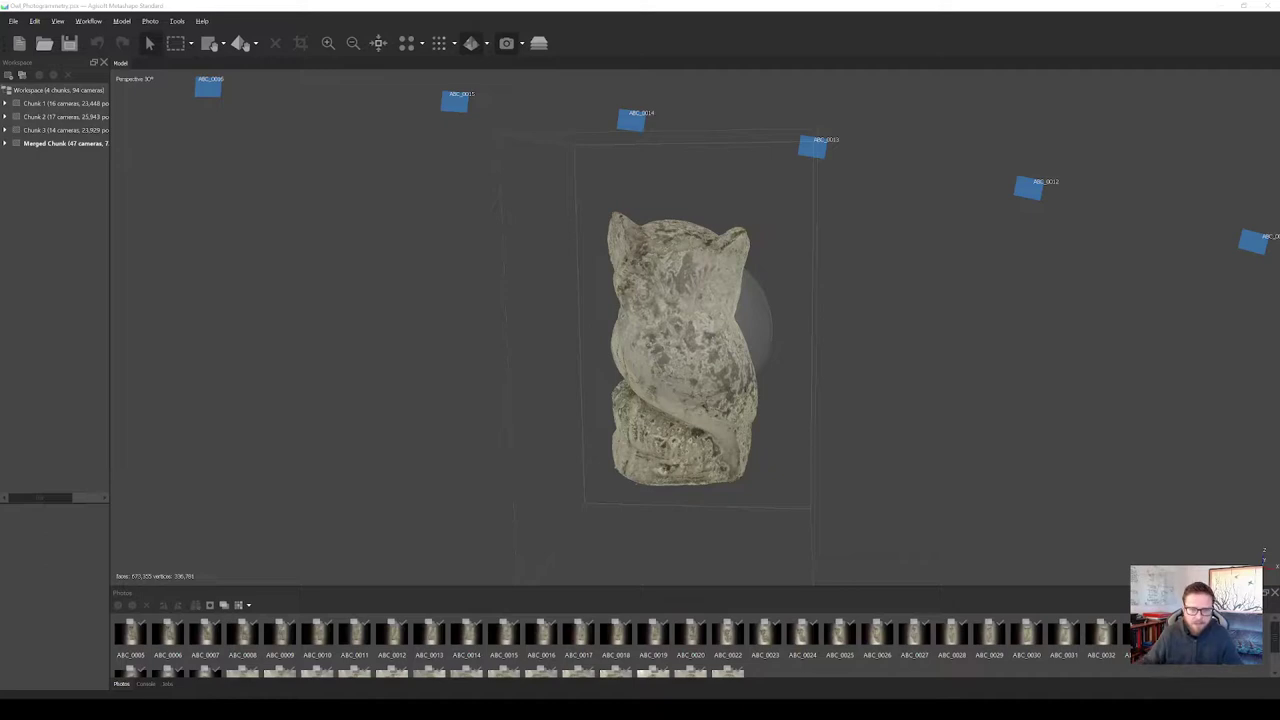
Inspect the camera details of Chunk 1, Chunk 2 and Chunk 3 and look over the finished owl model.
click(62, 106)
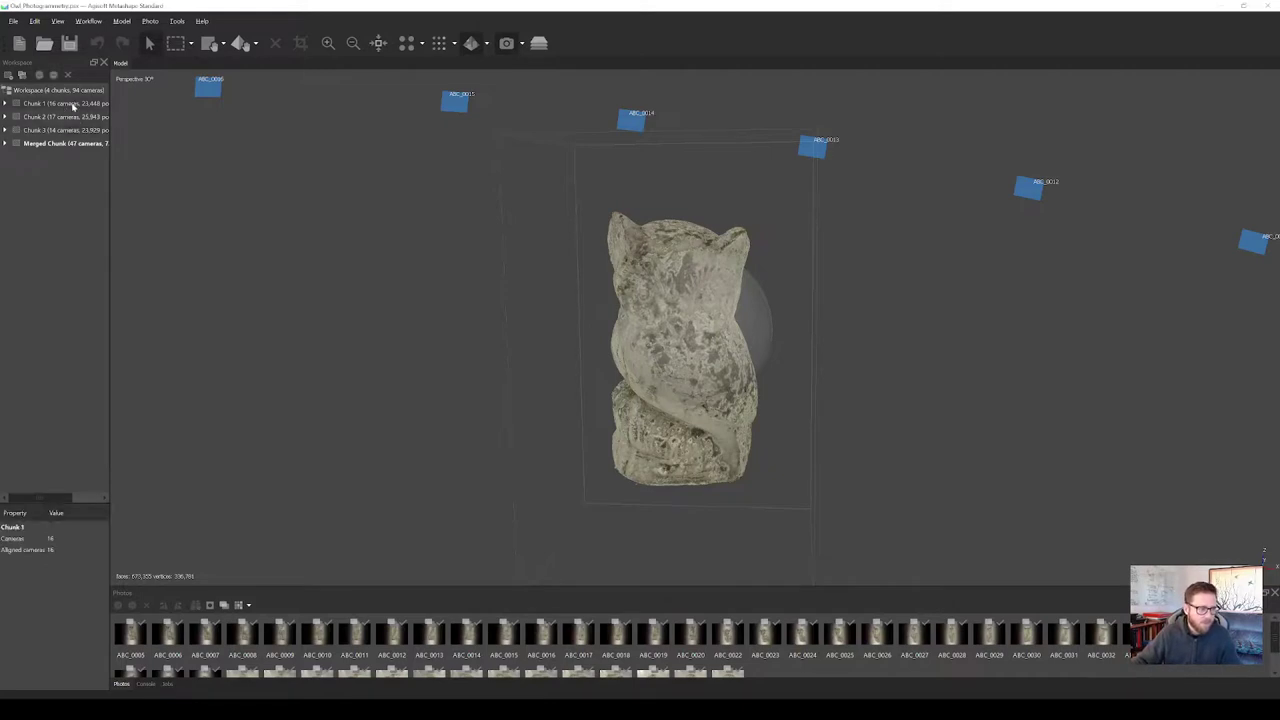
click(72, 104)
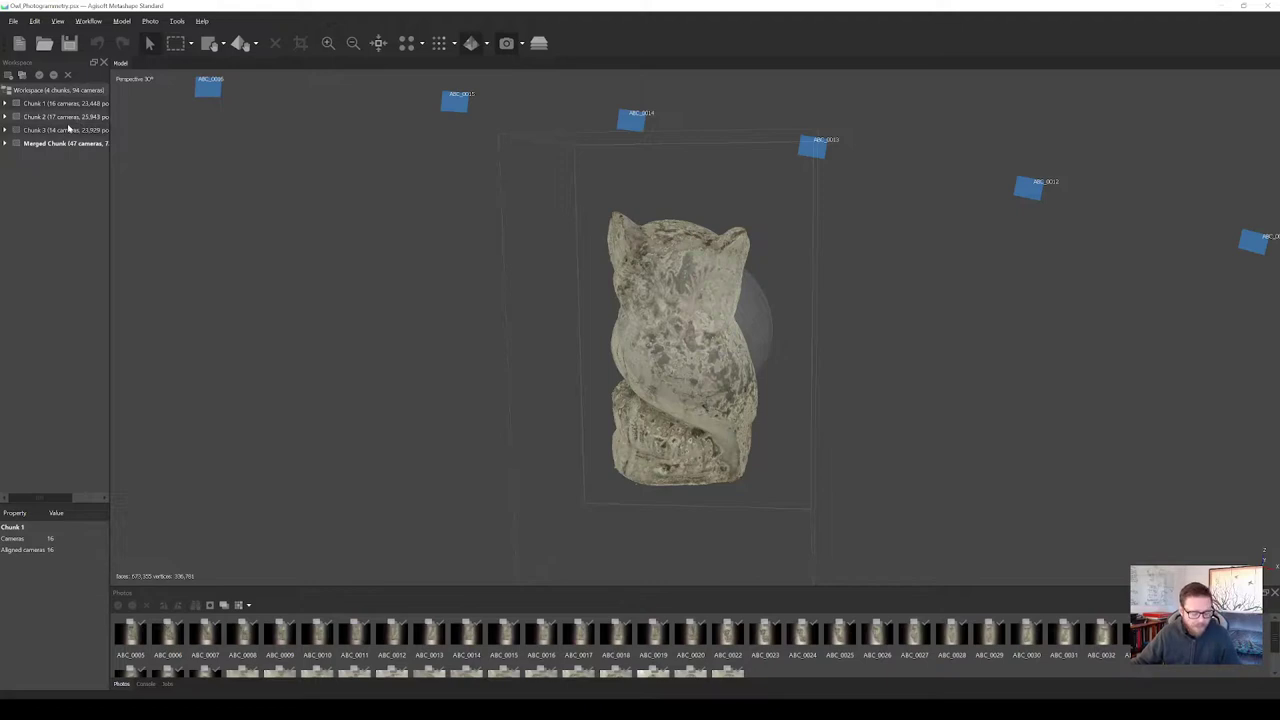
click(73, 131)
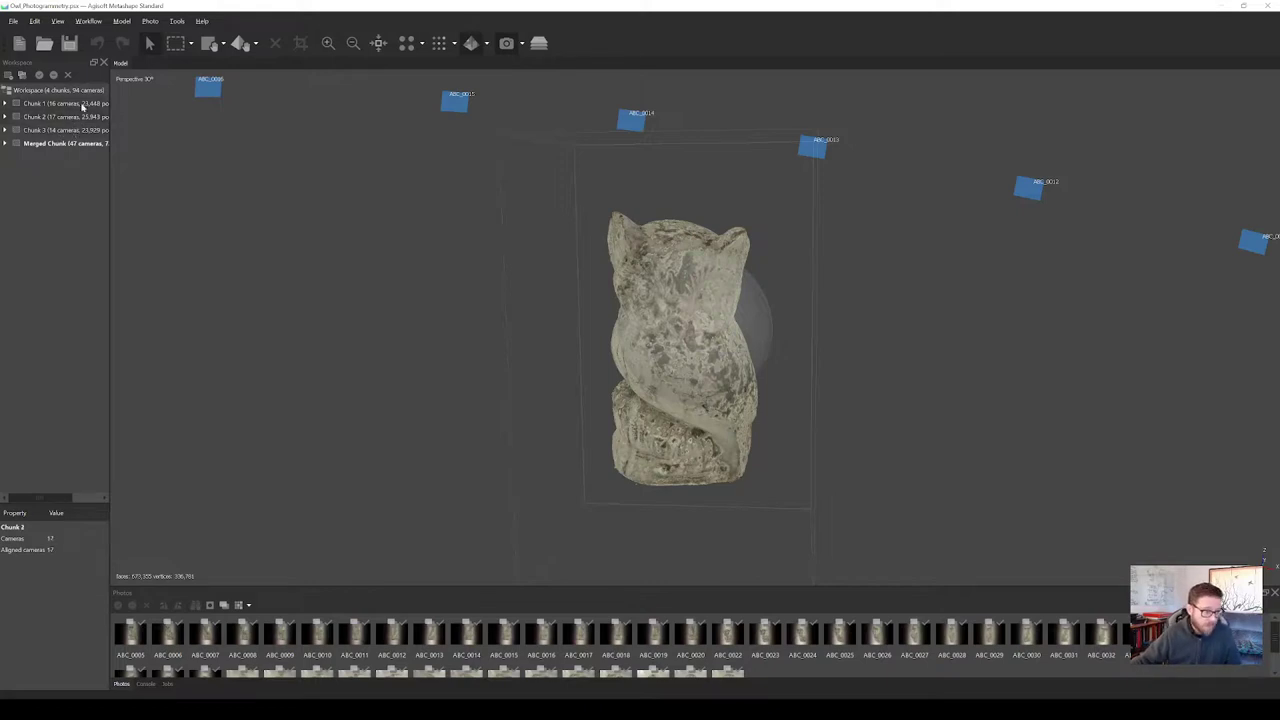
click(82, 105)
click(79, 131)
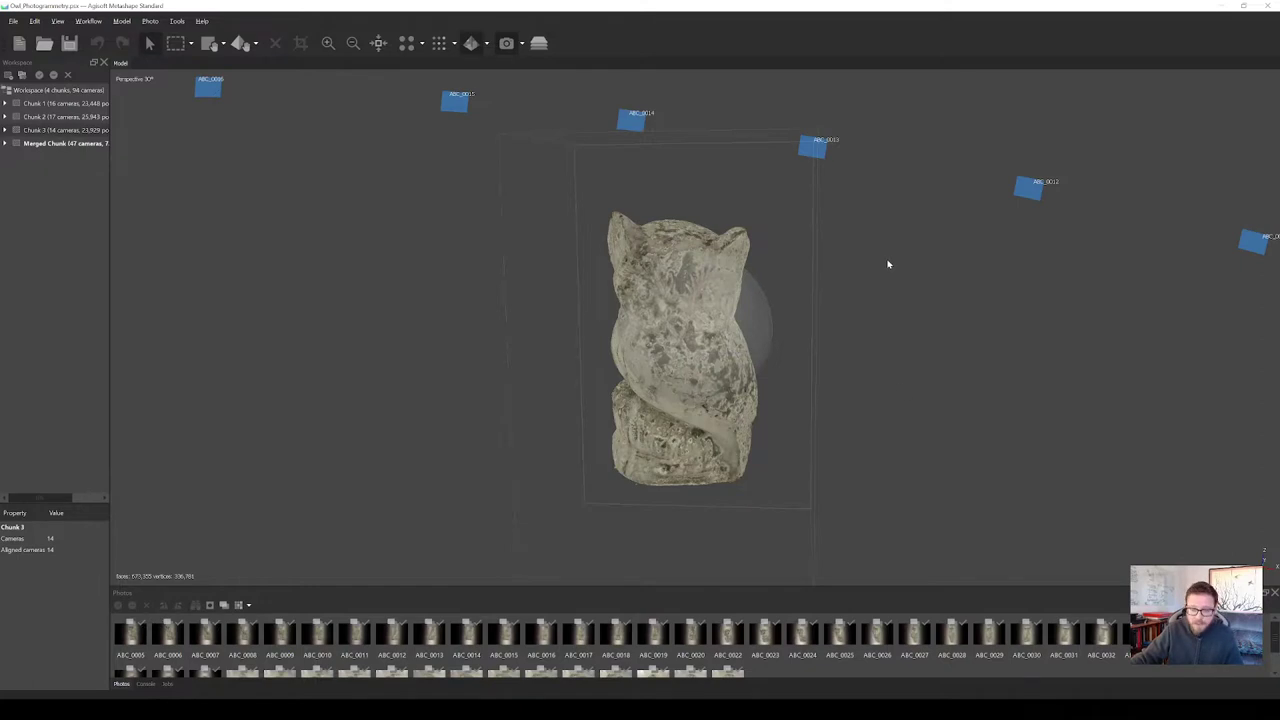
drag(620, 316, 710, 336)
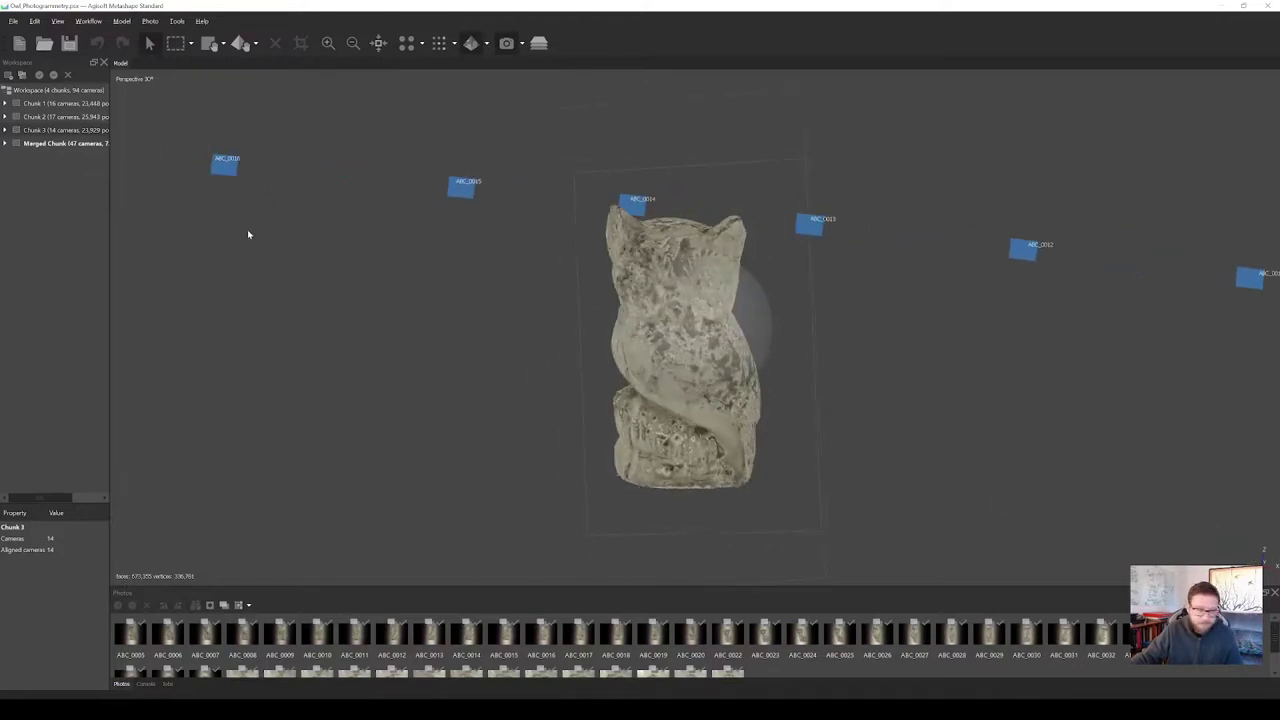
Start a new empty project and switch to File Explorer with the Owl_Video photo folder in view.
click(13, 21)
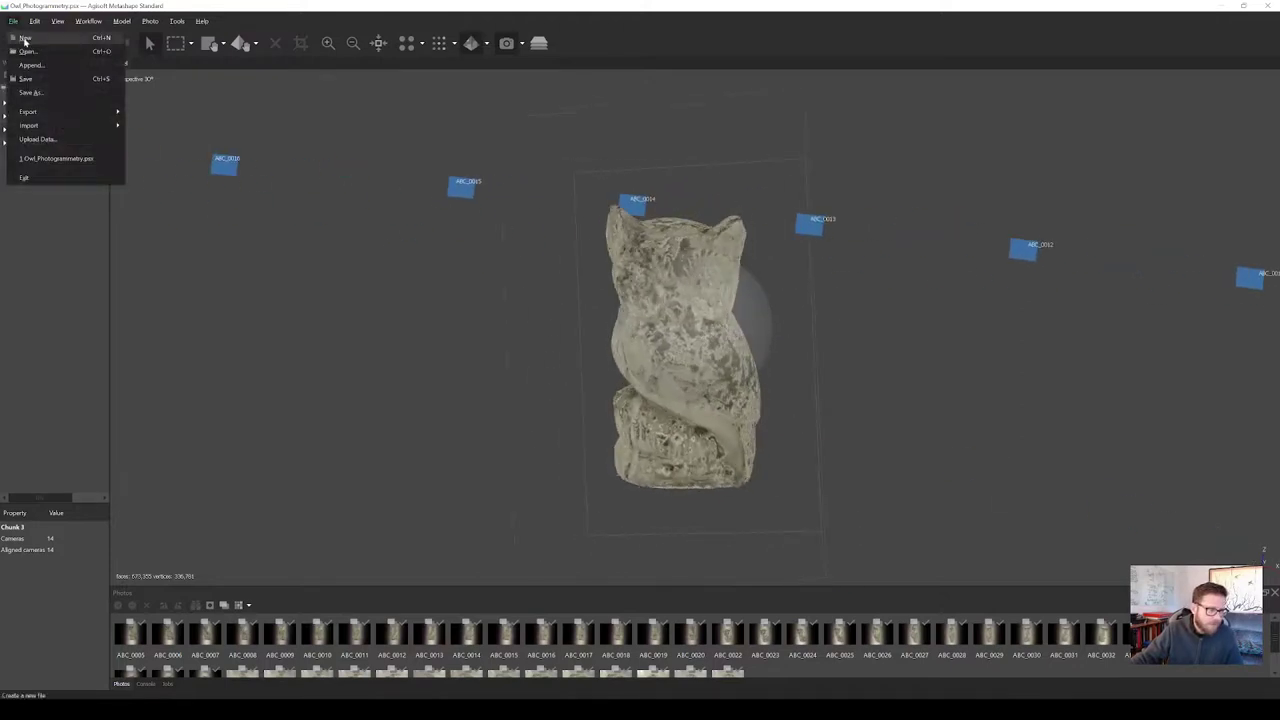
click(30, 33)
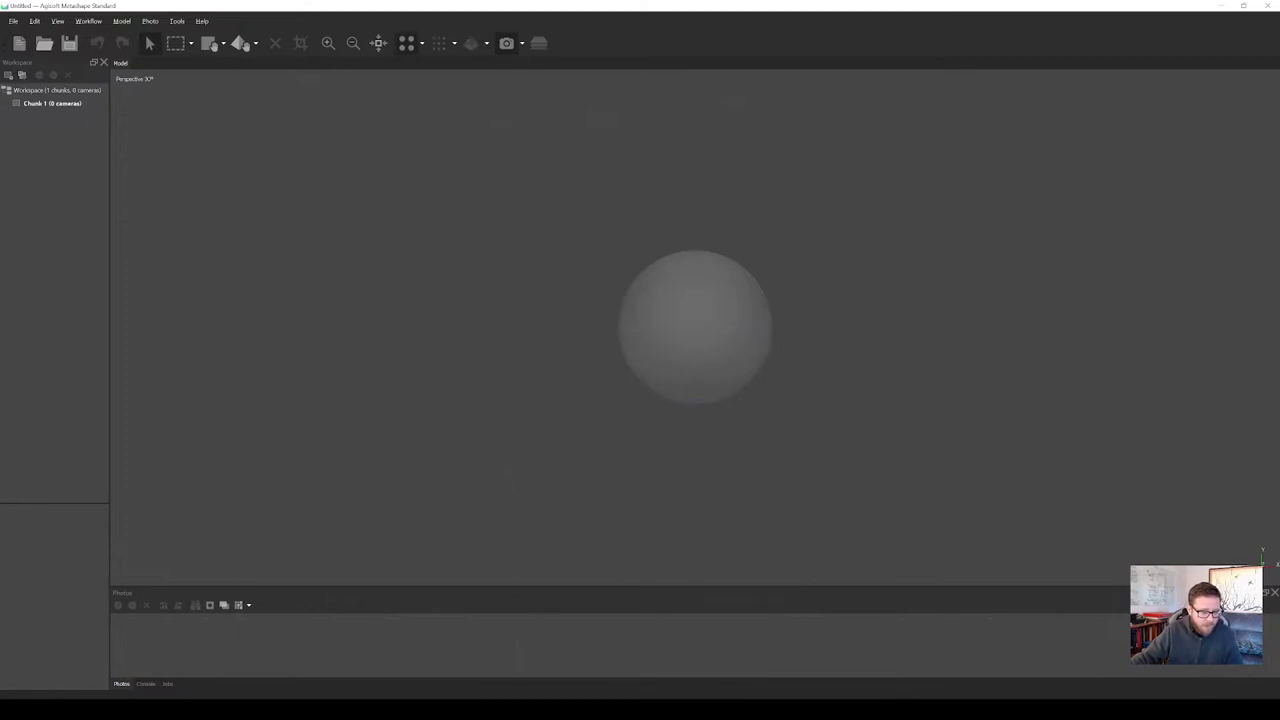
key(alt+Tab)
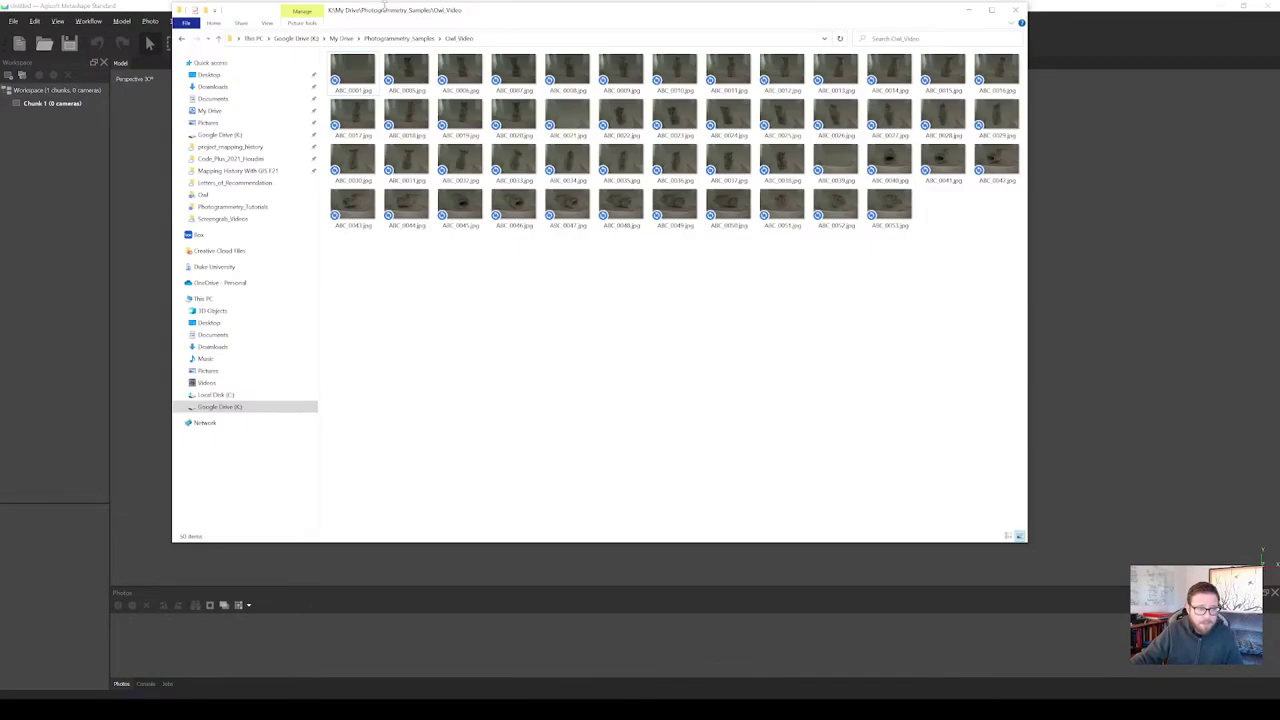
drag(498, 9, 549, 117)
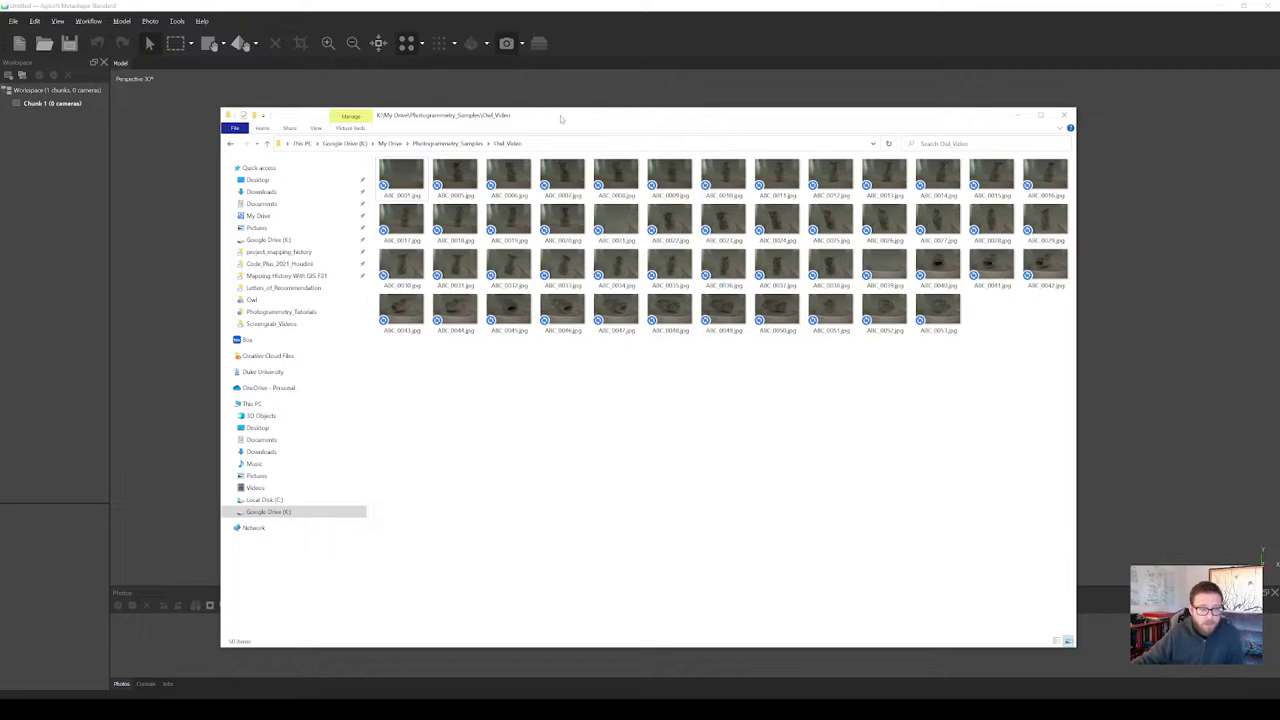
Review the first owl photo series, ABC_0005.jpg to ABC_0020.jpg, and the ABC_0001.jpg shot preceding it.
click(455, 177)
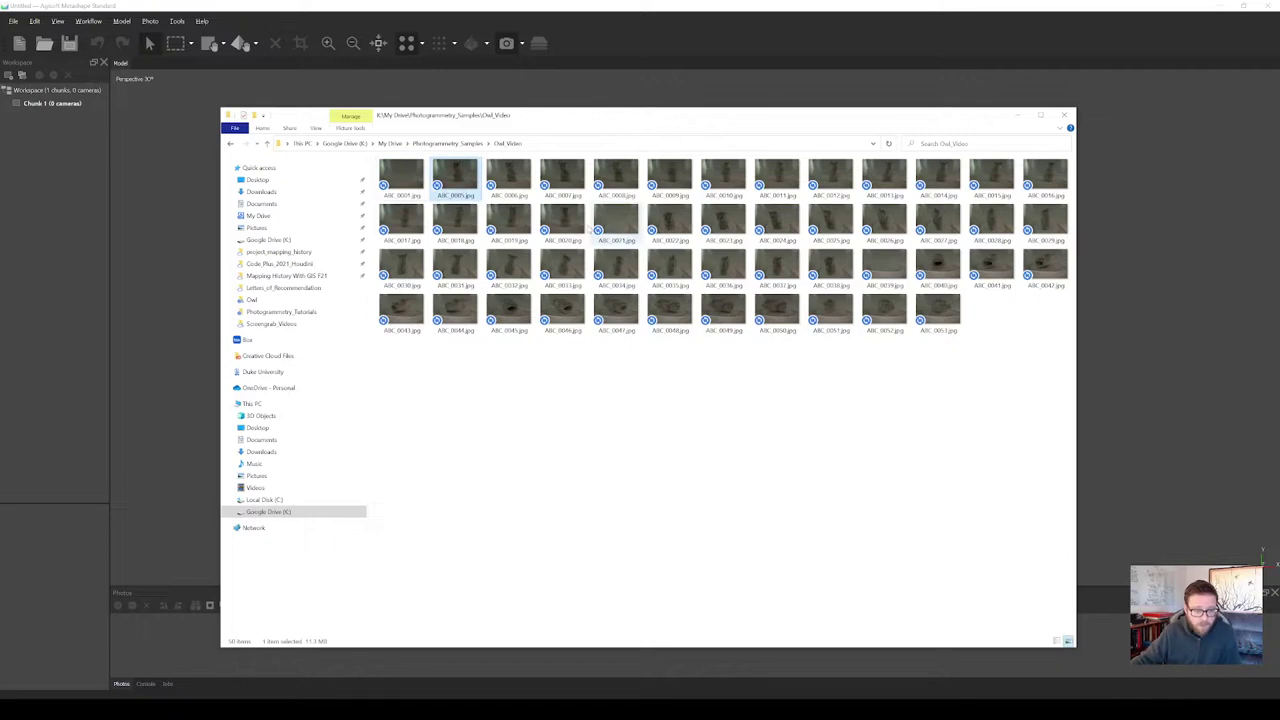
shift+click(578, 230)
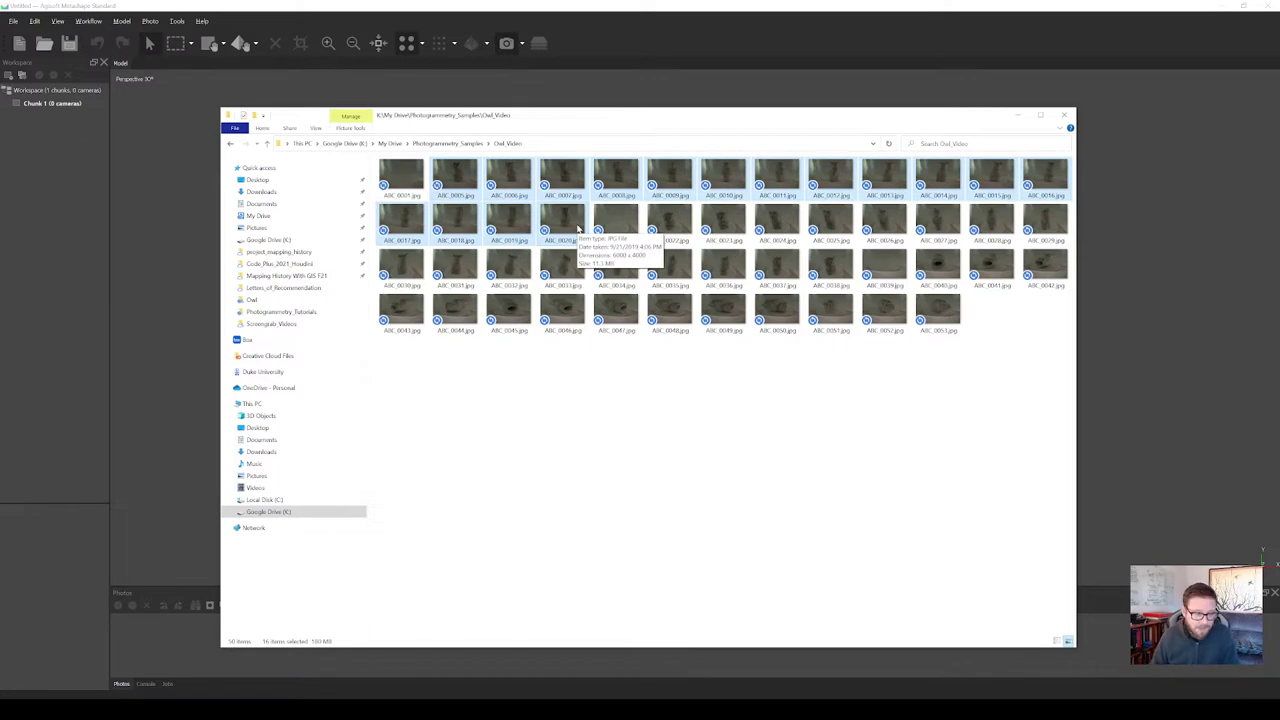
click(404, 176)
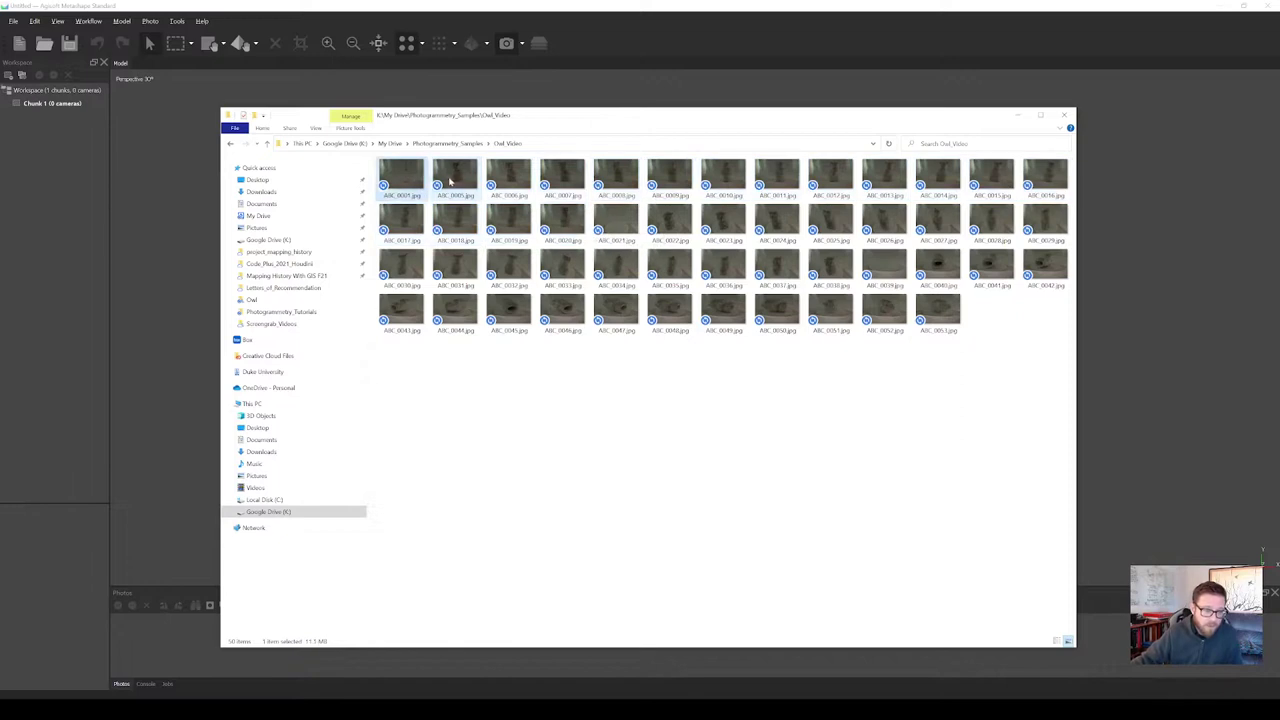
click(509, 177)
click(470, 176)
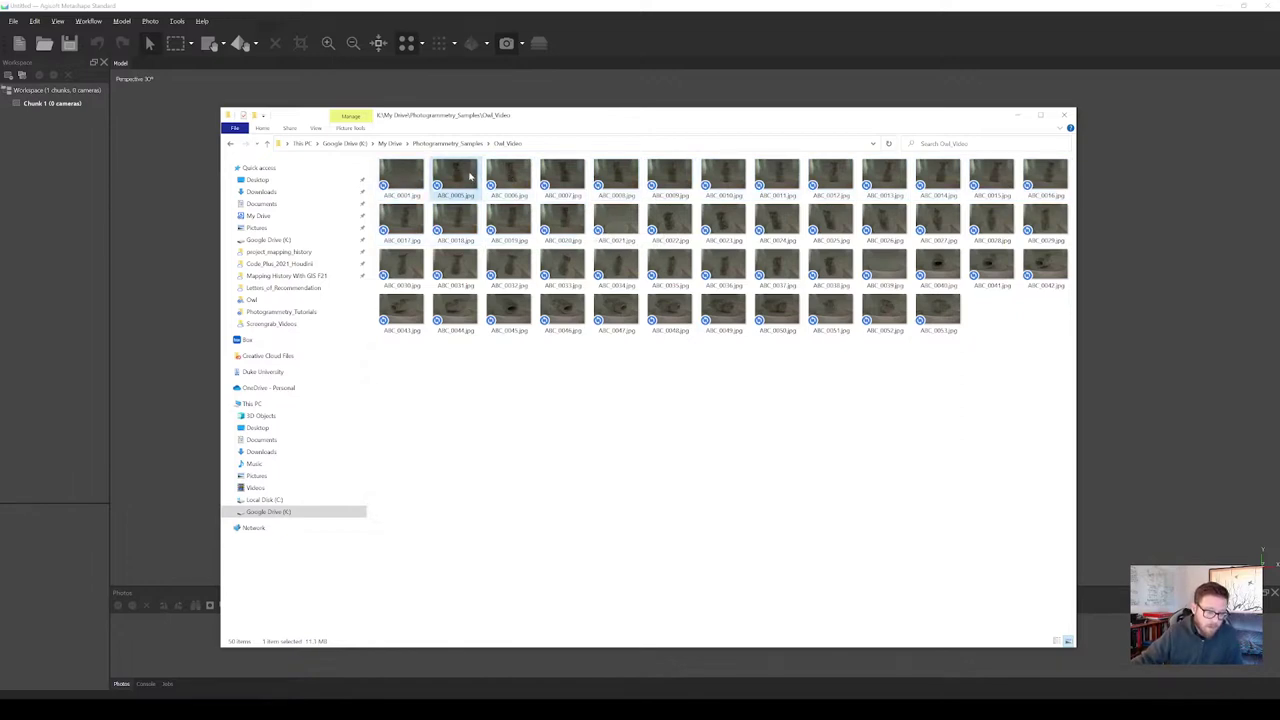
click(522, 177)
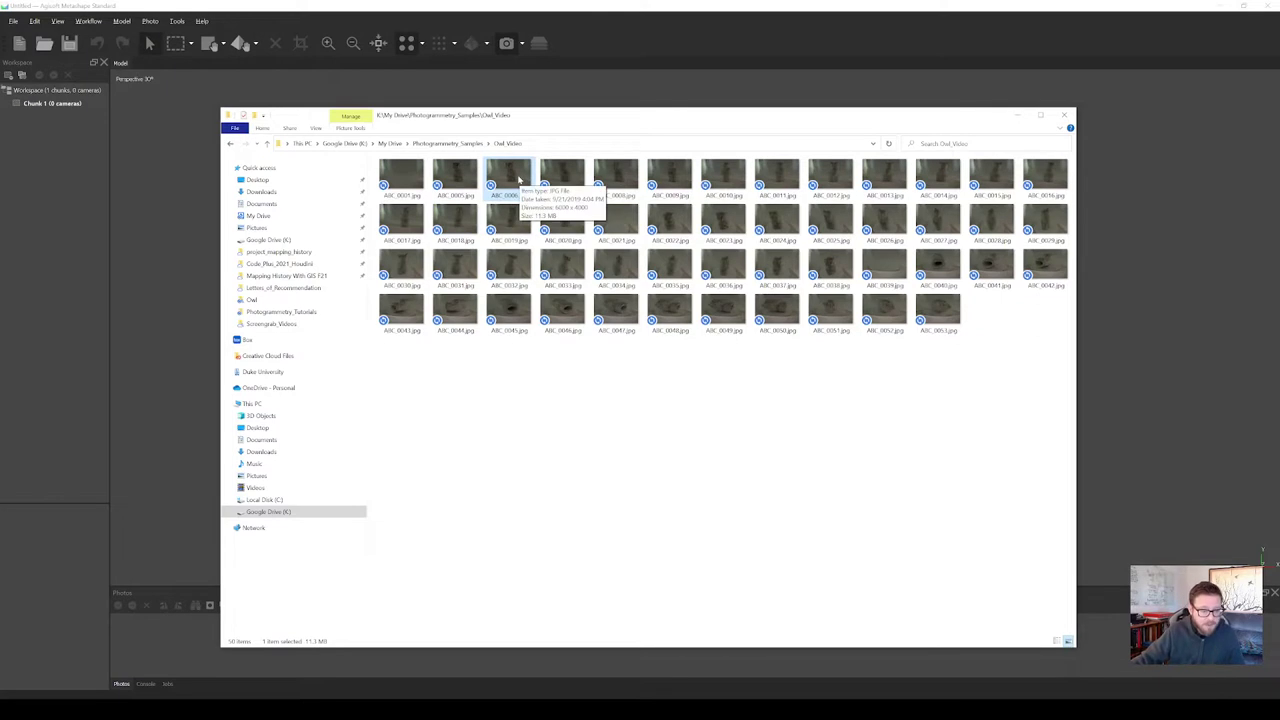
Compare the empty background photo ABC_0001.jpg with the owl photo ABC_0005.jpg in the Photos viewer, and close the viewer.
double_click(405, 178)
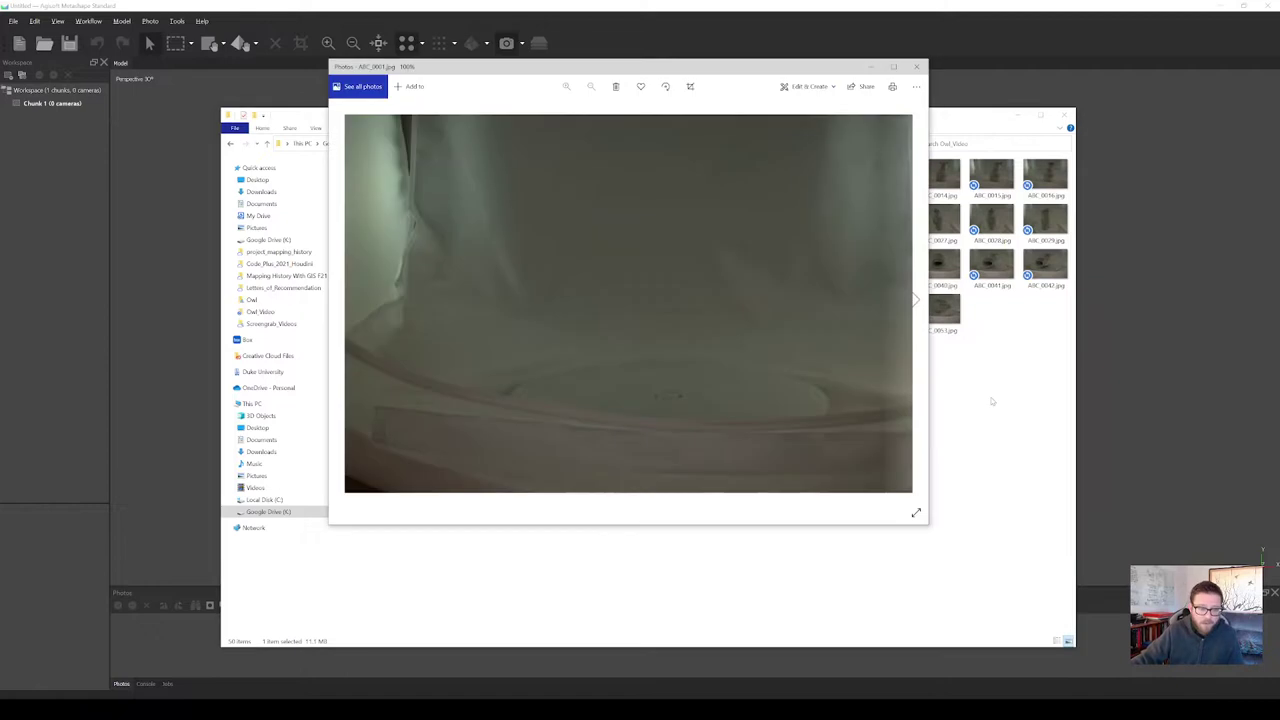
mouse_move(914, 296)
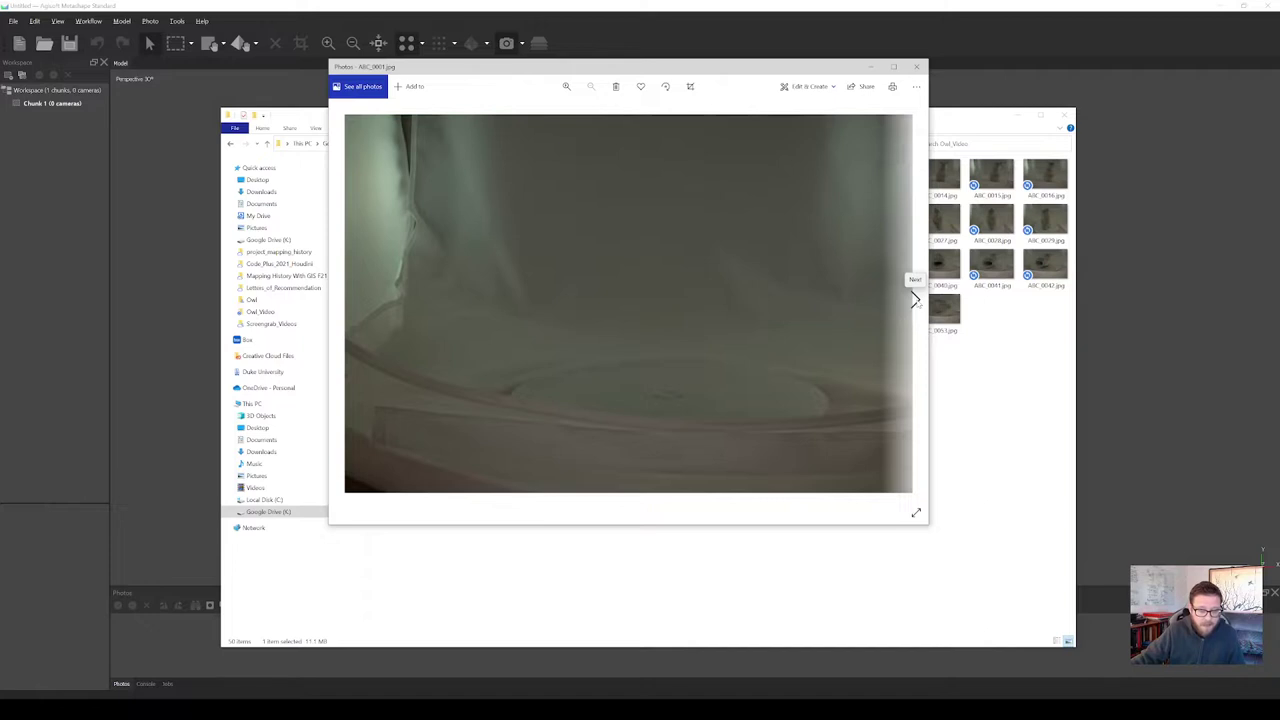
click(914, 298)
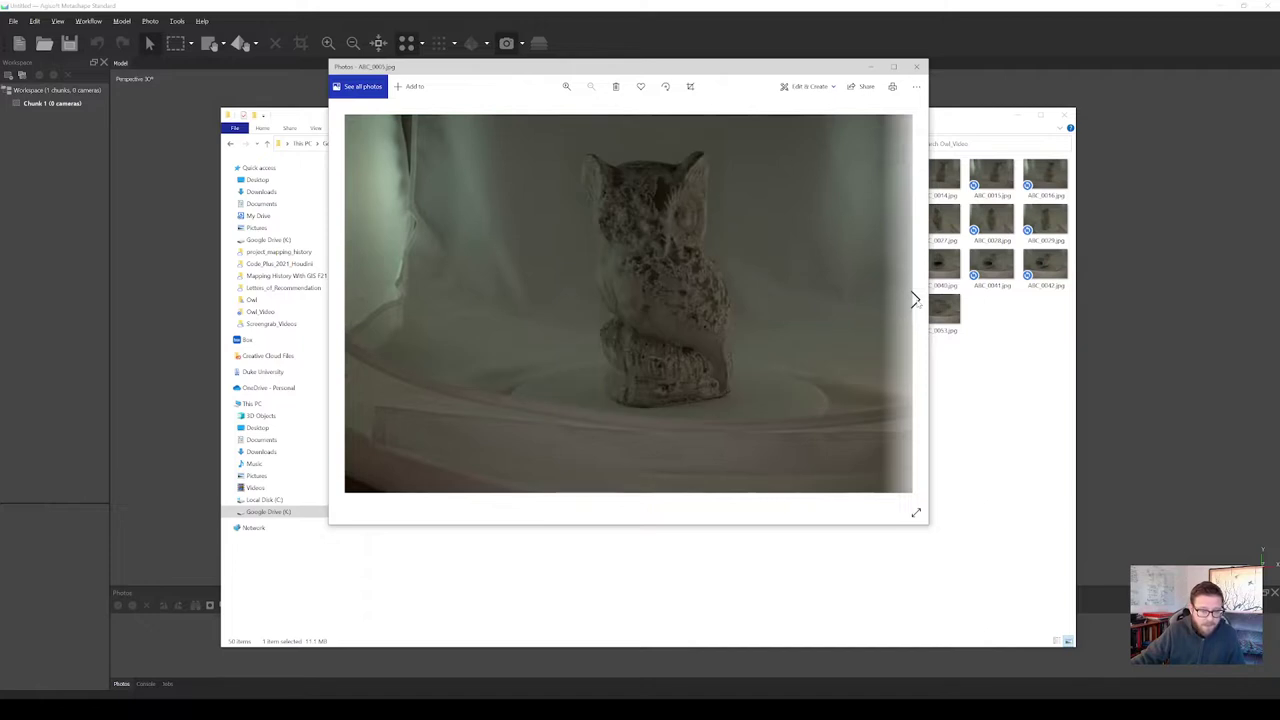
mouse_move(341, 300)
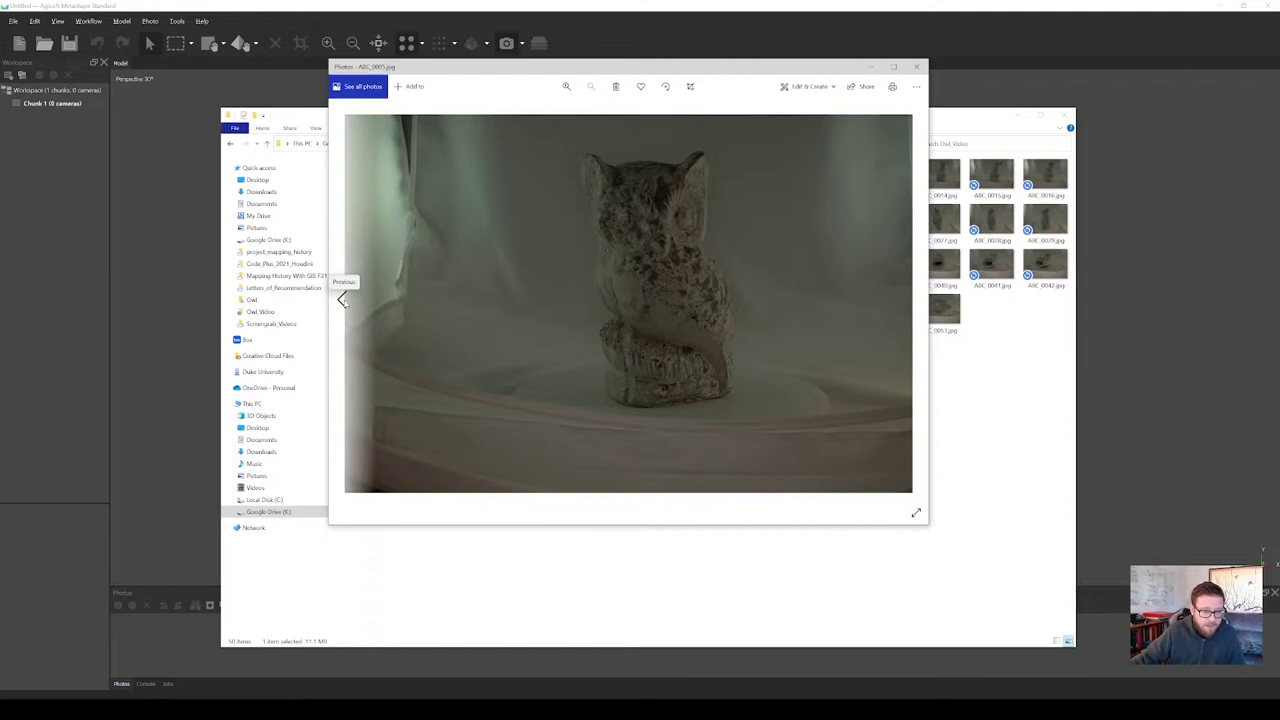
click(341, 300)
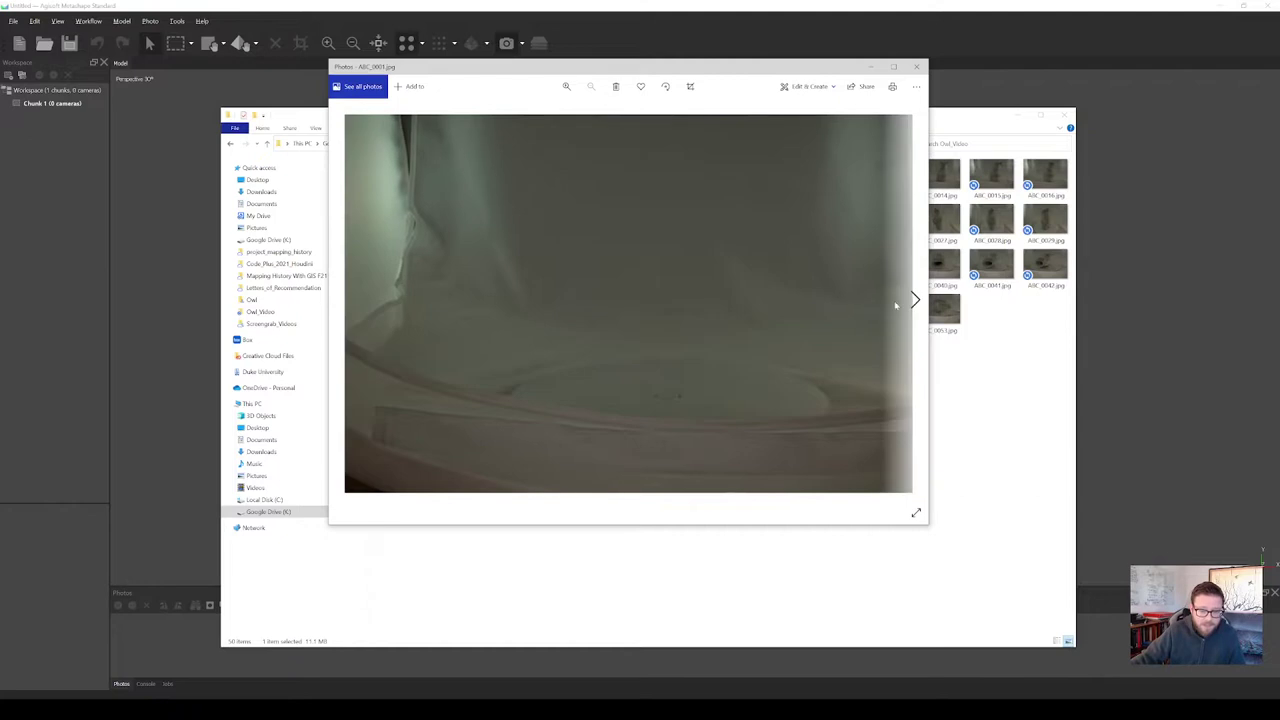
click(914, 298)
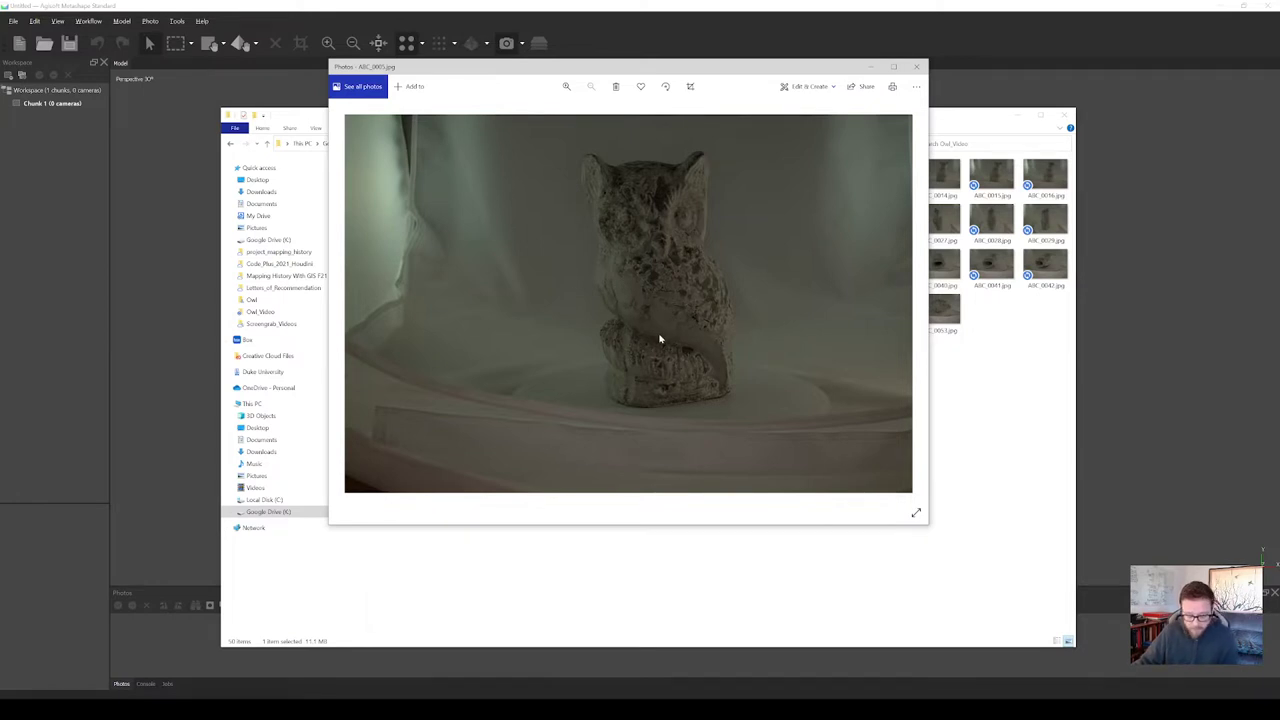
click(917, 68)
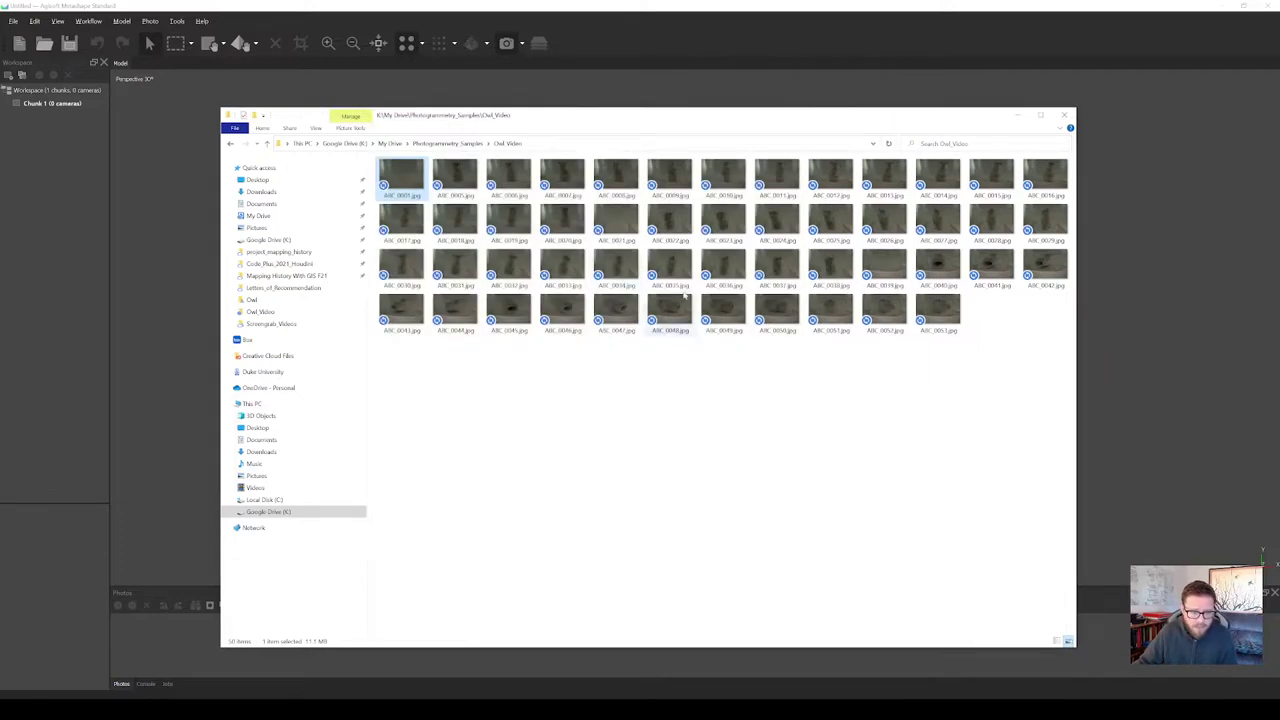
Identify the background shots ABC_0021.jpg and ABC_0039.jpg that separate the owl photo series by checking them against neighbouring photos.
click(614, 216)
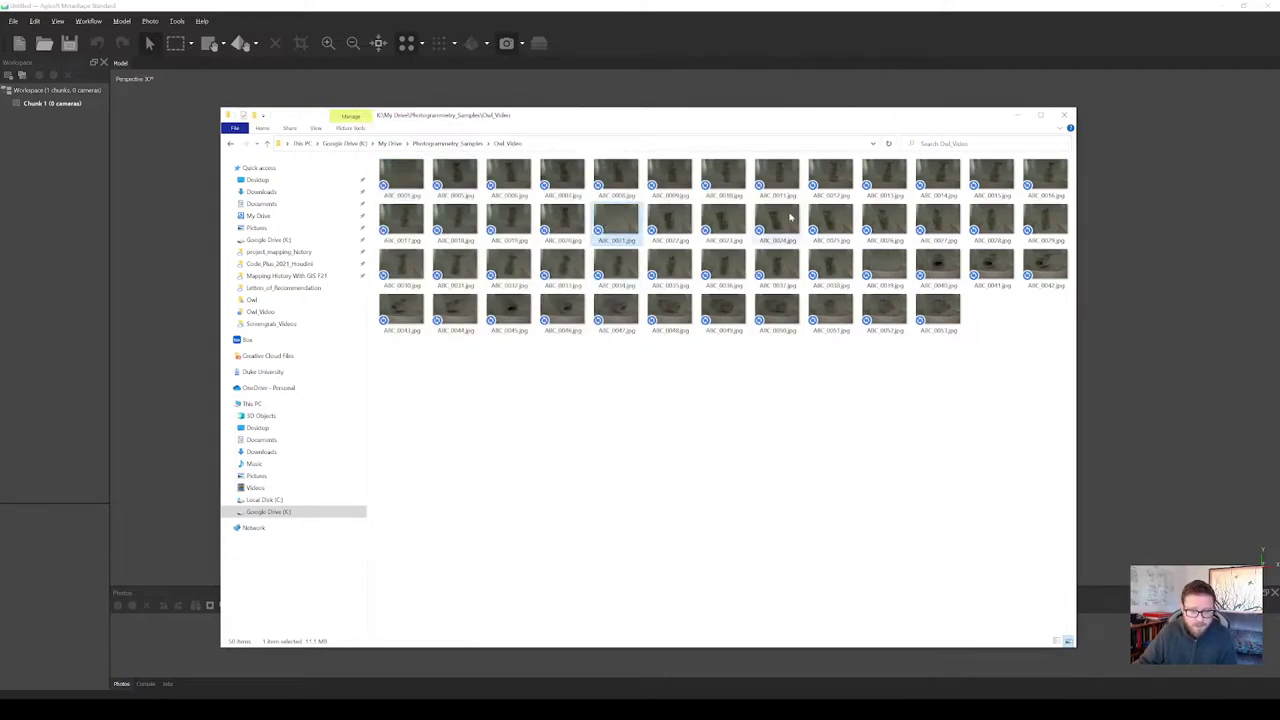
click(570, 218)
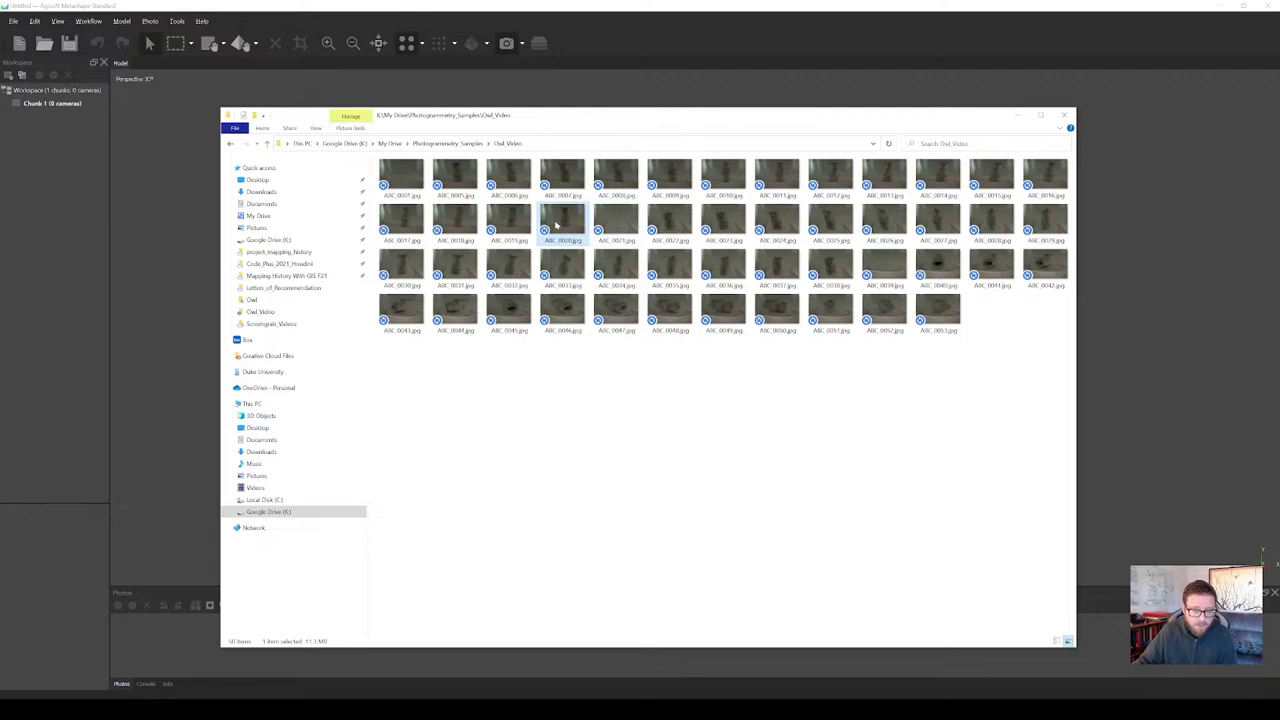
click(682, 219)
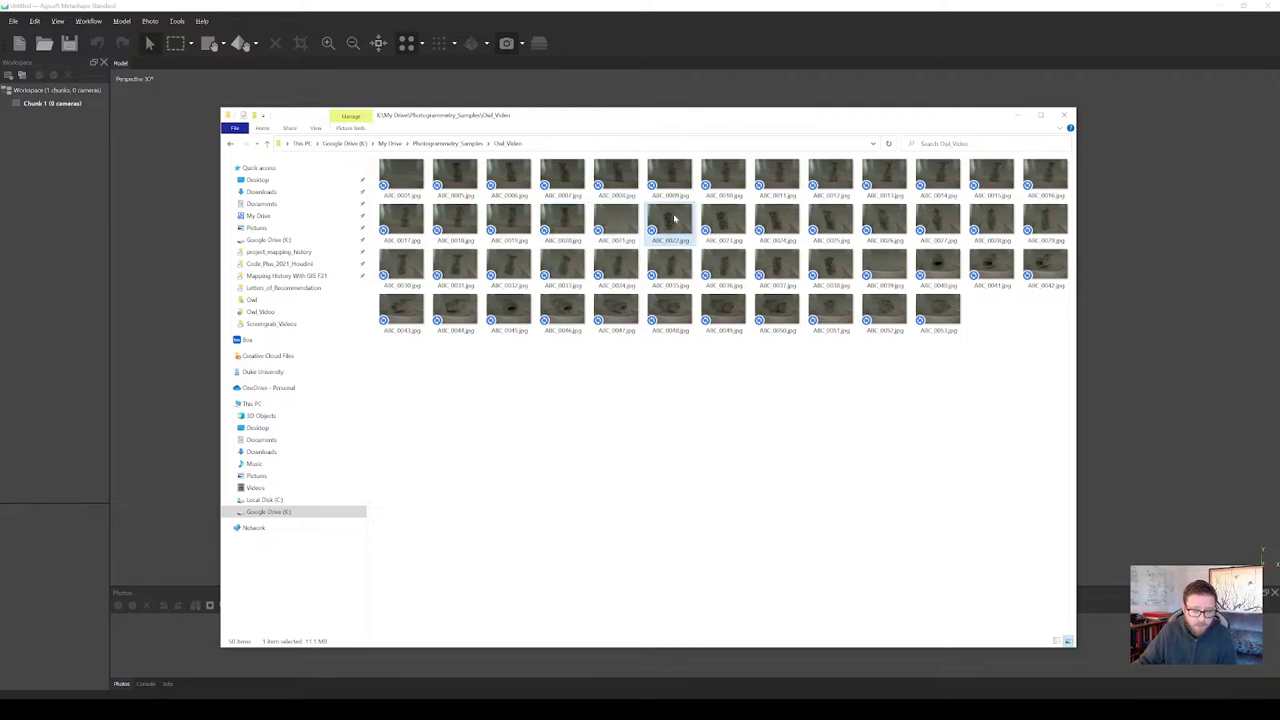
click(630, 222)
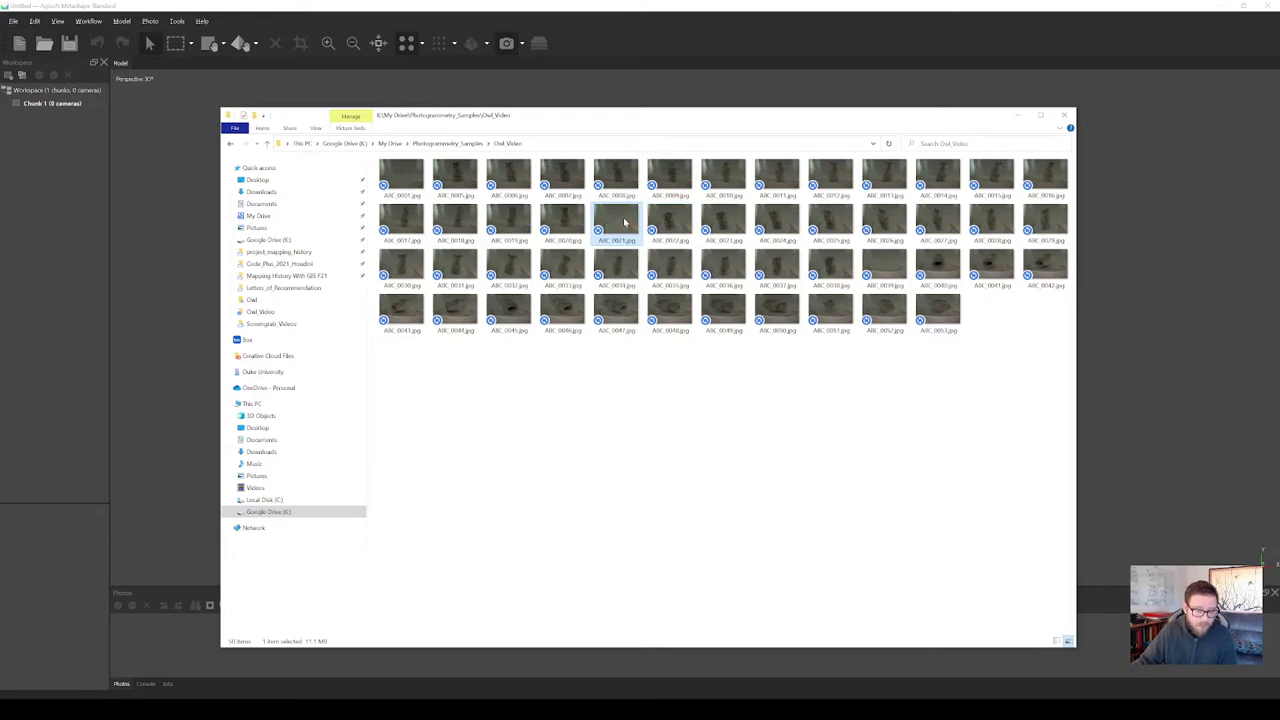
click(889, 266)
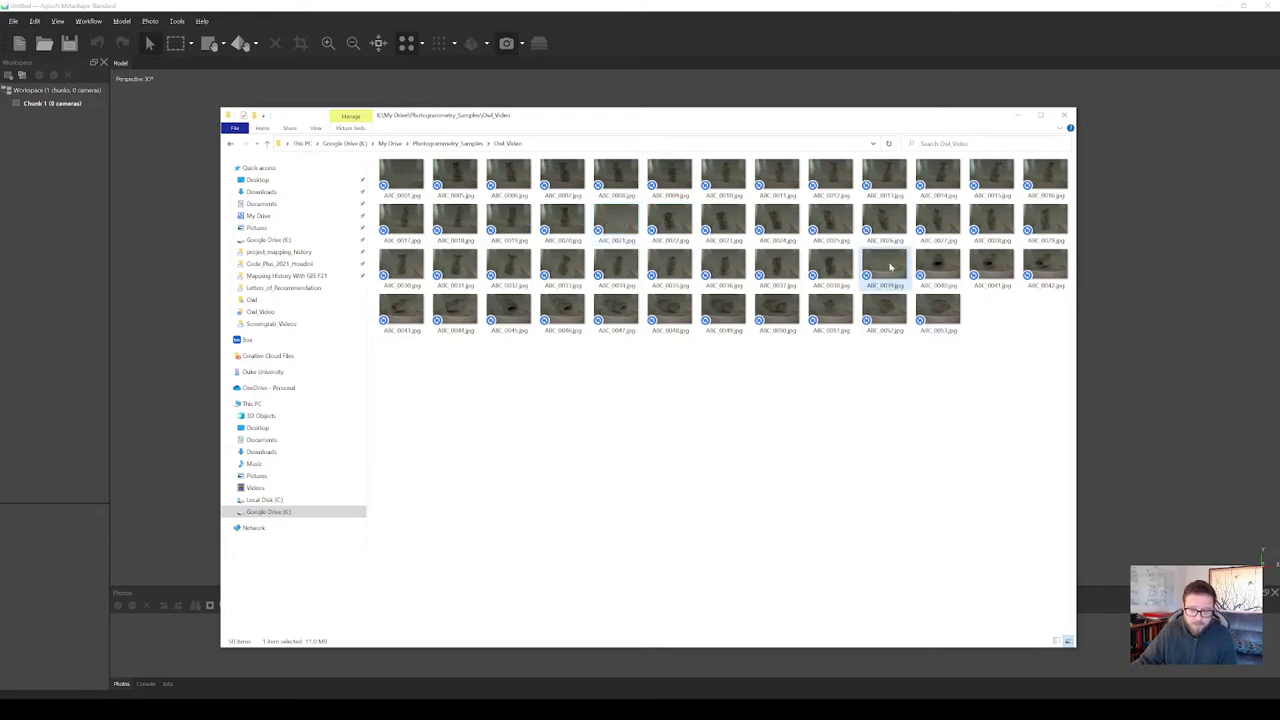
drag(889, 266, 937, 262)
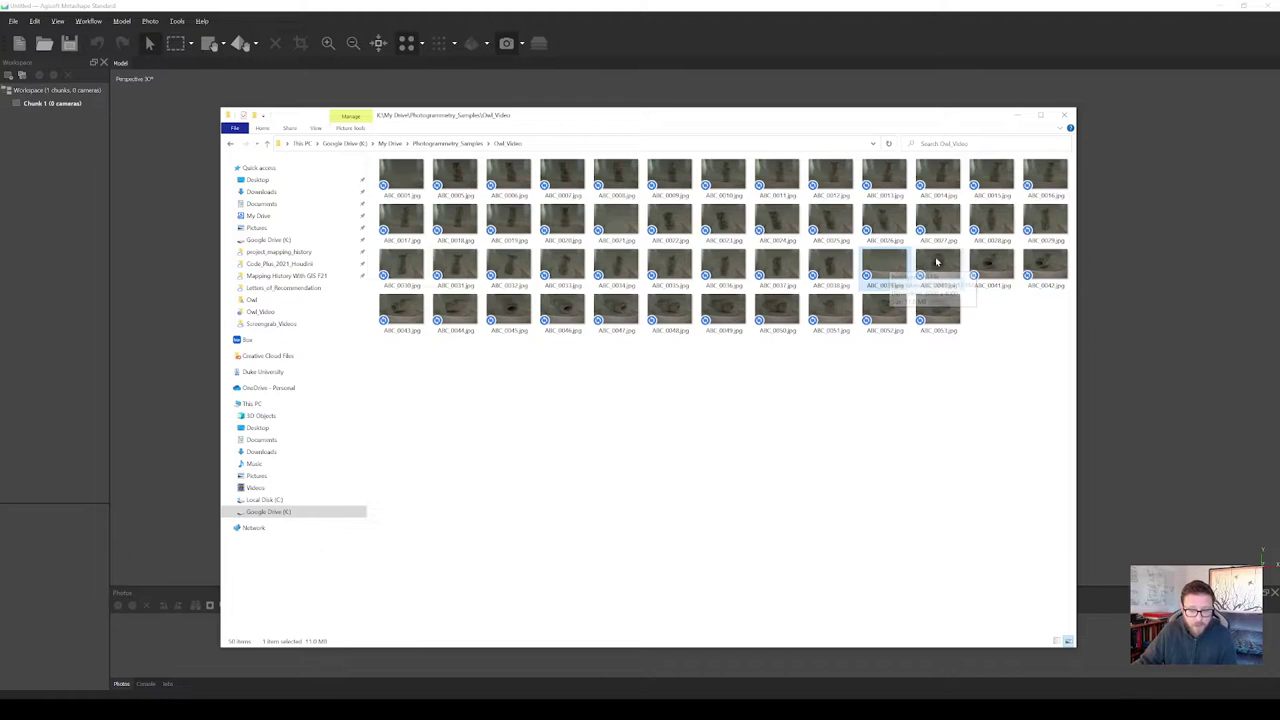
click(978, 262)
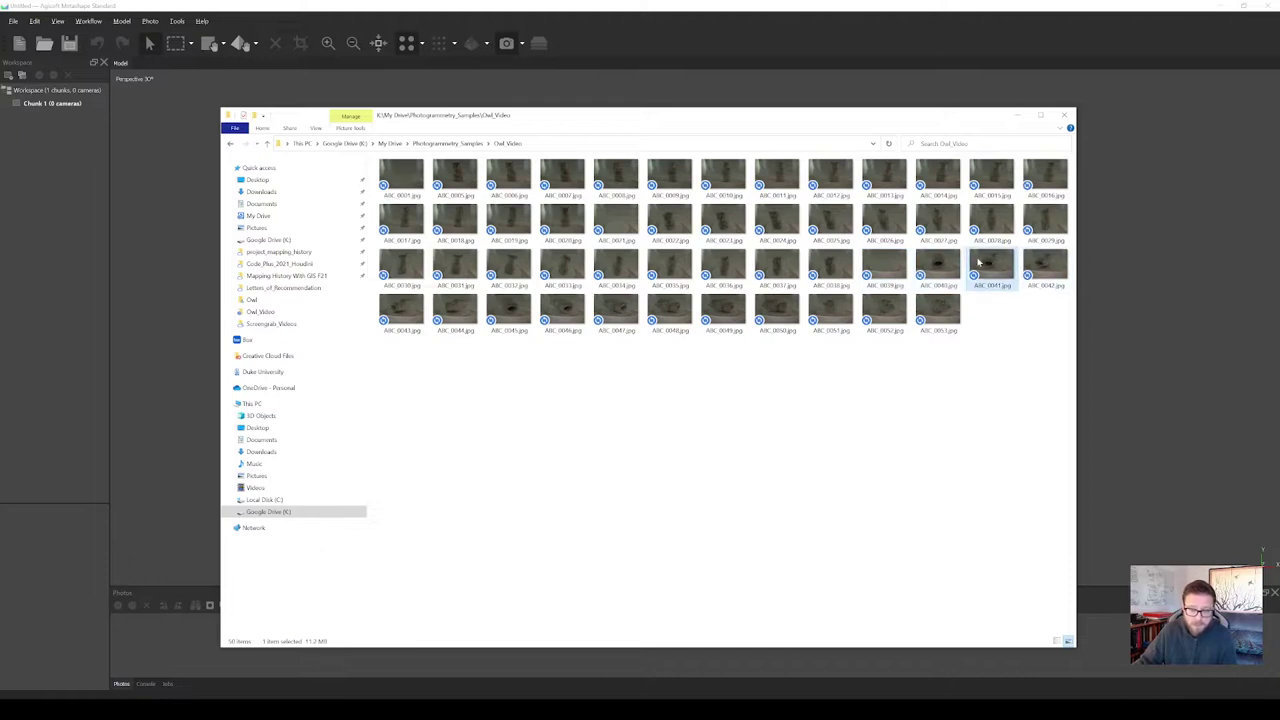
click(936, 260)
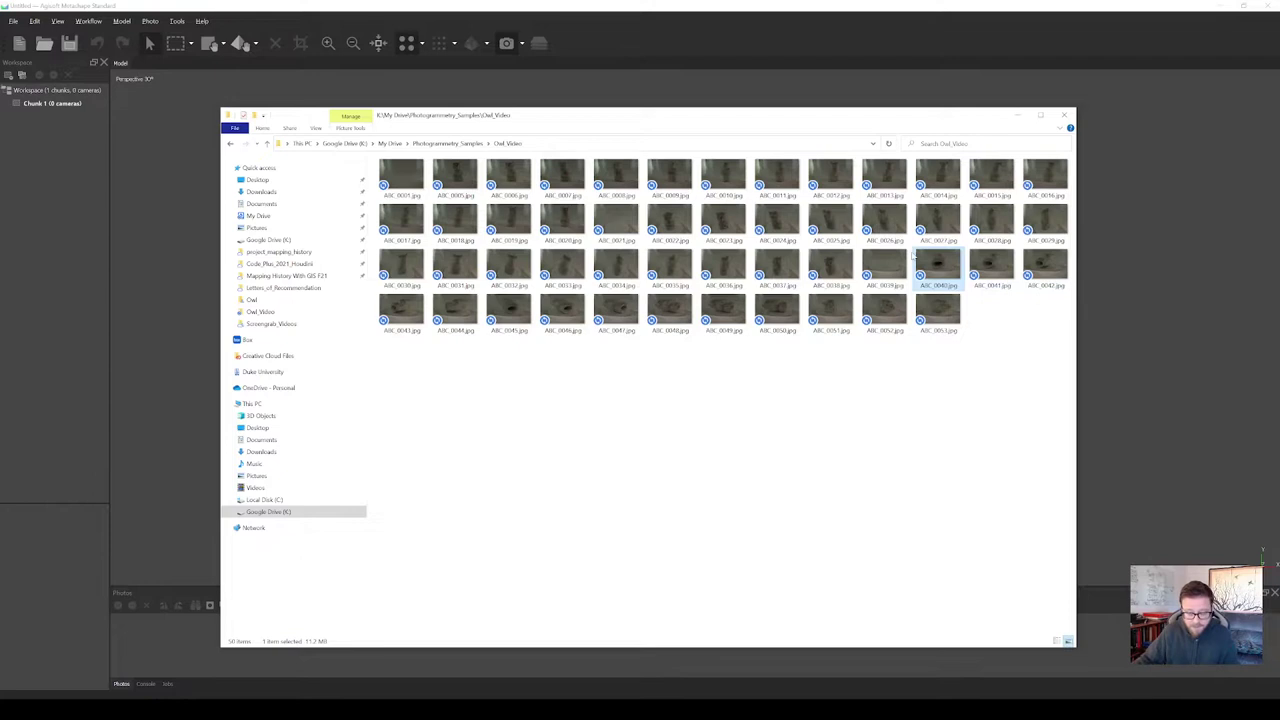
click(884, 267)
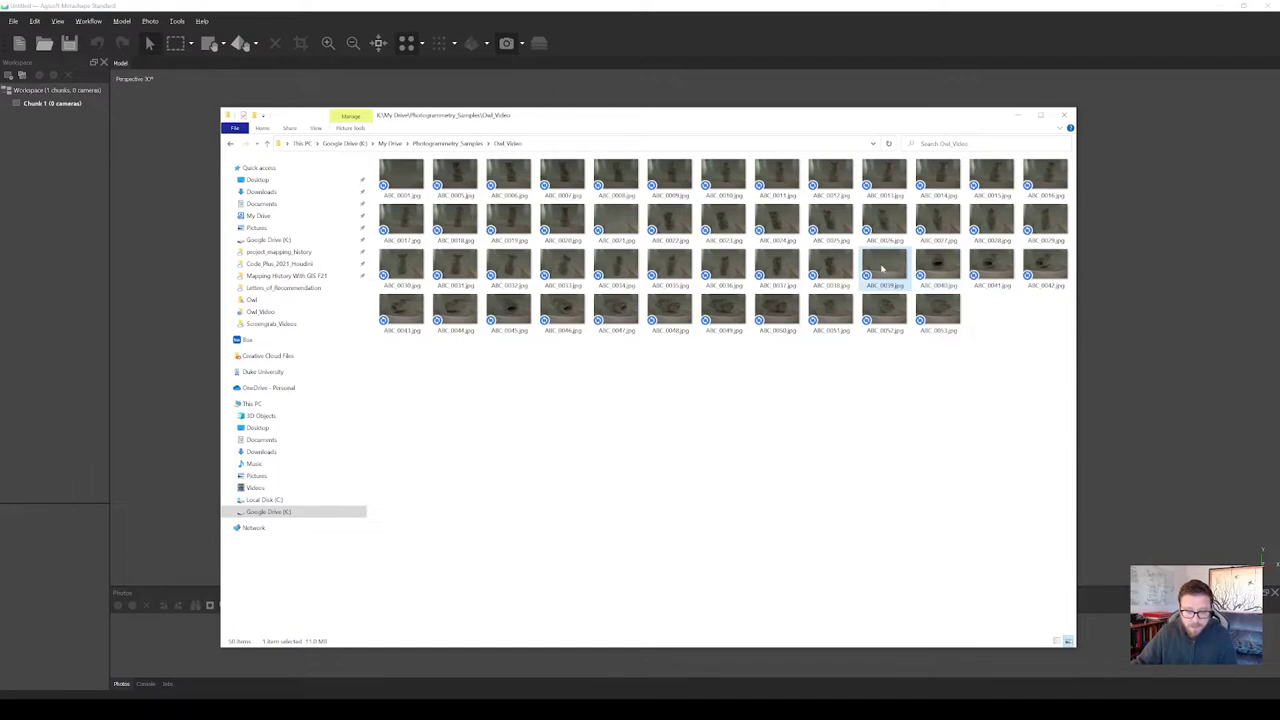
Create a new folder named backgrounds inside the Owl_Video folder.
right_click(652, 401)
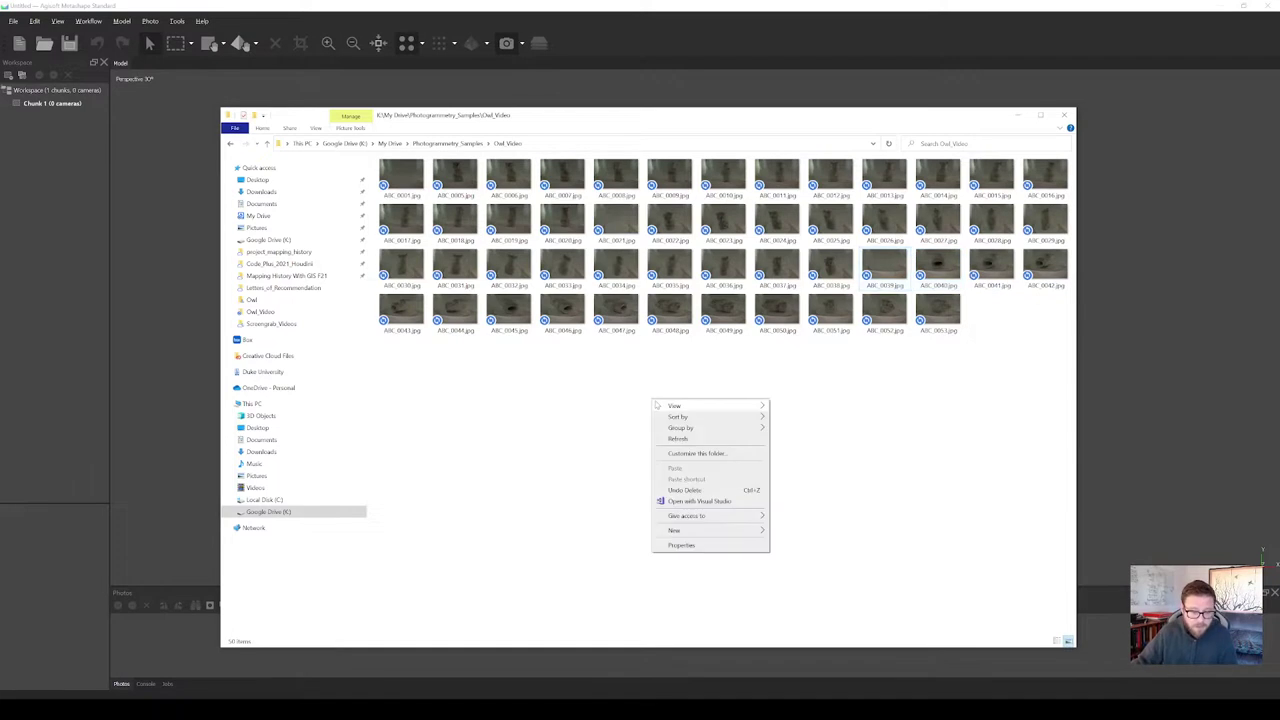
mouse_move(710, 530)
click(792, 530)
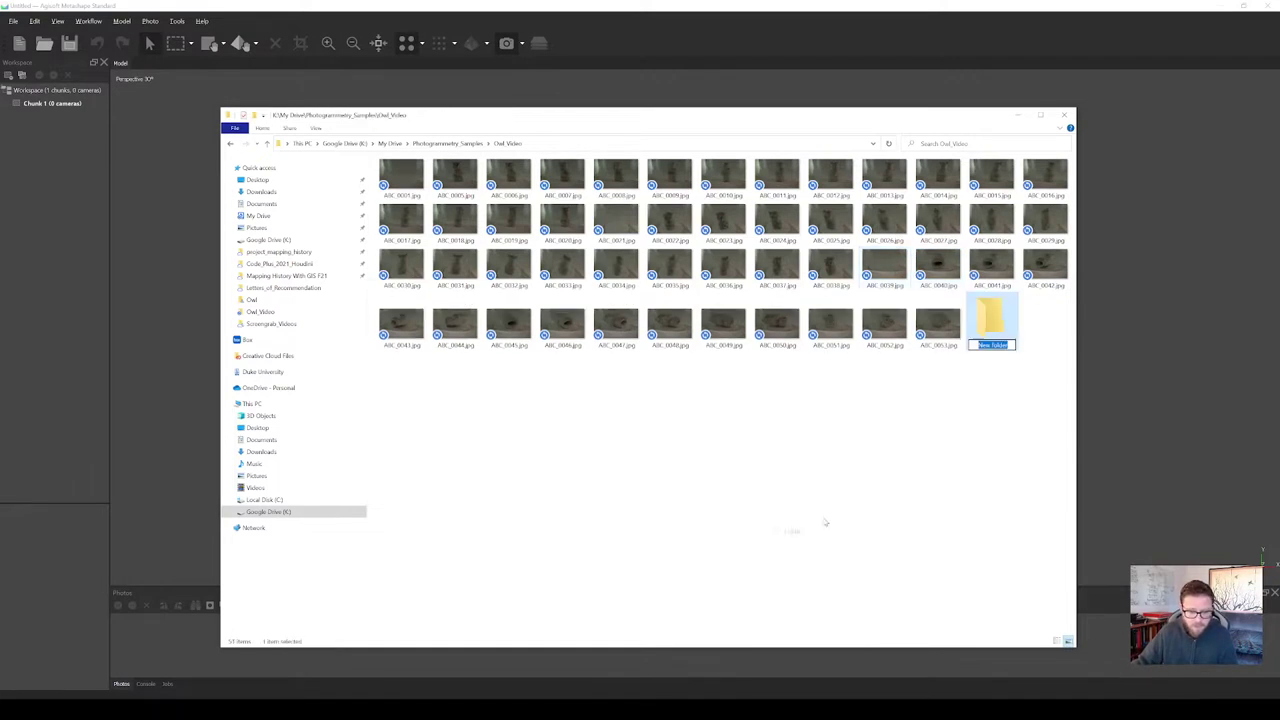
text(lo)
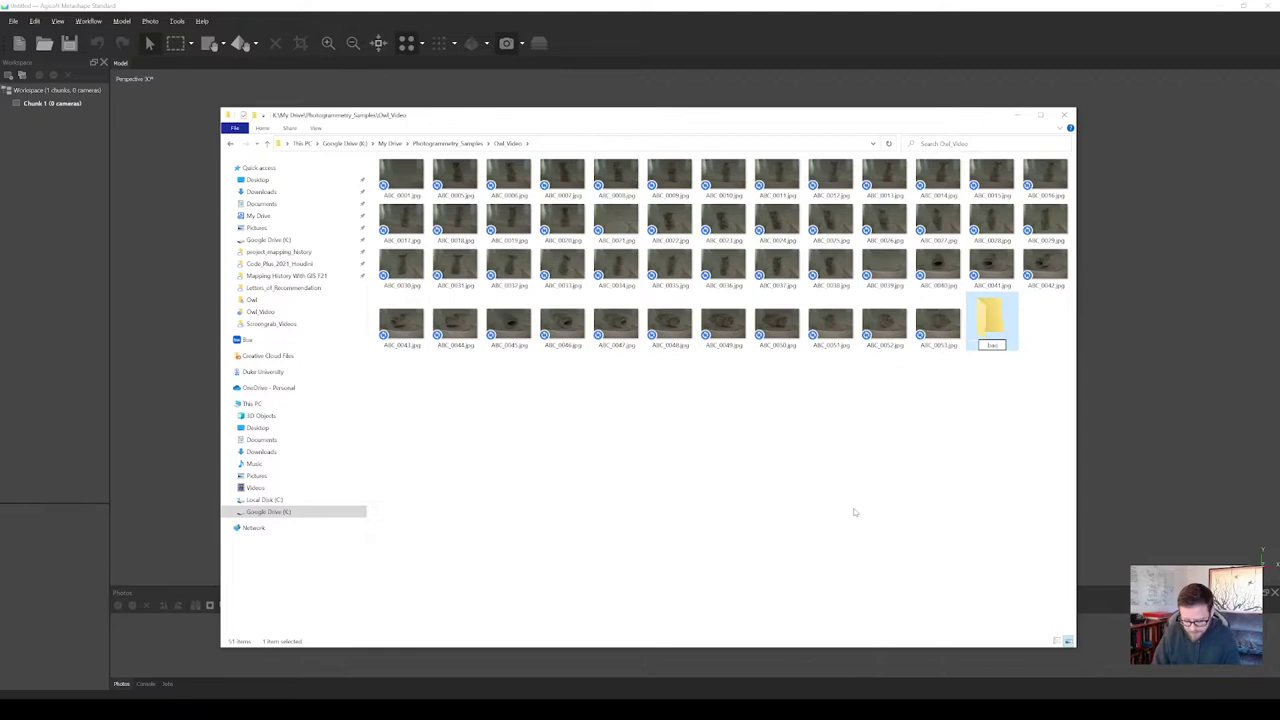
text(ckgrounds)
key(Return)
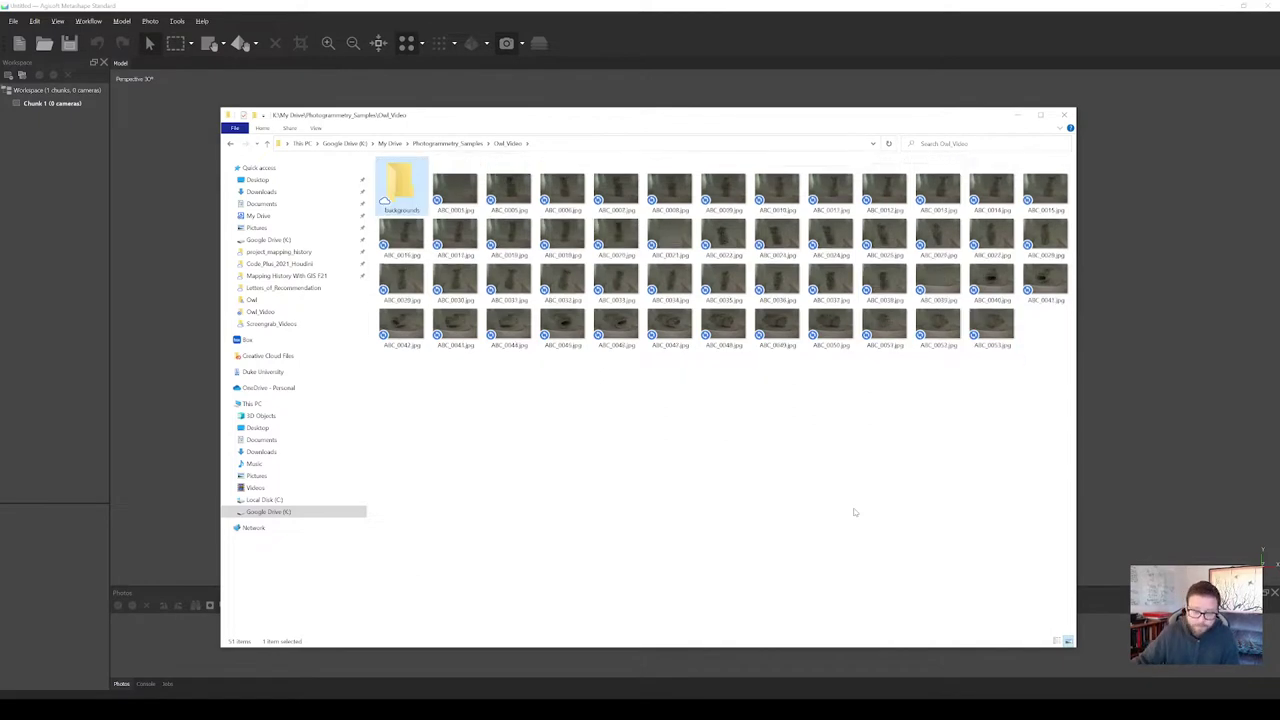
Move the background shots ABC_0001.jpg, ABC_0021.jpg and ABC_0039.jpg into the backgrounds folder.
click(448, 188)
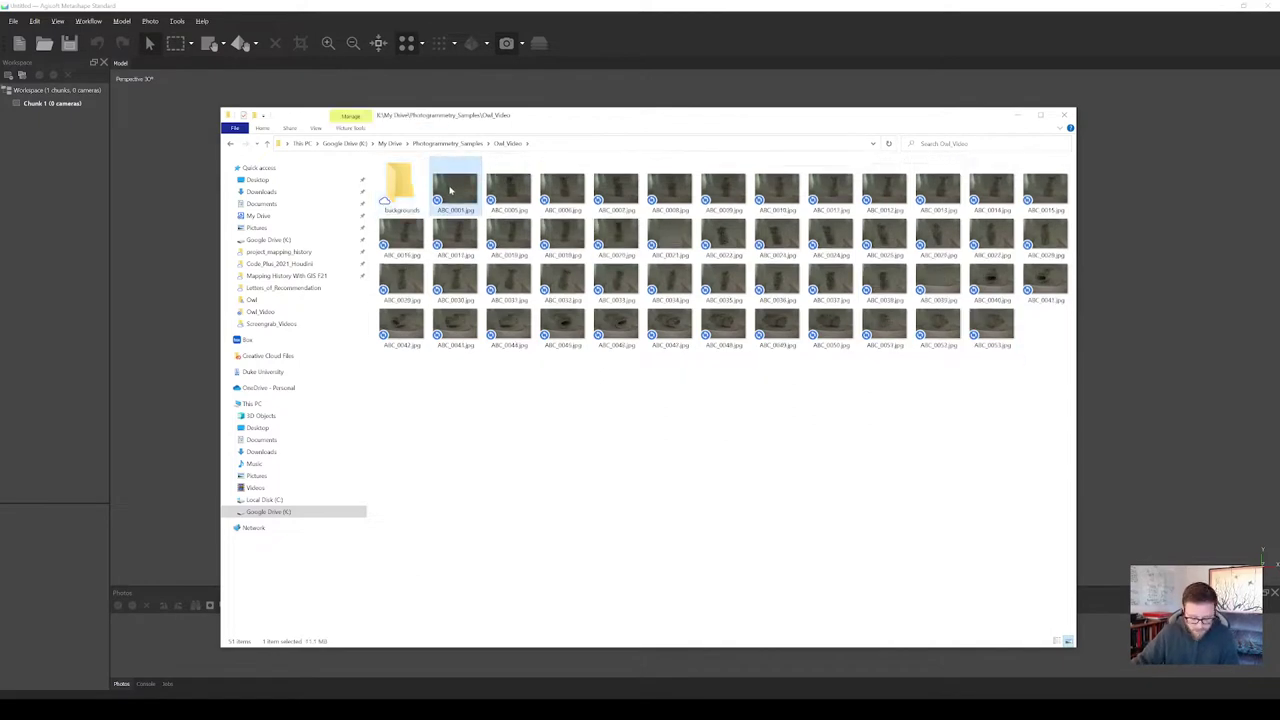
ctrl+click(668, 236)
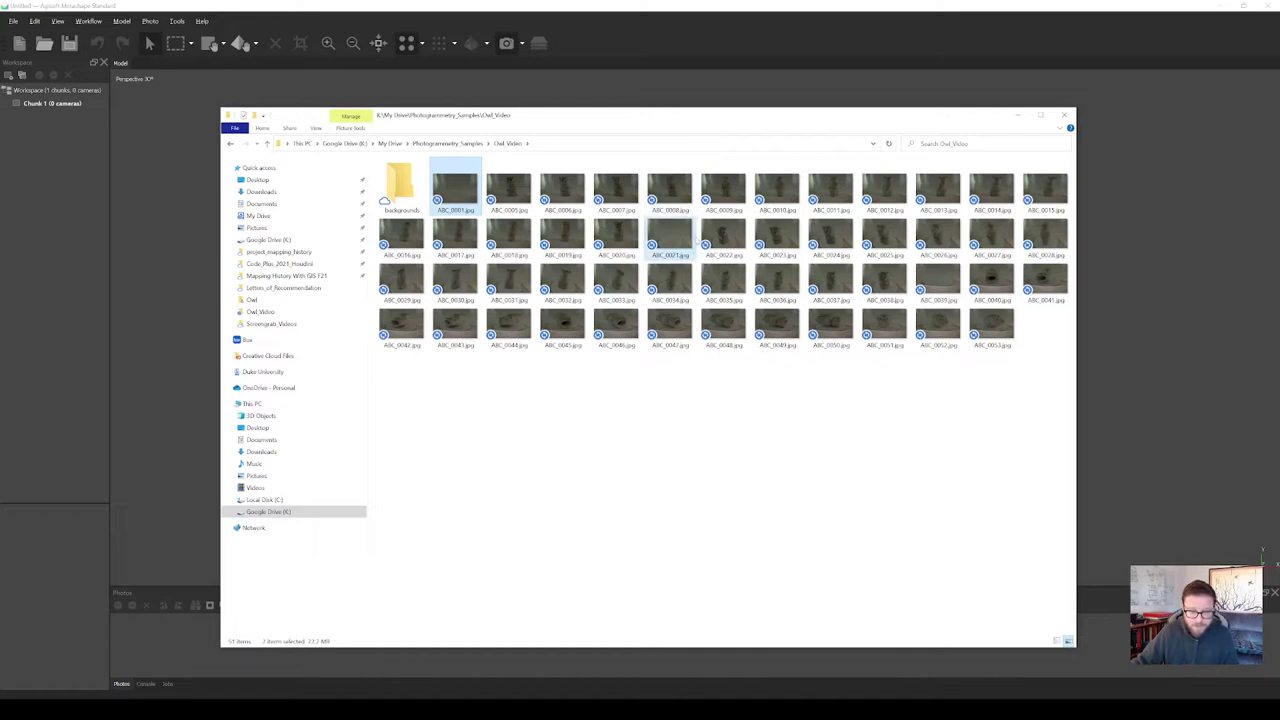
ctrl+click(940, 282)
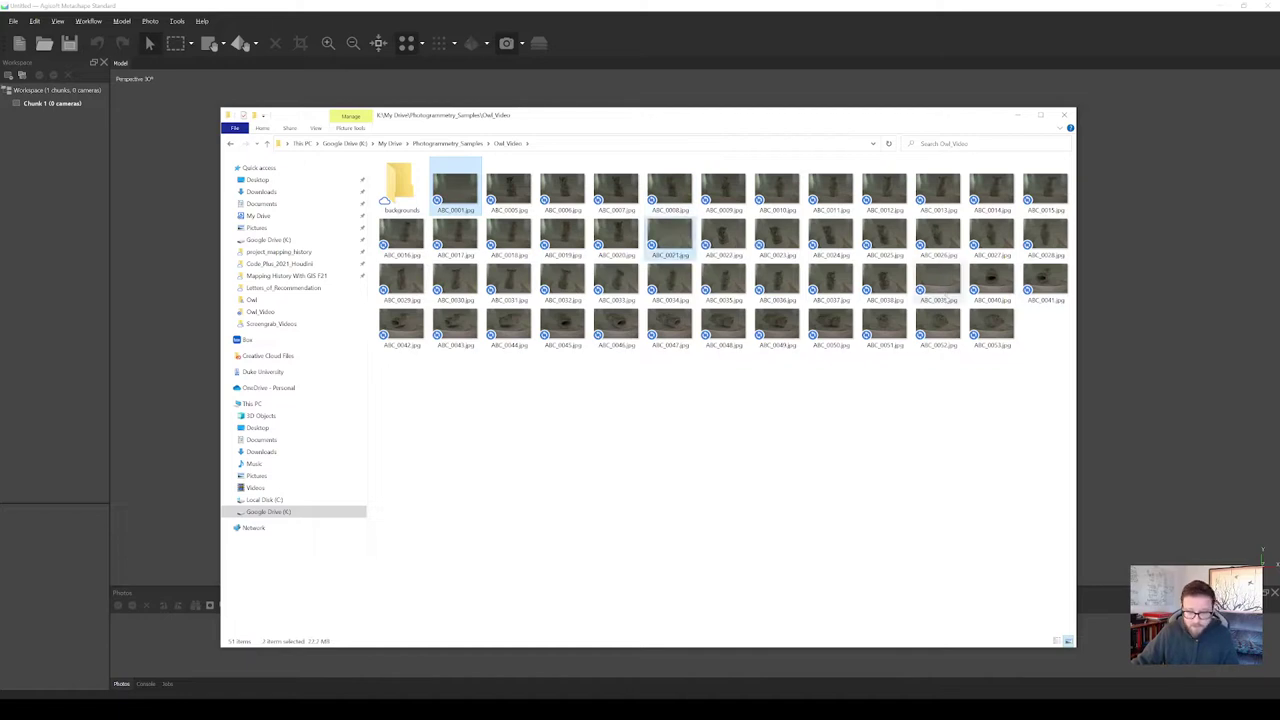
ctrl+click(670, 238)
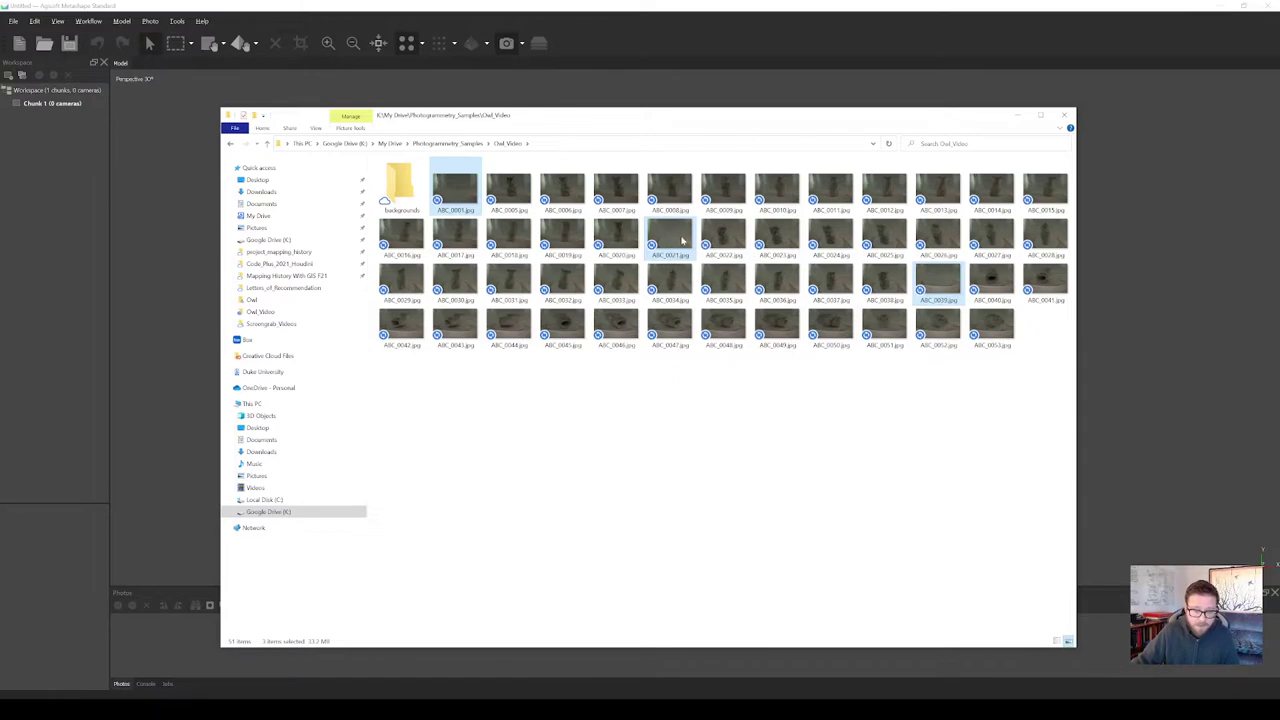
drag(670, 237, 407, 195)
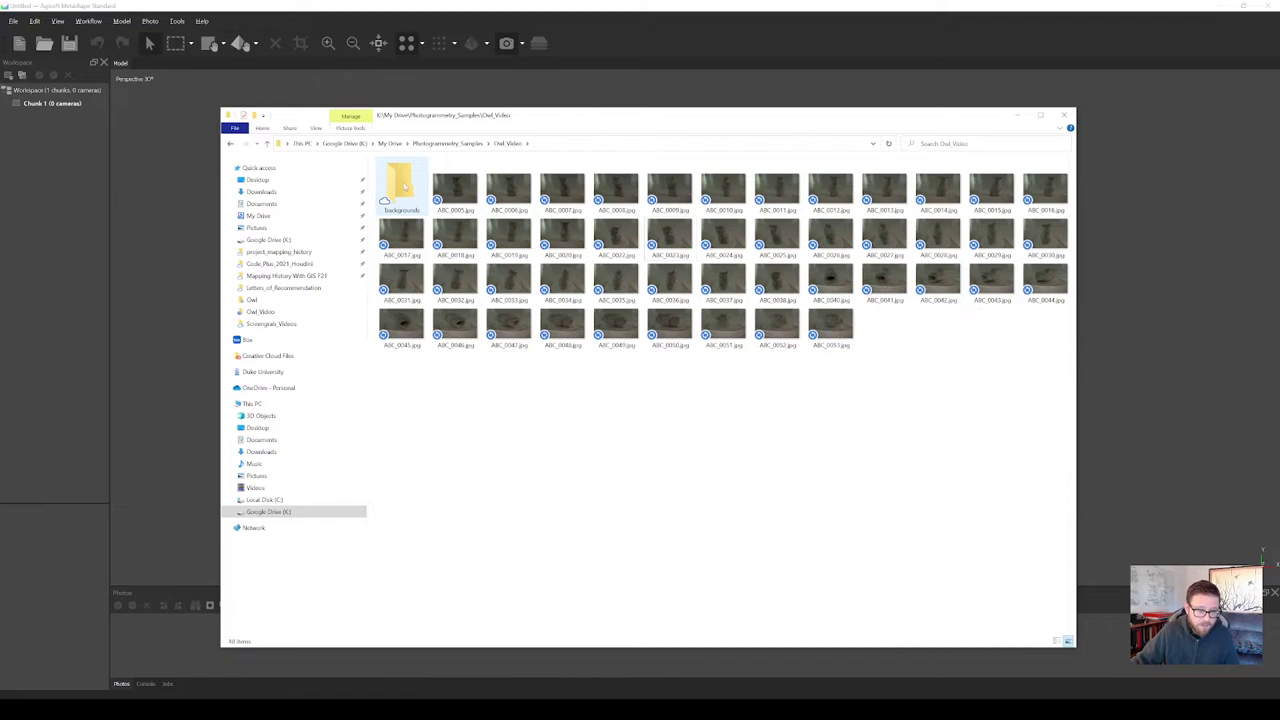
Open the backgrounds folder and rename ABC_0001.jpg as background1.
double_click(403, 188)
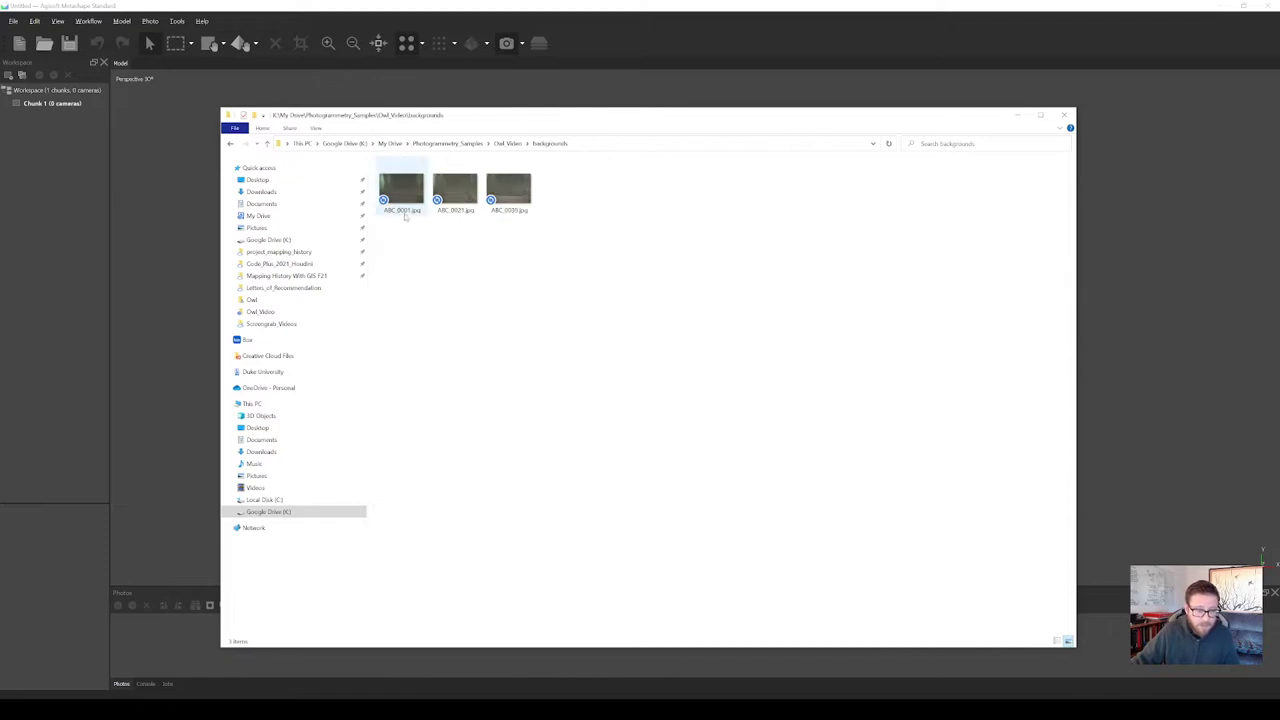
click(405, 215)
click(405, 211)
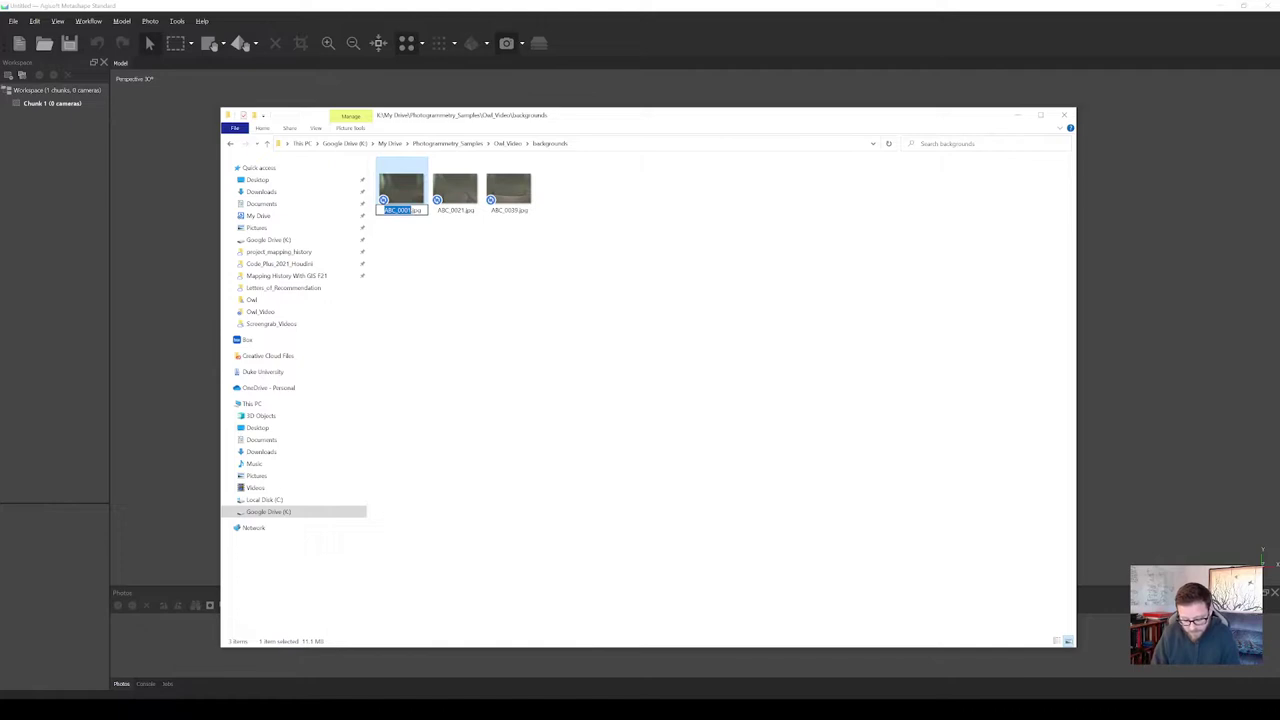
text(background1)
Rename ABC_0021.jpg as background2.
click(458, 205)
key(F2)
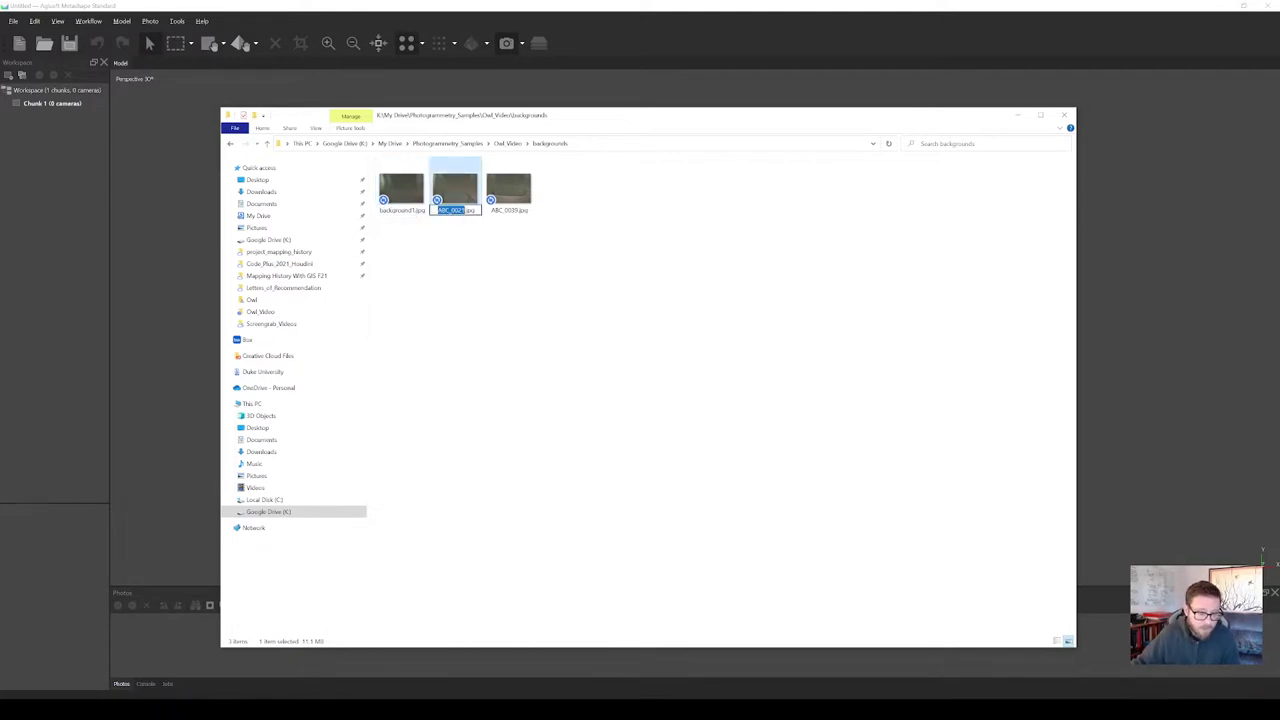
text(backg)
text(round2)
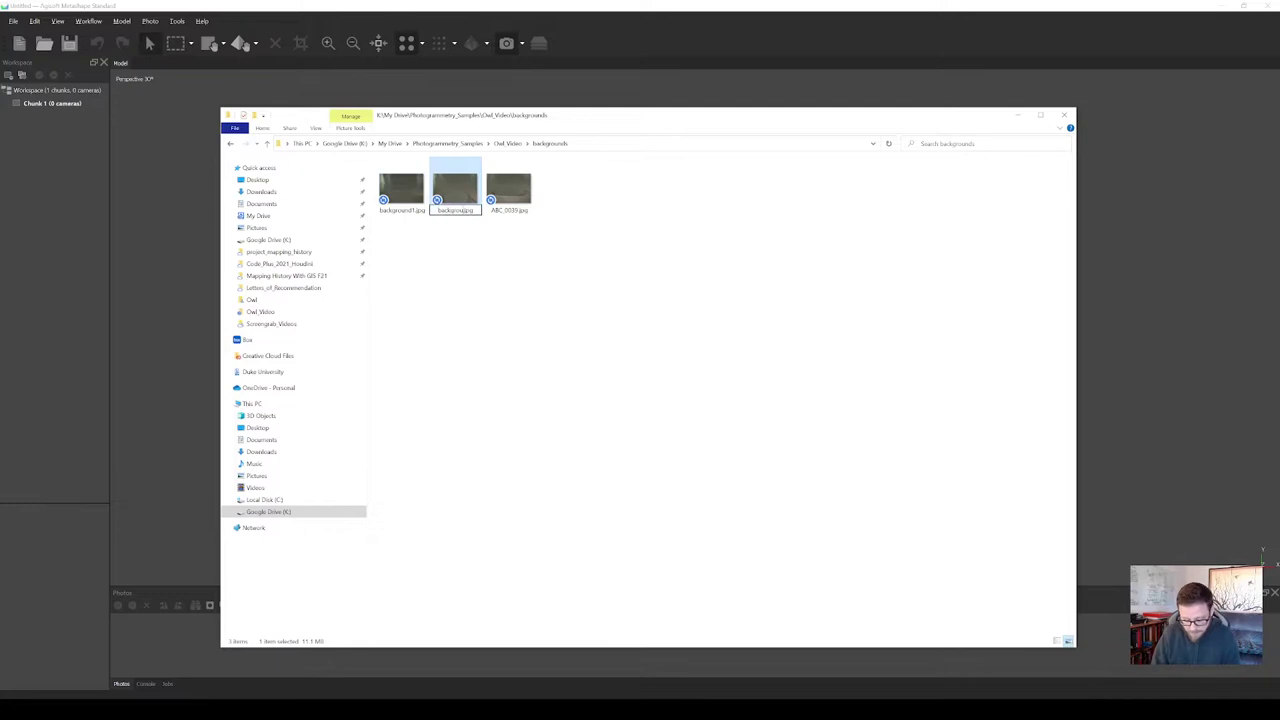
Rename ABC_0039.jpg as background3 and clear the file selection.
click(512, 205)
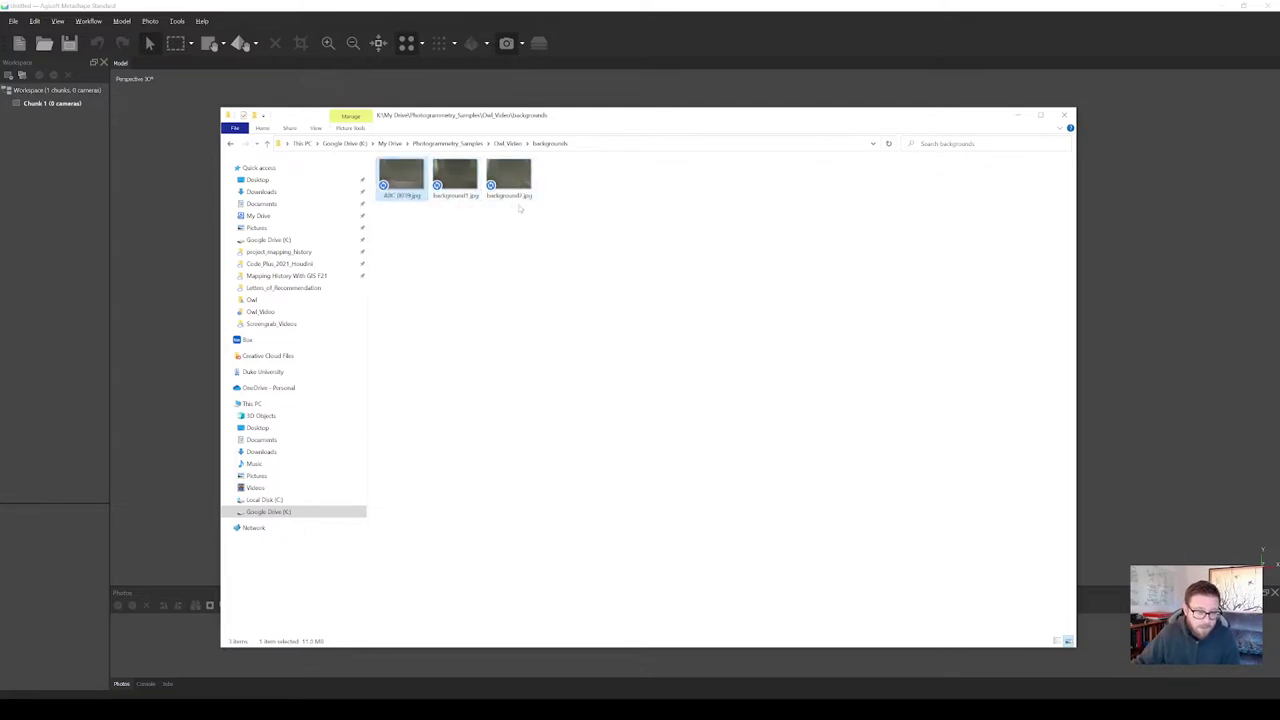
click(402, 195)
text(backg)
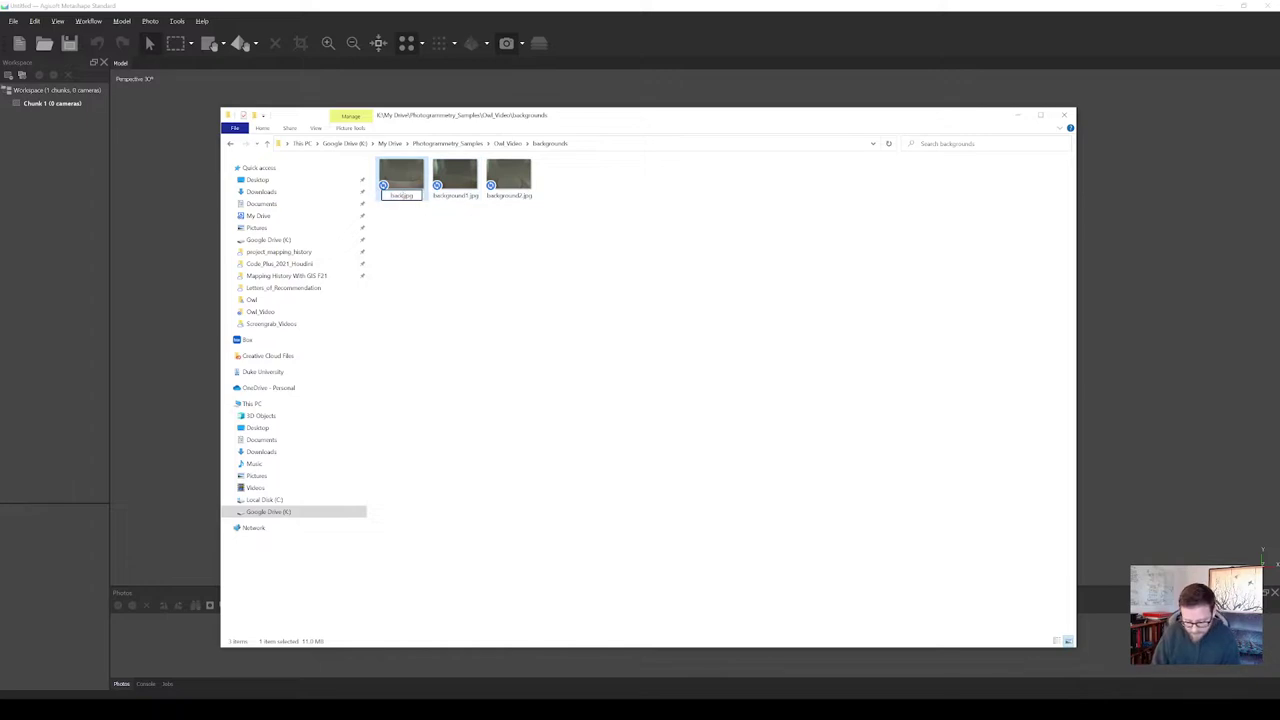
text(round)
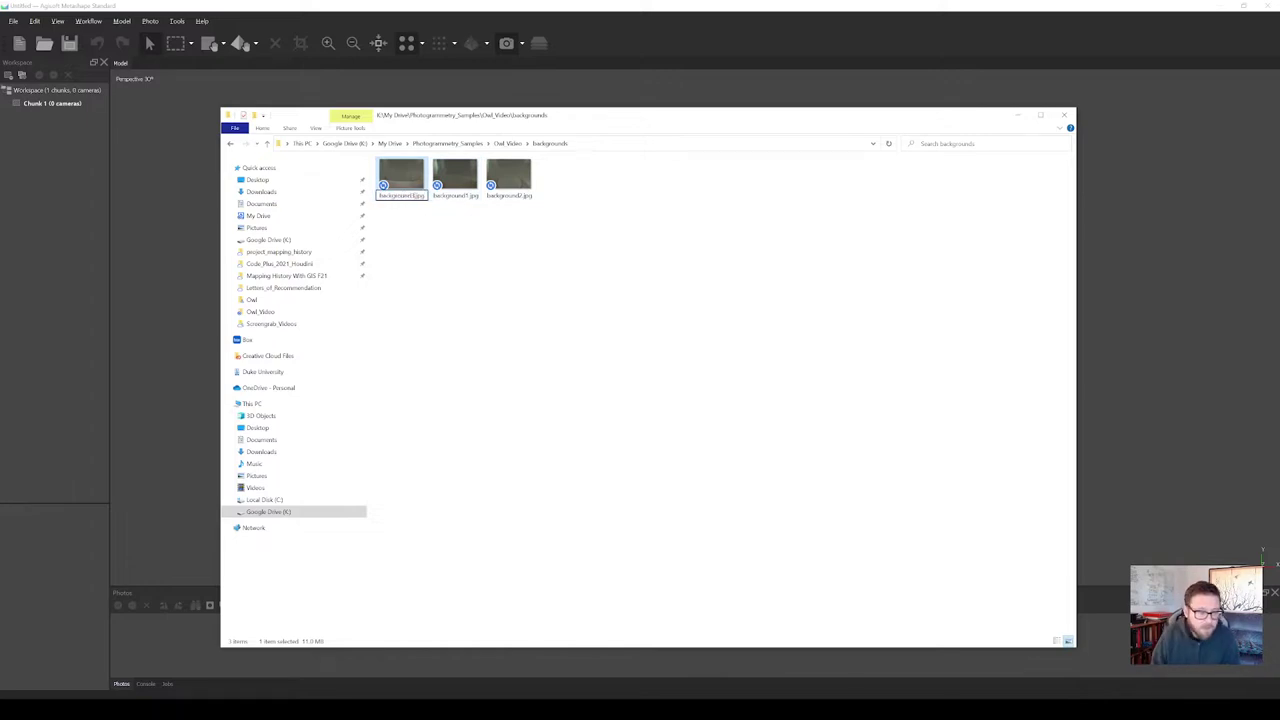
text(3)
key(Return)
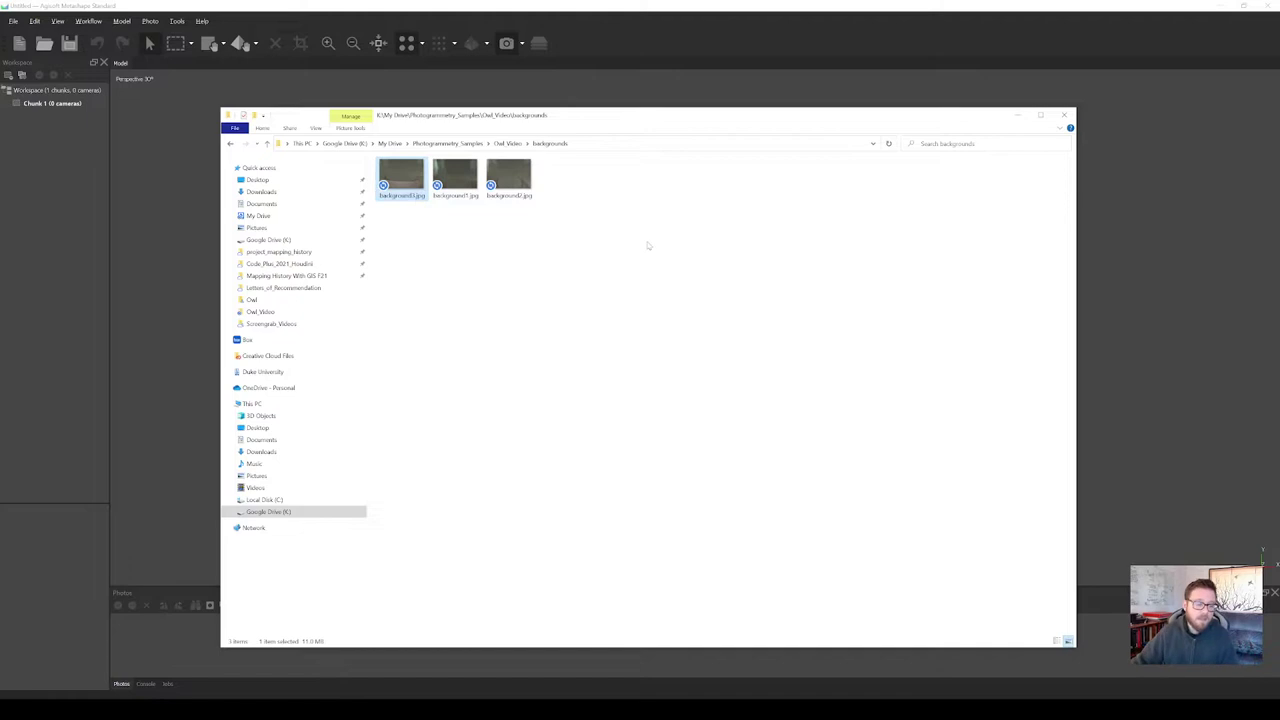
click(689, 286)
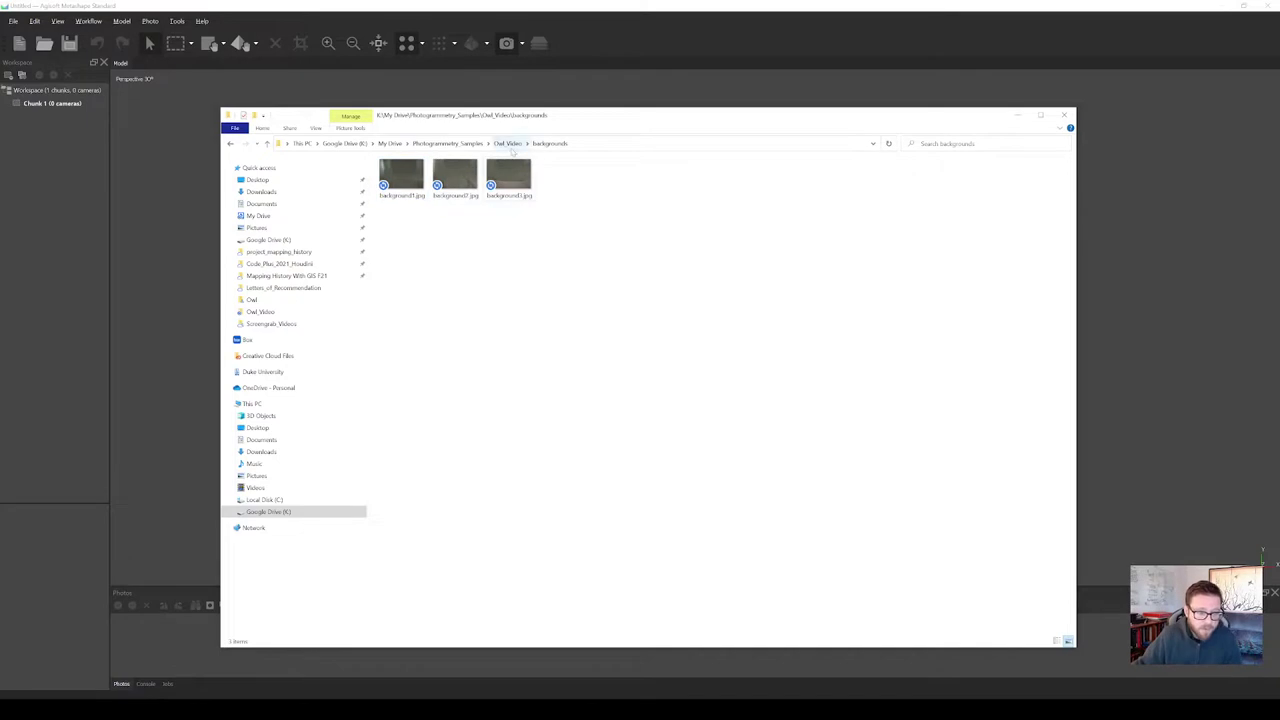
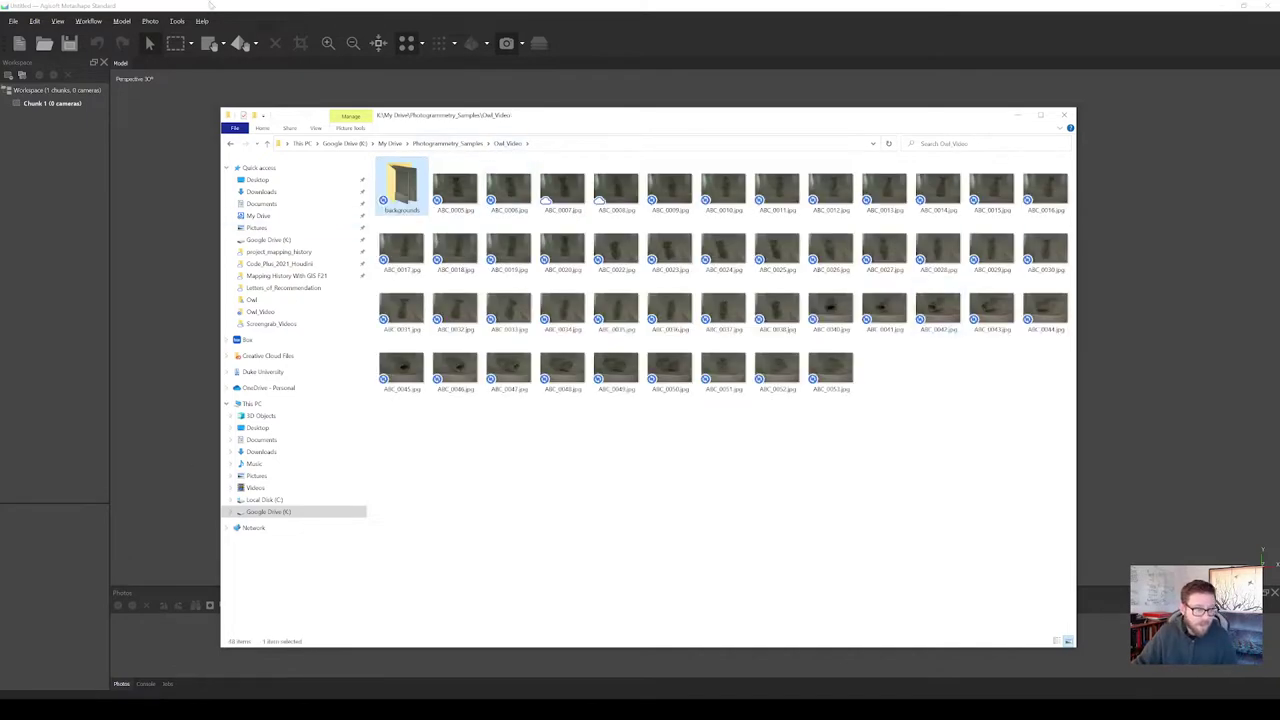
Switch to Metashape and select Chunk 1 in the workspace.
click(245, 5)
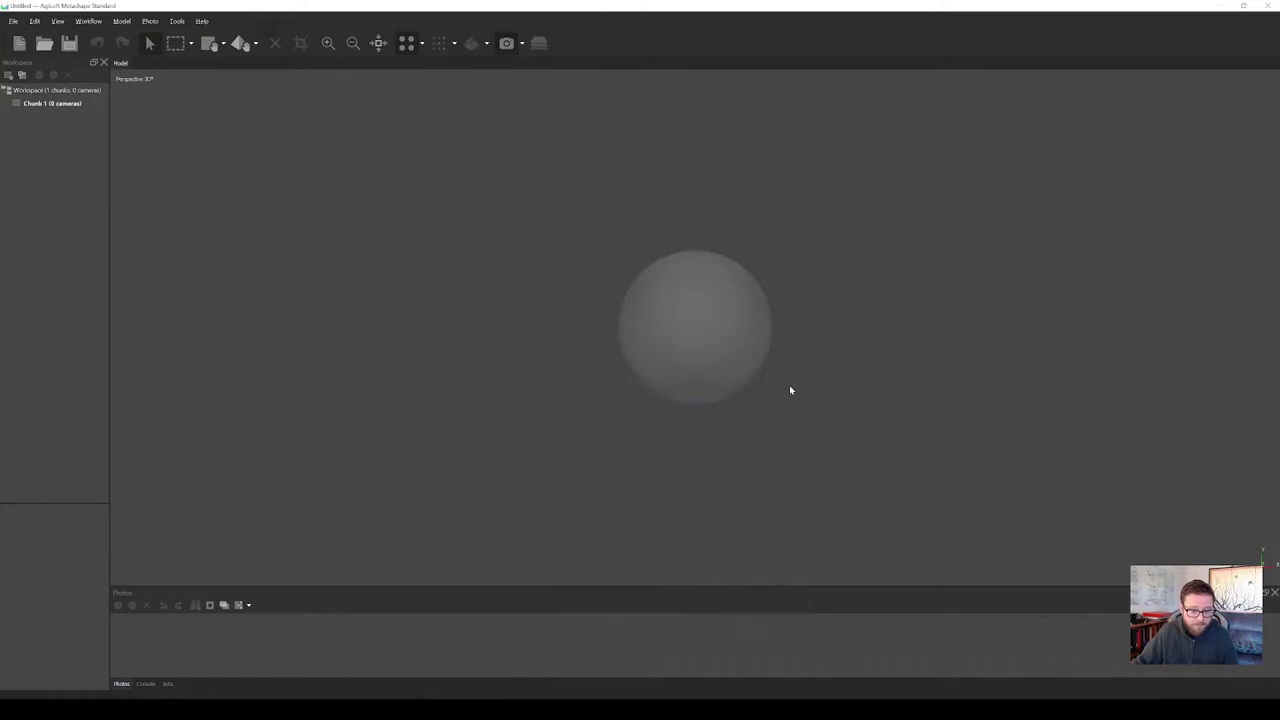
click(54, 104)
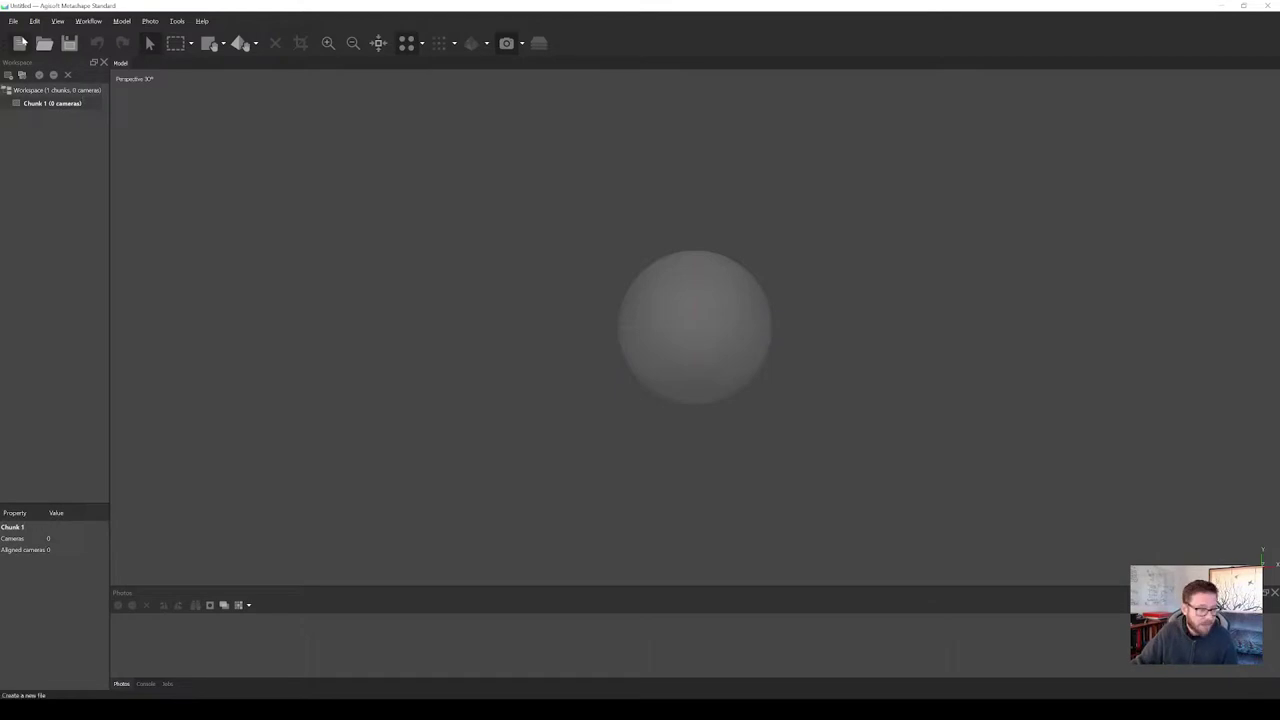
right_click(61, 108)
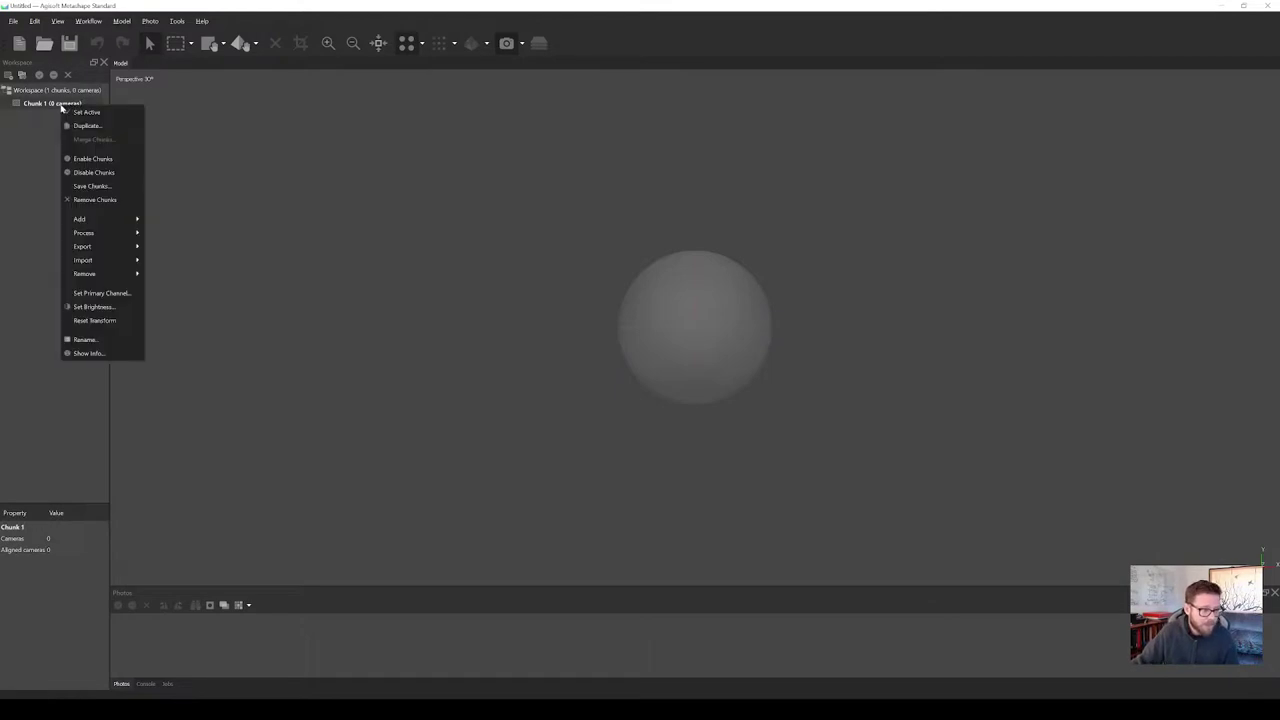
mouse_move(106, 218)
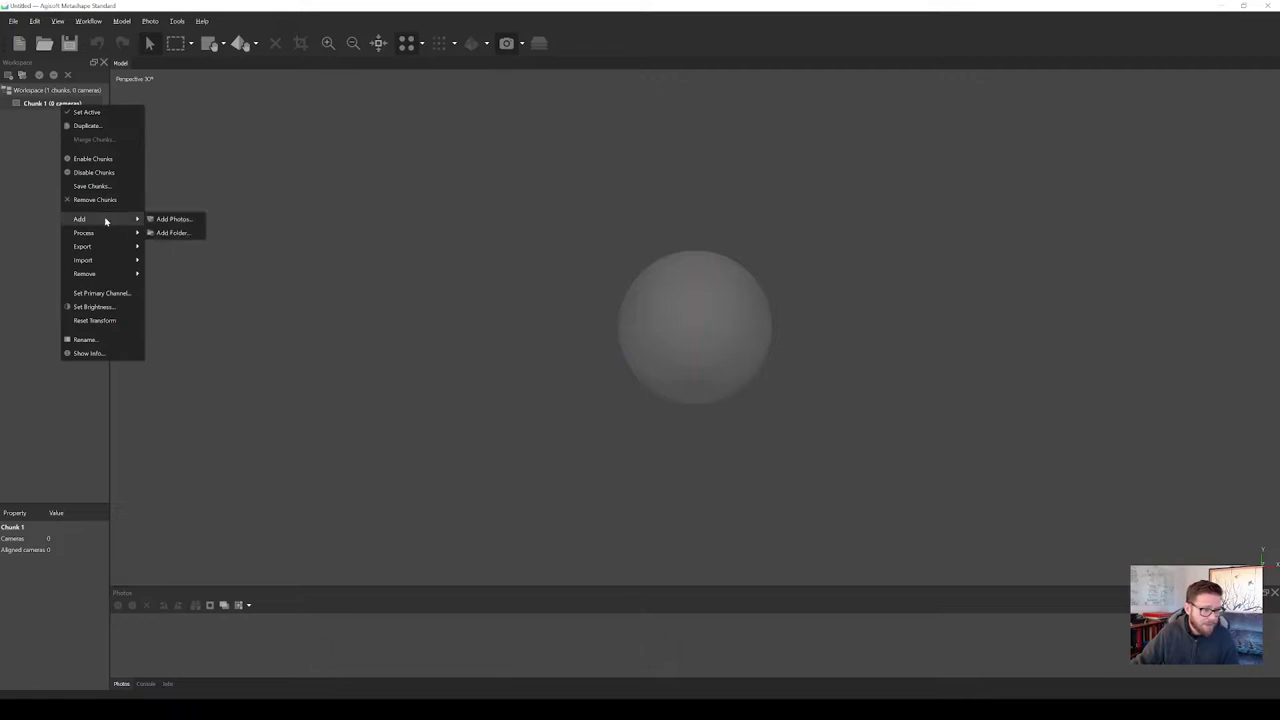
click(314, 177)
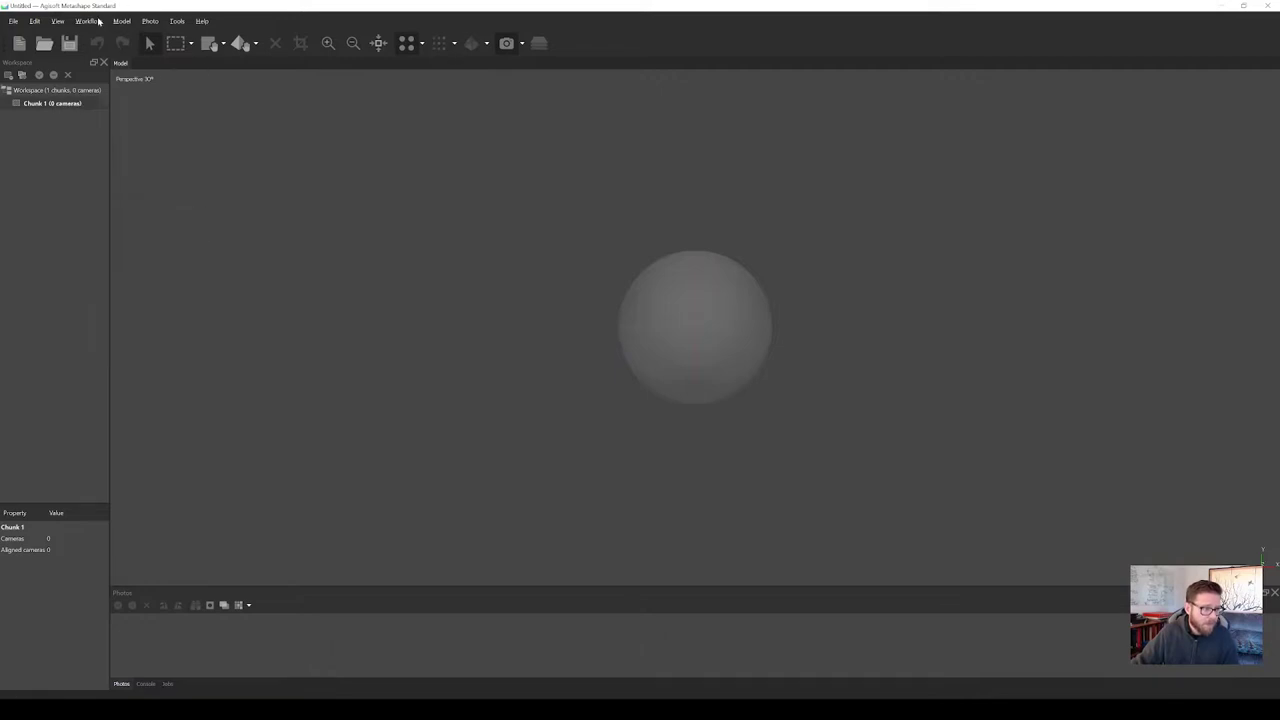
Add the first owl photo series, ABC_0005.jpg to ABC_0020.jpg from the Owl_Video folder, to Chunk 1.
click(89, 21)
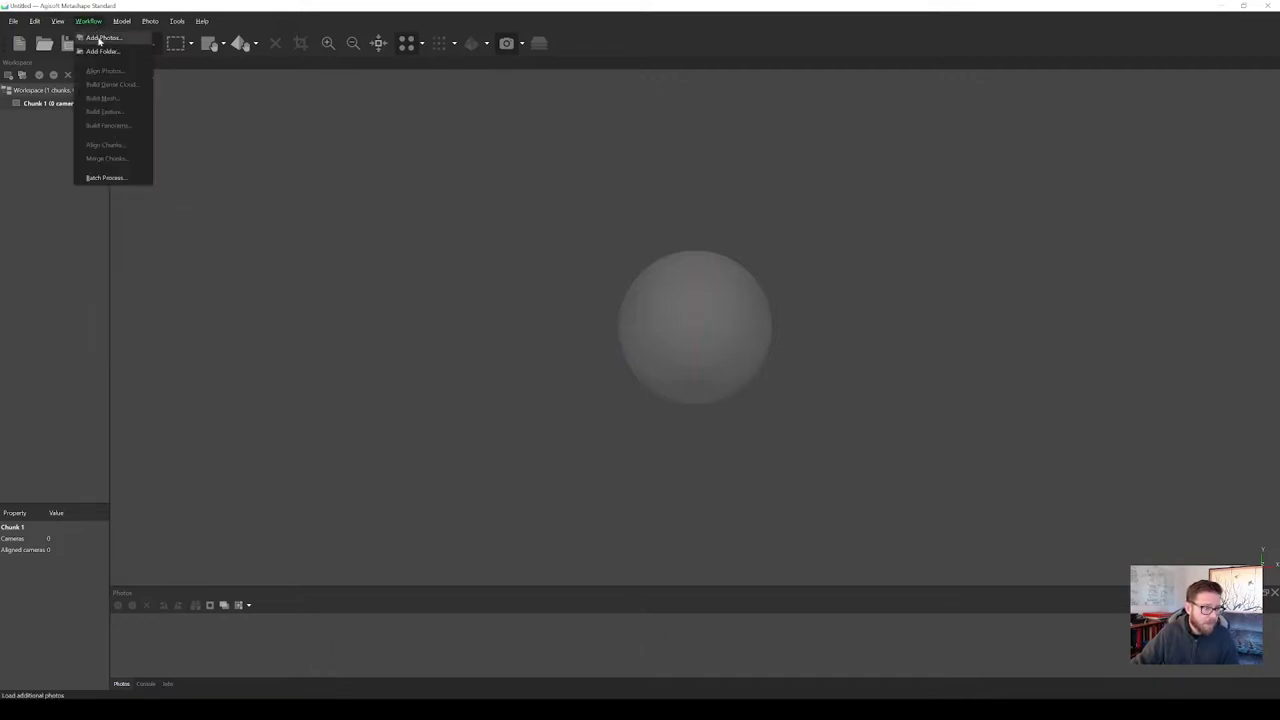
click(99, 38)
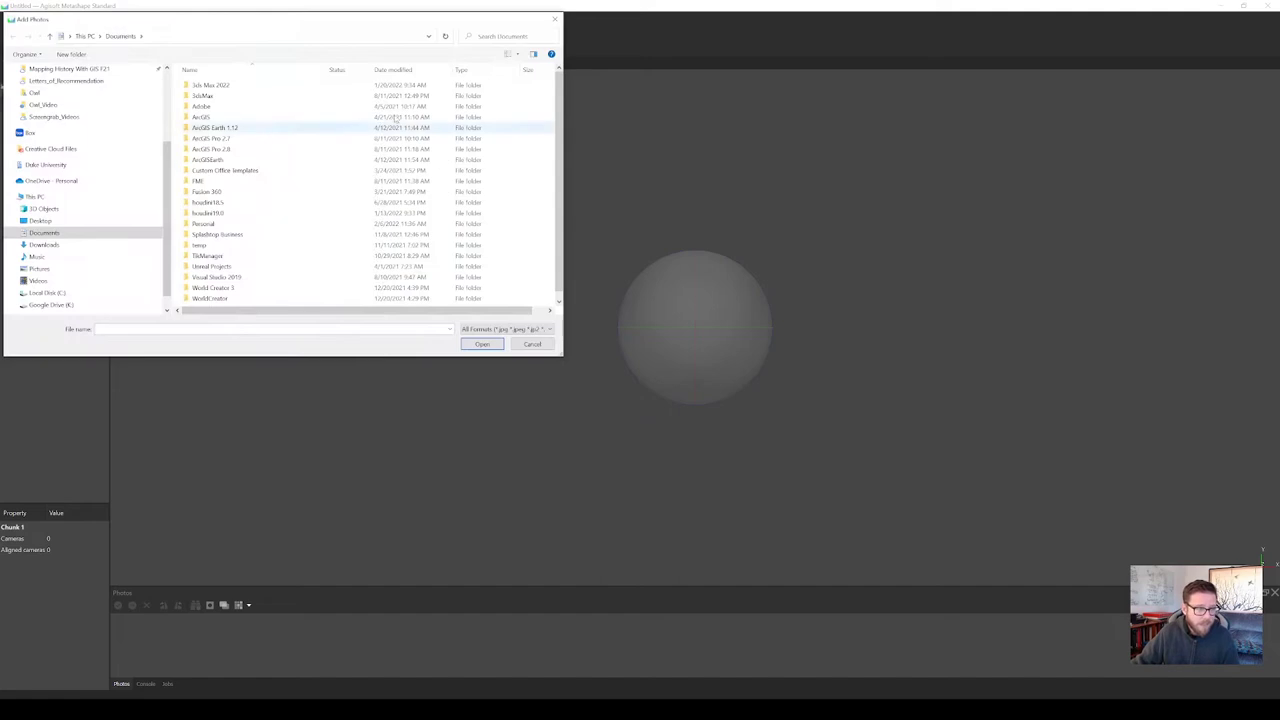
drag(321, 27, 561, 141)
scroll(338, 265, up, 2)
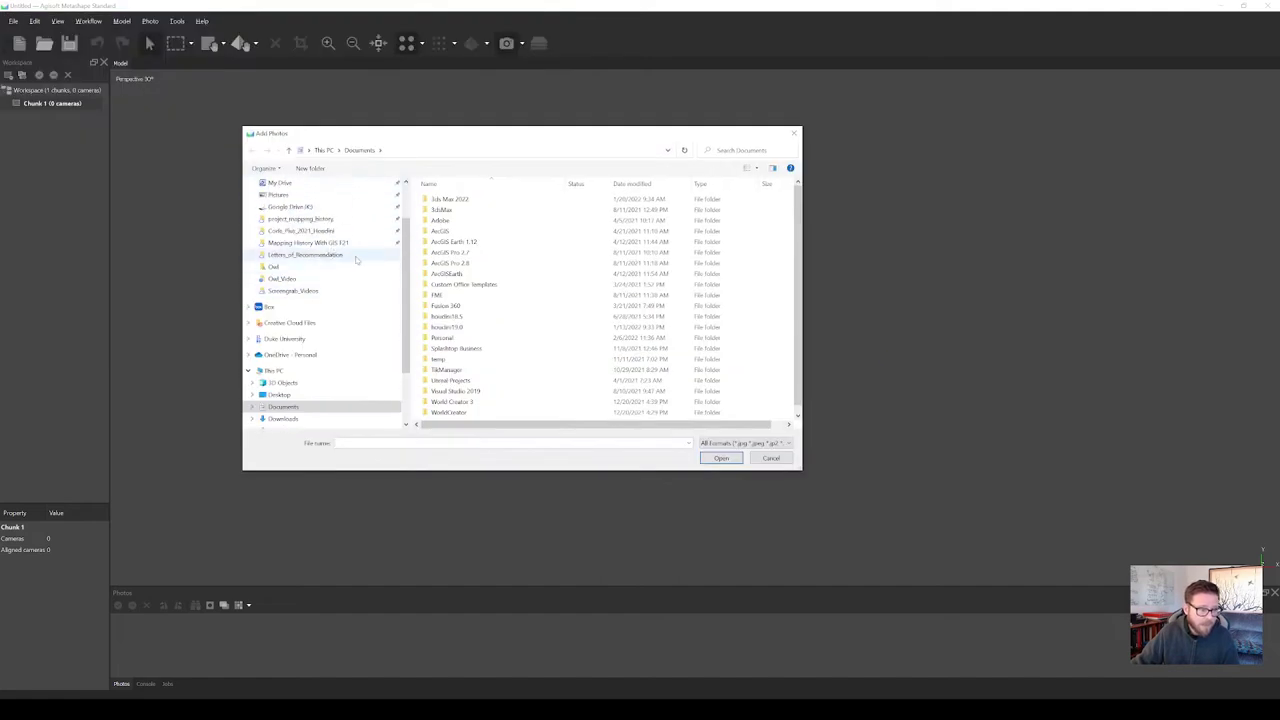
click(340, 278)
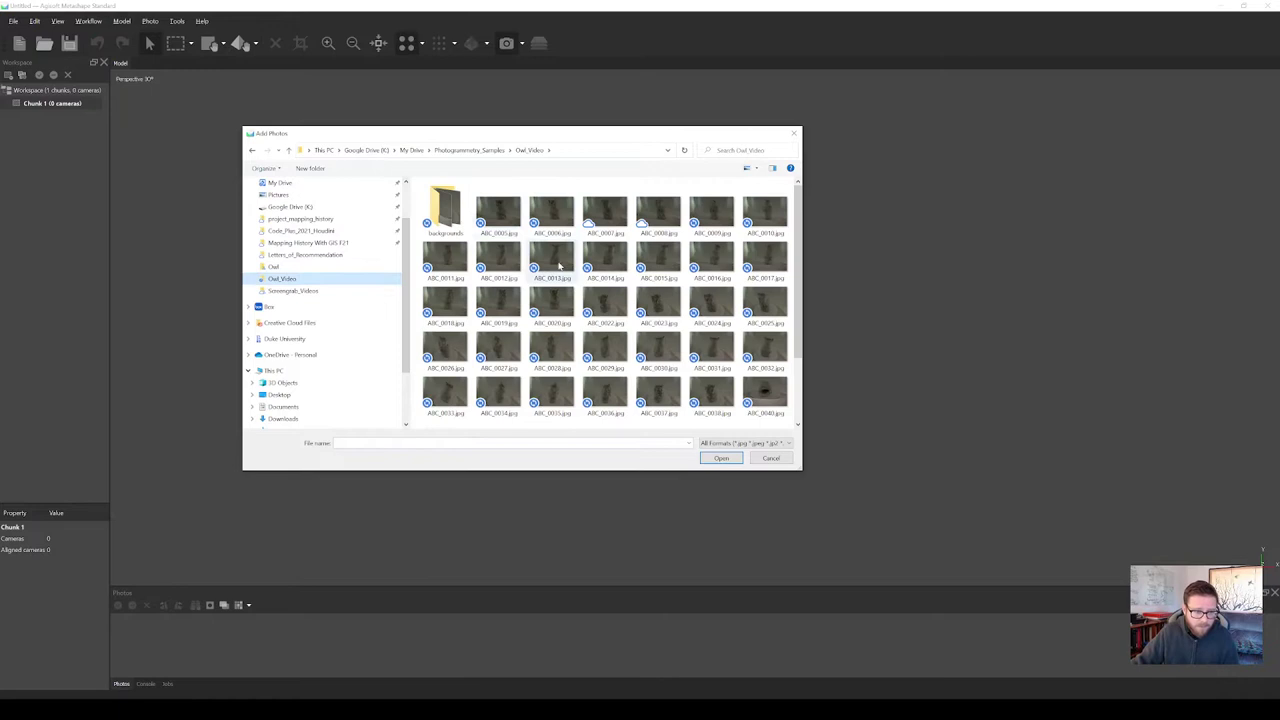
click(498, 212)
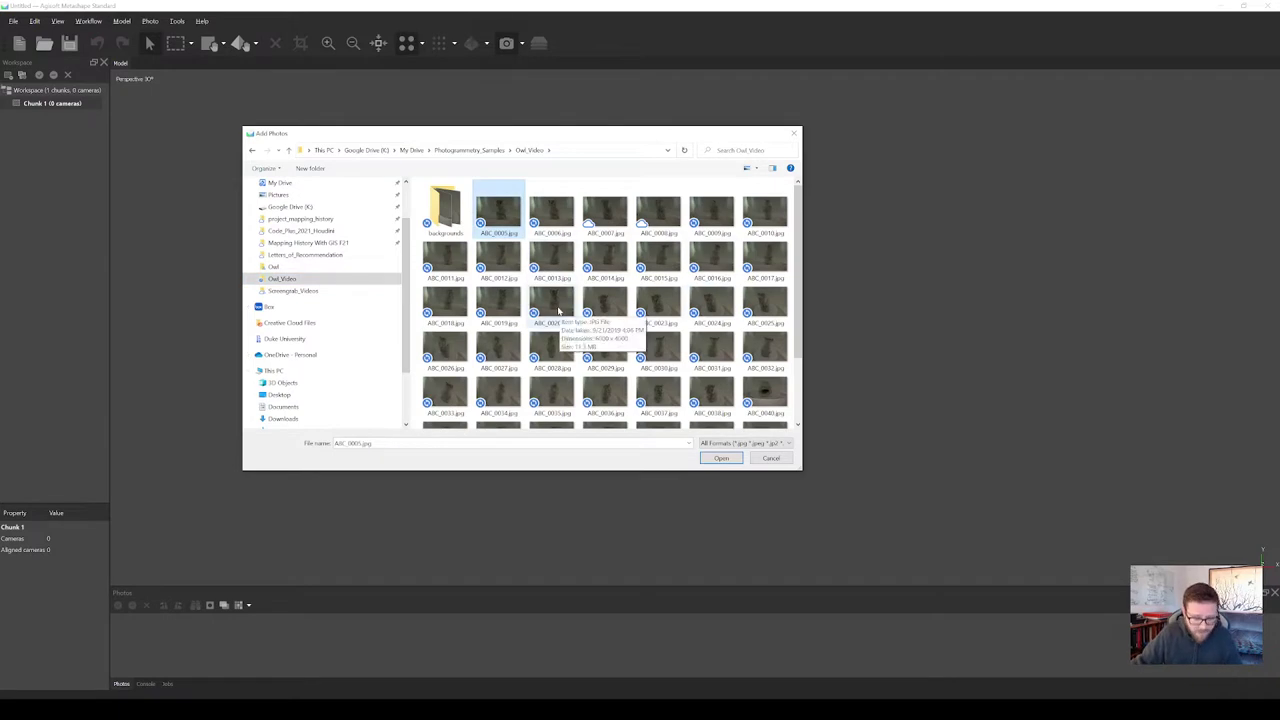
shift+click(558, 312)
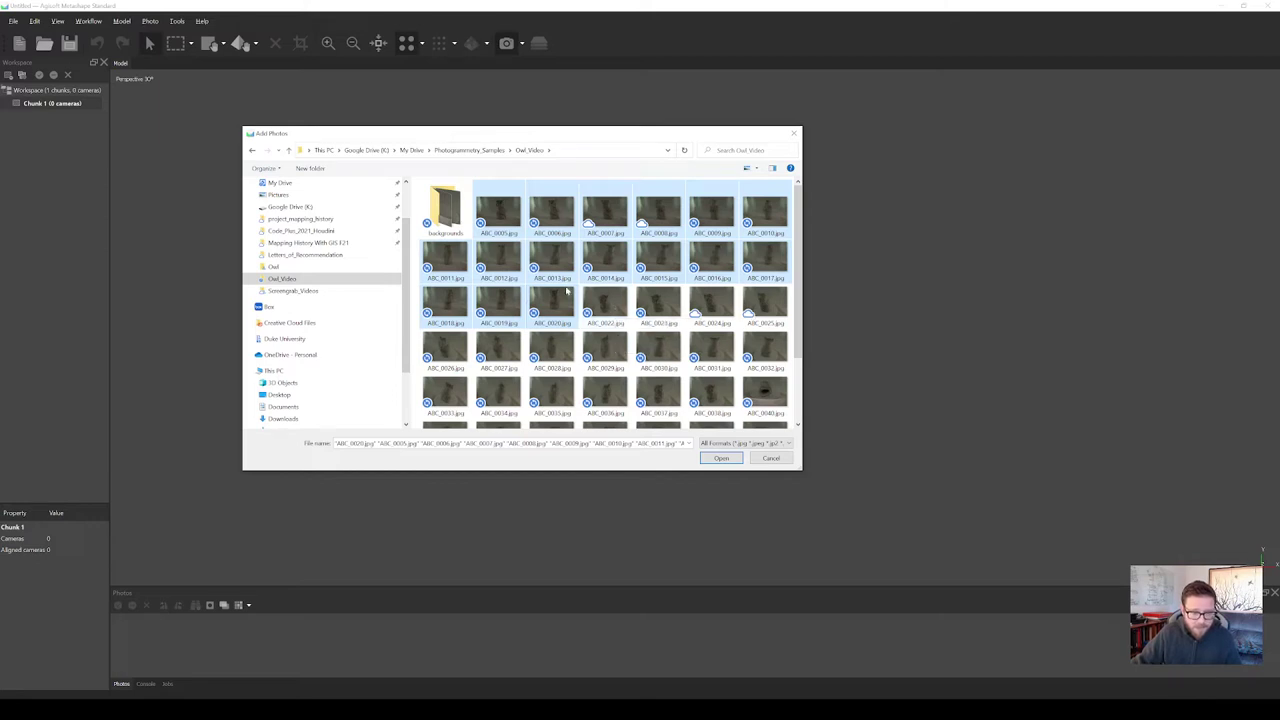
click(729, 462)
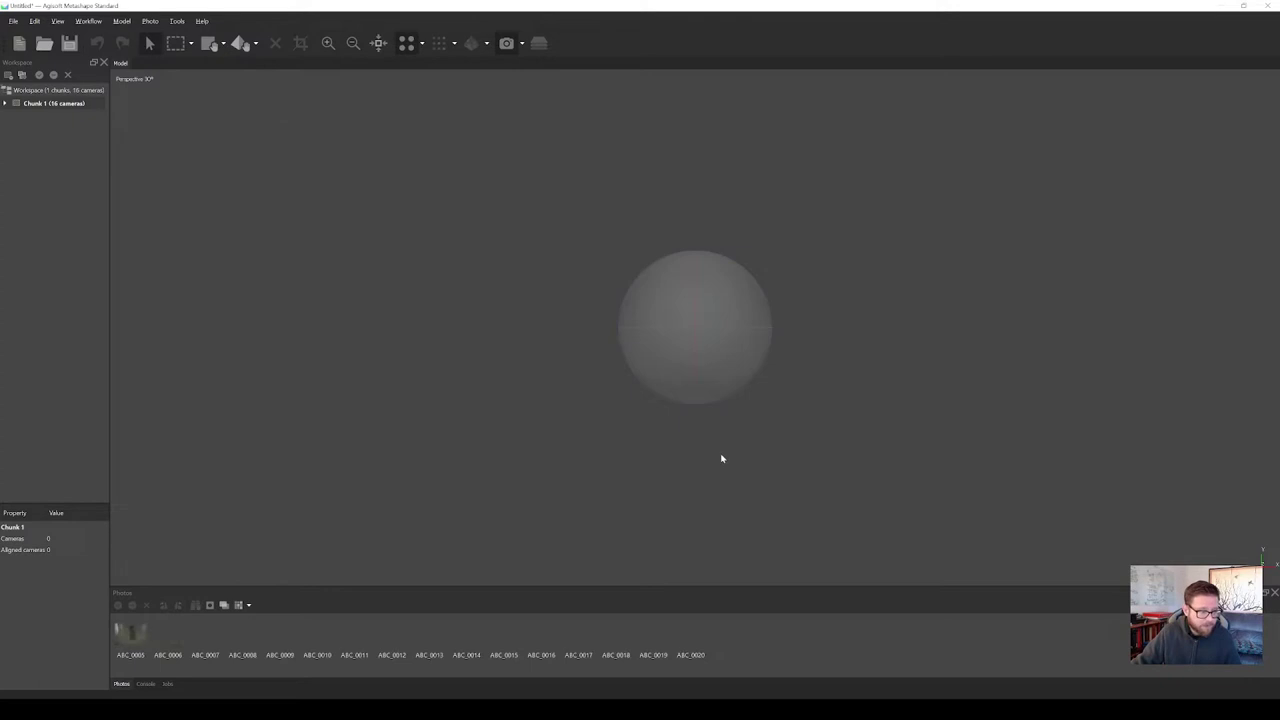
Create a second chunk and add the owl photos ABC_0022.jpg to ABC_0038.jpg to it.
click(8, 76)
click(47, 117)
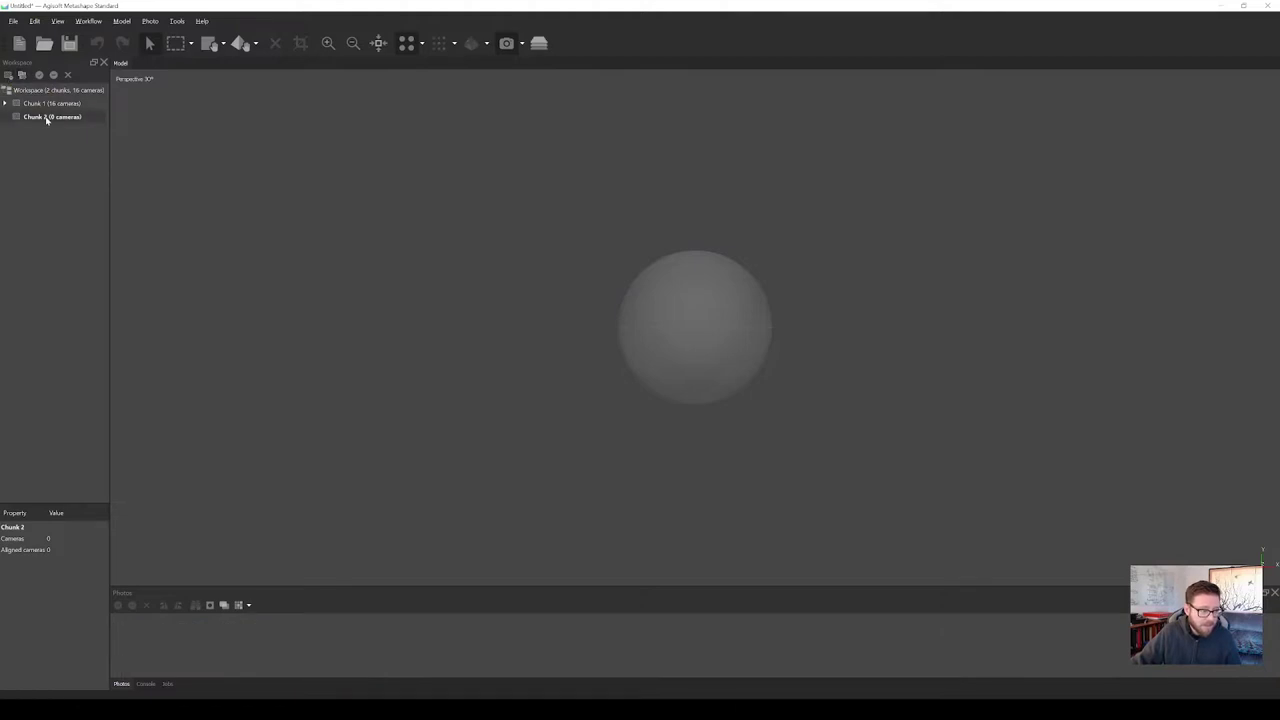
click(23, 76)
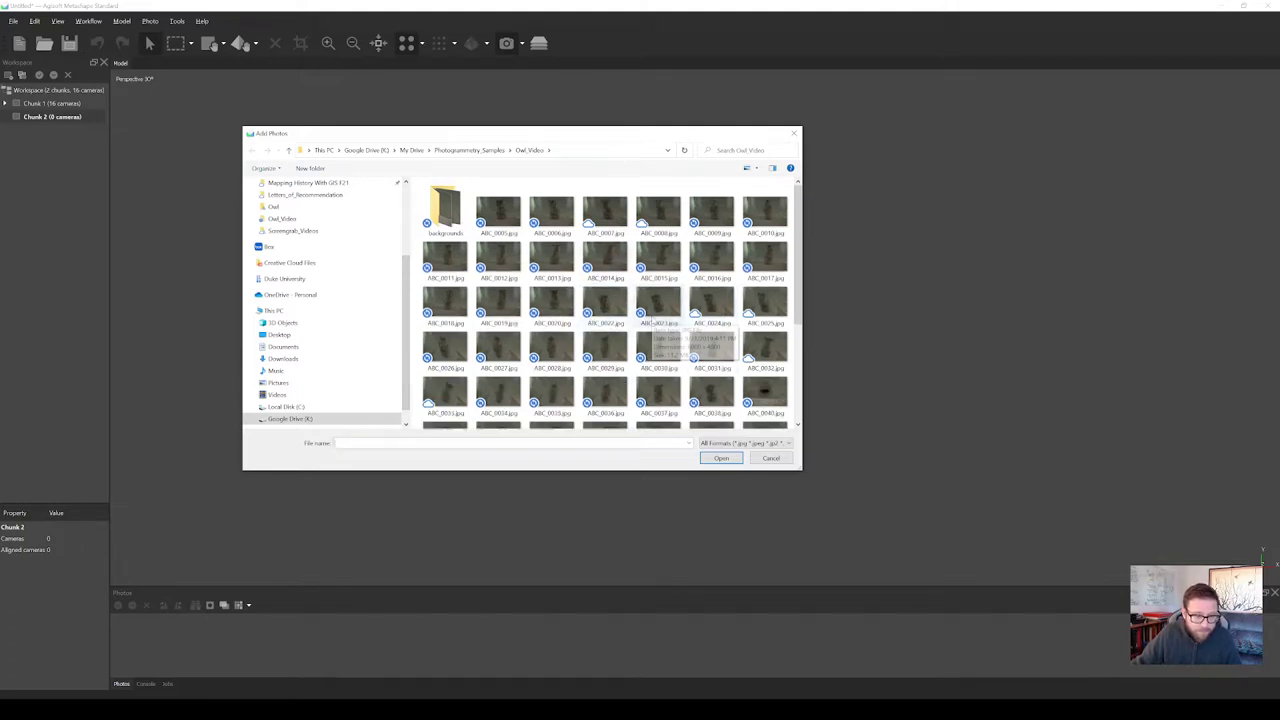
click(602, 303)
scroll(640, 320, down, 1)
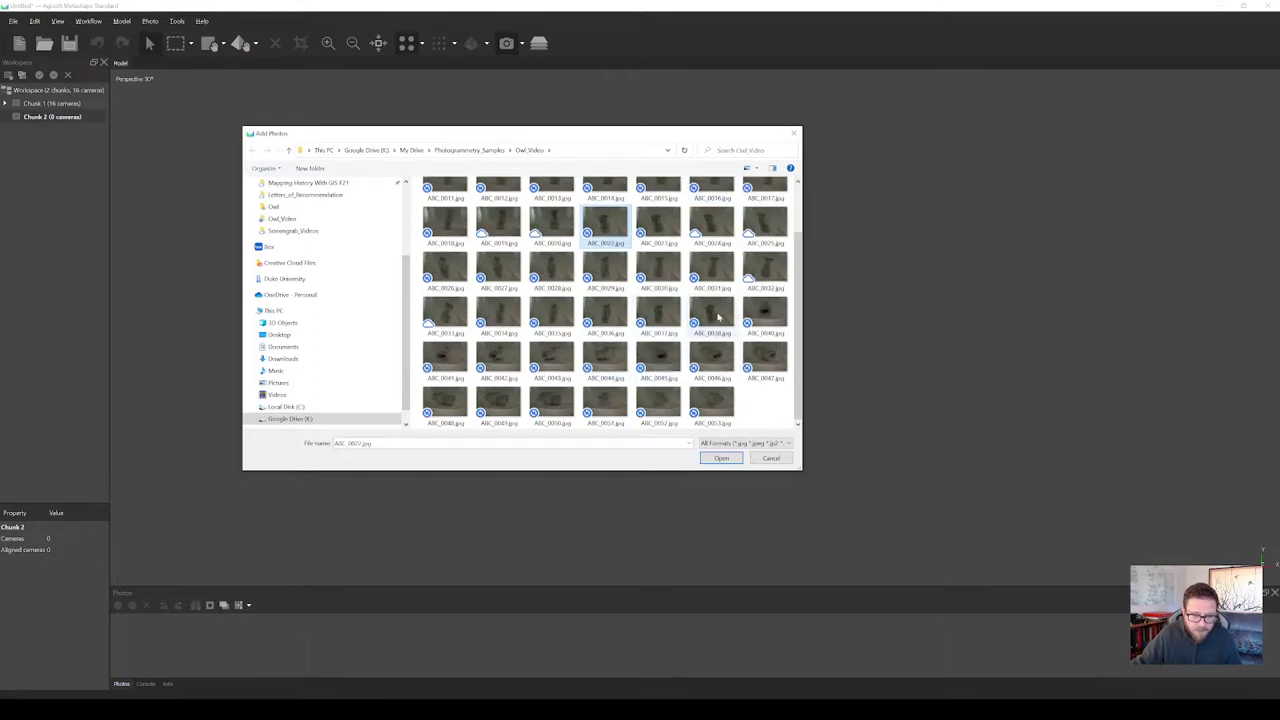
shift+click(717, 317)
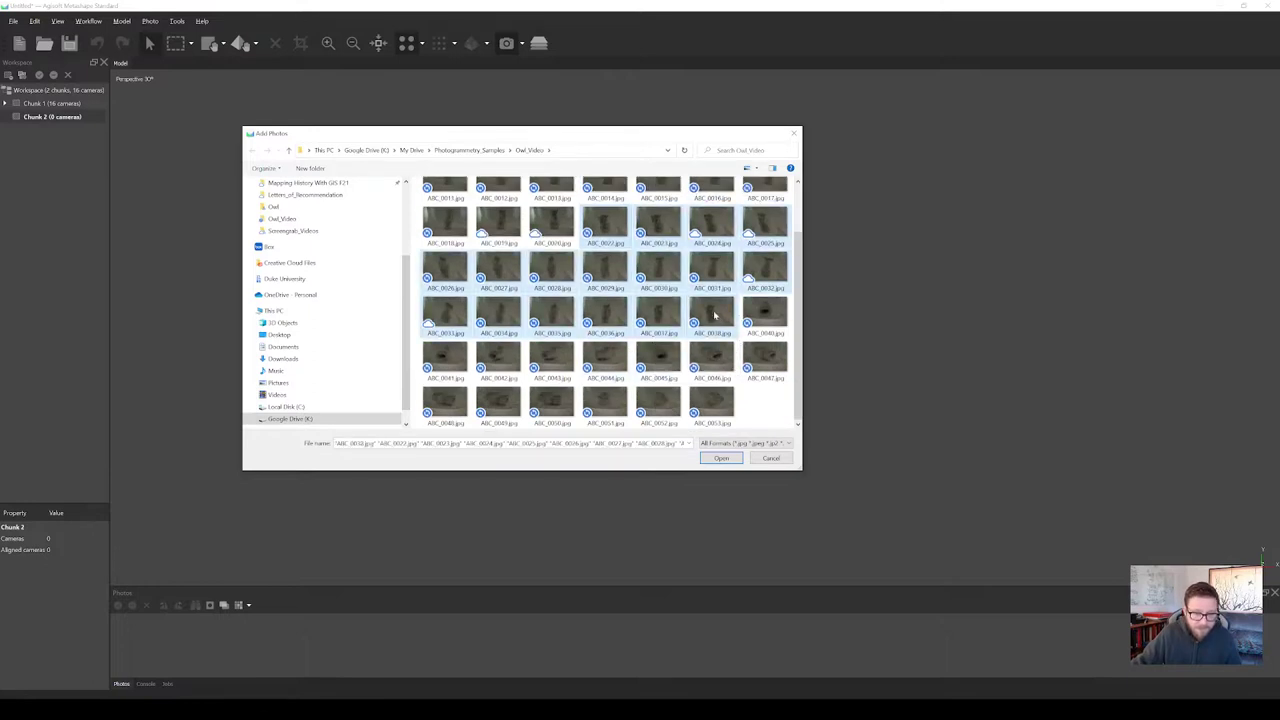
click(722, 459)
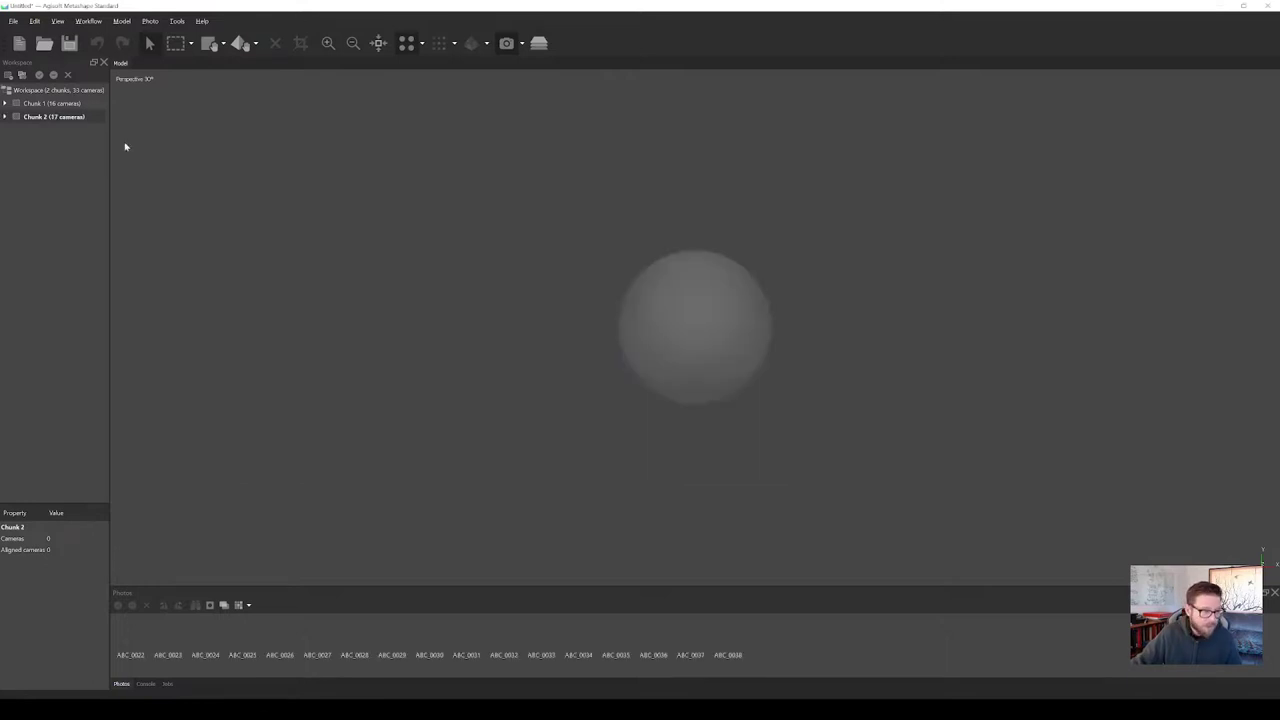
Create a third chunk and add the owl photos ABC_0040.jpg to ABC_0053.jpg to it.
click(7, 77)
click(23, 77)
scroll(775, 300, down, 3)
click(773, 279)
shift+click(718, 405)
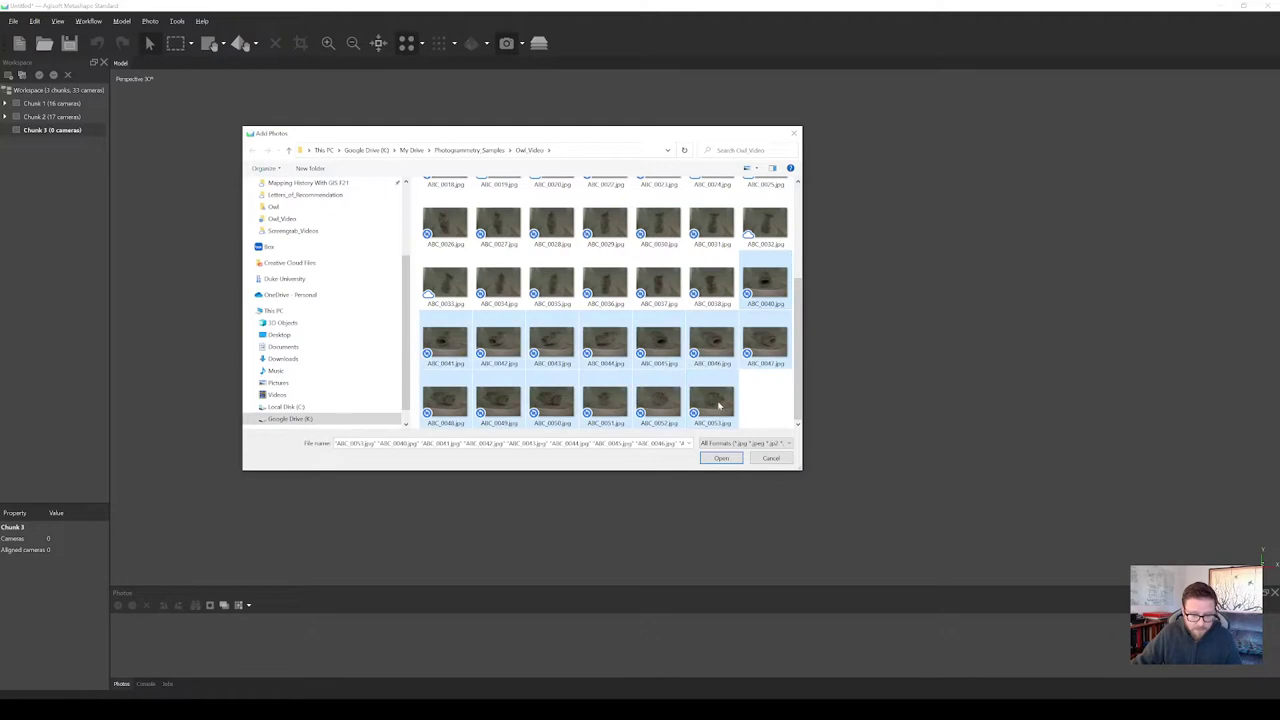
click(721, 458)
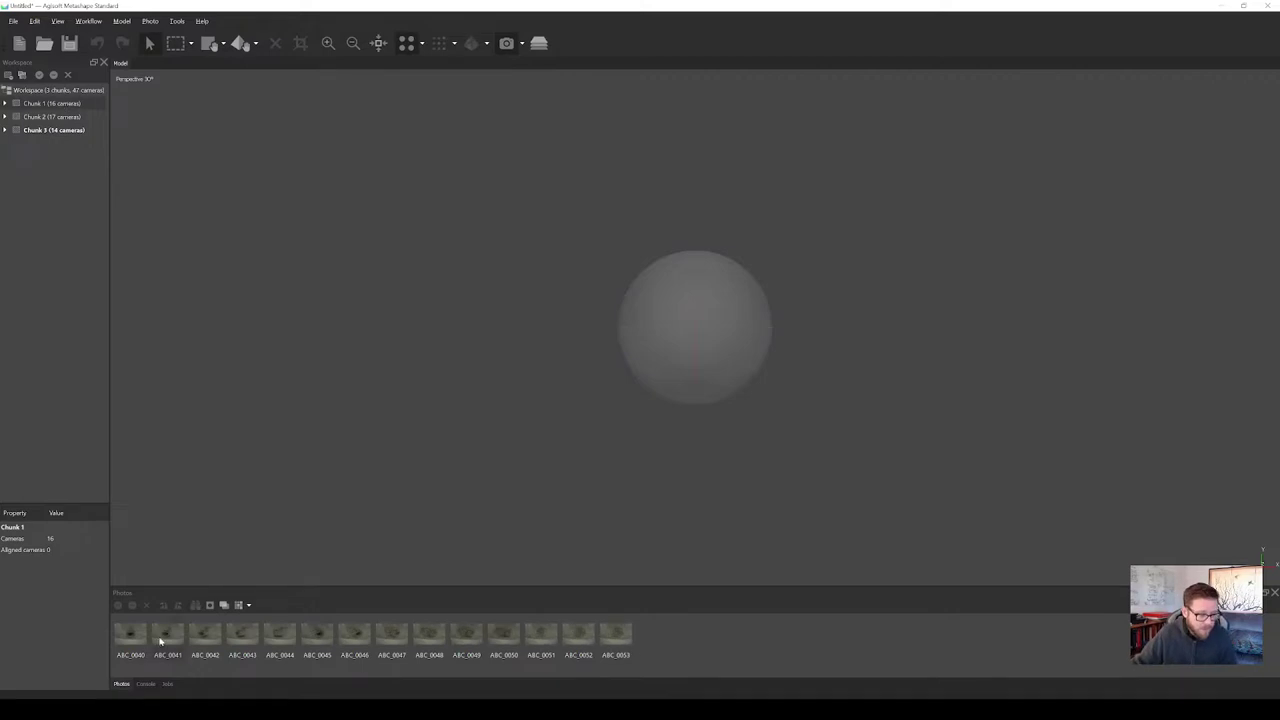
Make Chunk 1 the active chunk to show its photos.
double_click(71, 104)
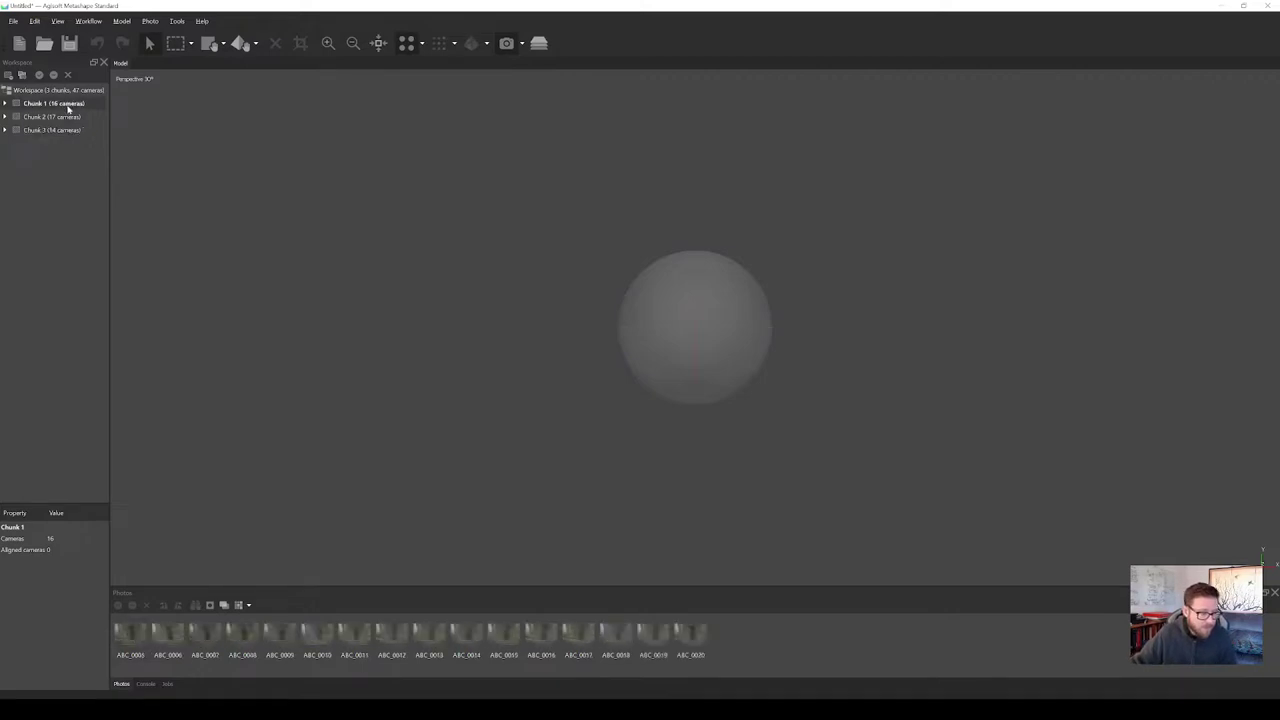
Examine the owl photos ABC_0005 to ABC_0008, looking closely at the owl's edge against the background in ABC_0008.
double_click(133, 640)
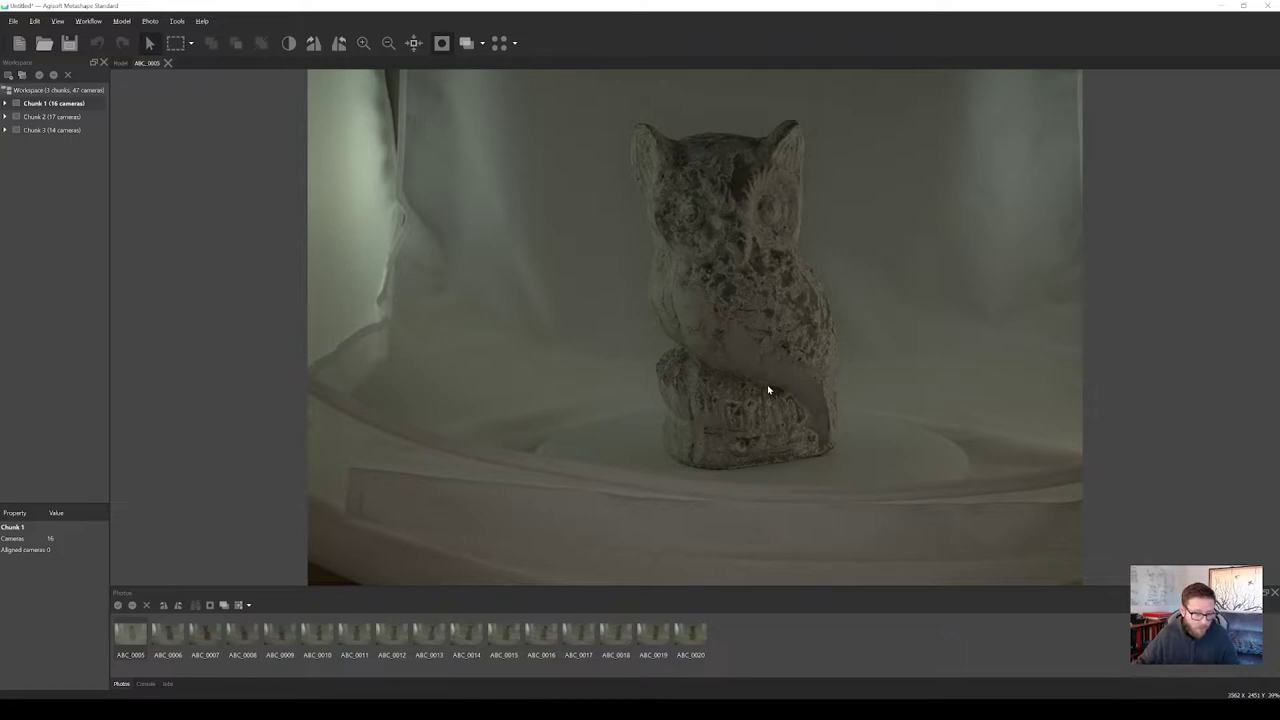
double_click(169, 636)
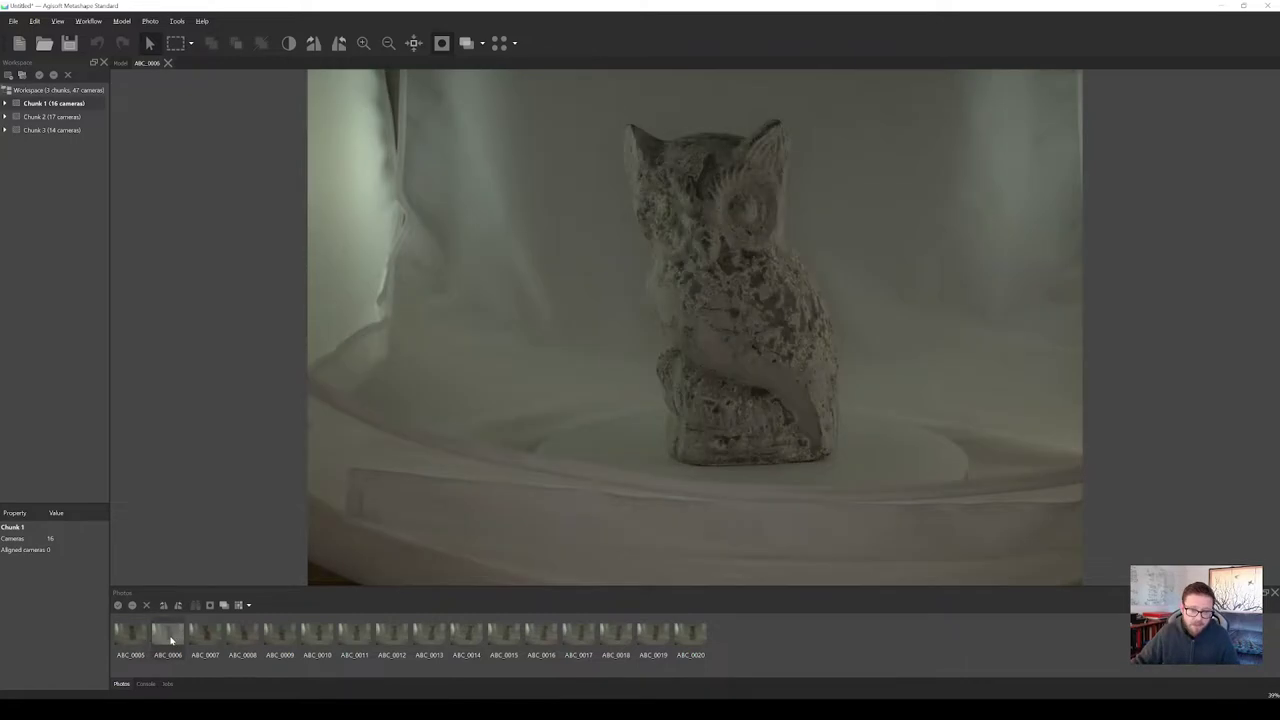
double_click(208, 636)
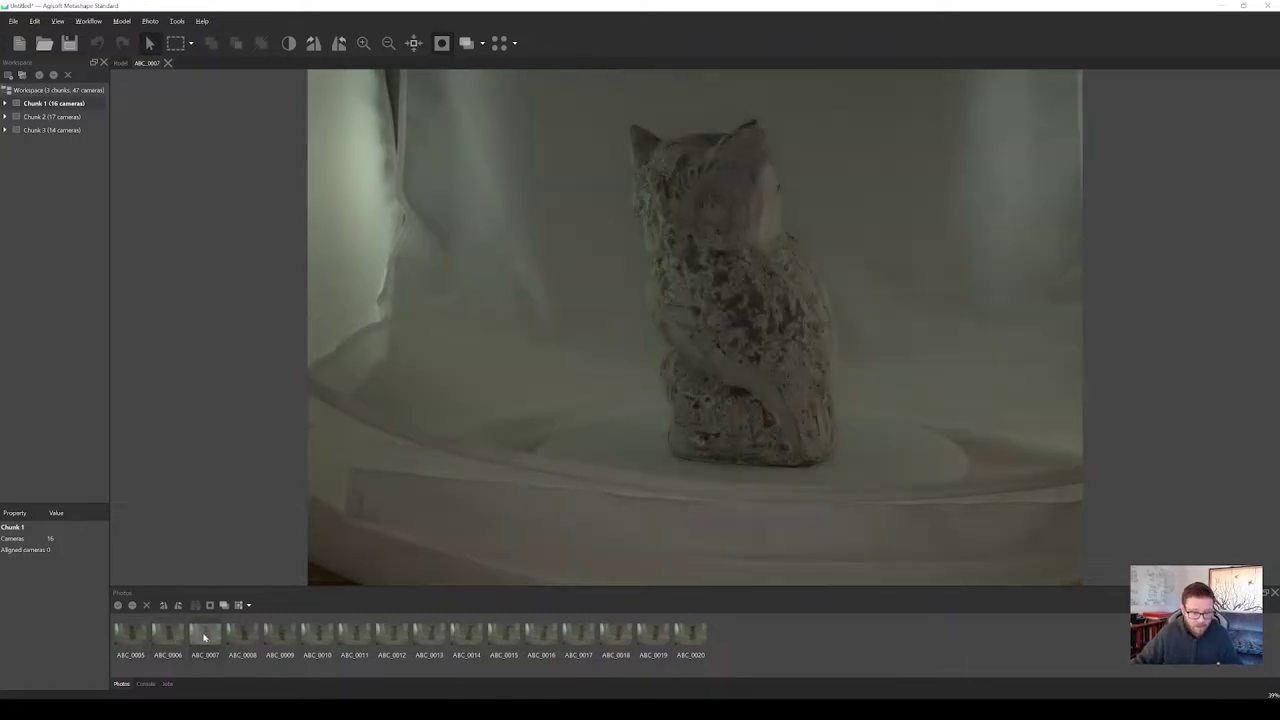
double_click(239, 636)
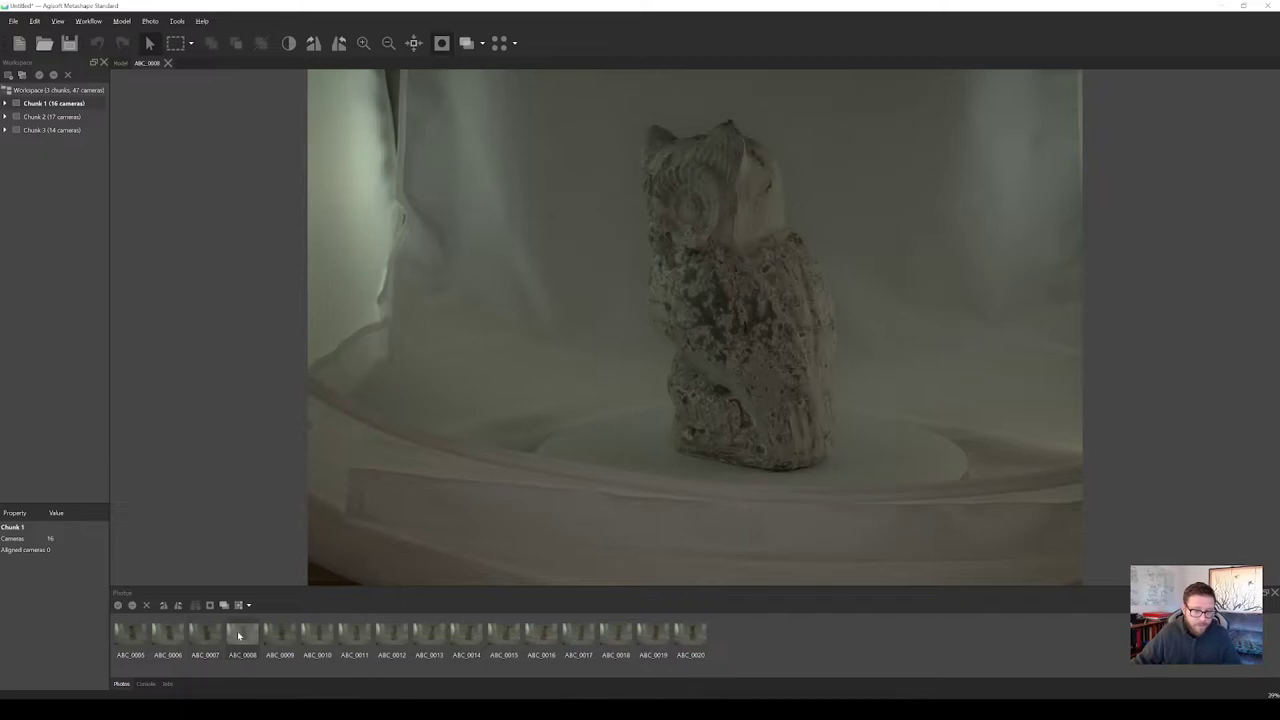
scroll(640, 190, up, 3)
scroll(653, 195, up, 4)
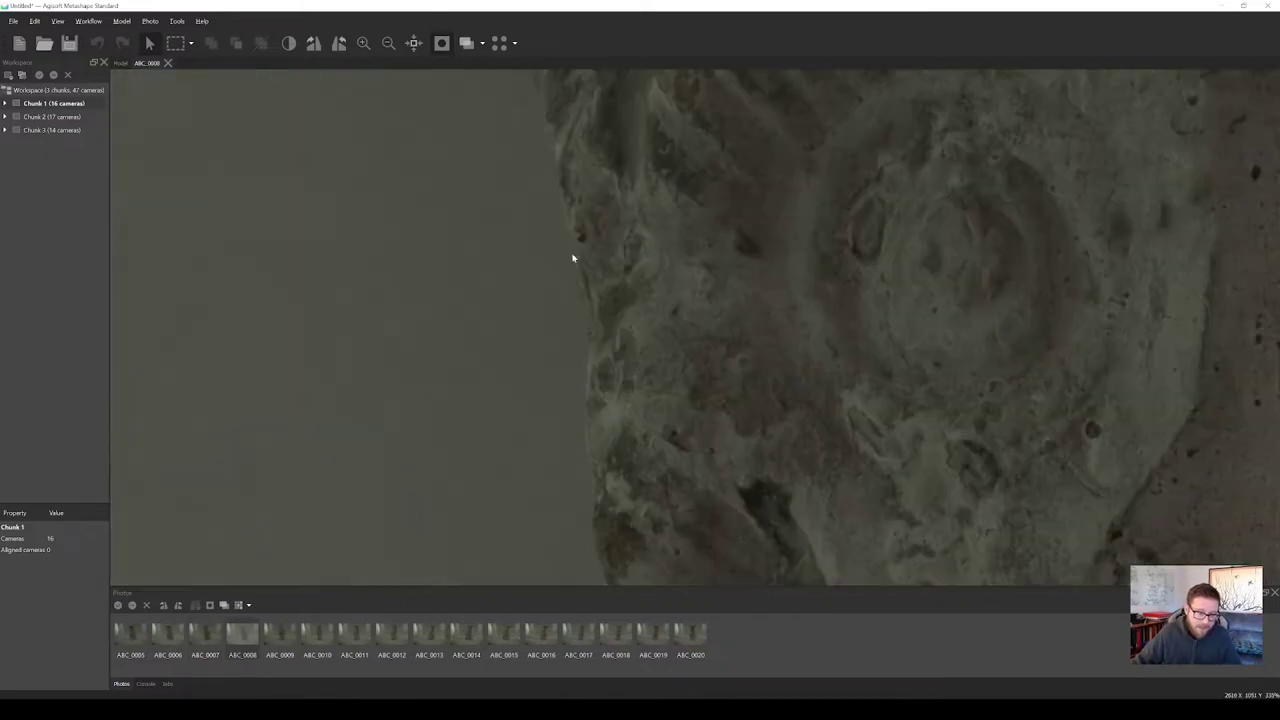
scroll(583, 349, down, 8)
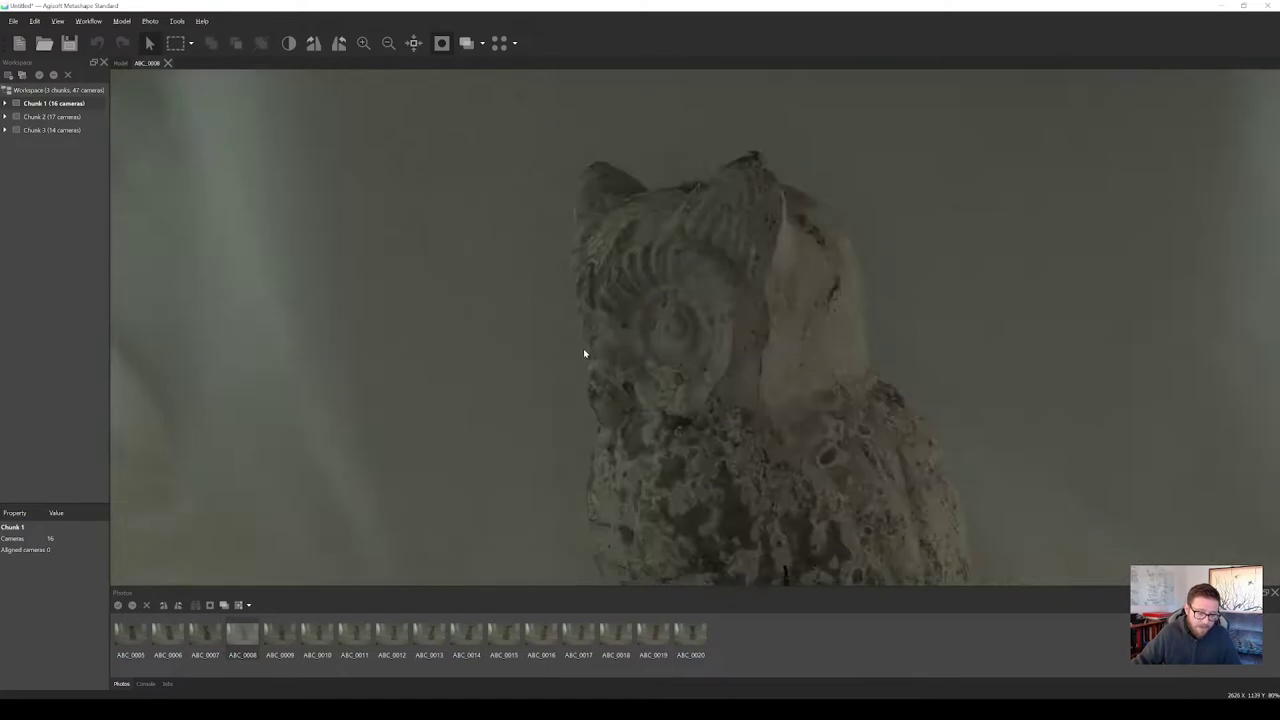
scroll(576, 437, up, 1)
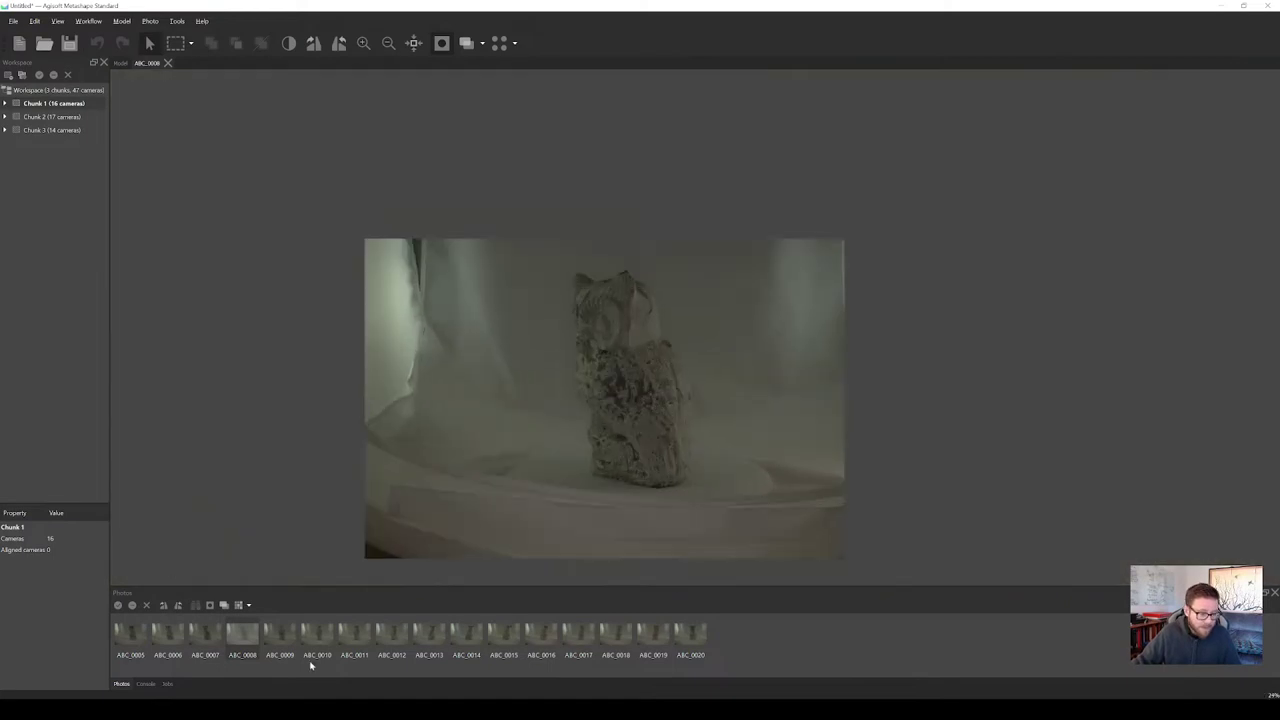
Set up a mask import for the owl photos using the From Background method and the filename template background1.jpg.
click(134, 638)
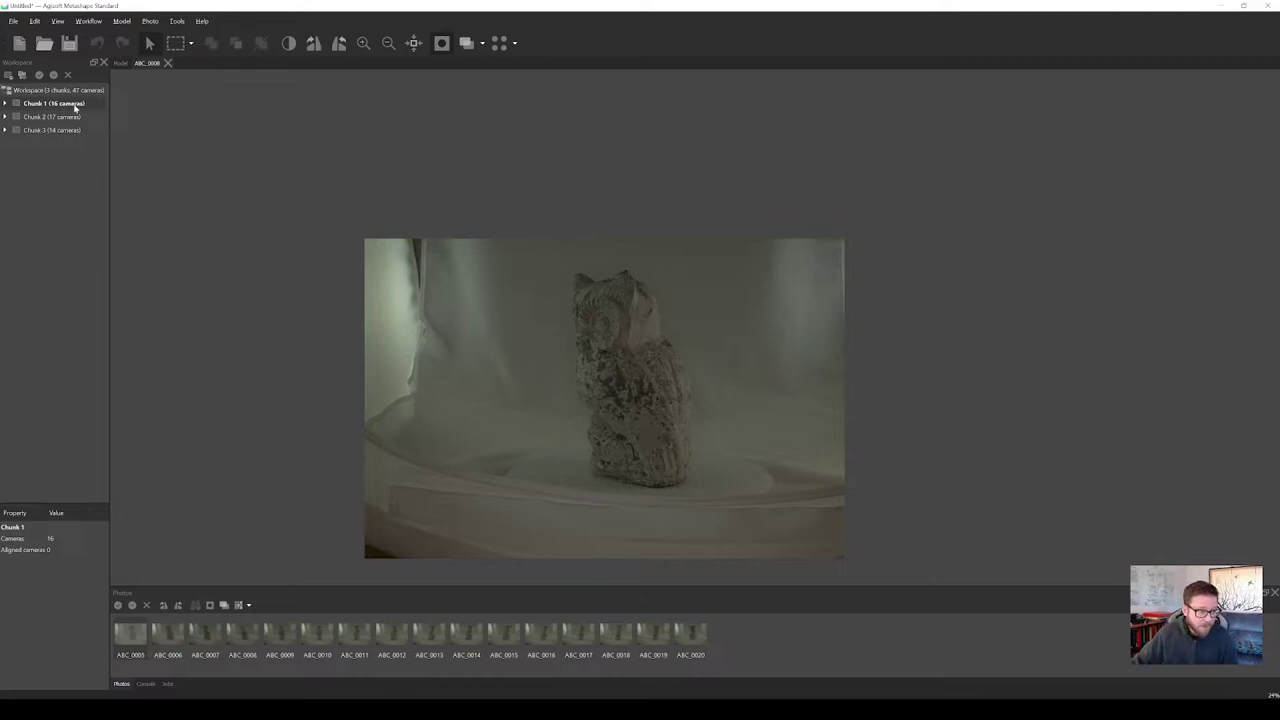
right_click(133, 638)
mouse_move(207, 404)
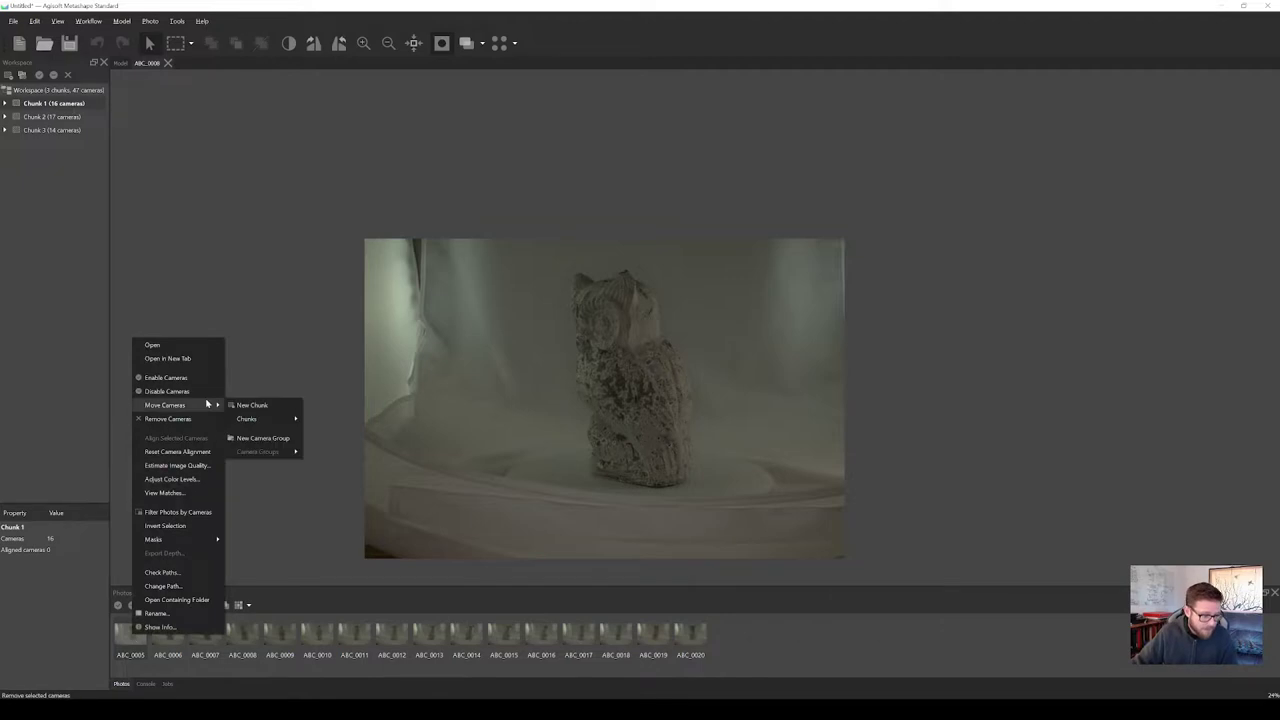
mouse_move(192, 540)
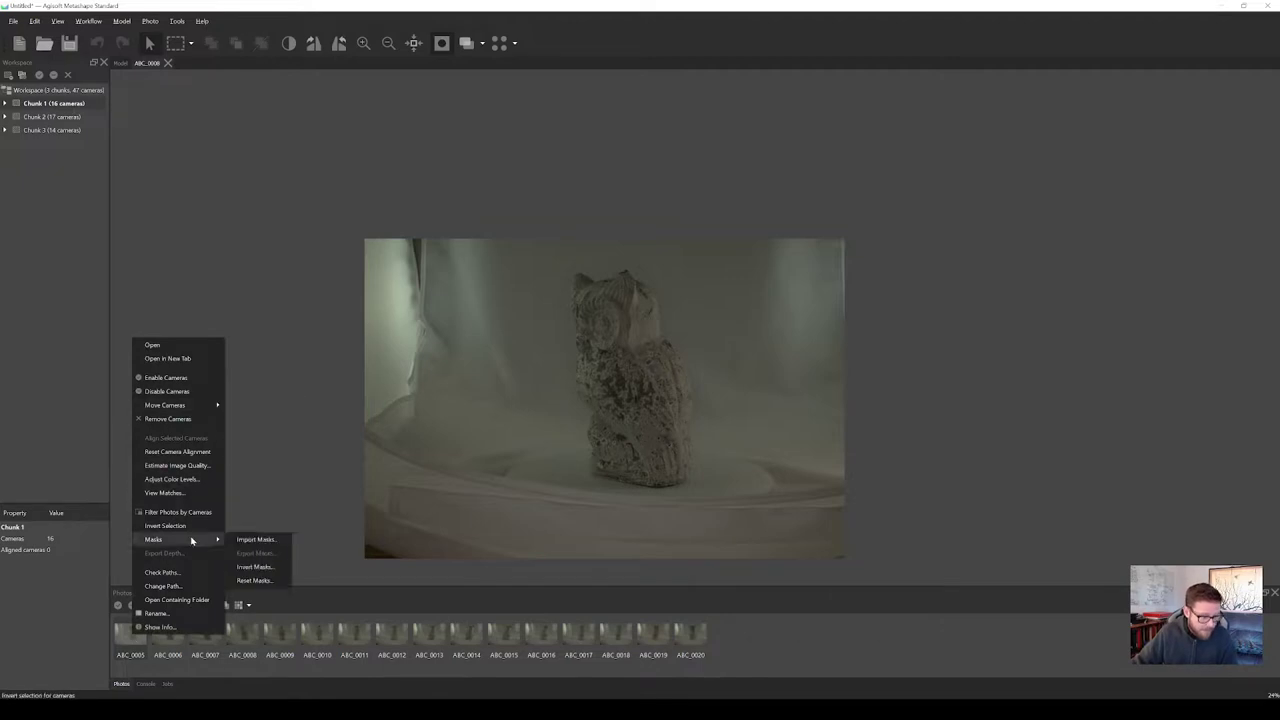
click(270, 543)
click(640, 324)
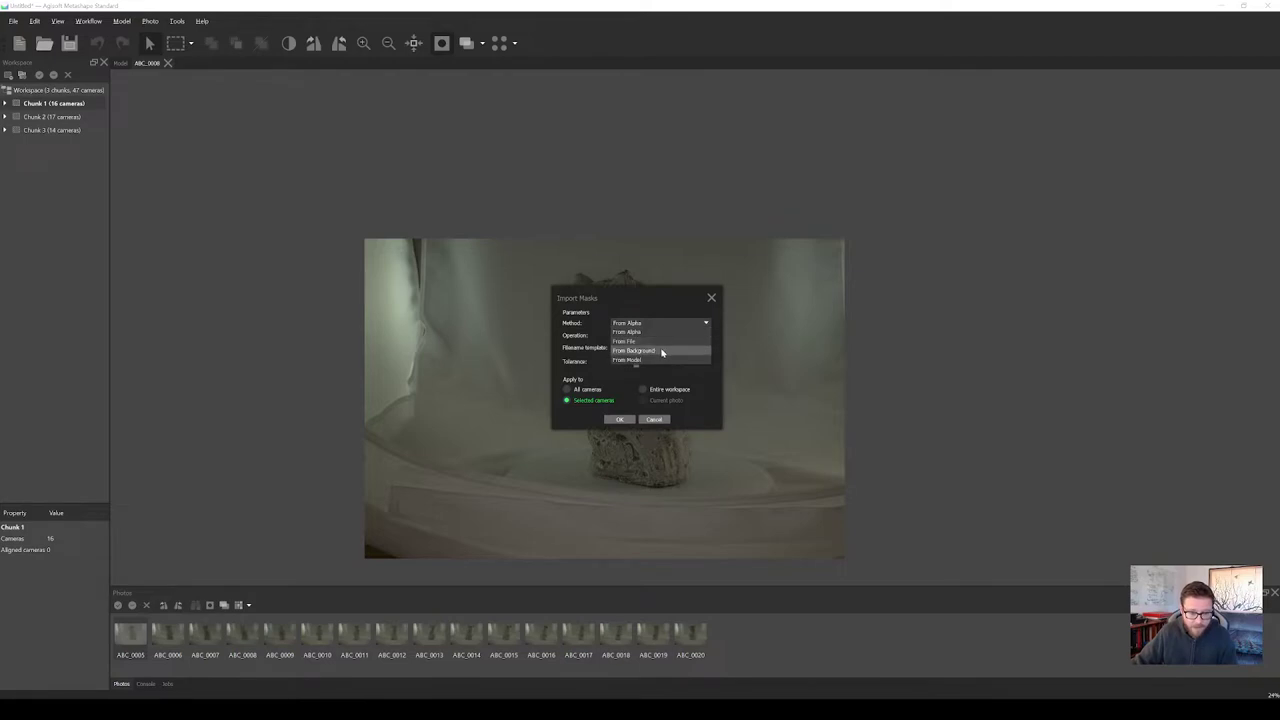
click(660, 351)
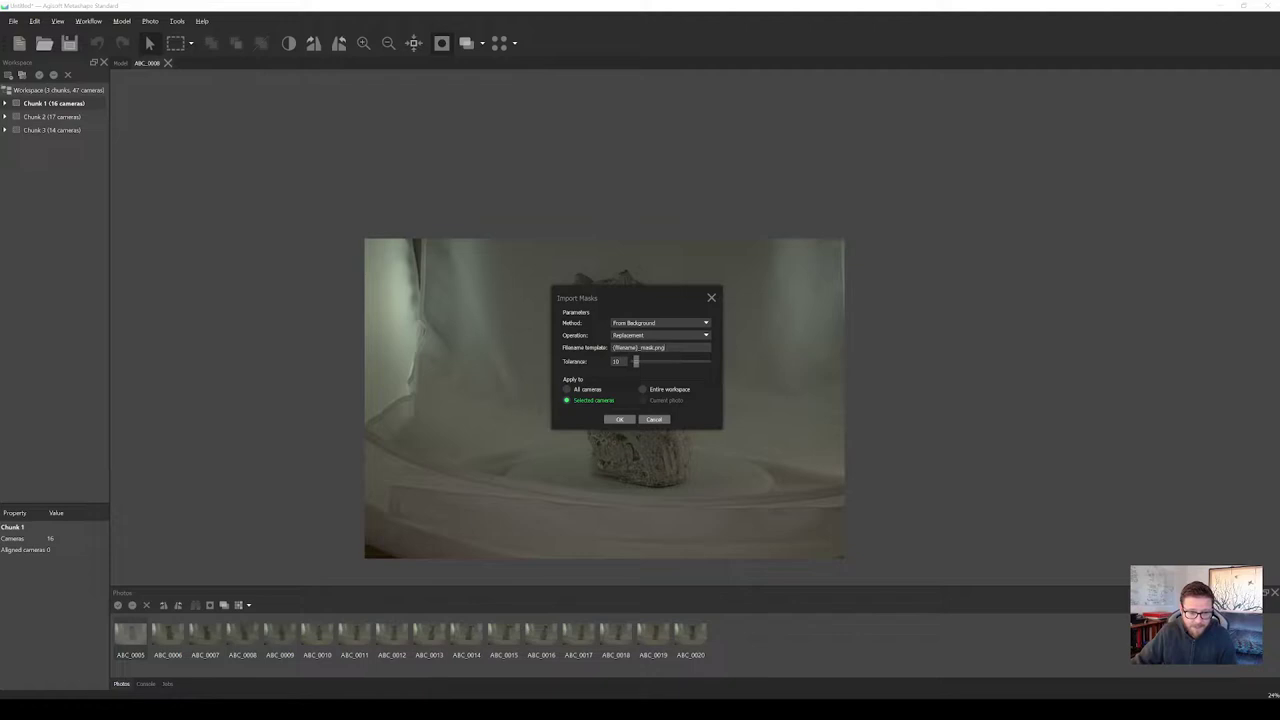
triple_click(668, 350)
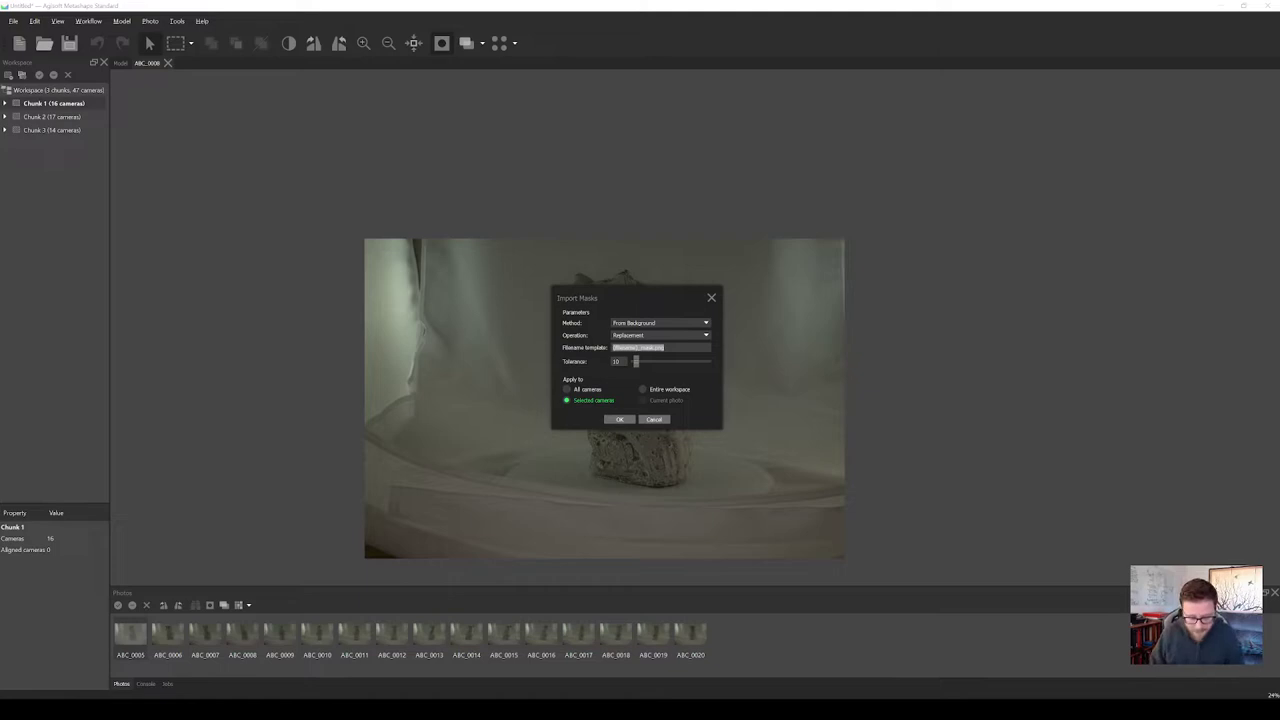
text({)
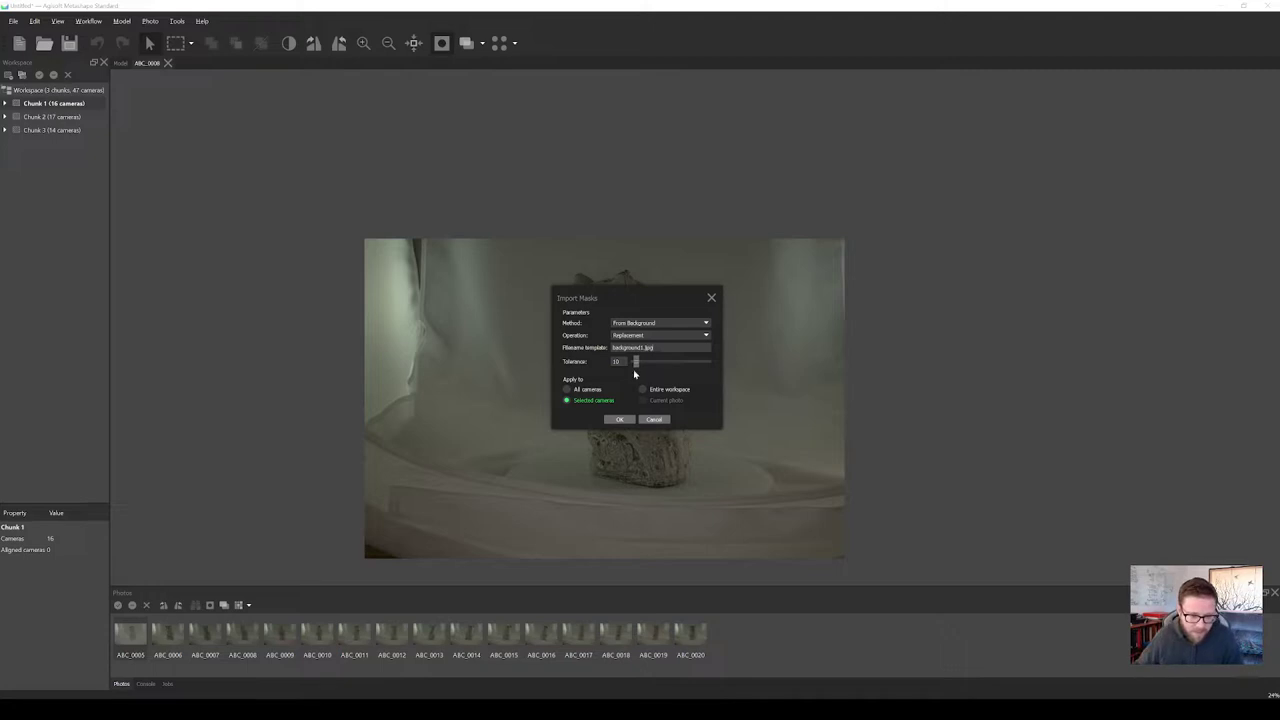
Apply the mask import to all cameras, lower its tolerance and accept the settings.
click(586, 389)
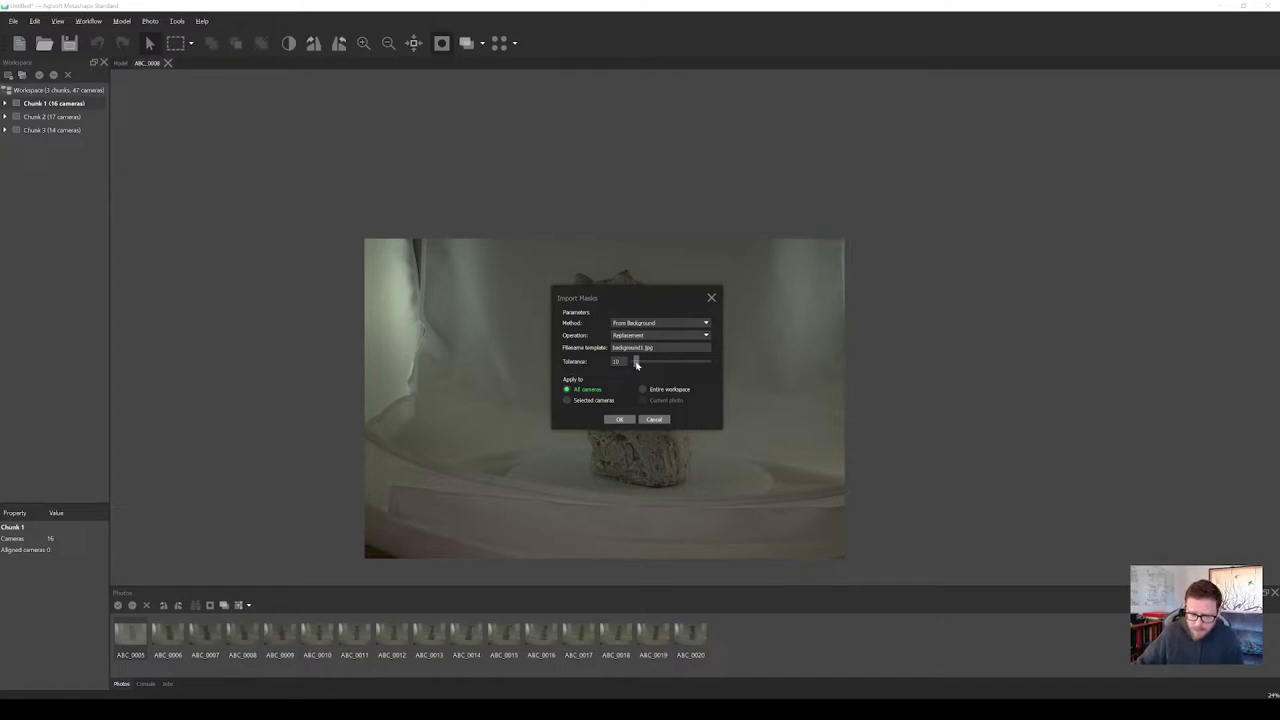
drag(636, 364, 634, 365)
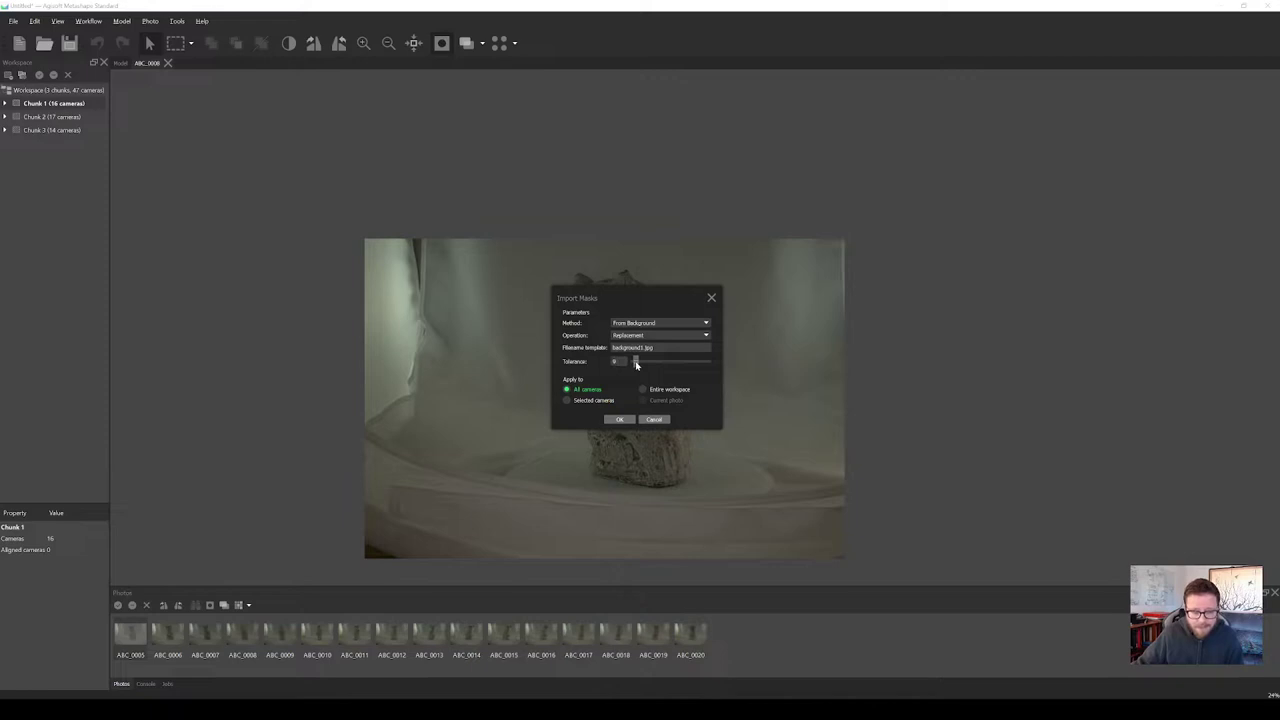
drag(636, 365, 633, 364)
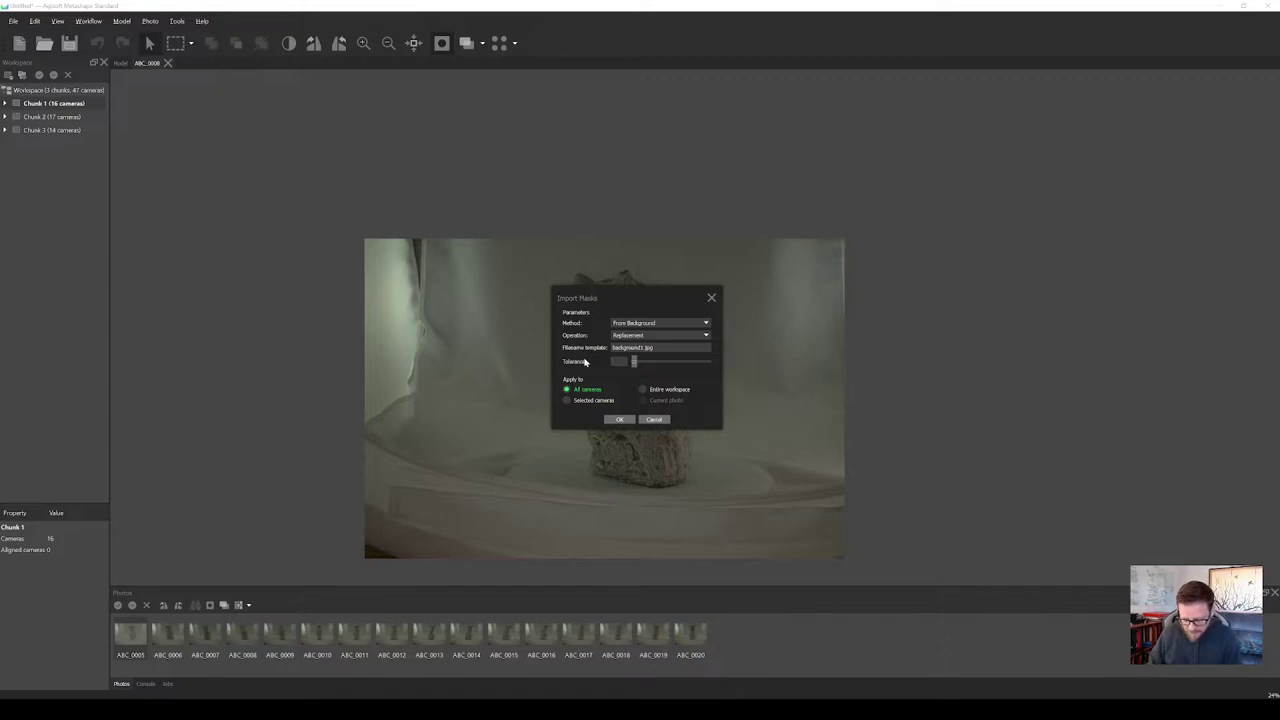
key(Return)
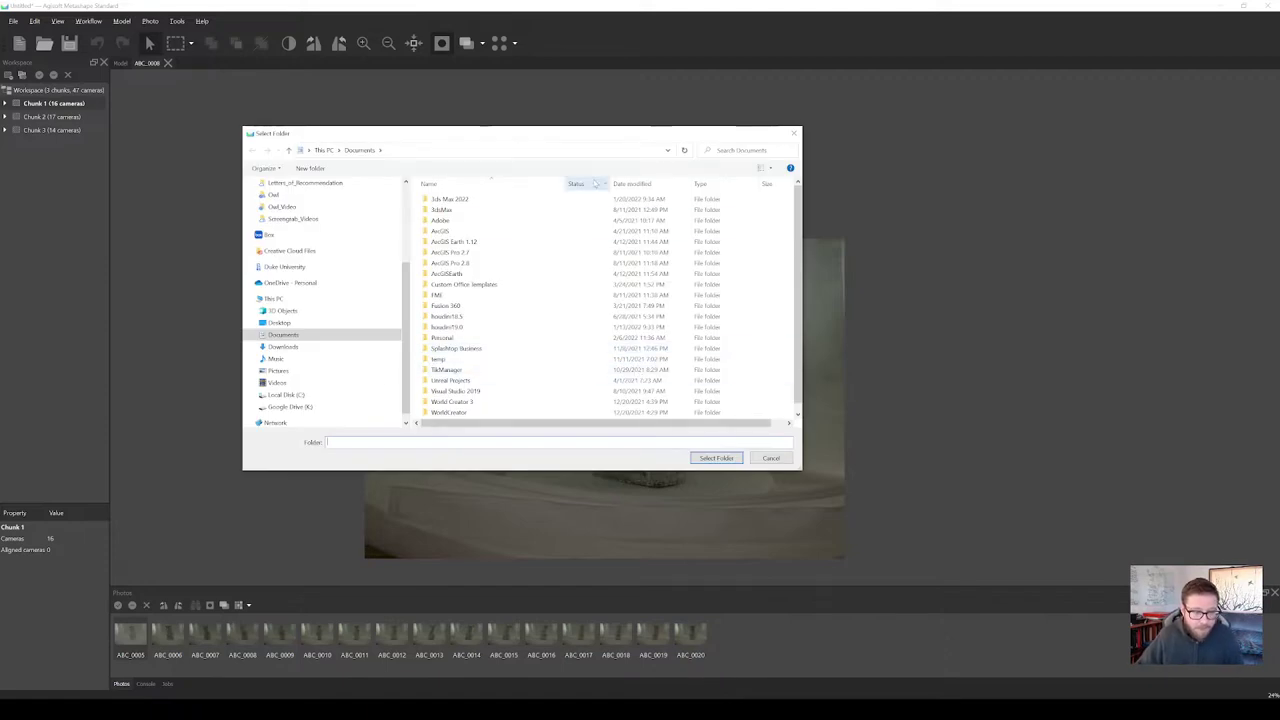
Choose the backgrounds folder inside Owl_Video as the background source and generate the masks.
drag(585, 135, 671, 153)
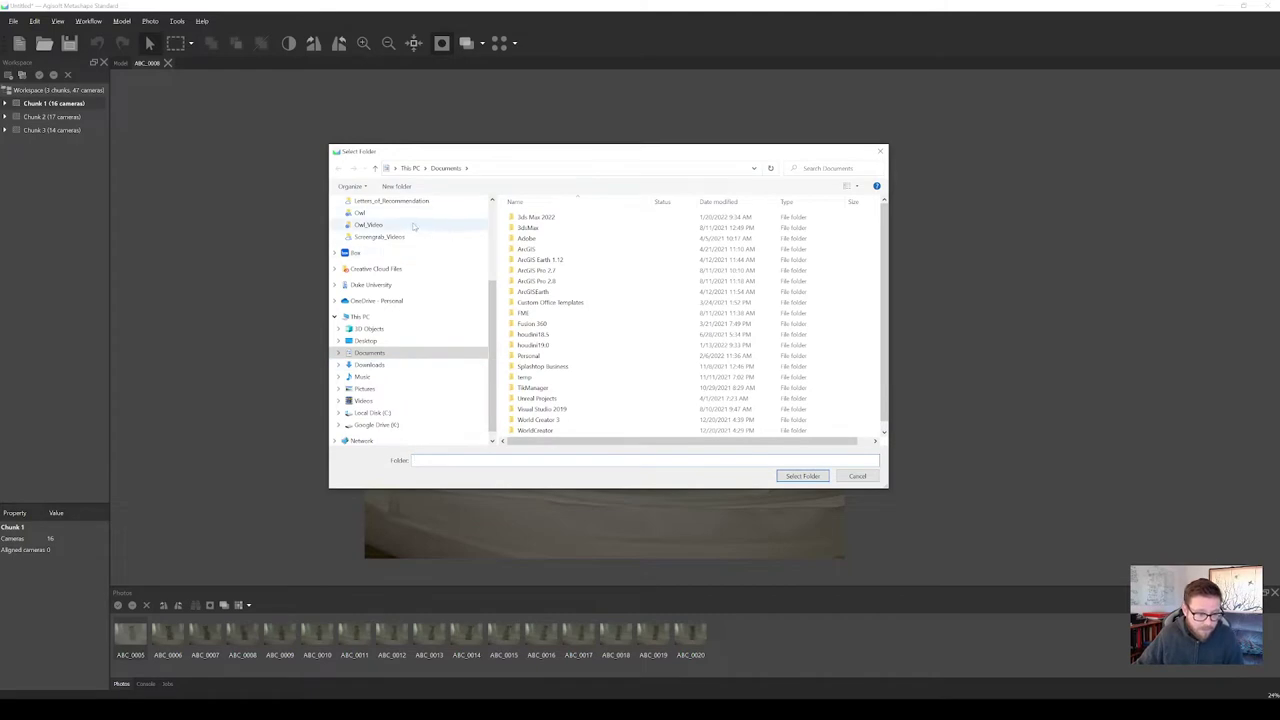
click(370, 225)
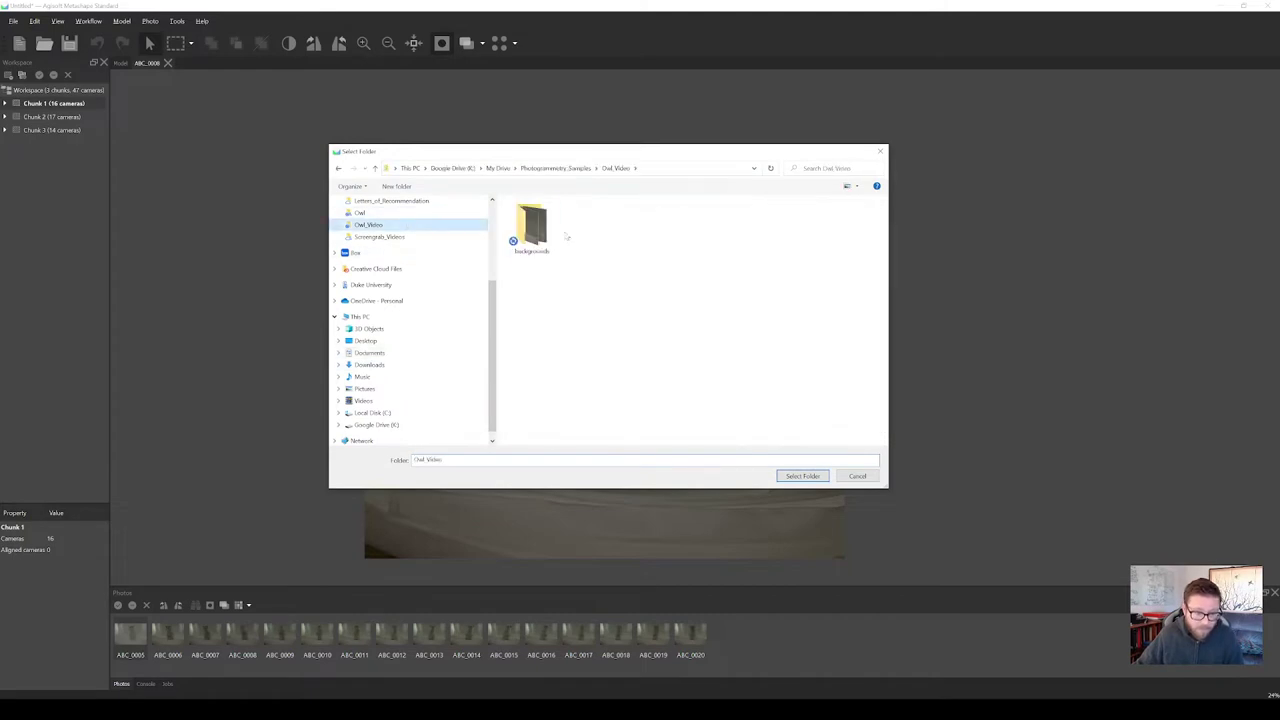
double_click(527, 226)
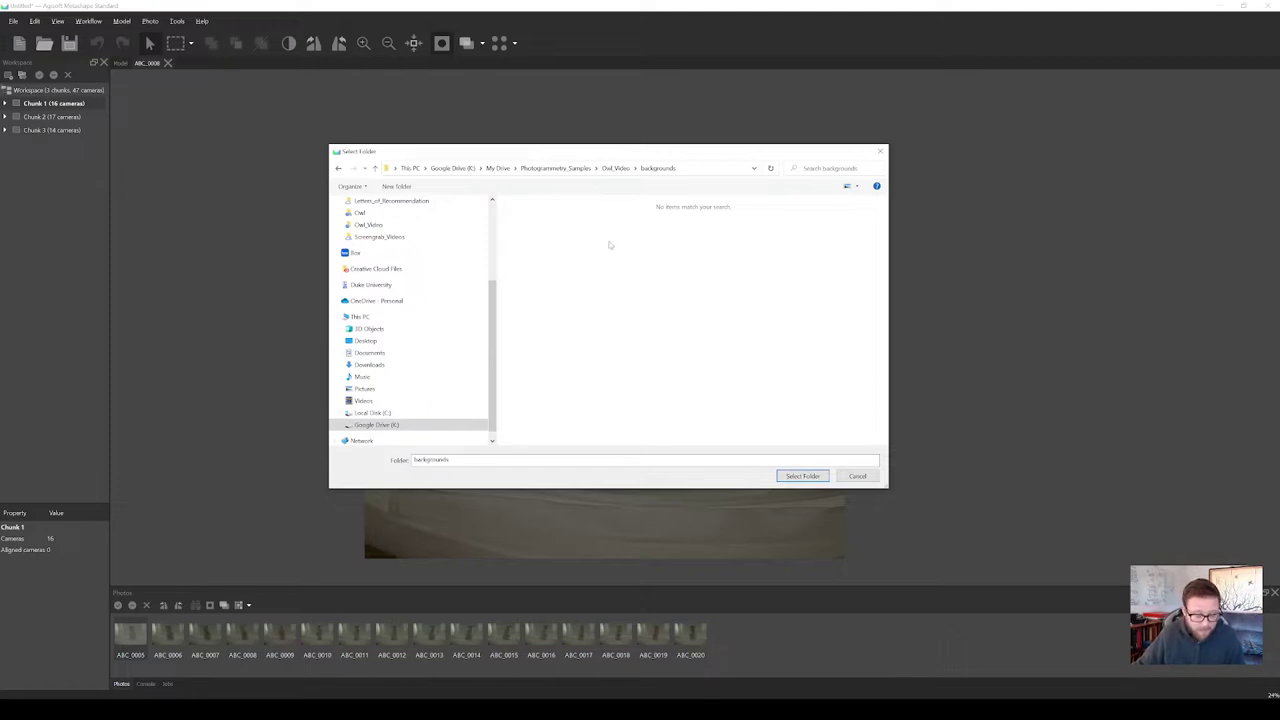
click(812, 476)
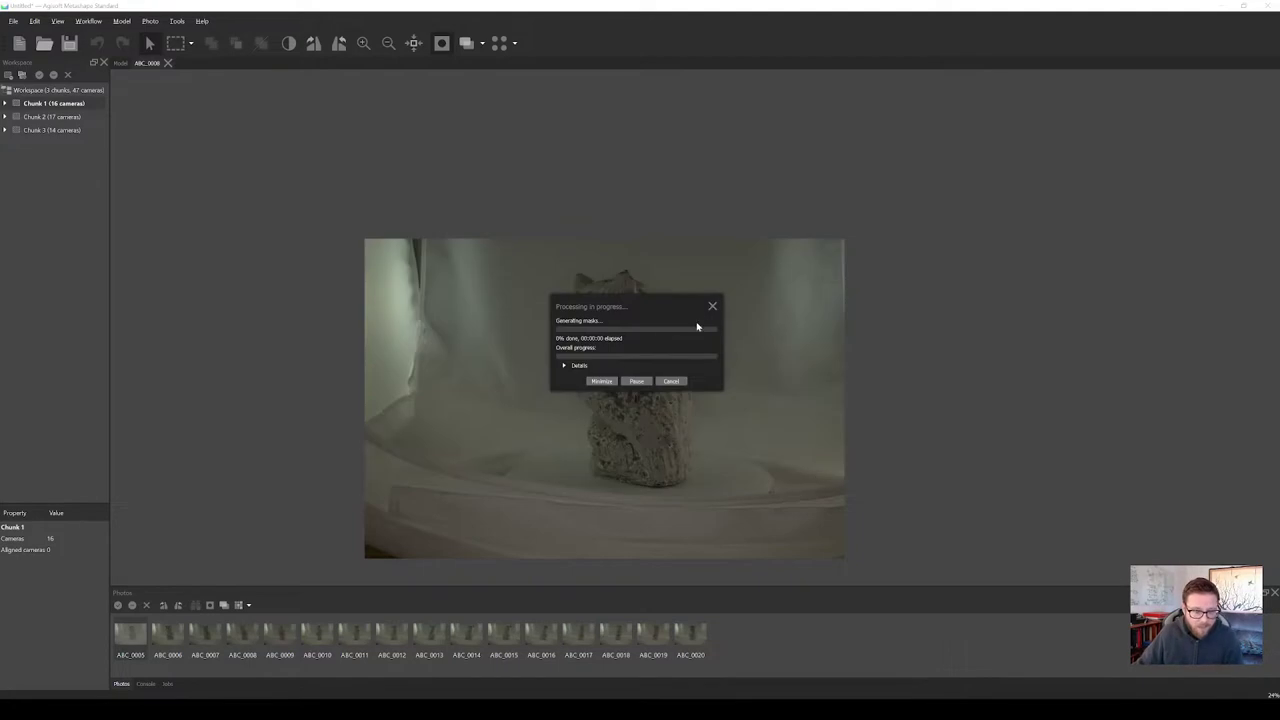
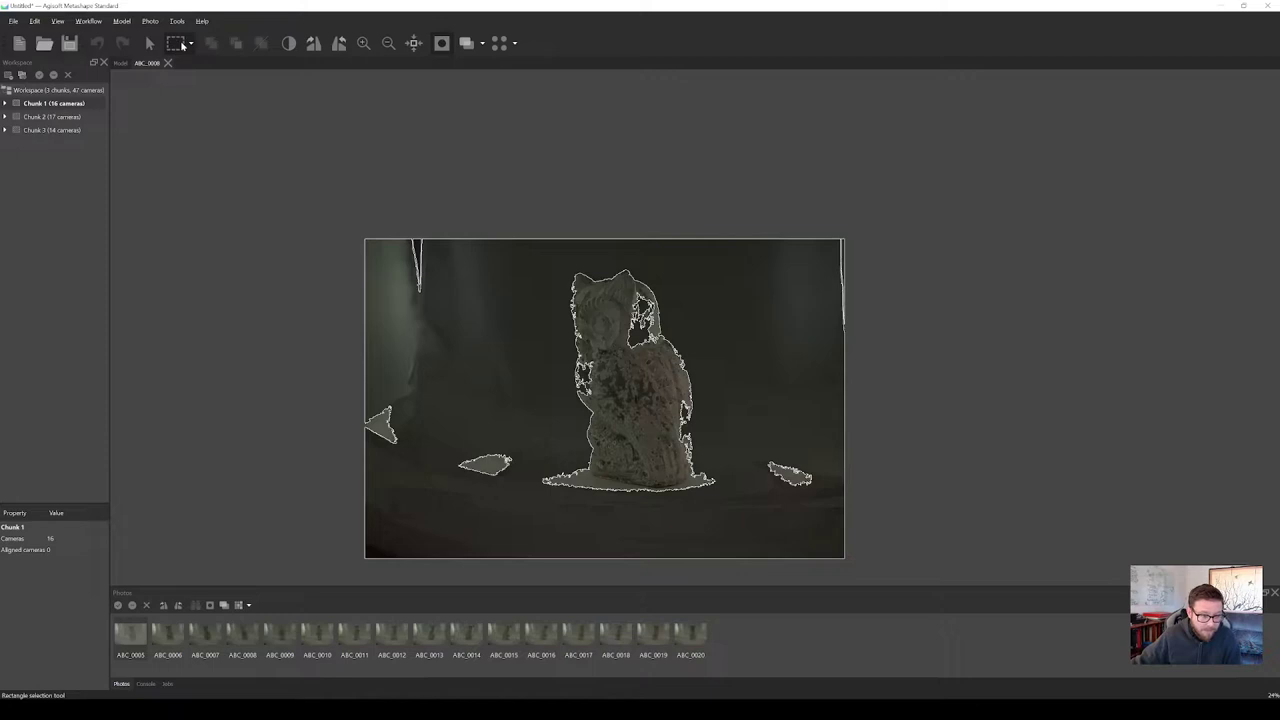
Add the stray unmasked patches left of the owl and at the lower right of ABC_0008 to the mask with rectangle selections.
drag(535, 542, 279, 211)
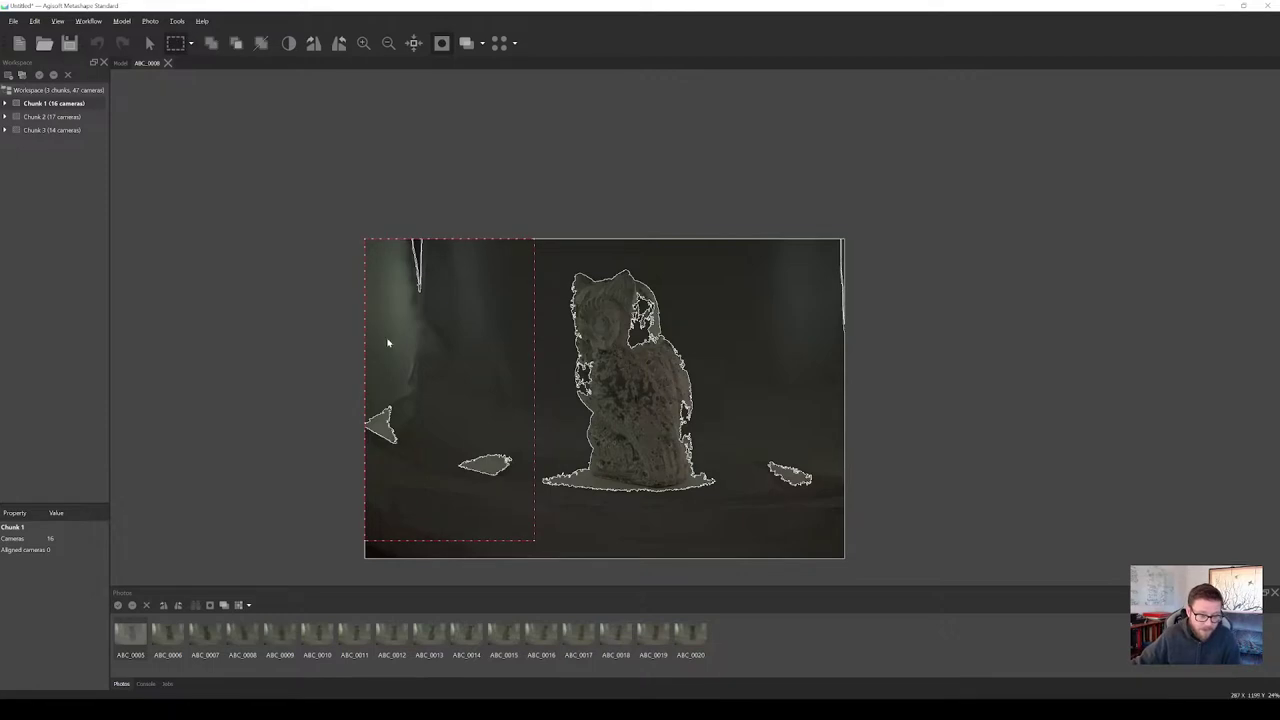
right_click(432, 301)
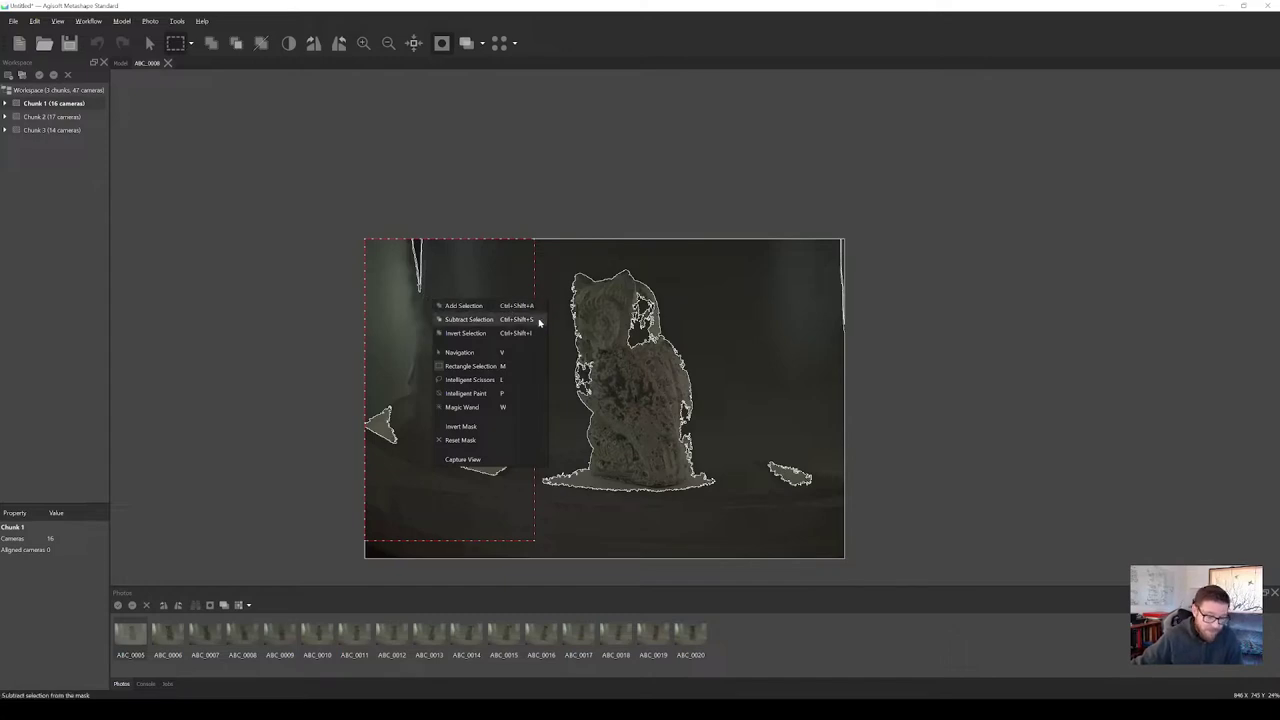
click(466, 306)
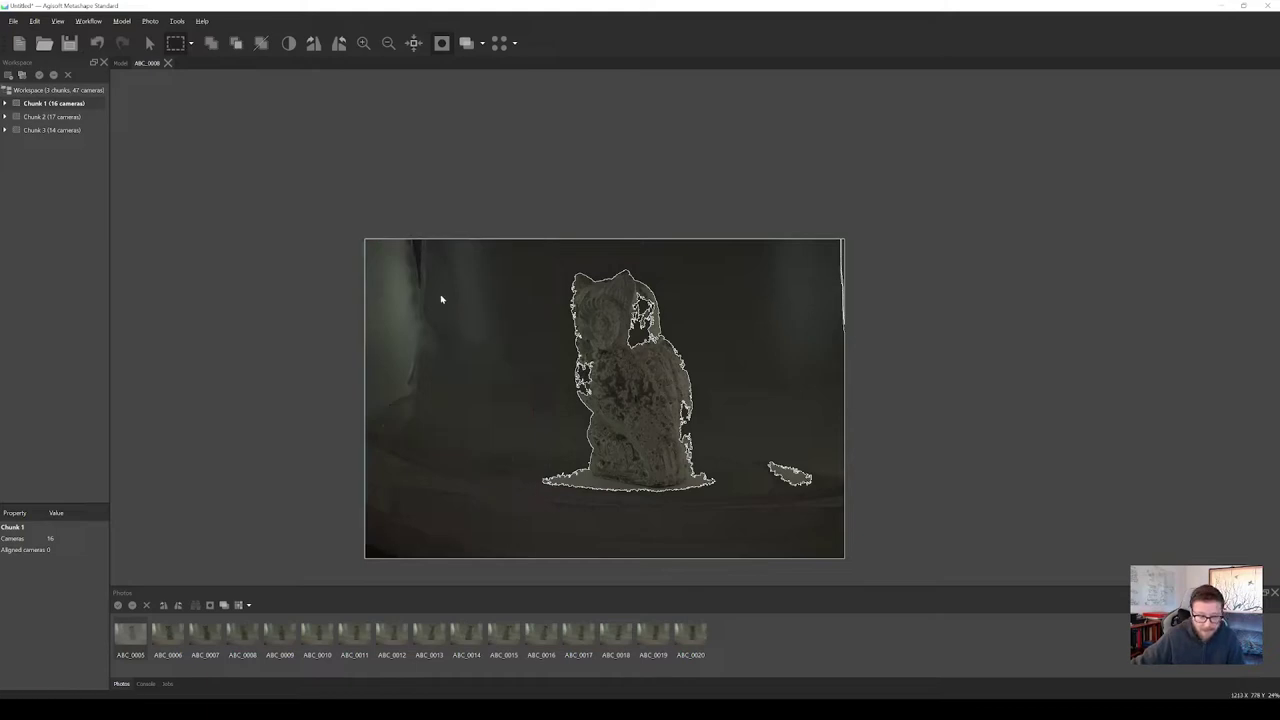
drag(749, 427, 901, 568)
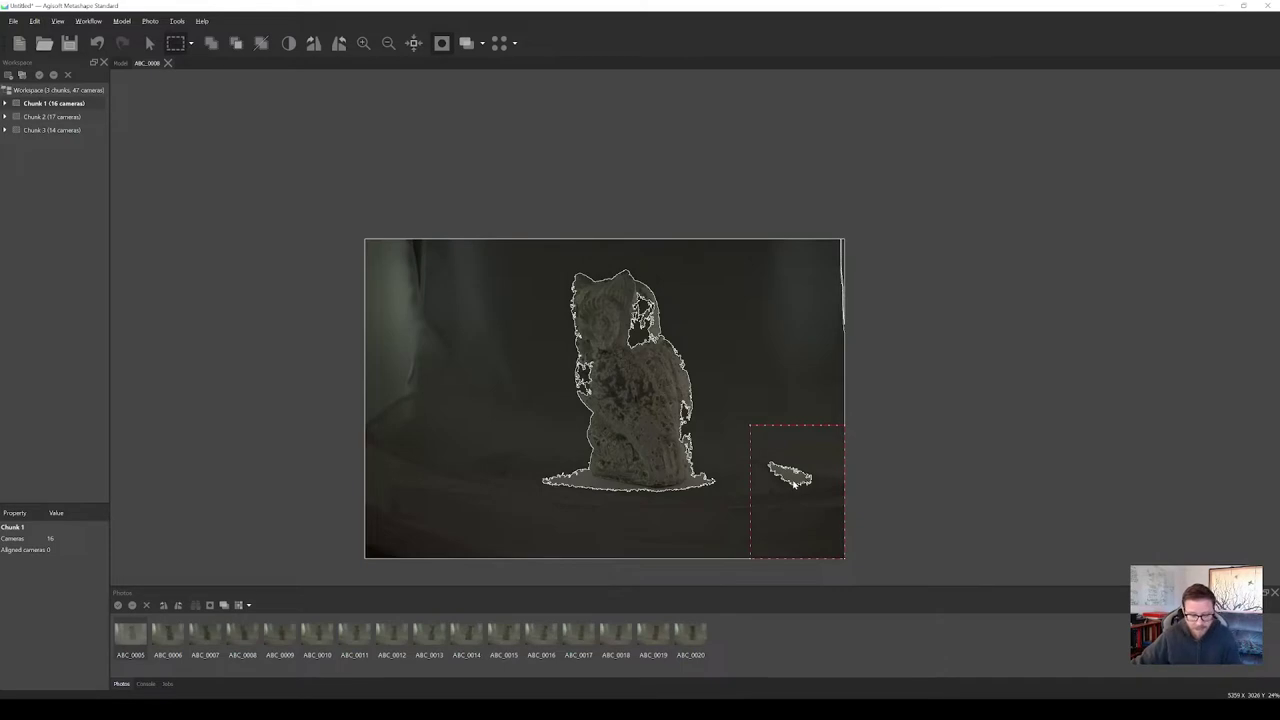
key(ctrl+shift+s)
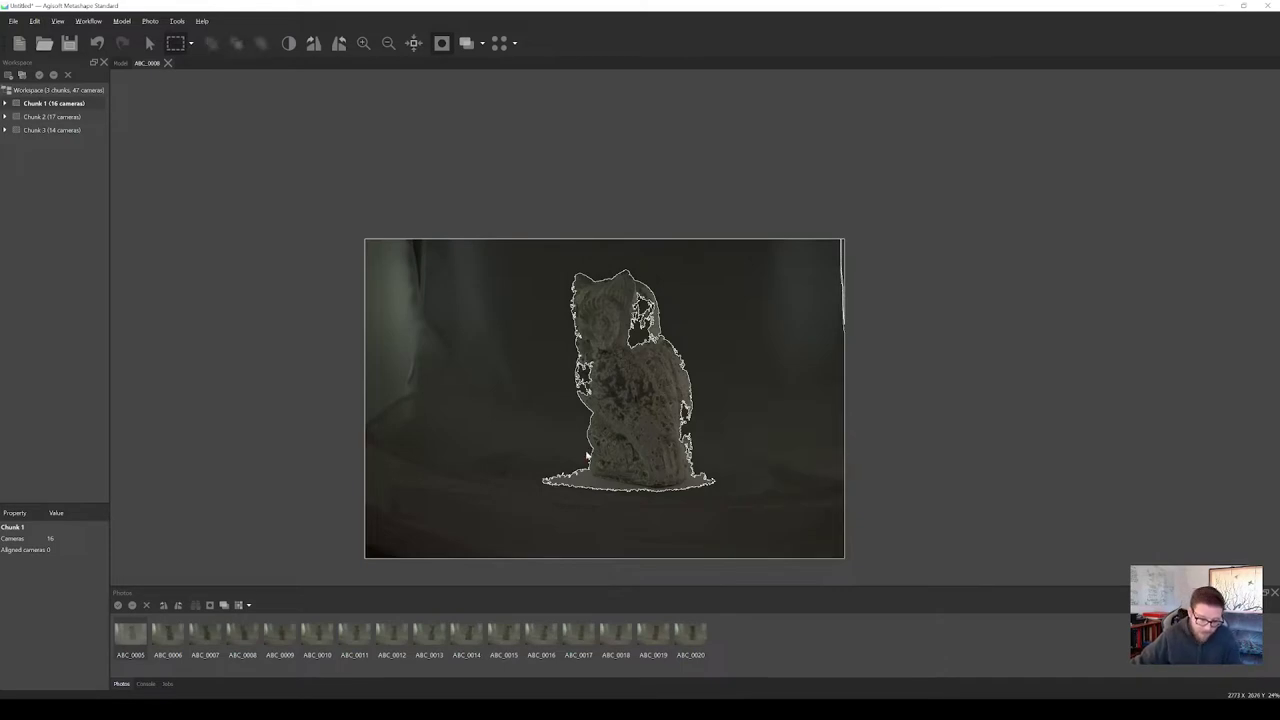
Mask out the turntable remnants on both sides of the owl's base with small rectangle selections.
drag(587, 451, 522, 523)
key(ctrl+shift+s)
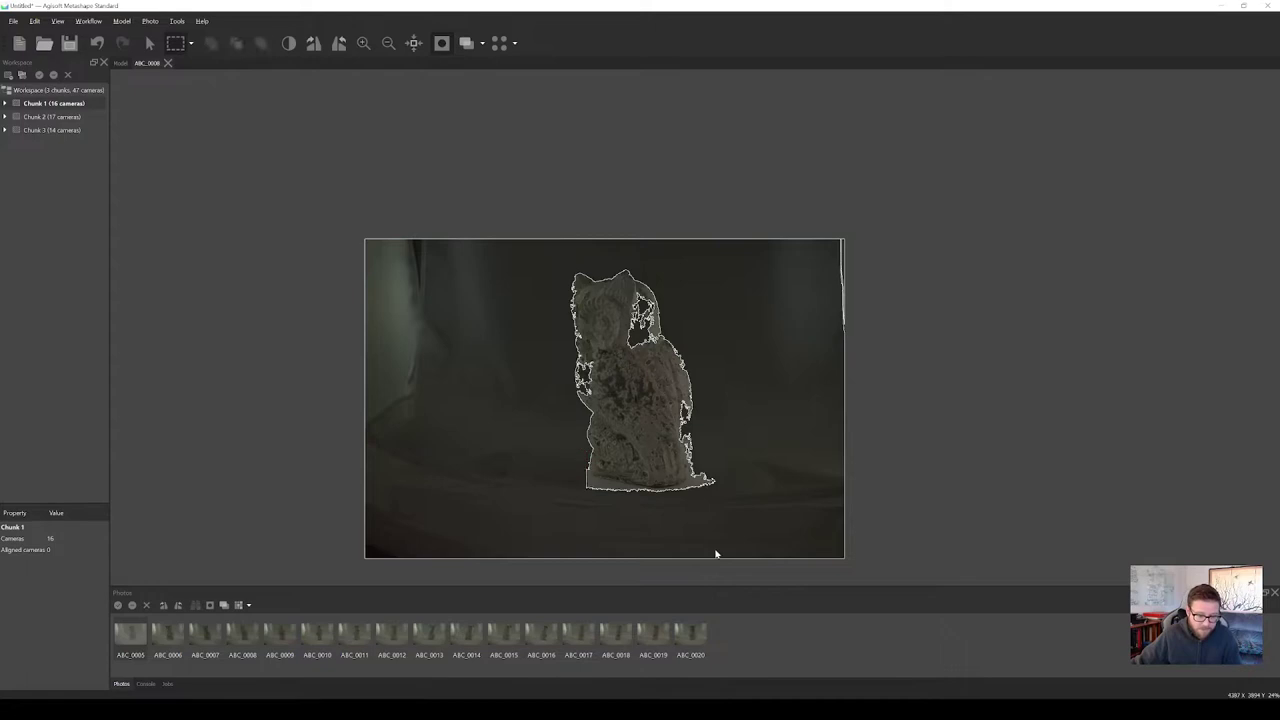
drag(697, 465, 740, 501)
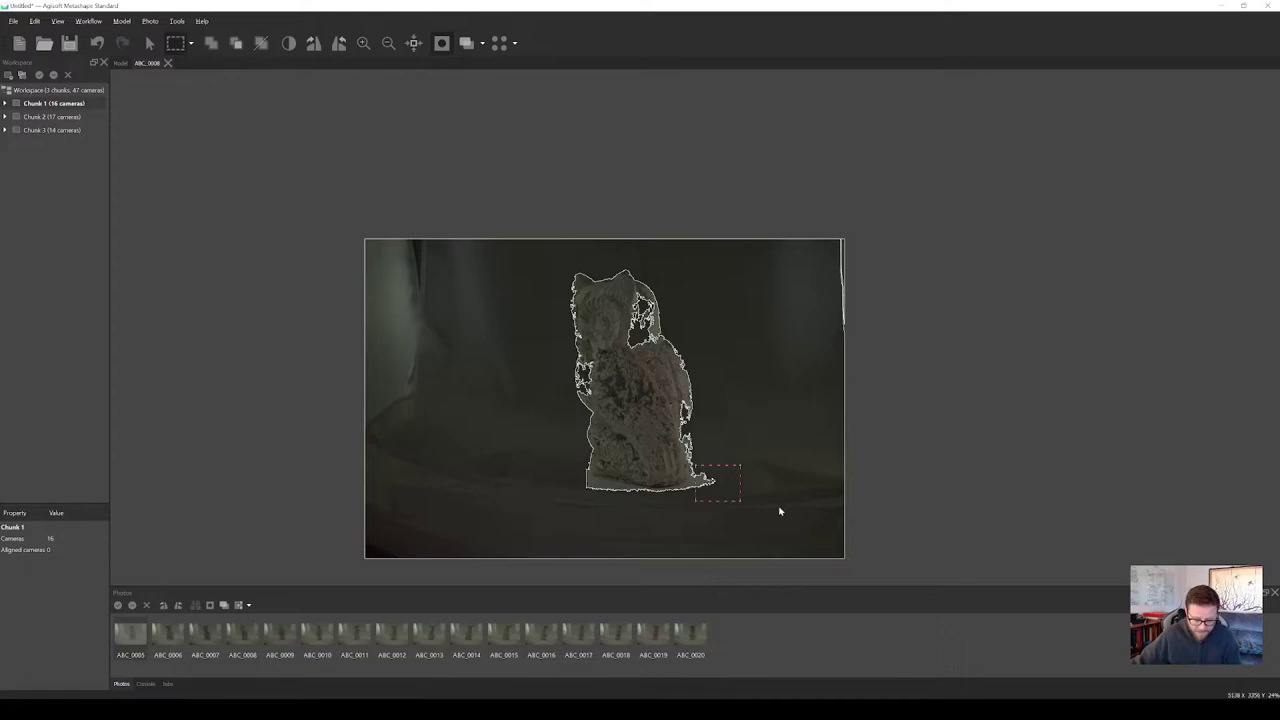
key(ctrl+shift+s)
Outline the wrongly masked hole at the back of the owl's head with Intelligent Scissors and subtract it from the mask.
scroll(580, 232, up, 5)
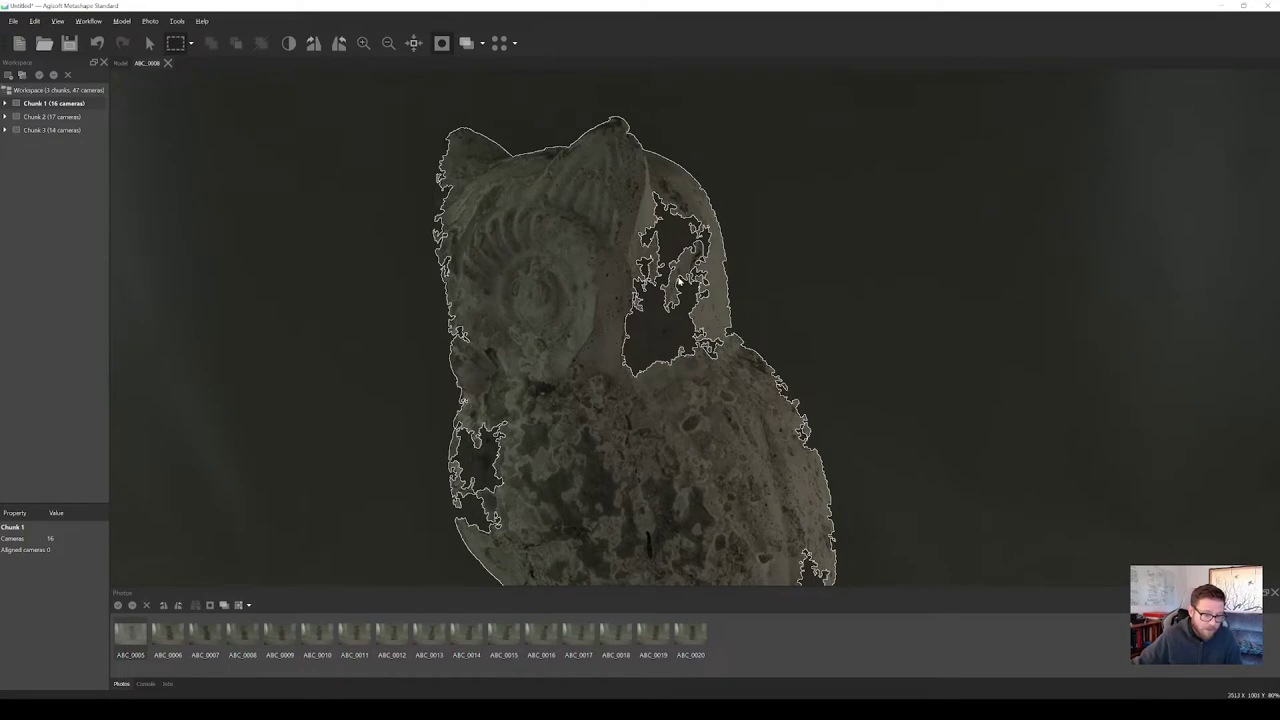
click(191, 44)
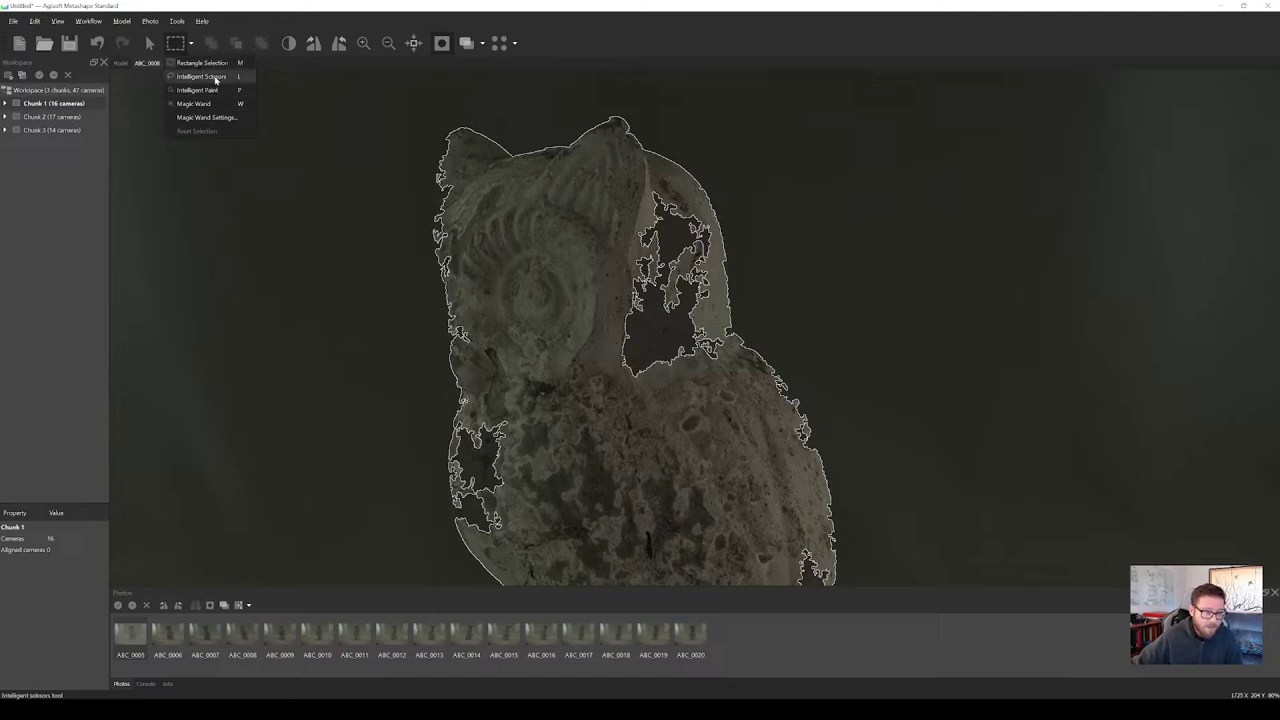
click(215, 78)
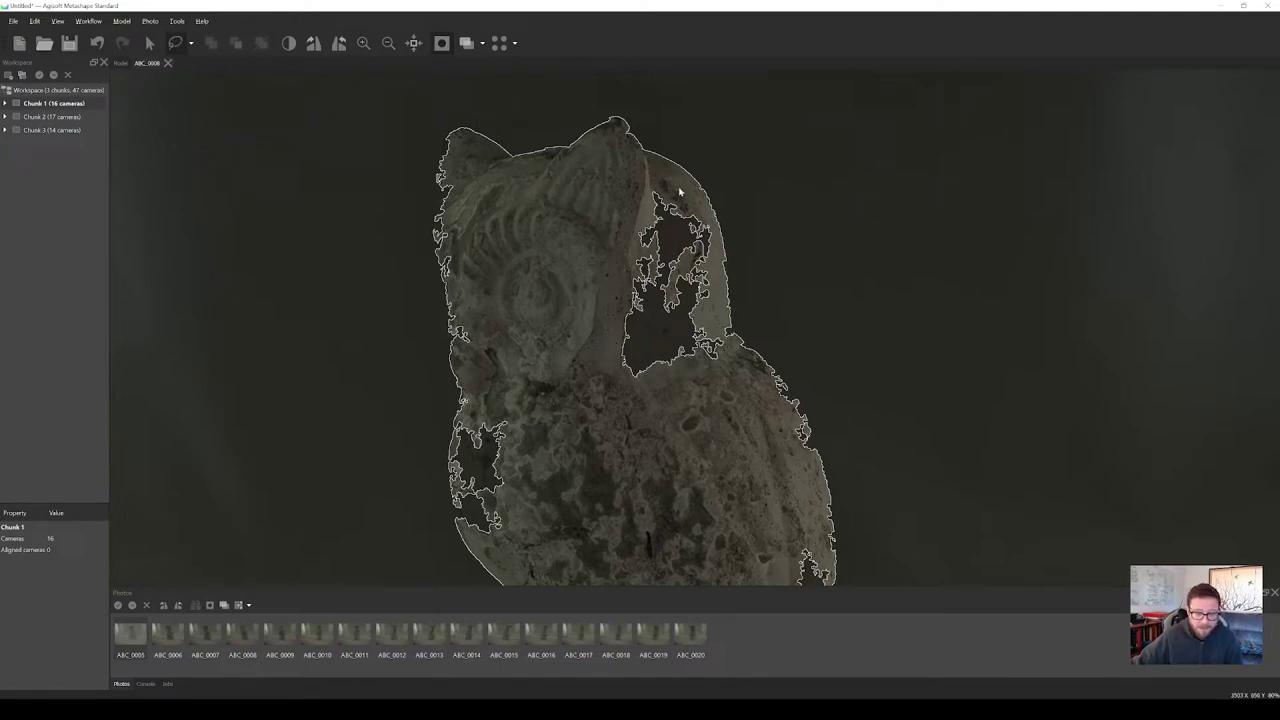
click(632, 182)
click(632, 436)
click(697, 413)
double_click(681, 190)
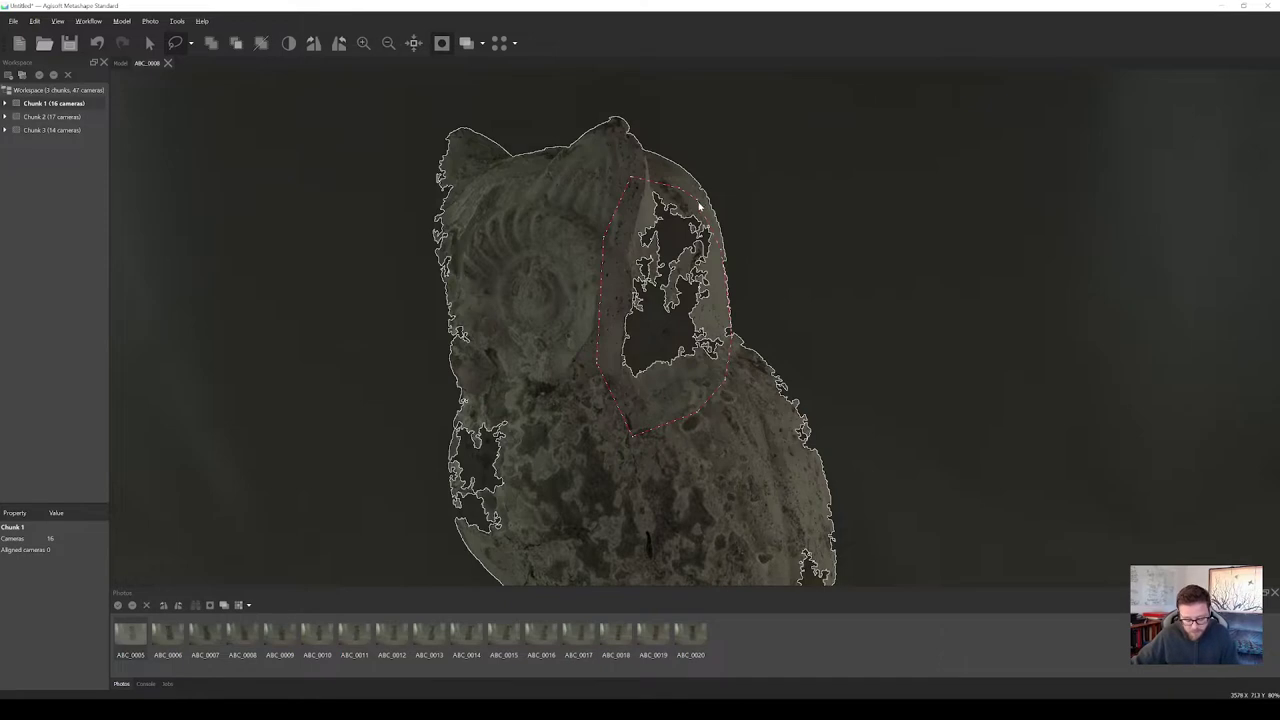
key(ctrl+shift+s)
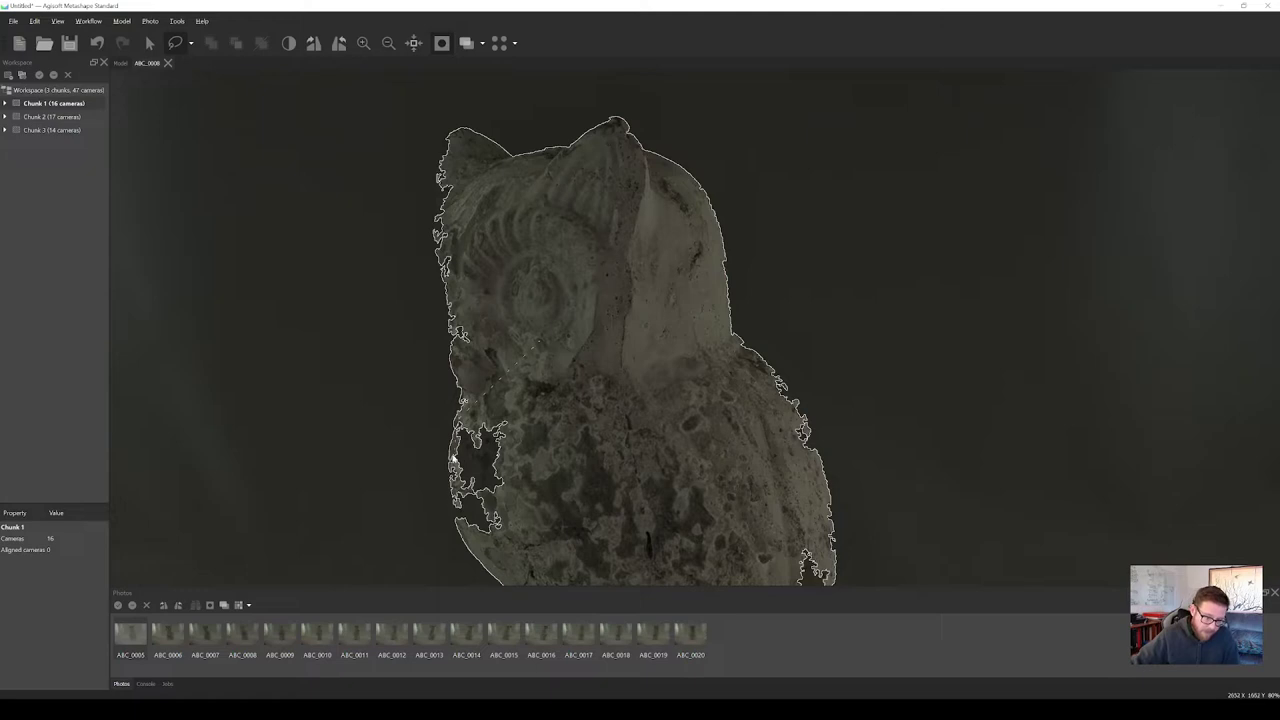
Outline the wrongly masked hole along the owl's chest with Intelligent Scissors and subtract it from the mask.
mouse_move(457, 515)
mouse_down()
mouse_move(492, 552)
mouse_move(555, 537)
mouse_move(576, 426)
mouse_up()
drag(542, 349, 537, 351)
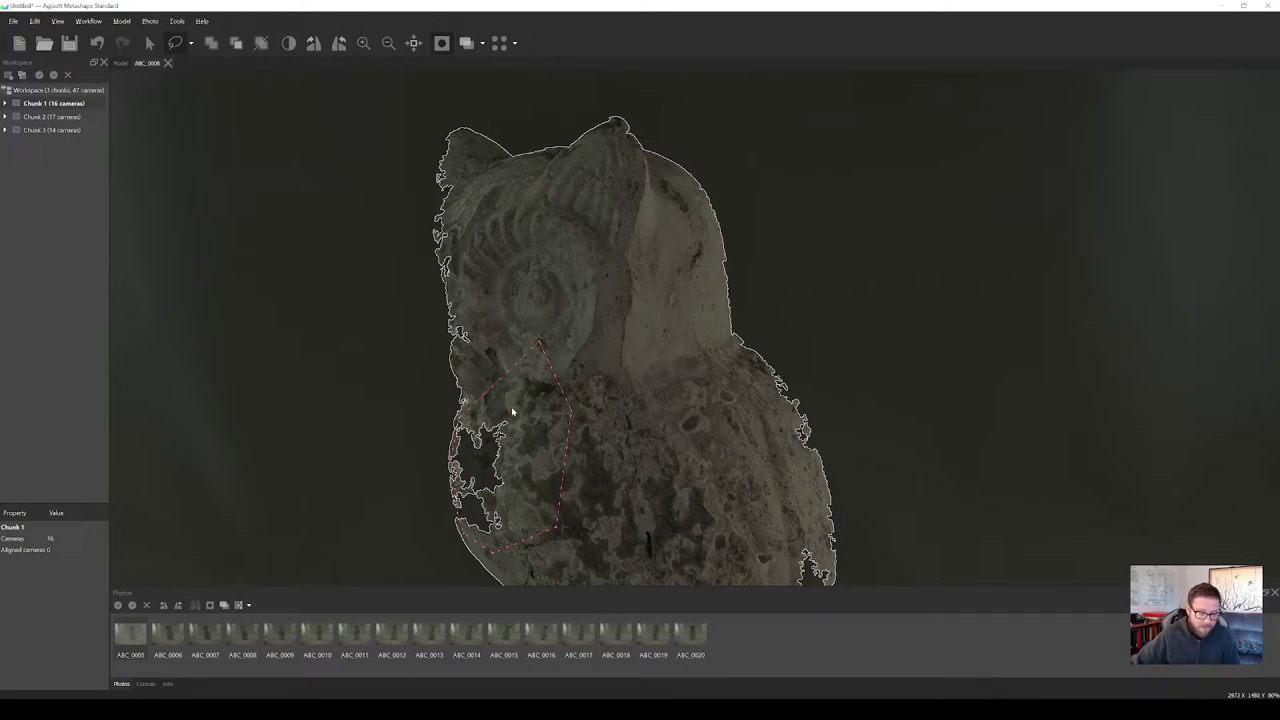
key(ctrl+shift+s)
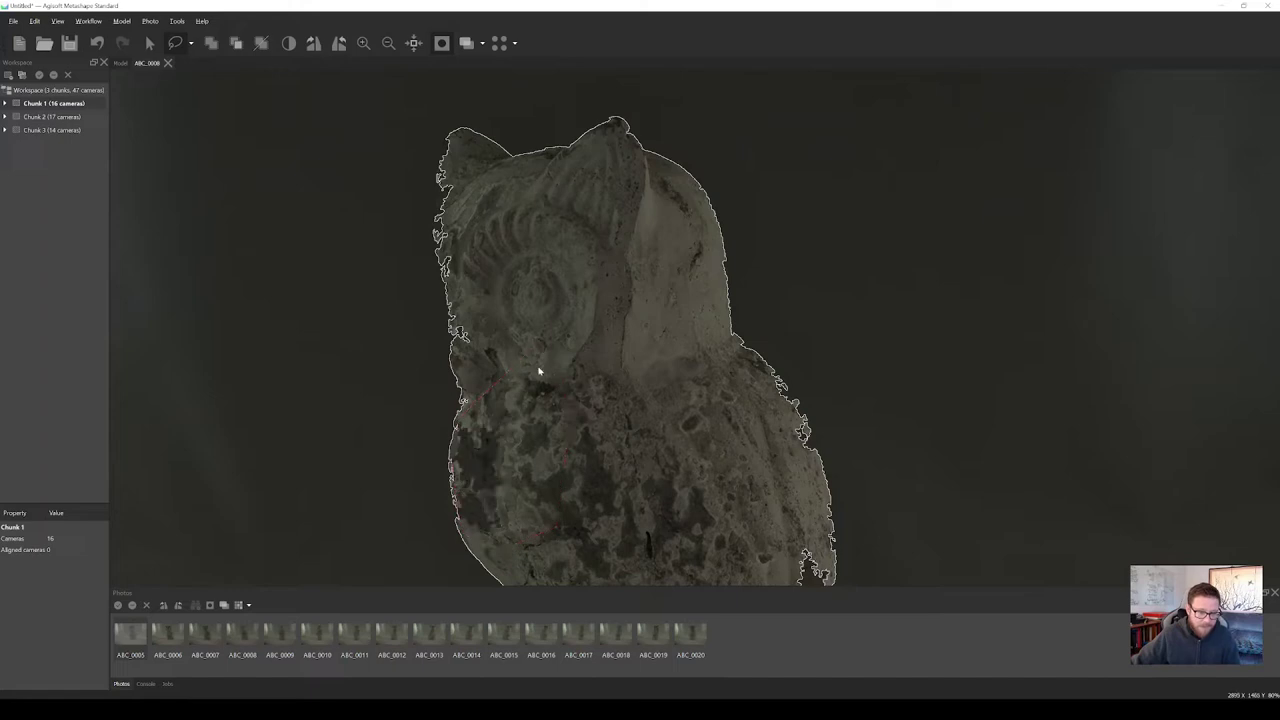
Outline the wrongly masked hole at the owl's lower back edge with Intelligent Scissors and subtract it from the mask.
scroll(540, 229, down, 5)
scroll(596, 450, up, 3)
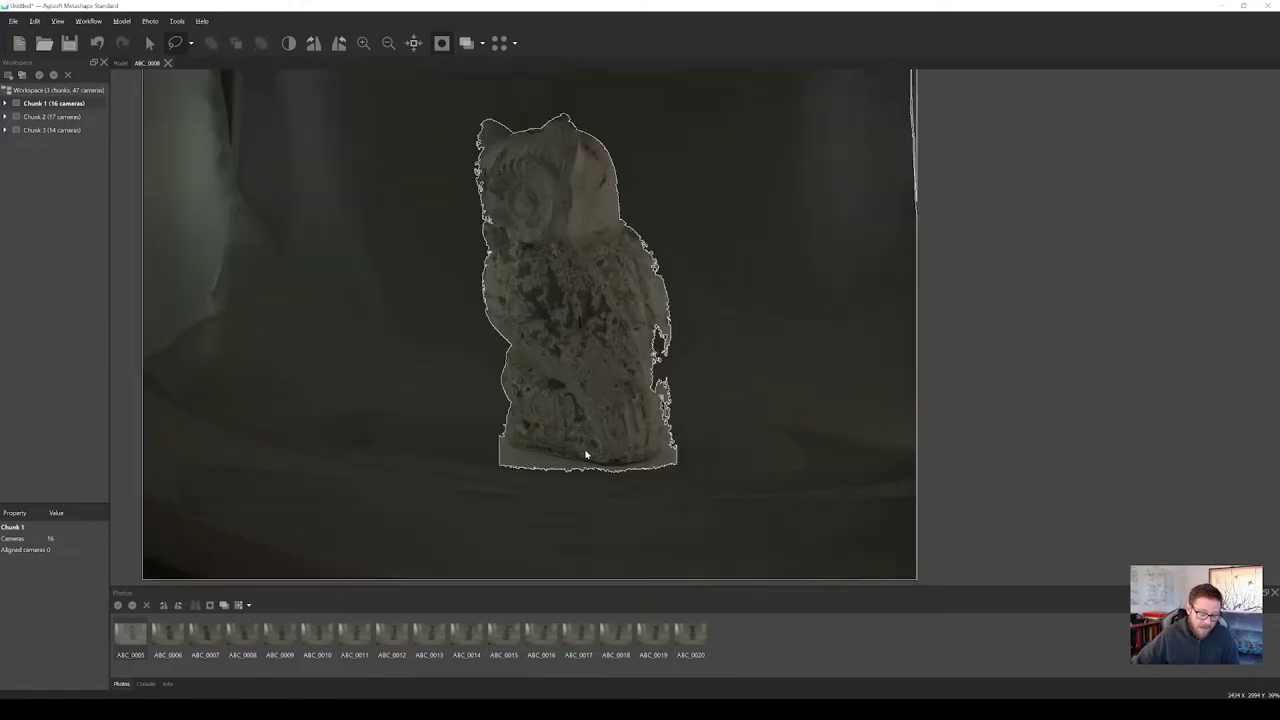
scroll(596, 458, up, 3)
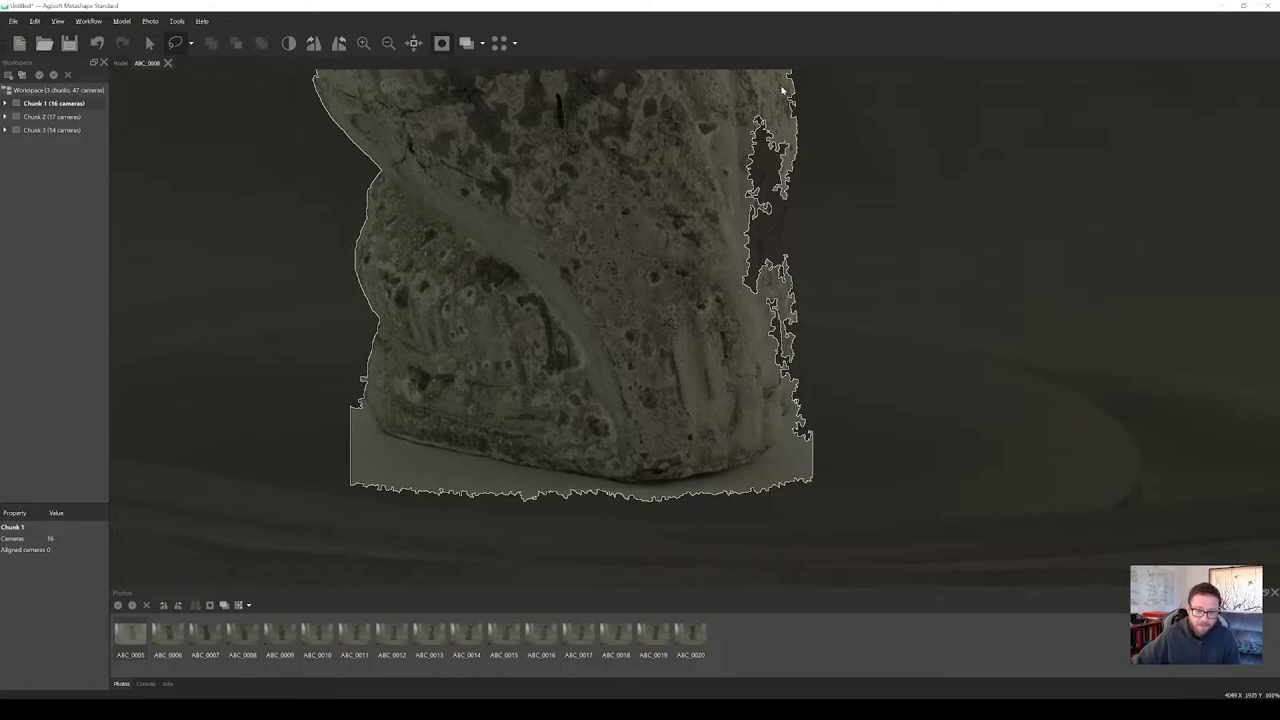
mouse_move(790, 183)
mouse_down()
mouse_move(767, 302)
mouse_move(712, 316)
mouse_move(686, 227)
mouse_move(714, 140)
mouse_up()
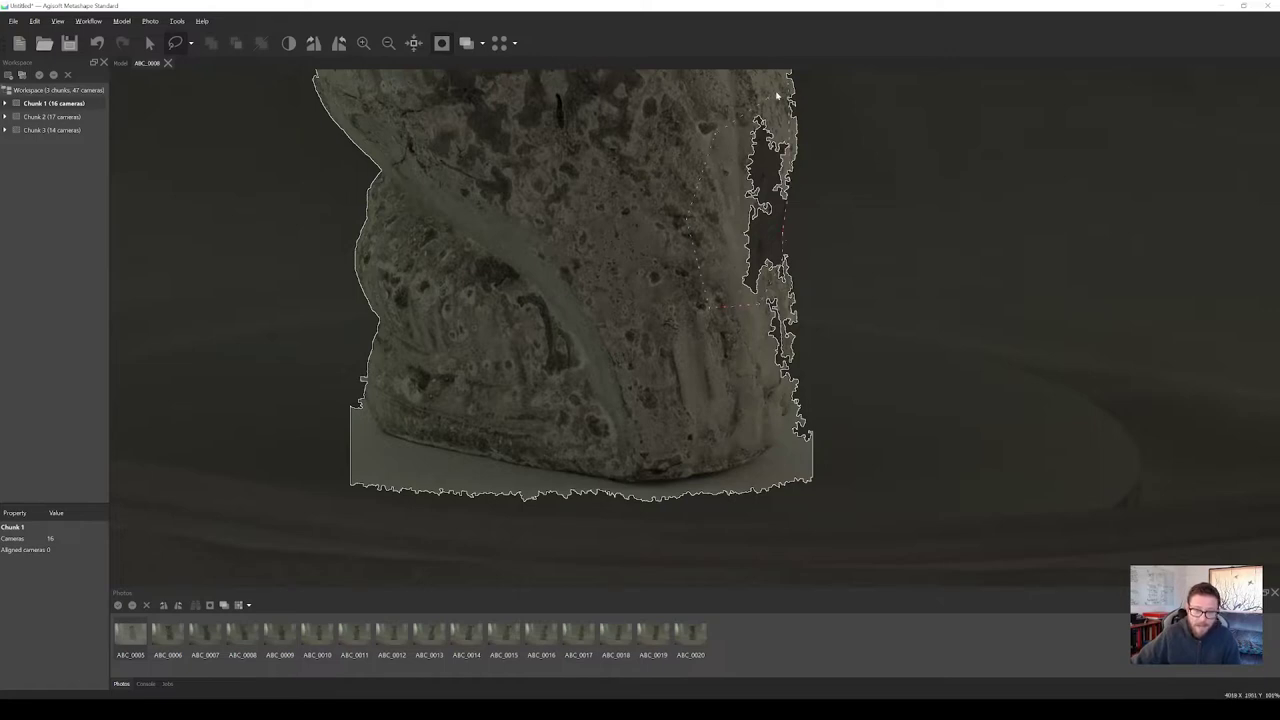
drag(777, 95, 791, 95)
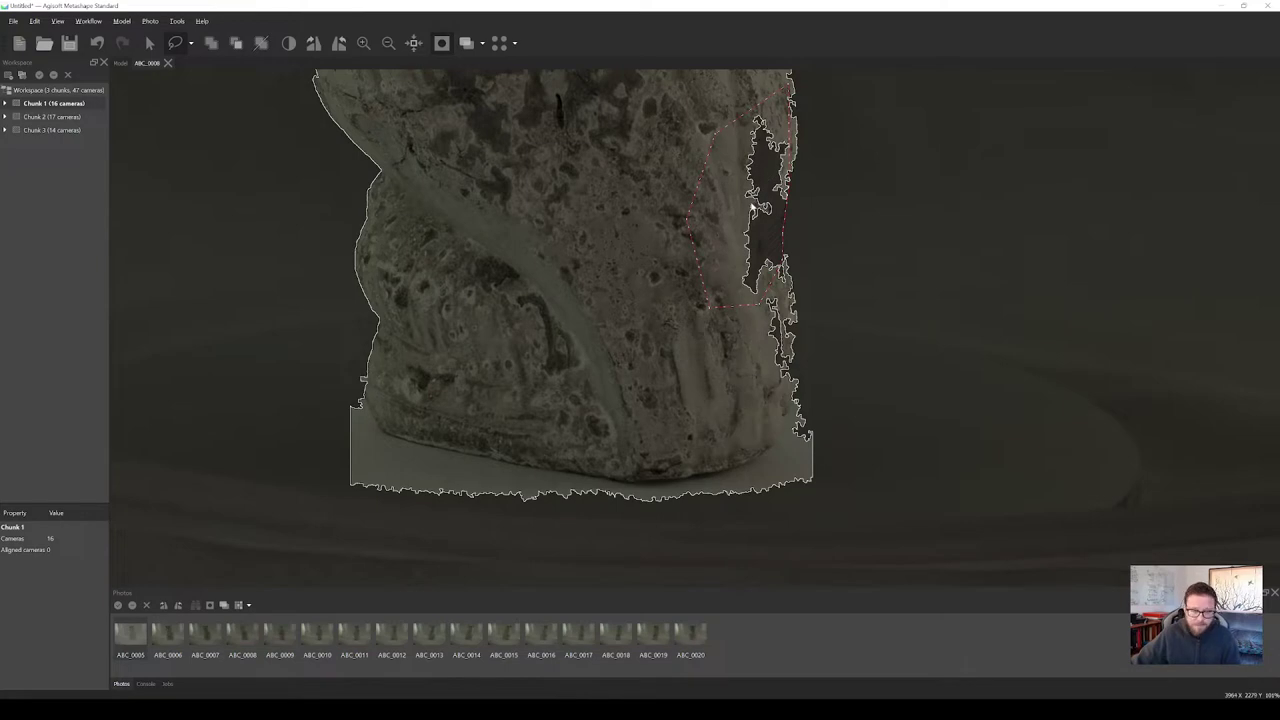
key(ctrl+shift+s)
scroll(735, 283, down, 3)
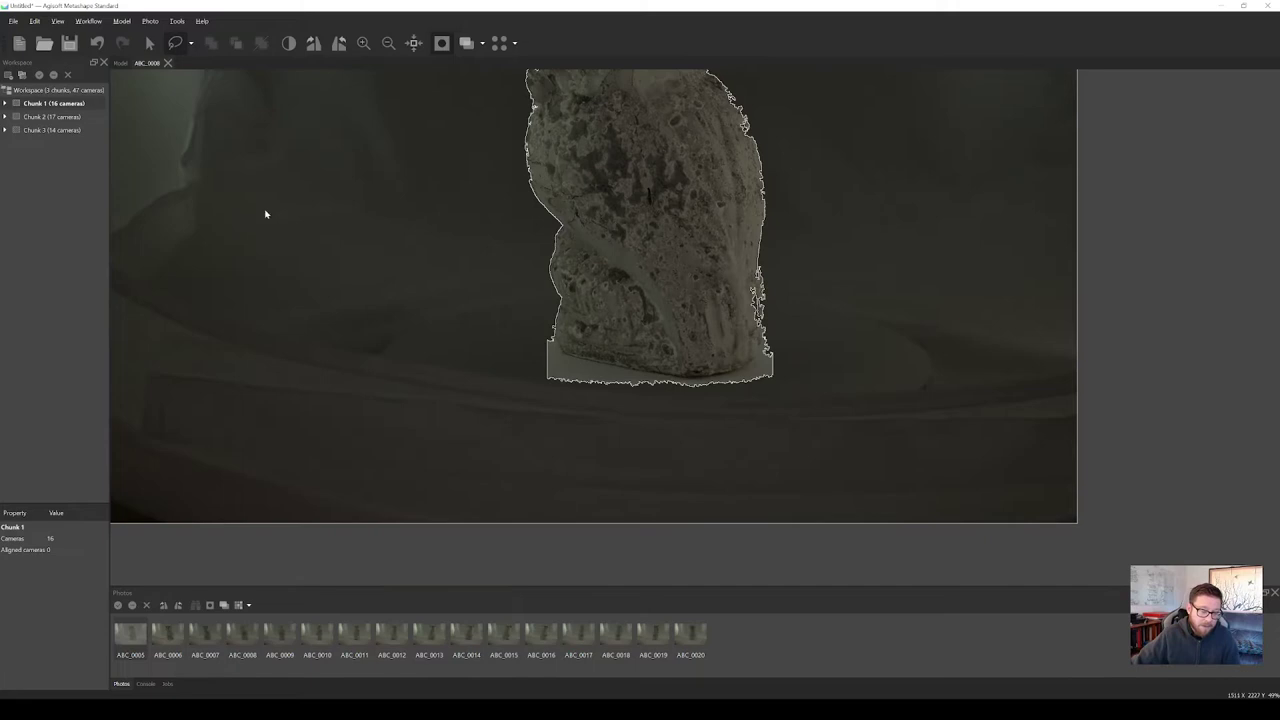
Try selecting the unmasked turntable strip around the owl's base with the Magic Wand.
click(191, 43)
click(205, 111)
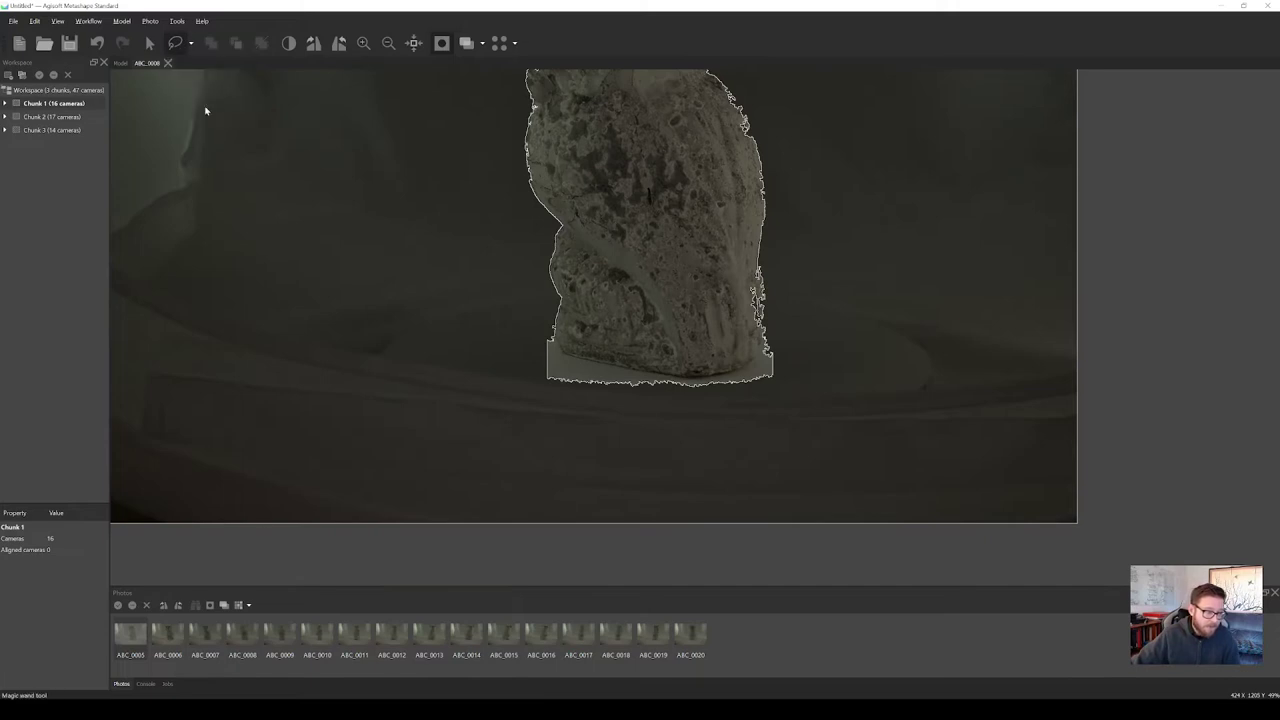
click(578, 370)
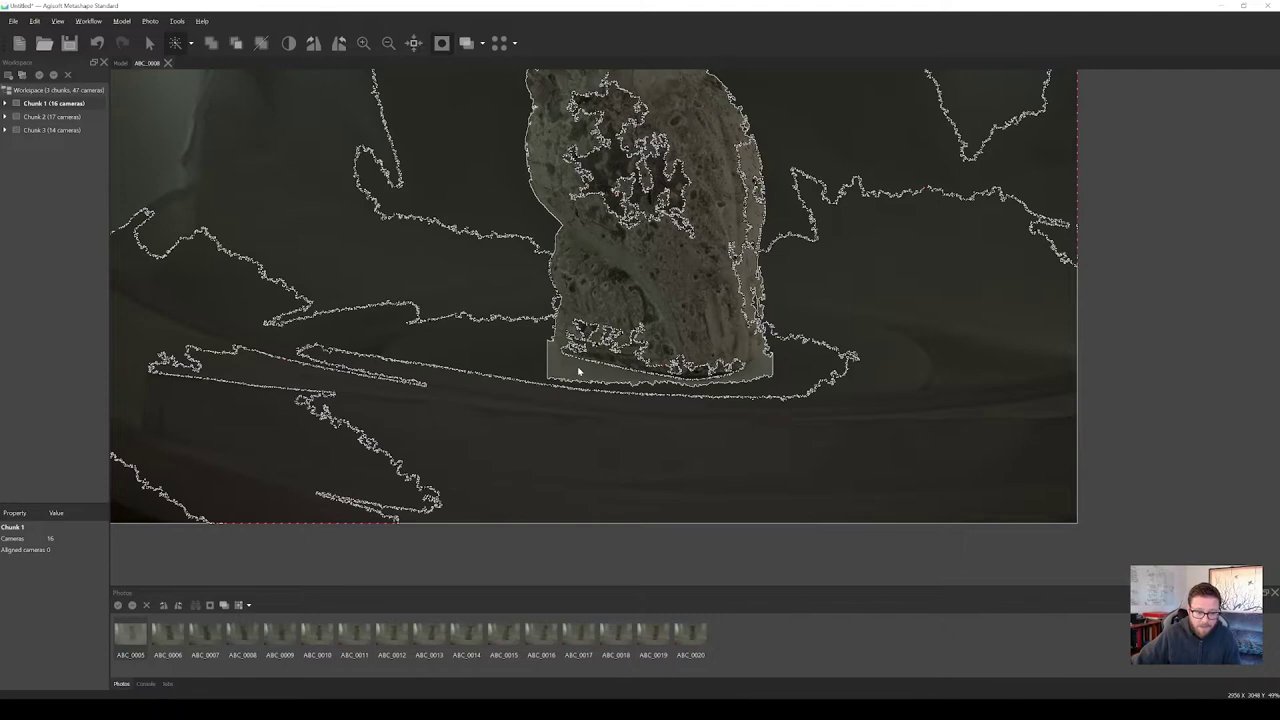
click(544, 336)
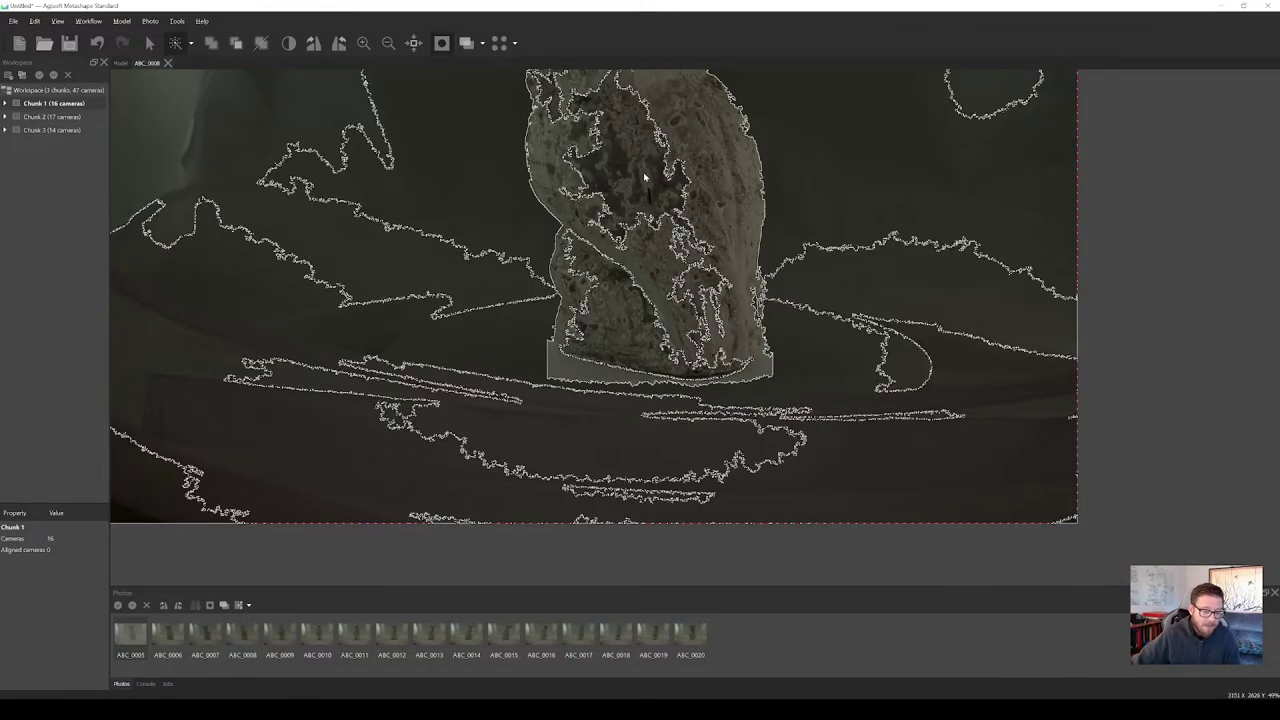
scroll(670, 400, down, 3)
scroll(687, 283, up, 2)
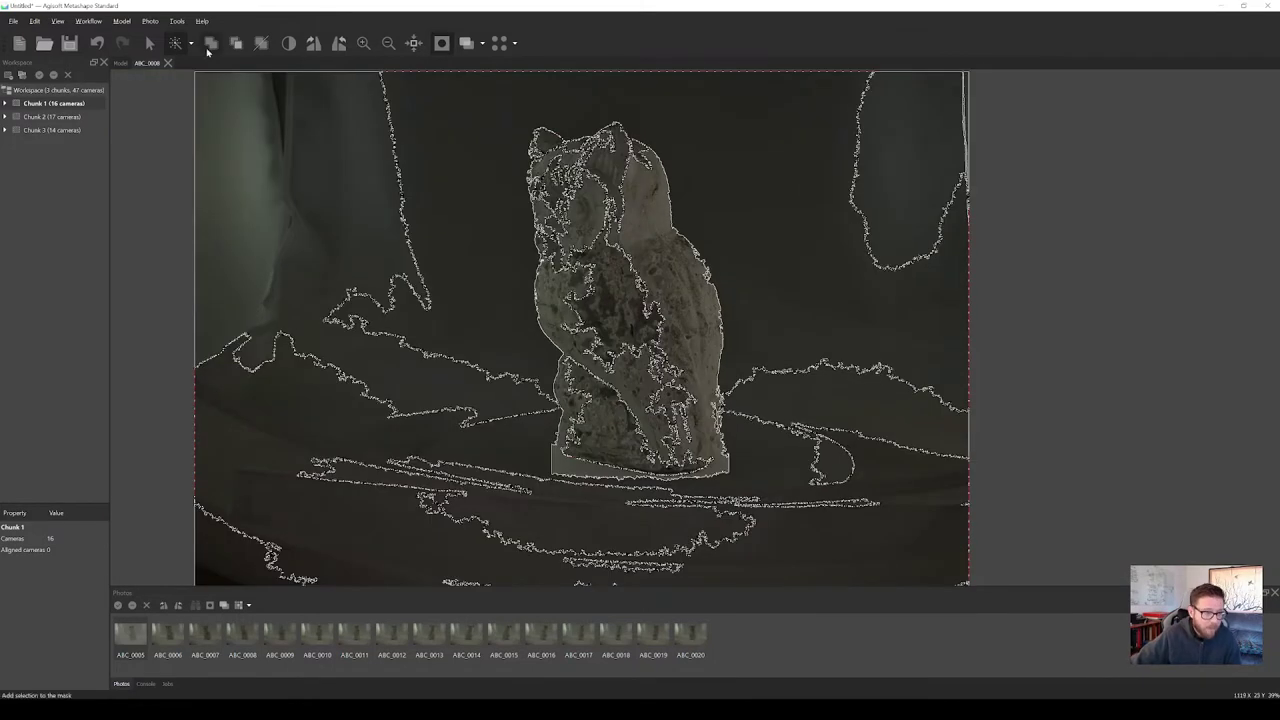
Lower the Magic Wand tolerance slightly in its settings.
click(191, 43)
click(212, 118)
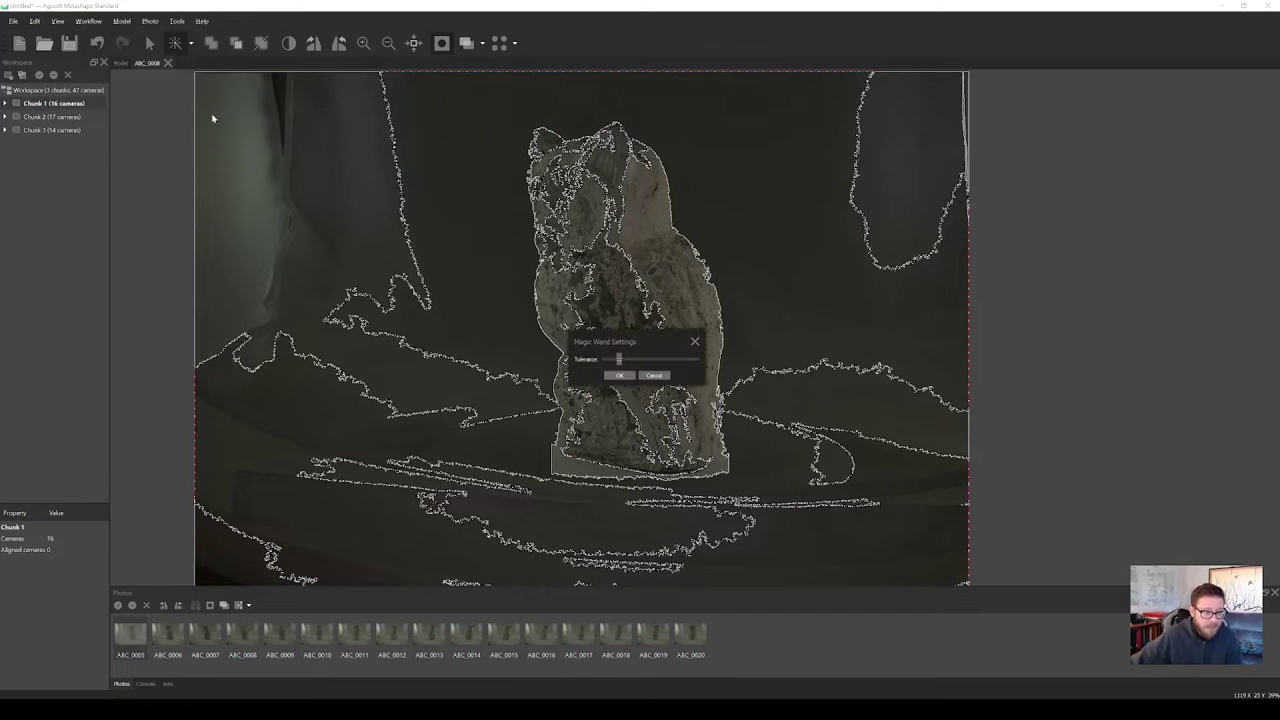
drag(618, 360, 610, 360)
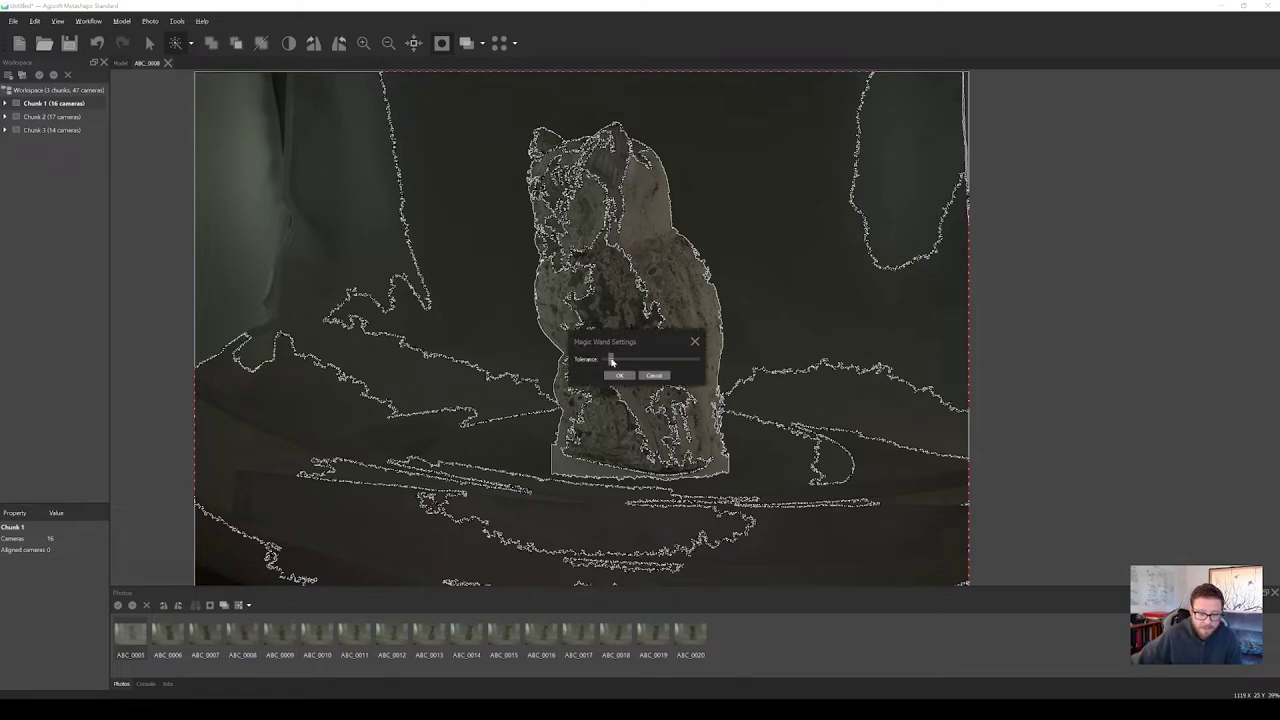
click(616, 376)
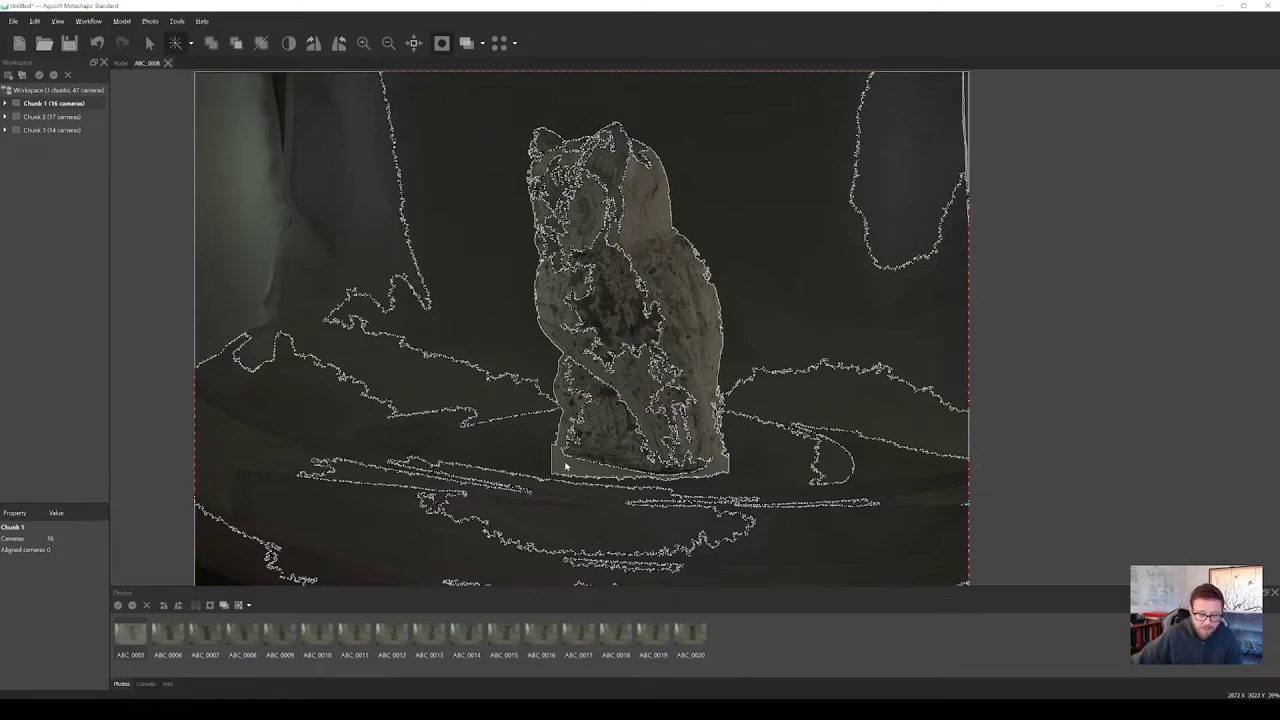
Select the turntable strip beneath and in front of the owl's base with the Magic Wand and add it to the mask.
click(566, 467)
scroll(575, 469, up, 5)
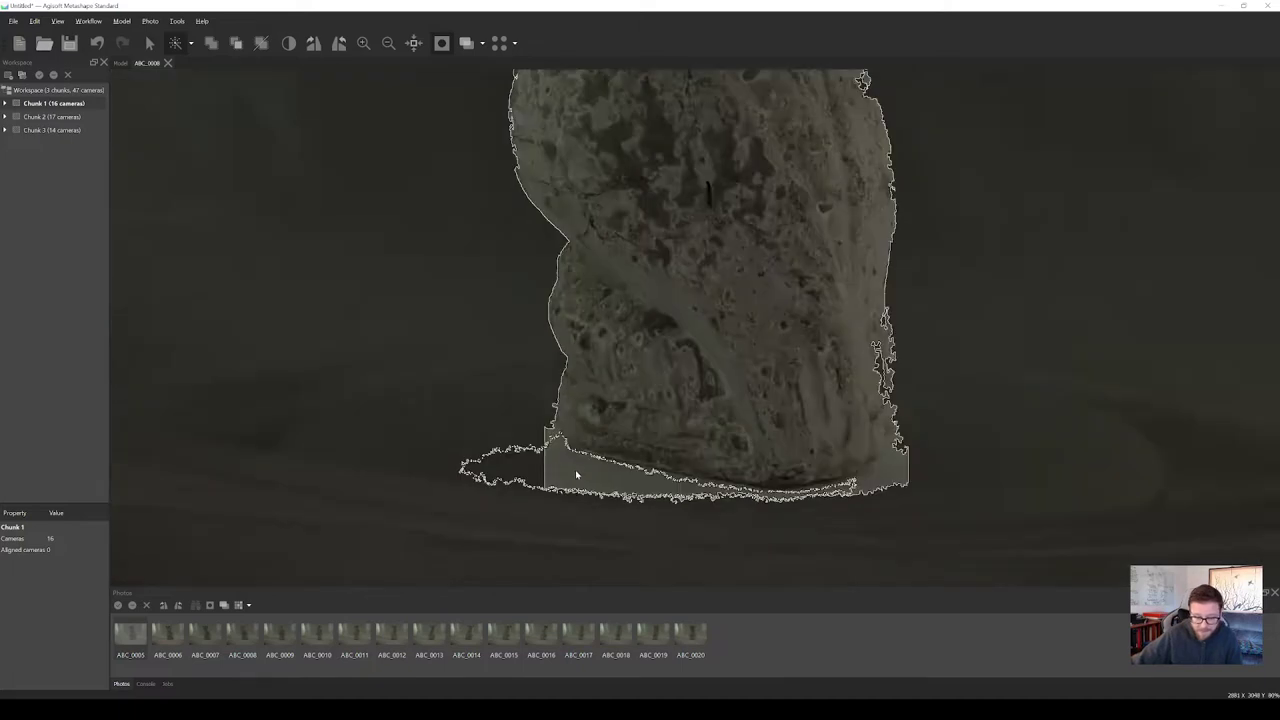
scroll(582, 477, down, 2)
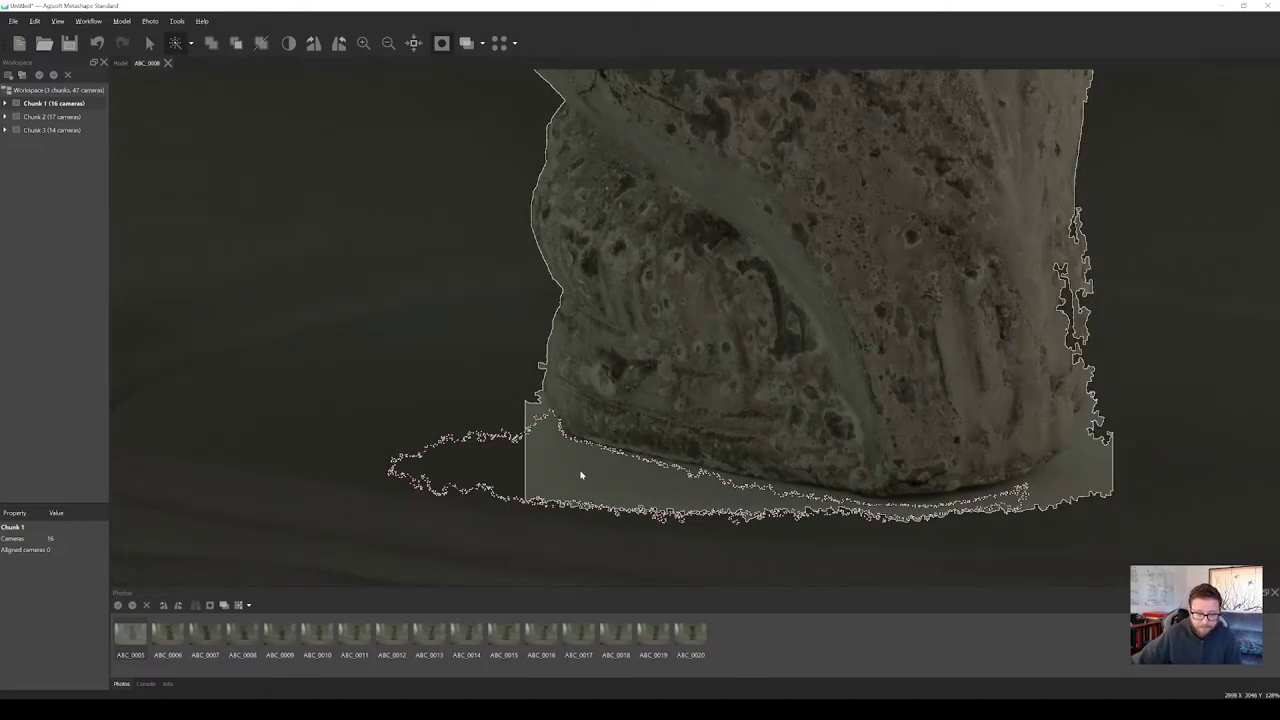
click(533, 417)
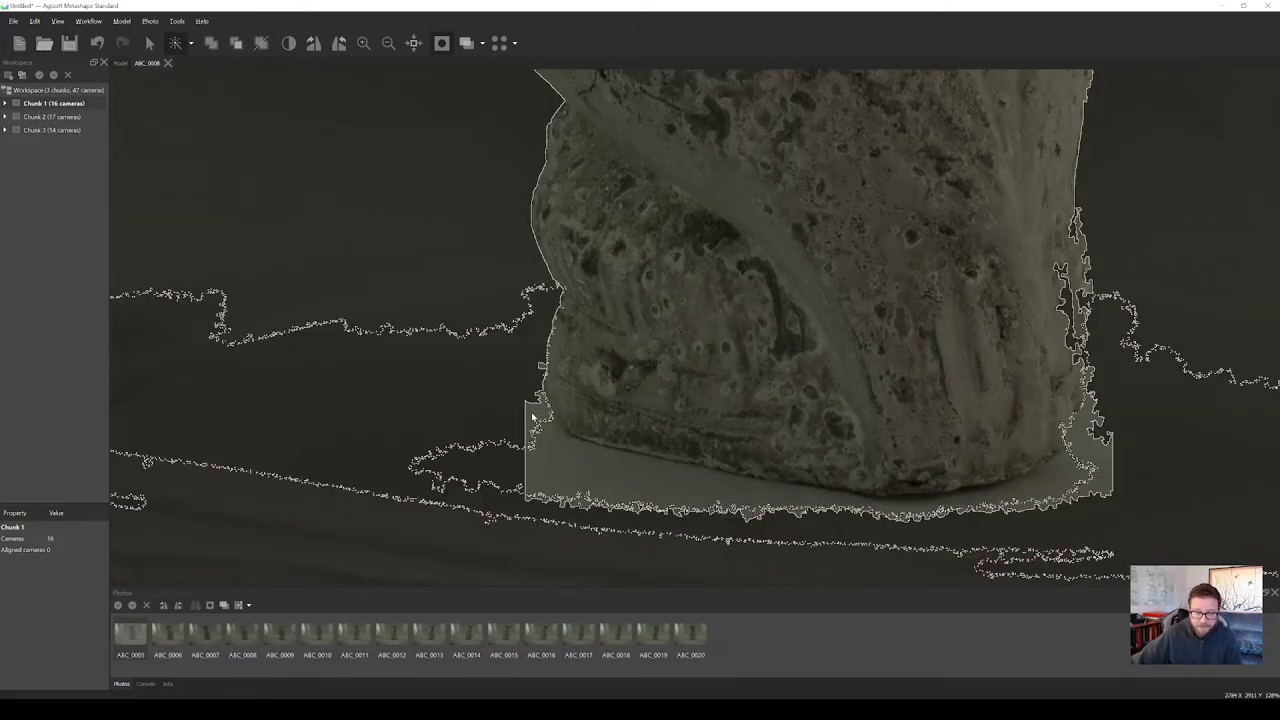
click(563, 456)
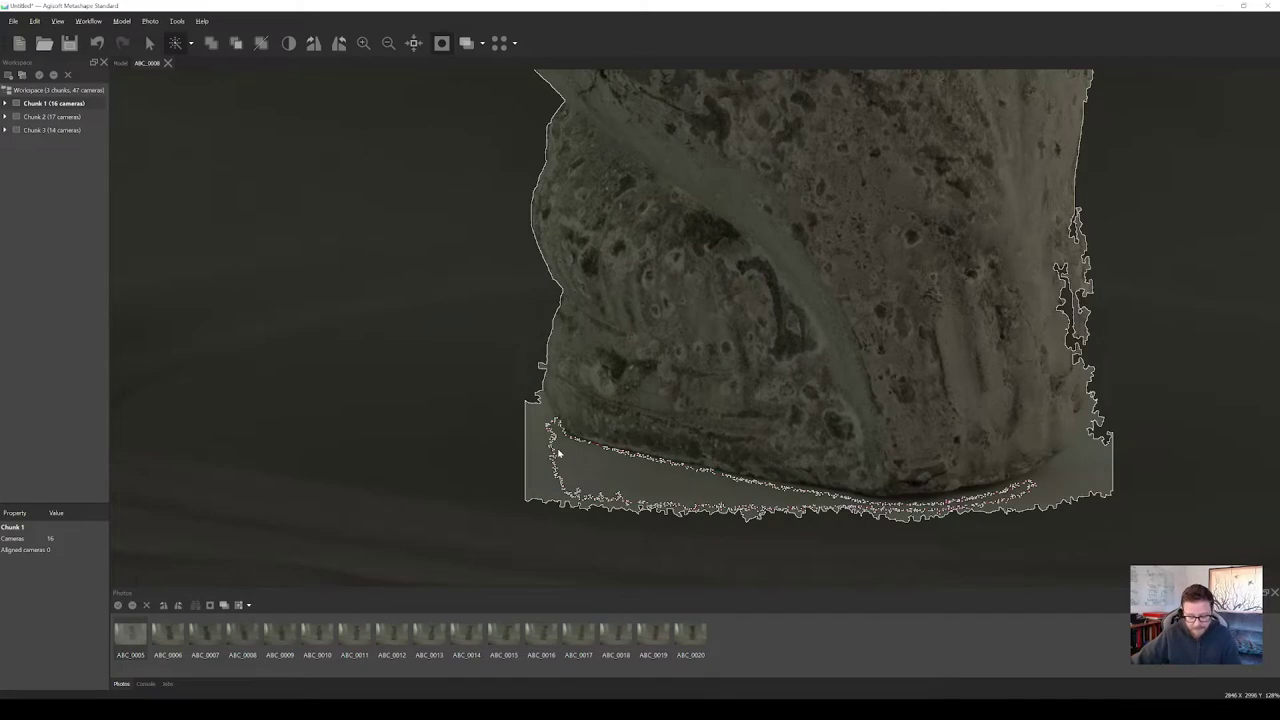
click(537, 457)
click(536, 464)
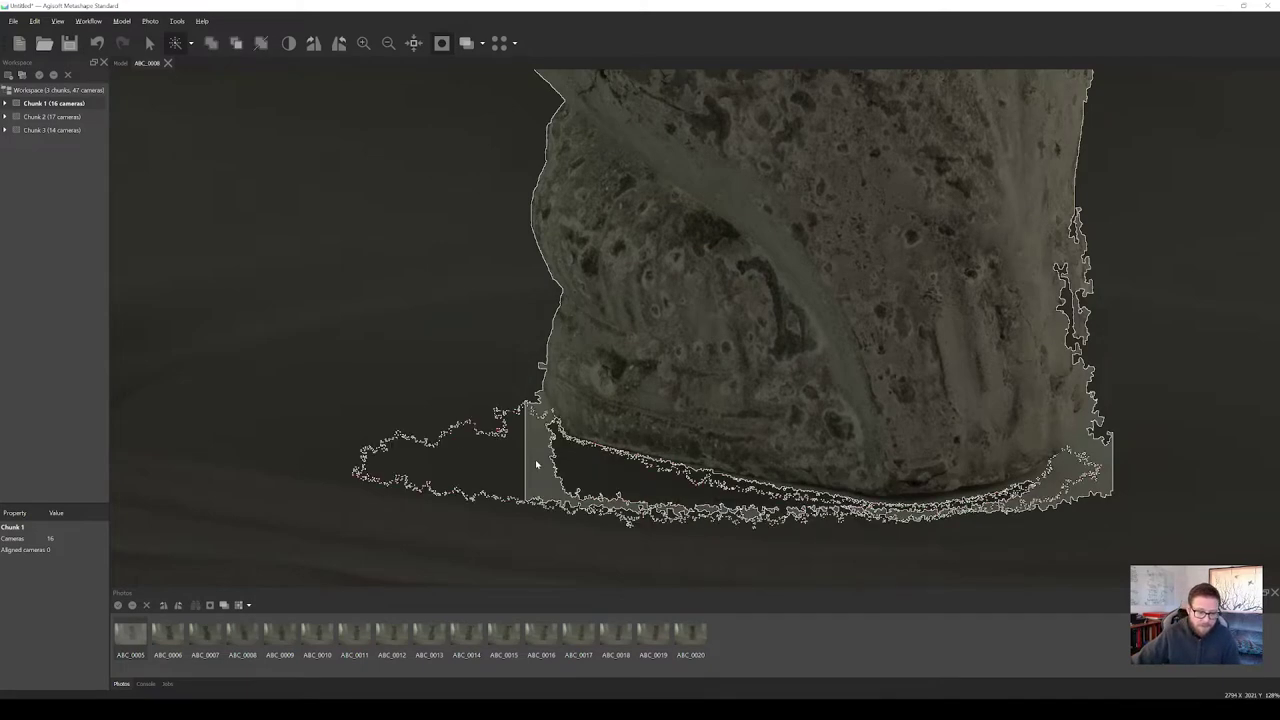
click(1036, 492)
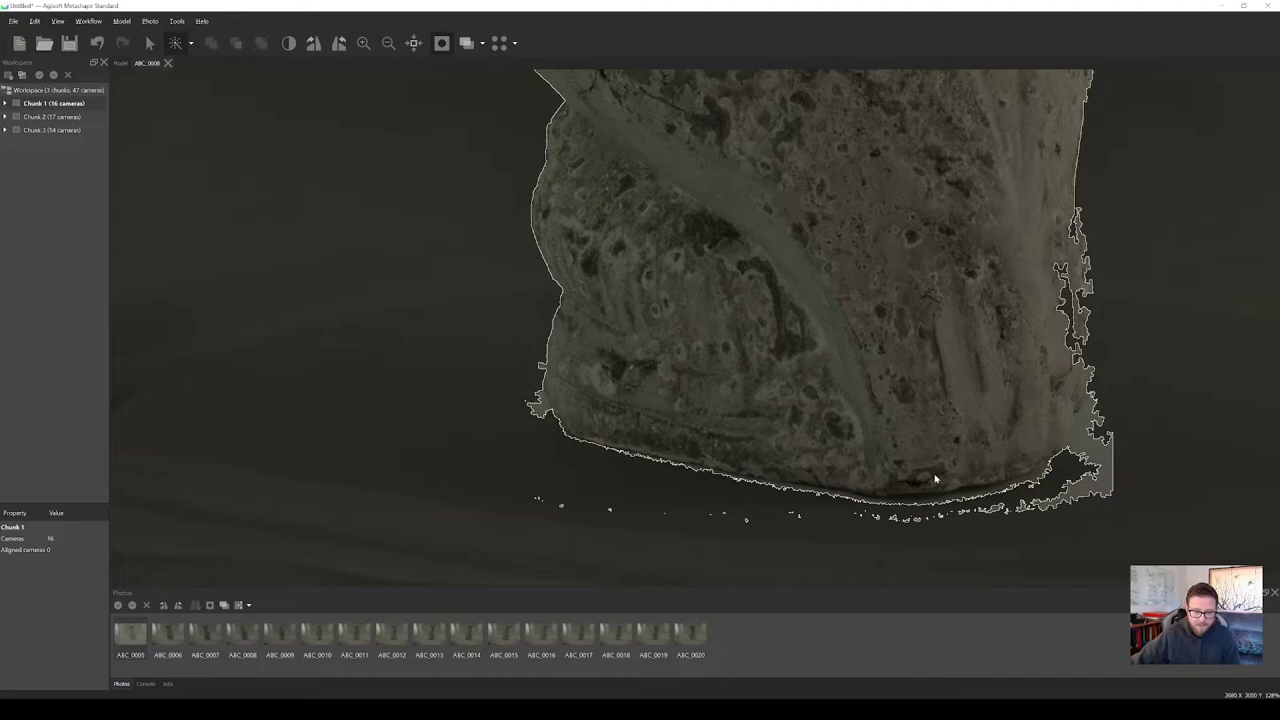
Add the remaining turntable patch at the rear corner of the owl's base to the mask with the Magic Wand and inspect the outline.
click(1102, 474)
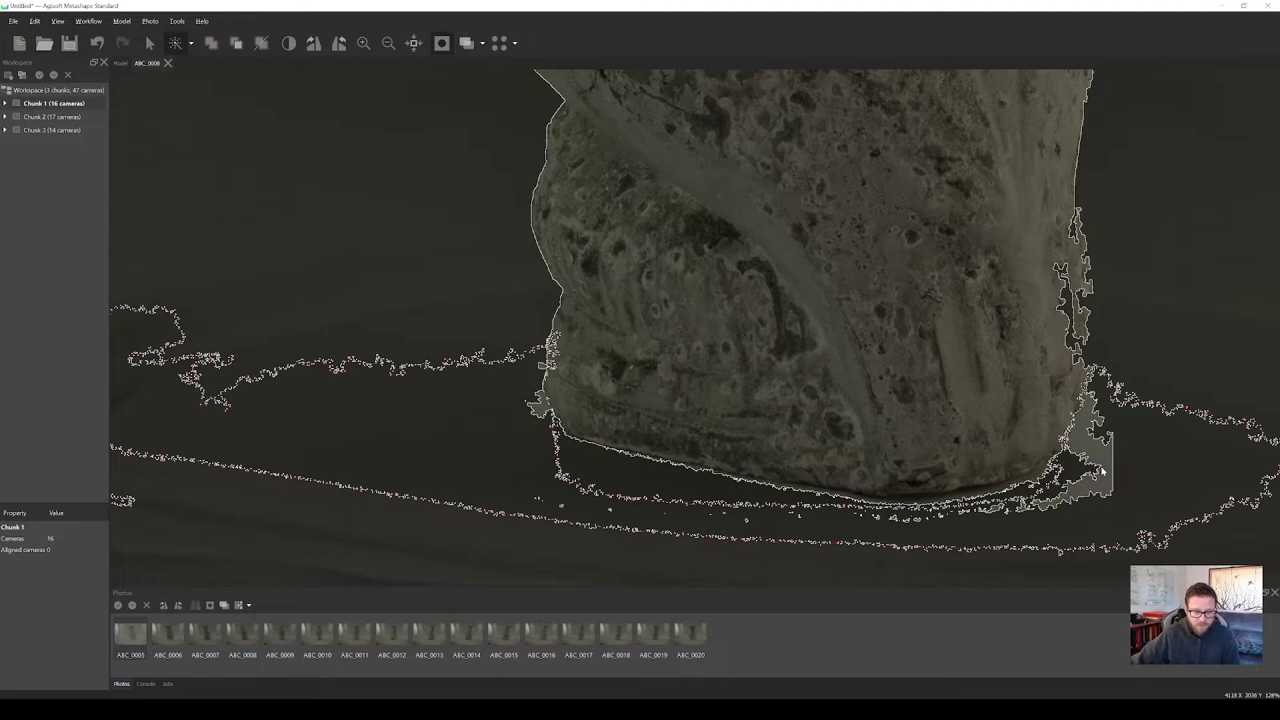
click(1101, 472)
scroll(1097, 471, down, 2)
scroll(1097, 471, down, 2)
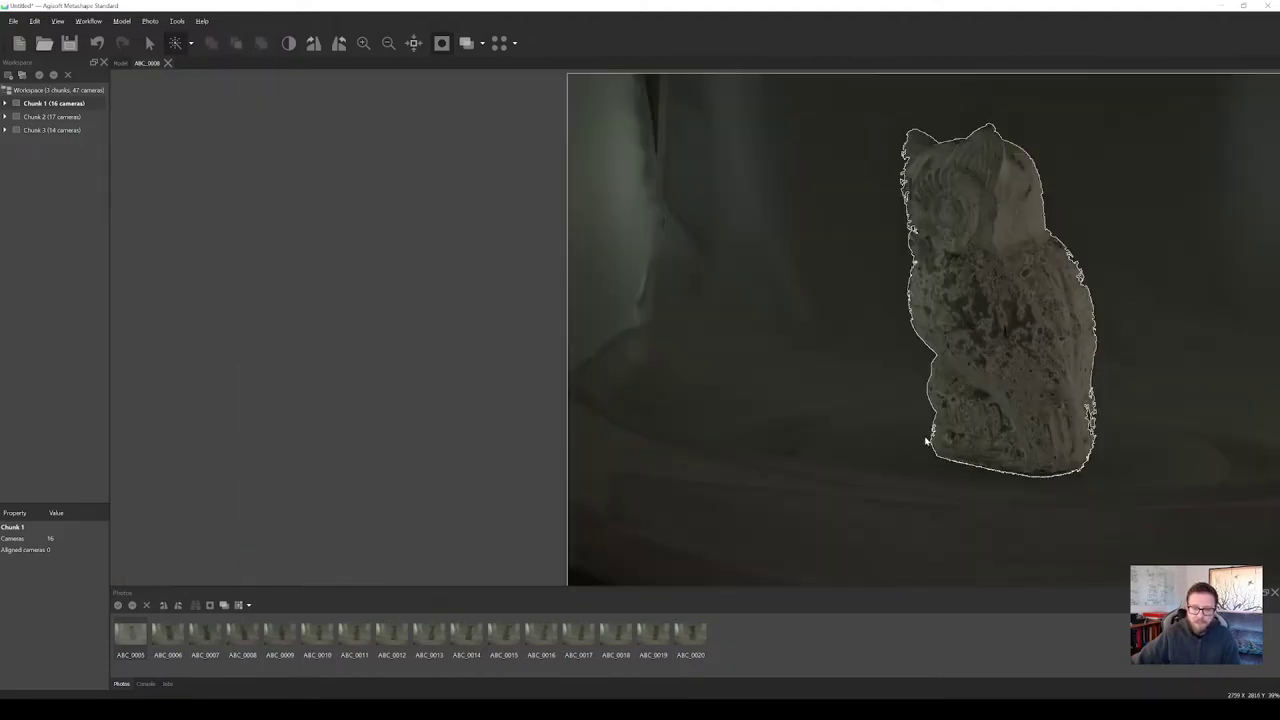
scroll(1043, 434, up, 2)
scroll(740, 494, down, 2)
scroll(1031, 421, up, 2)
scroll(986, 291, up, 2)
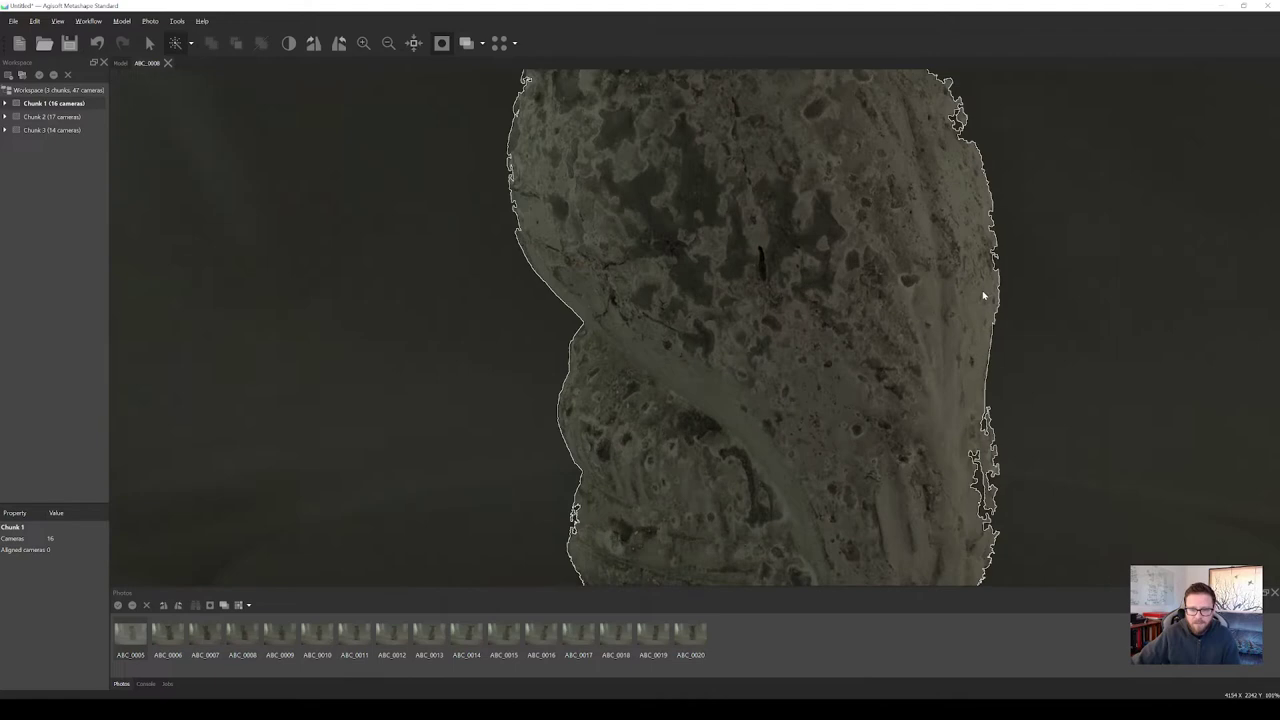
scroll(943, 186, down, 1)
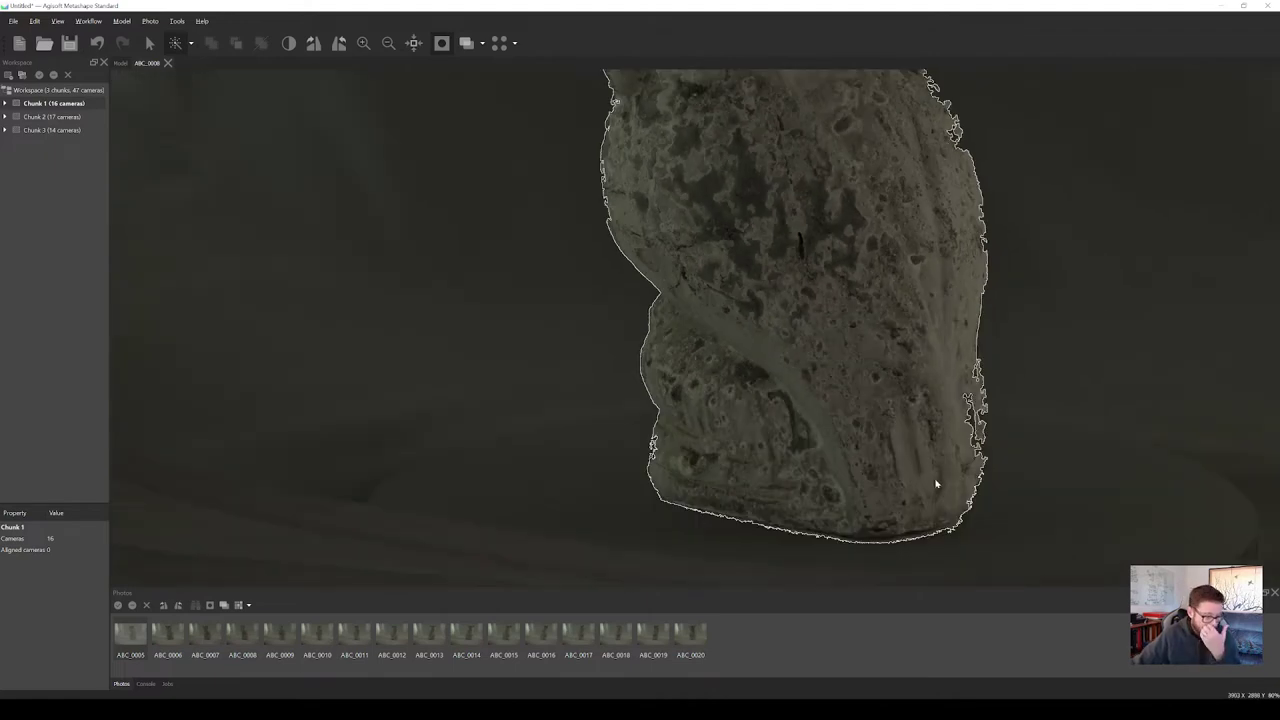
Regenerate masks for all cameras from the backgrounds folder, using the From Background method, Replacement operation and a tolerance of 5.
right_click(133, 640)
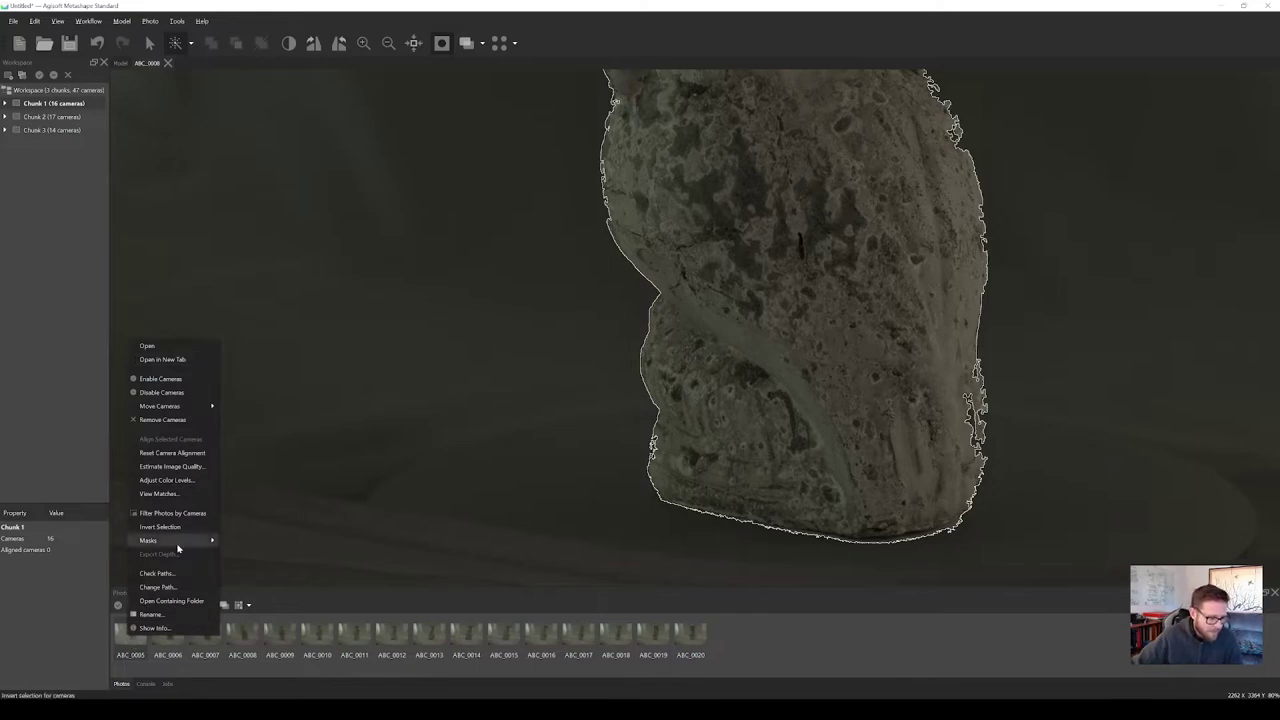
mouse_move(178, 543)
click(243, 545)
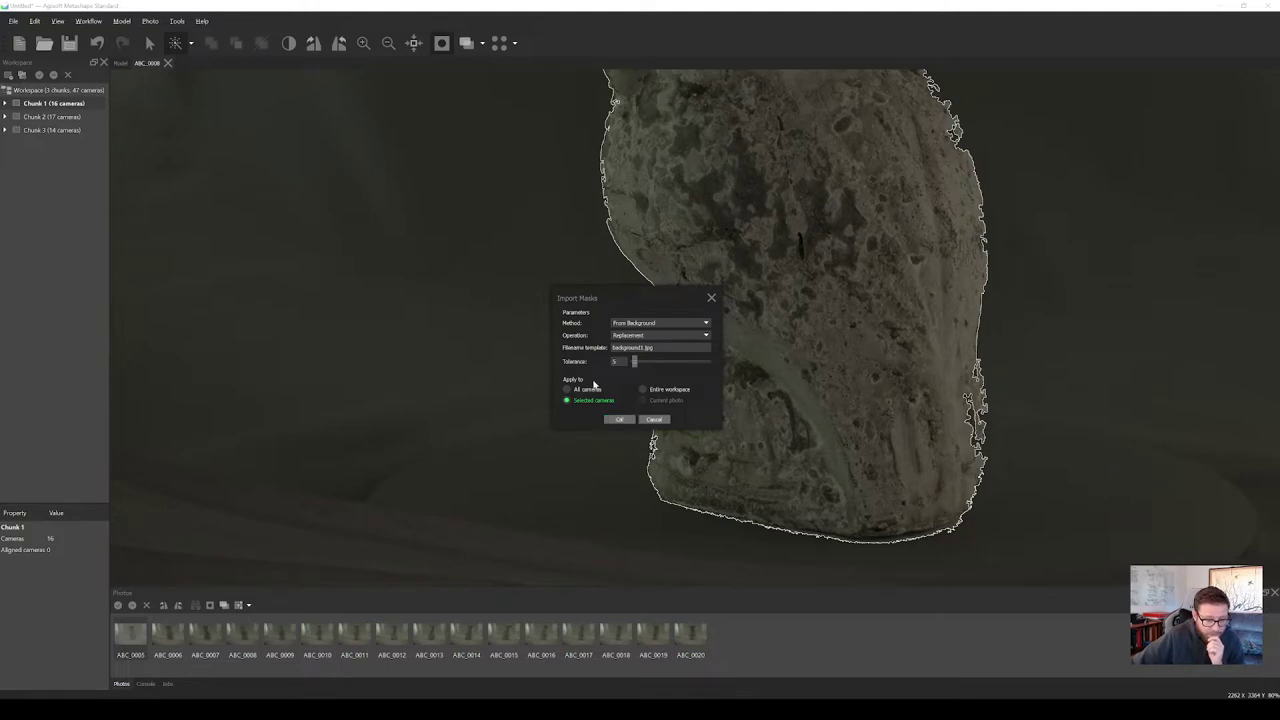
click(595, 389)
click(619, 419)
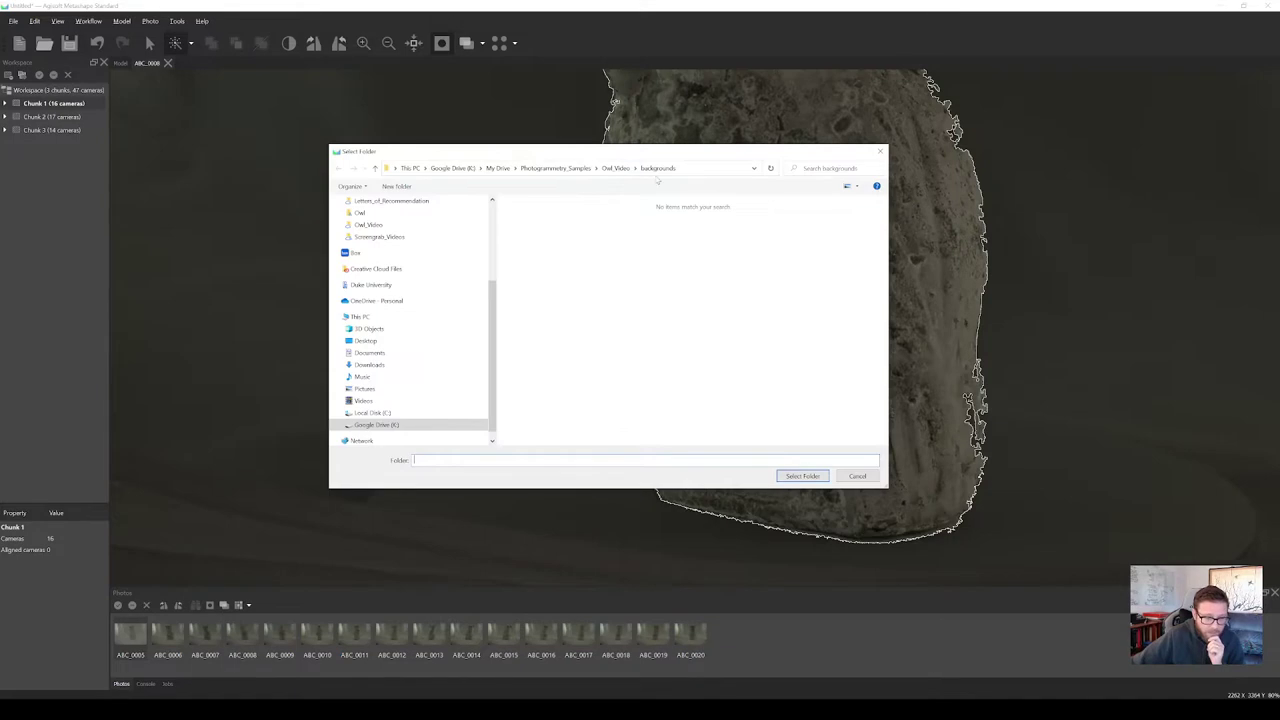
click(803, 476)
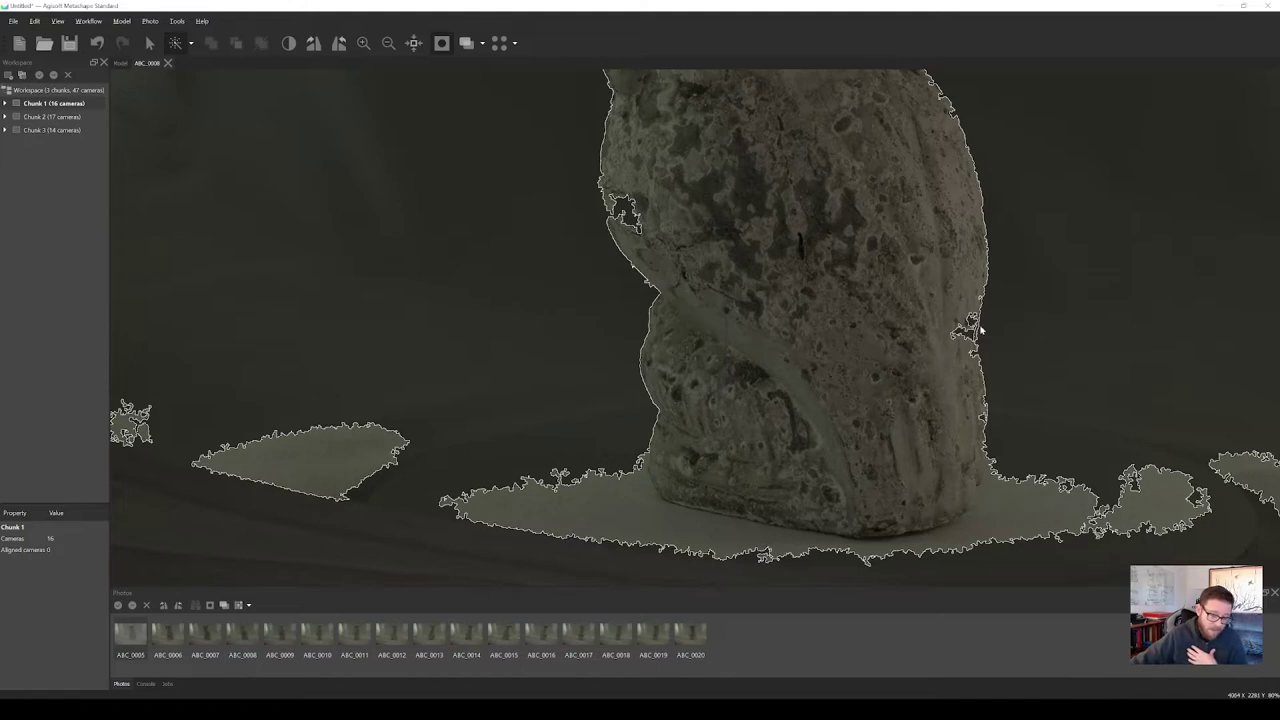
Add the stray unmasked sliver and turntable patches left of the owl to the mask with rectangle selections.
scroll(912, 475, down, 5)
scroll(912, 351, up, 1)
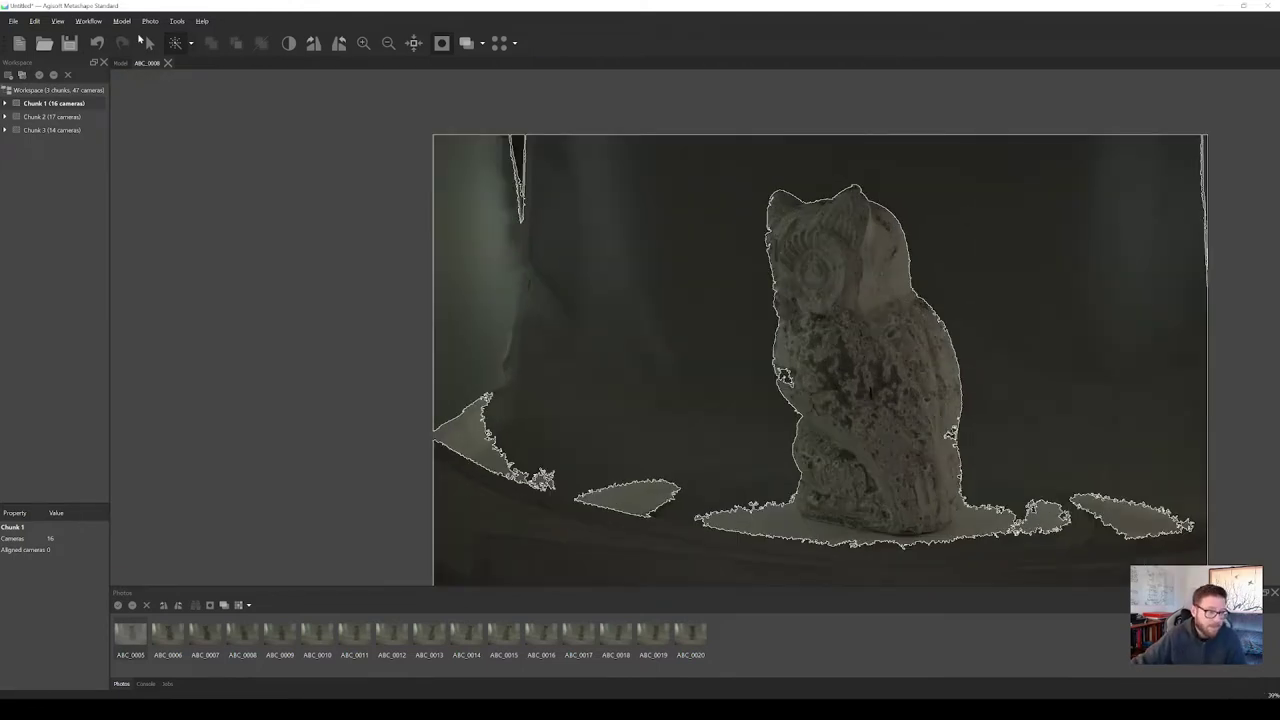
click(190, 44)
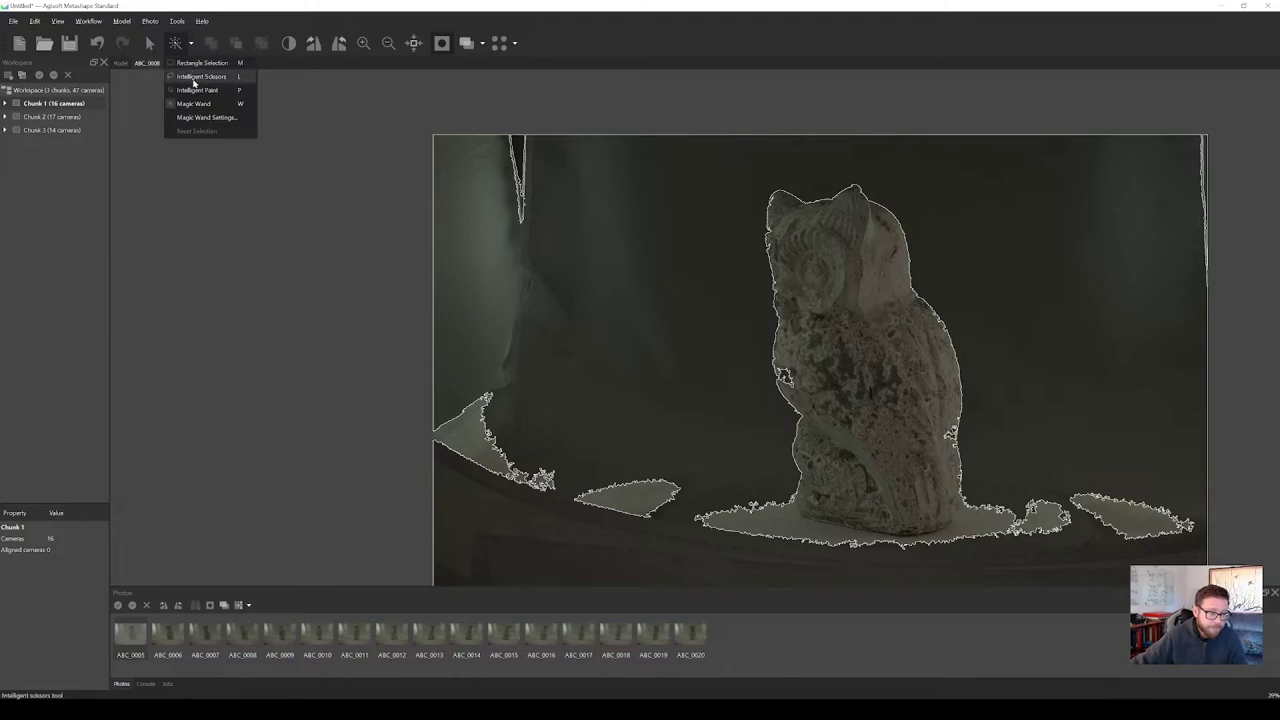
click(200, 63)
mouse_move(658, 305)
mouse_down()
mouse_move(434, 189)
mouse_move(477, 114)
mouse_move(494, 131)
mouse_up()
click(449, 359)
drag(729, 325, 395, 684)
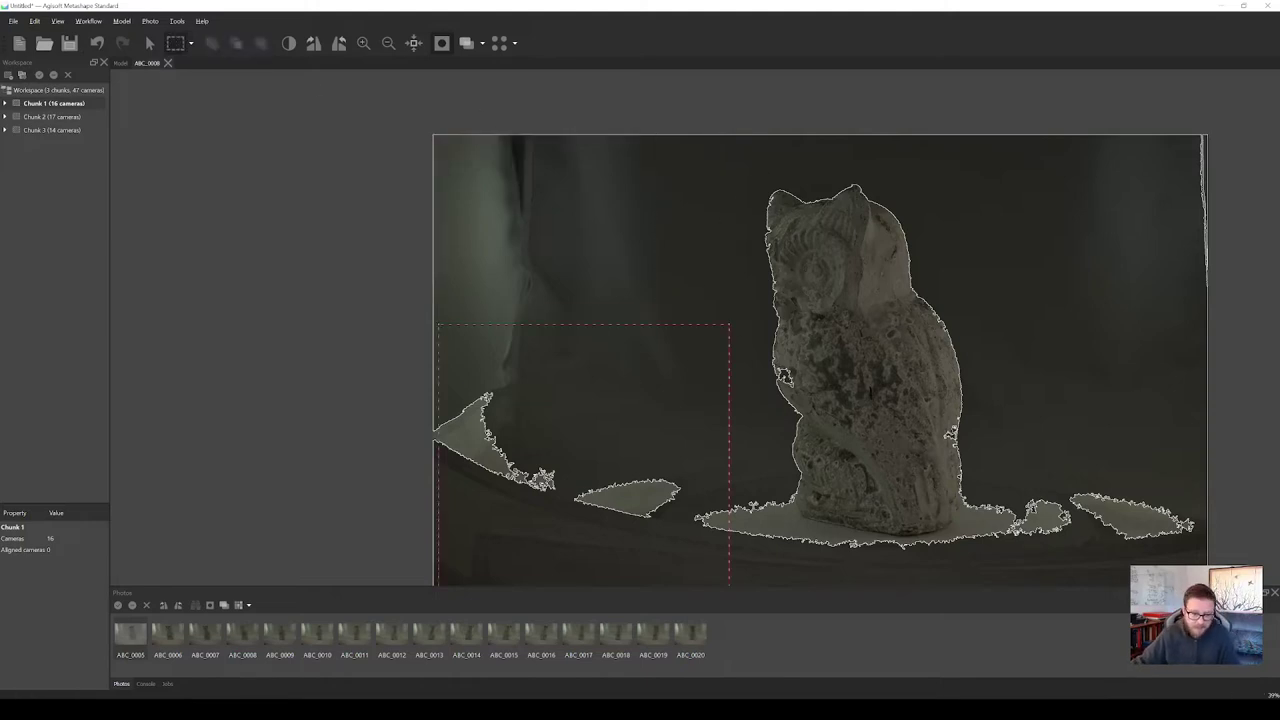
key(ctrl+shift+s)
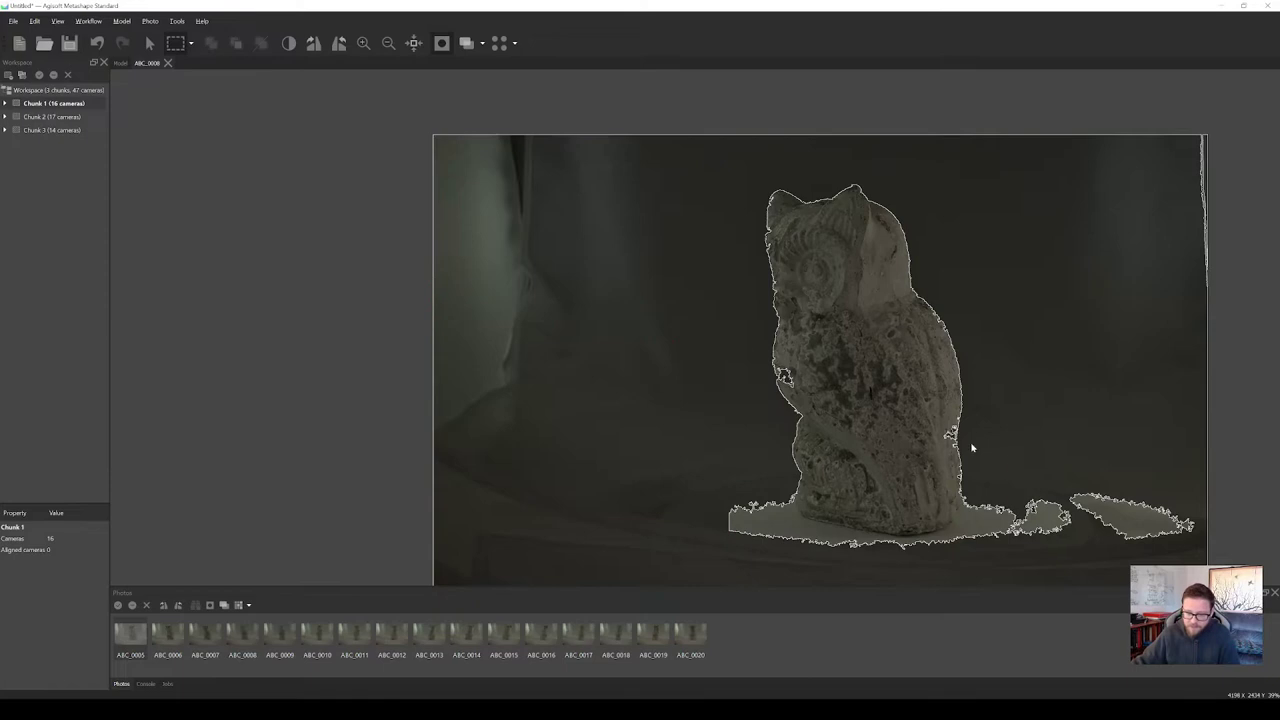
Mask out the turntable patches right of the owl and the strip left of its base with rectangle selections.
drag(970, 443, 1210, 588)
key(ctrl+shift+s)
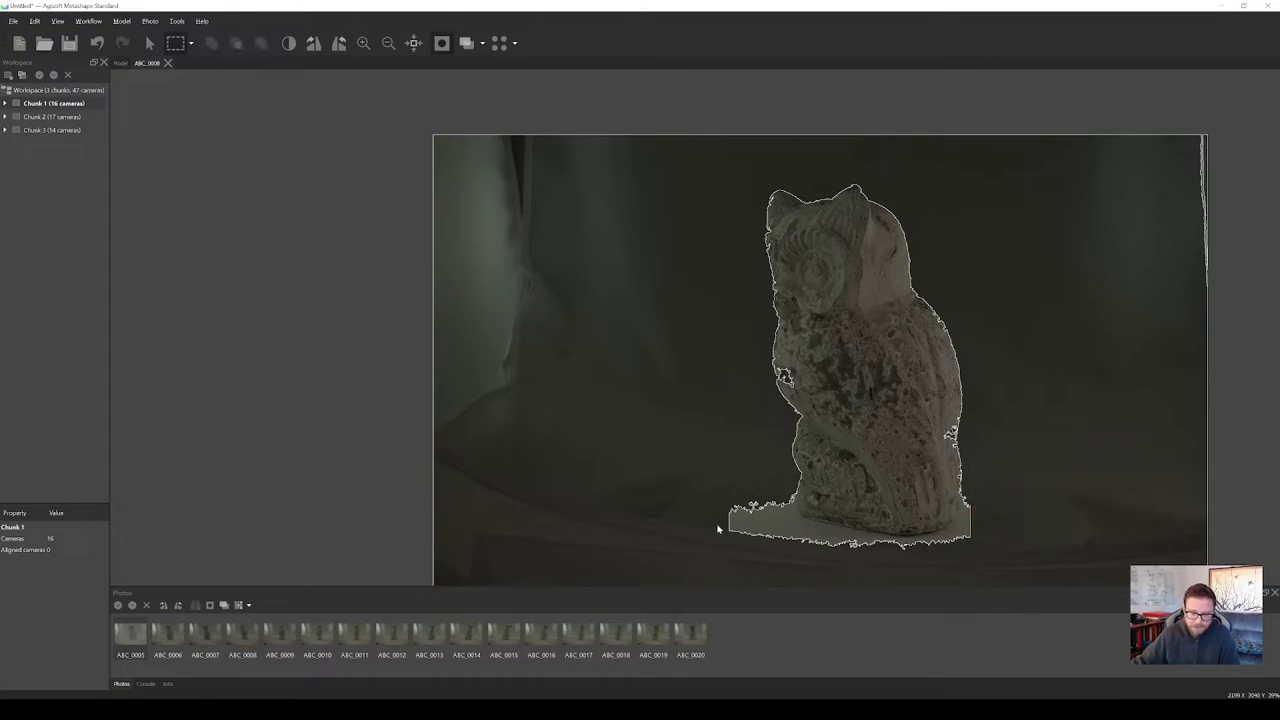
drag(702, 480, 790, 559)
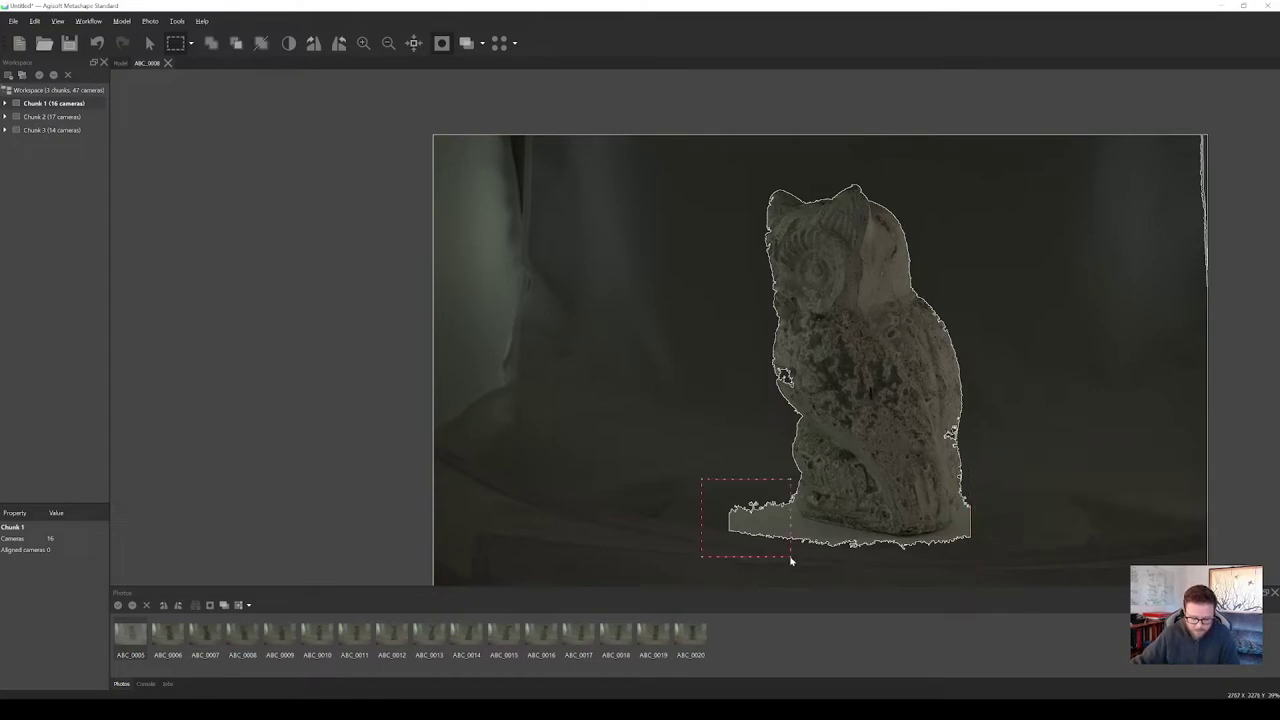
key(ctrl+shift+s)
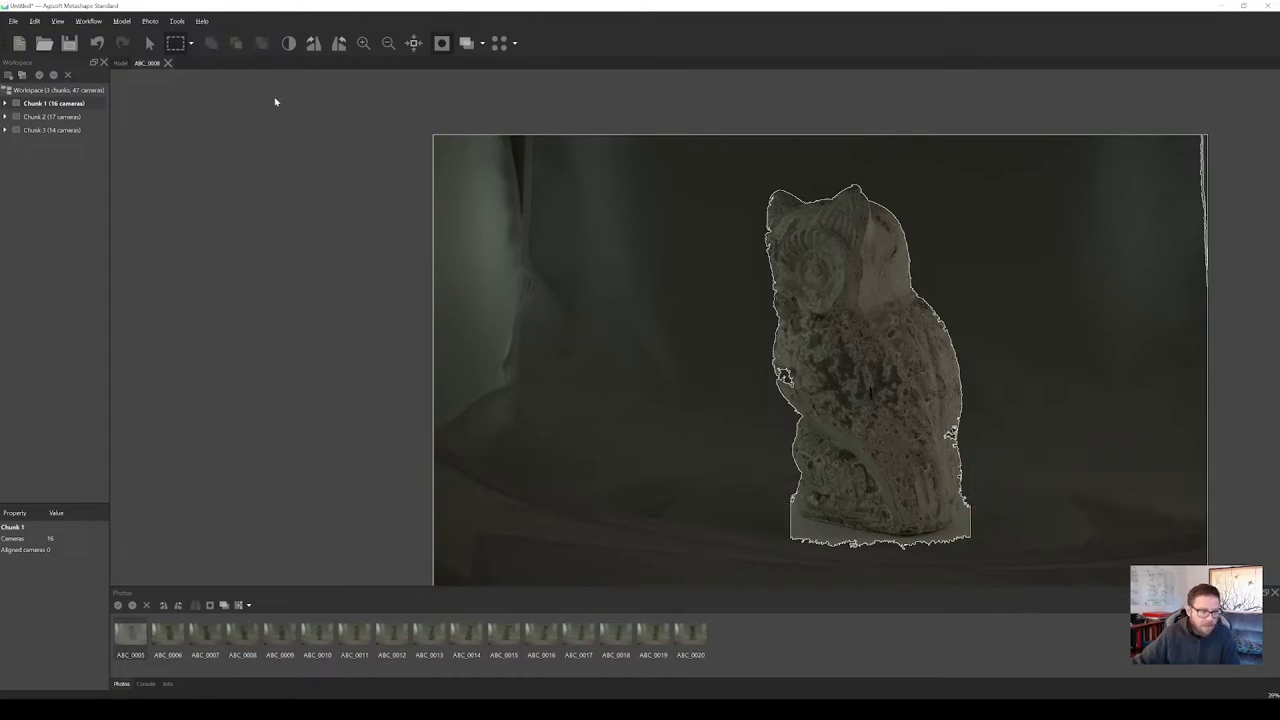
Add the turntable areas around the front and sides of the owl's base to the mask with the Magic Wand.
click(191, 43)
click(200, 103)
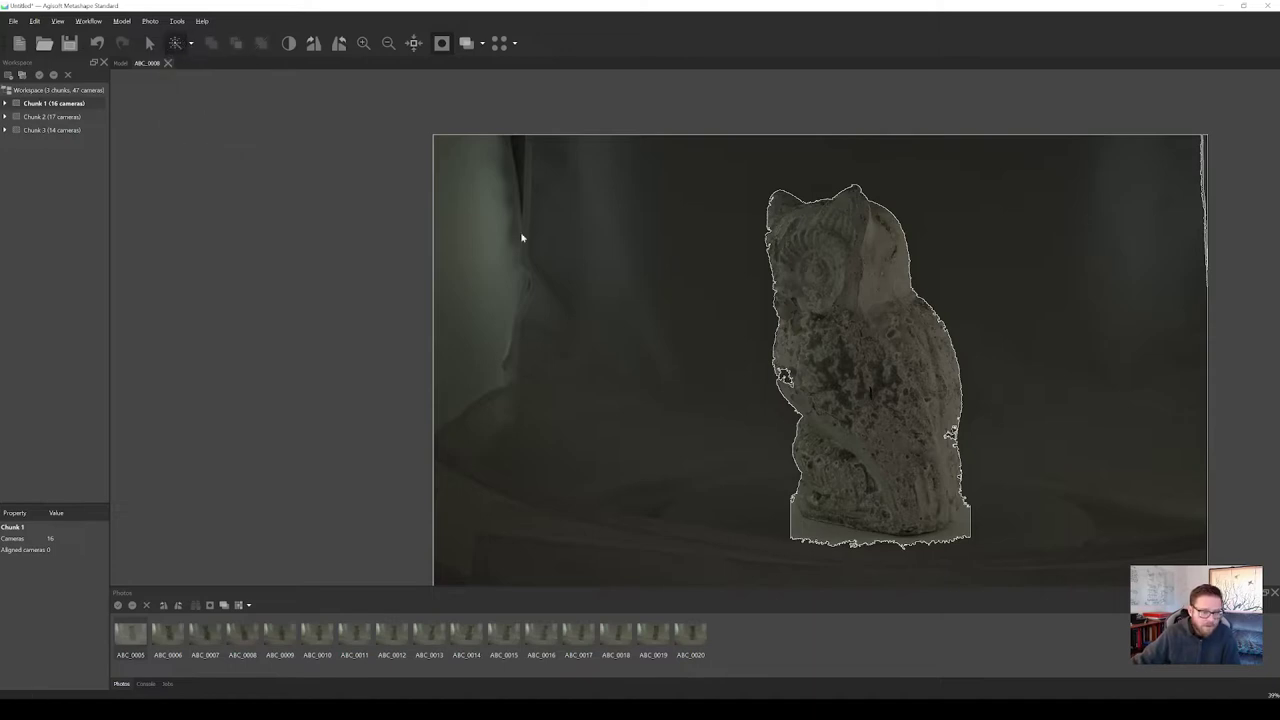
click(825, 532)
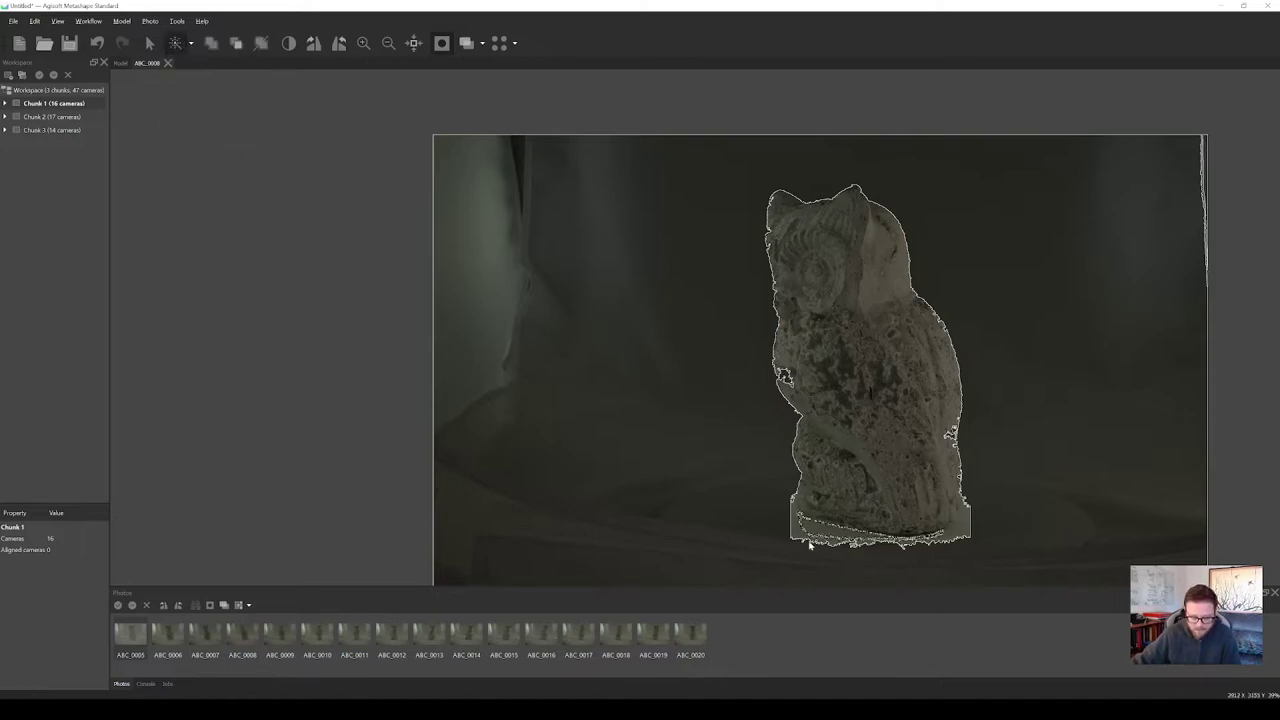
key(ctrl+shift+s)
click(804, 537)
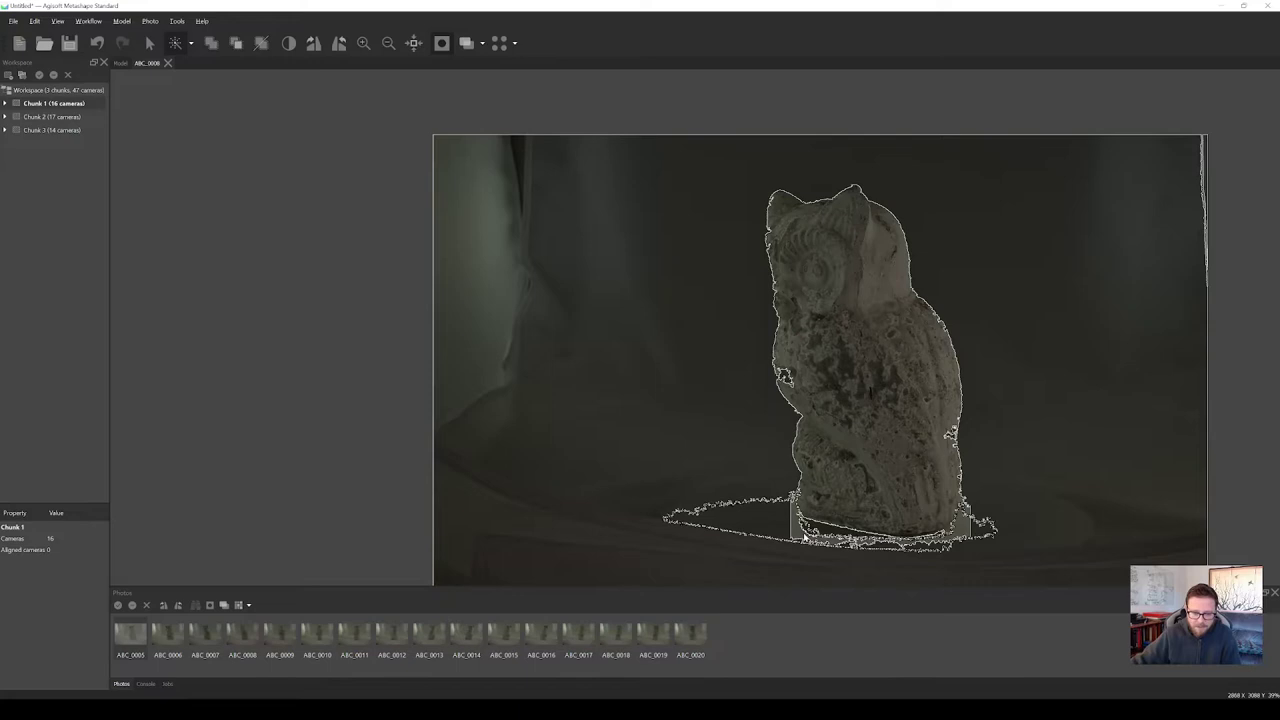
key(ctrl+shift+s)
click(966, 511)
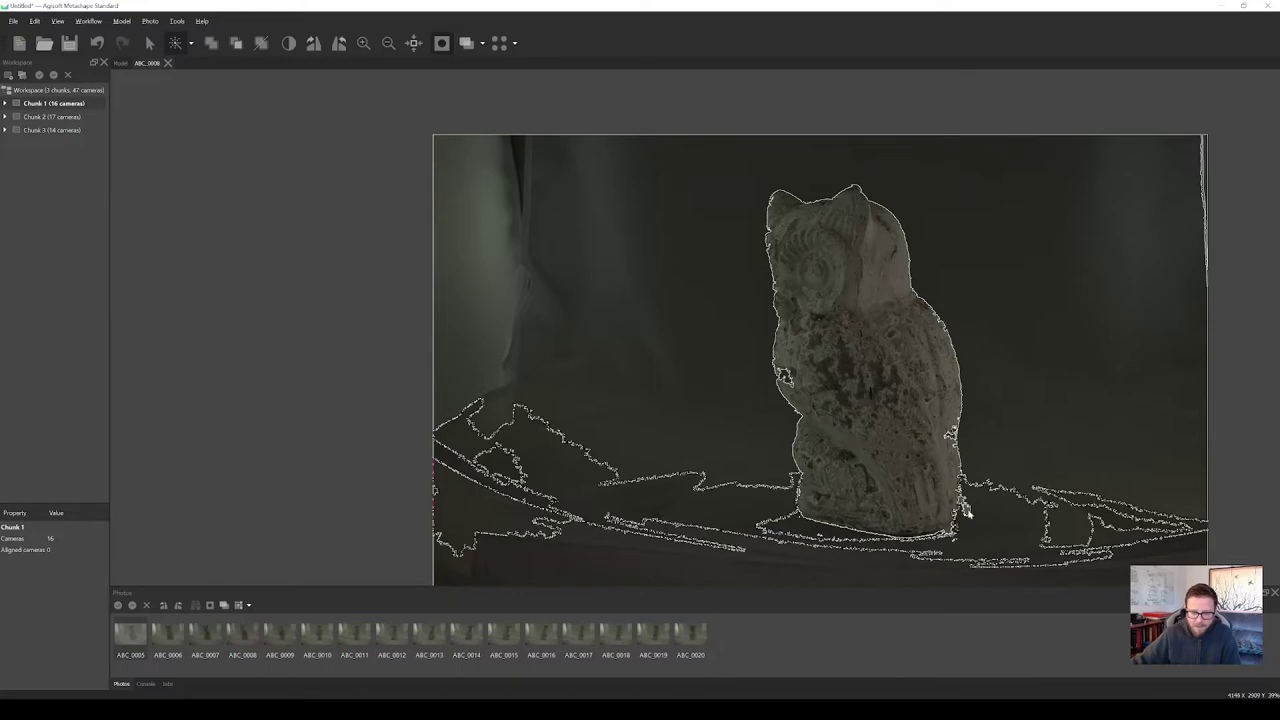
key(ctrl+shift+s)
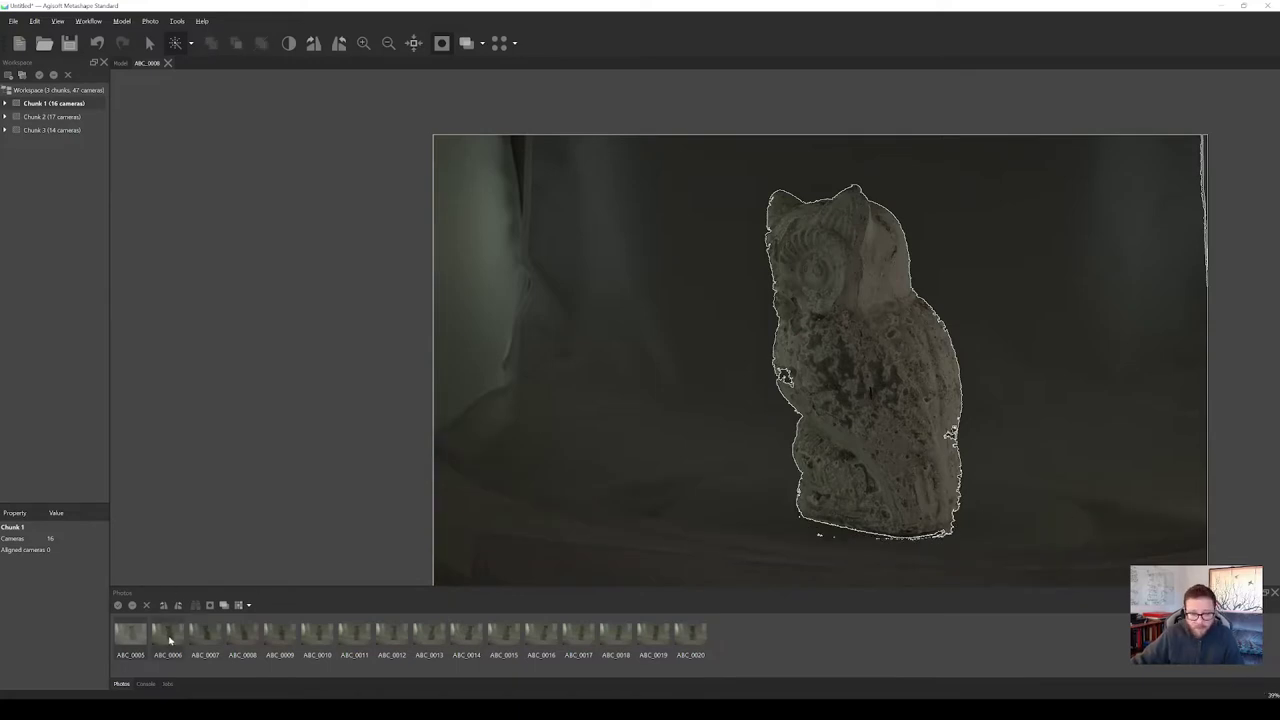
Remove the wrongly masked hole at the left edge of the owl's body from the mask with Intelligent Scissors.
click(191, 44)
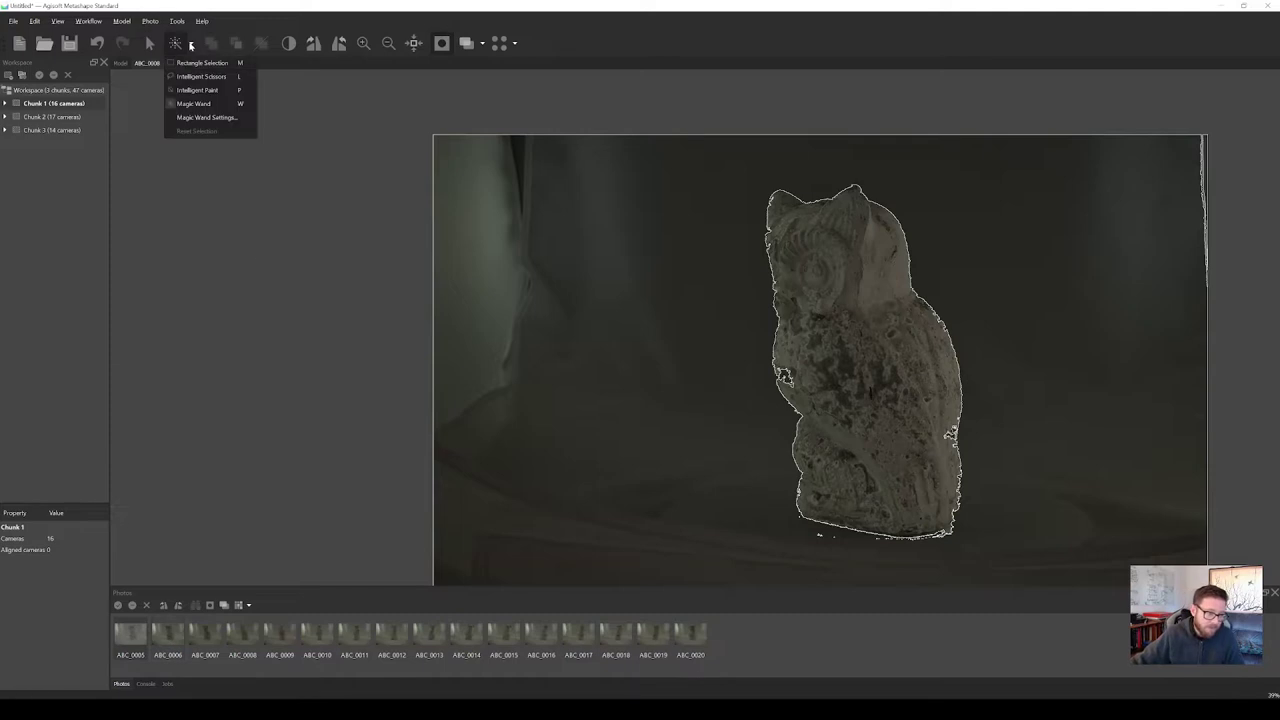
click(192, 78)
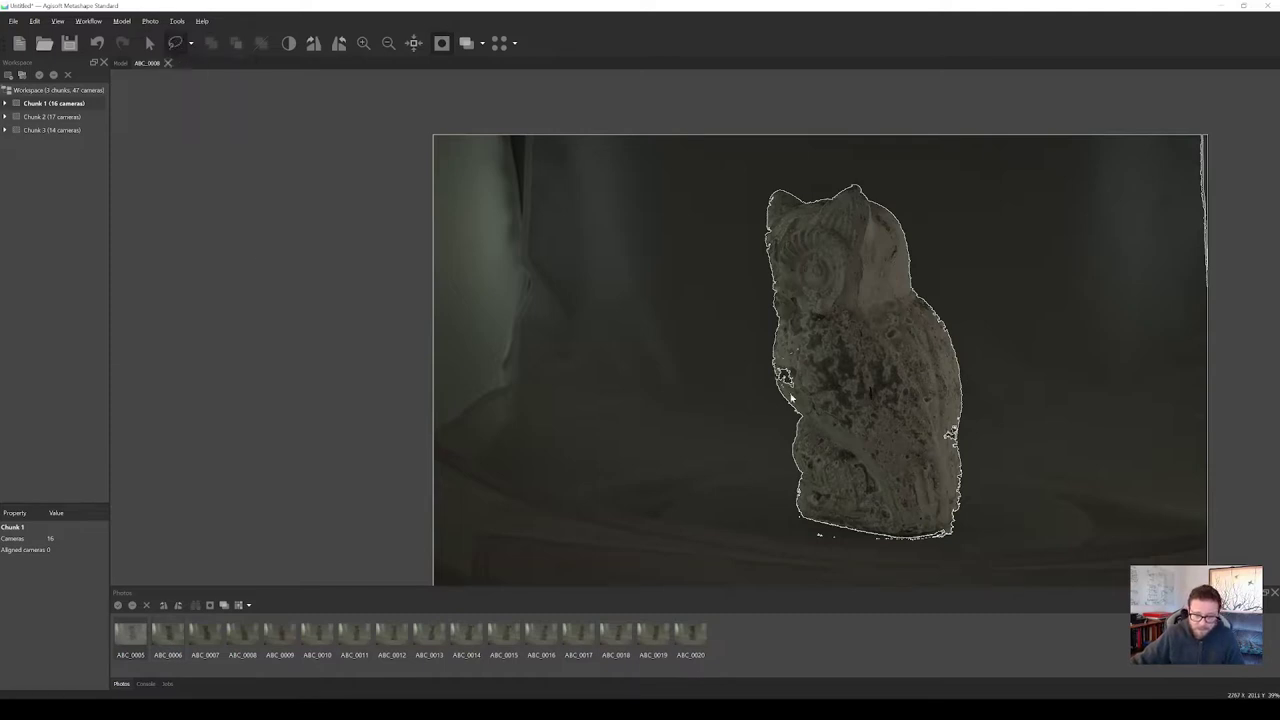
click(798, 352)
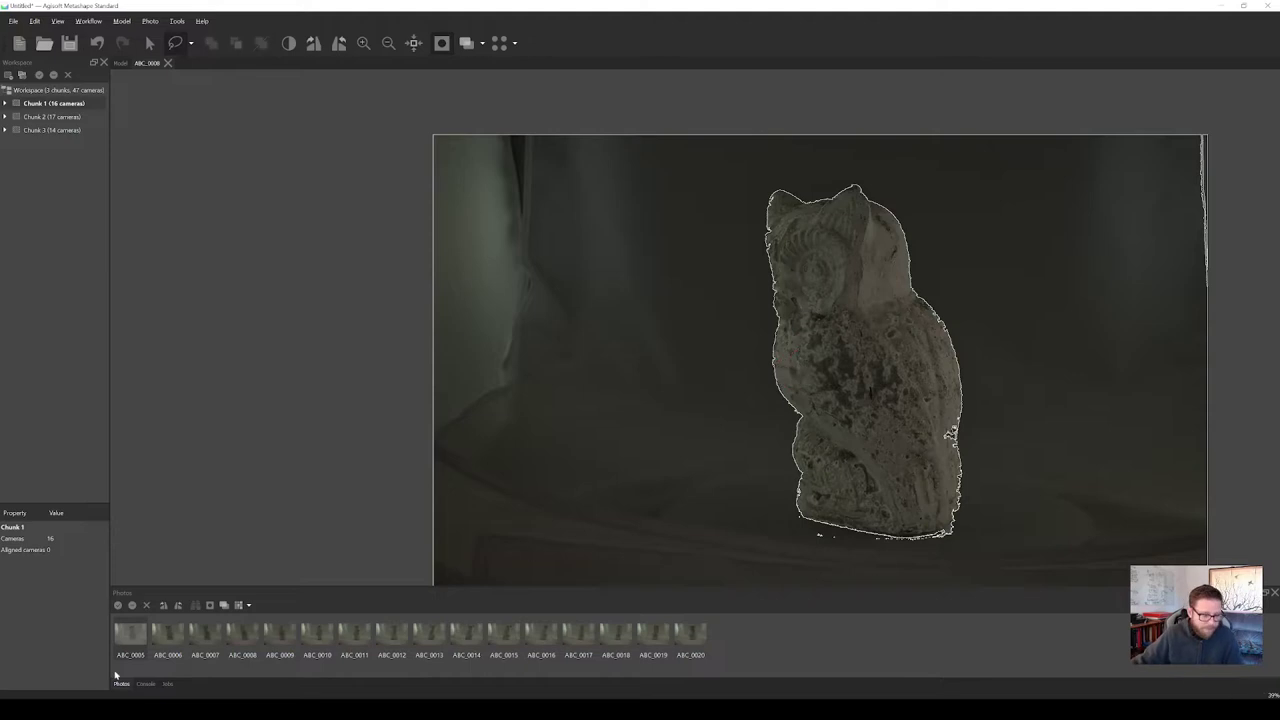
Open photo ABC_0006 and unmask the missing patches along the owl's left body edge with Intelligent Scissors.
double_click(168, 635)
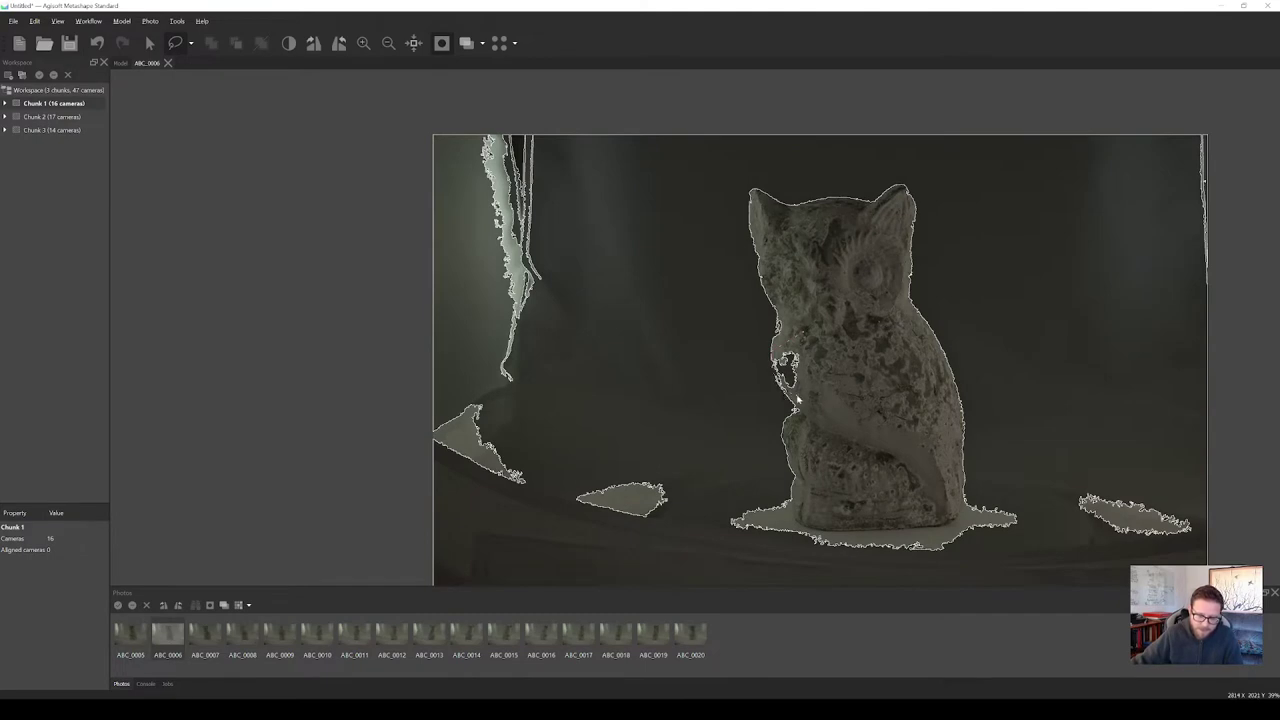
drag(805, 343, 806, 338)
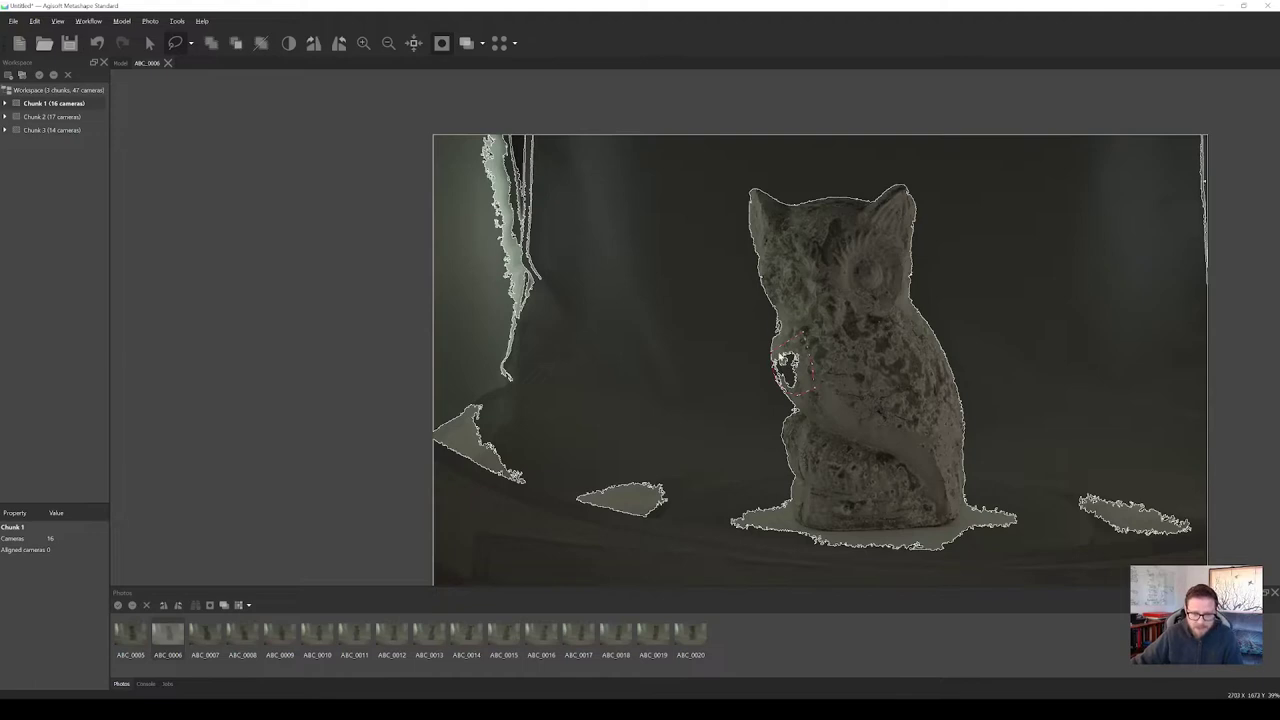
click(766, 374)
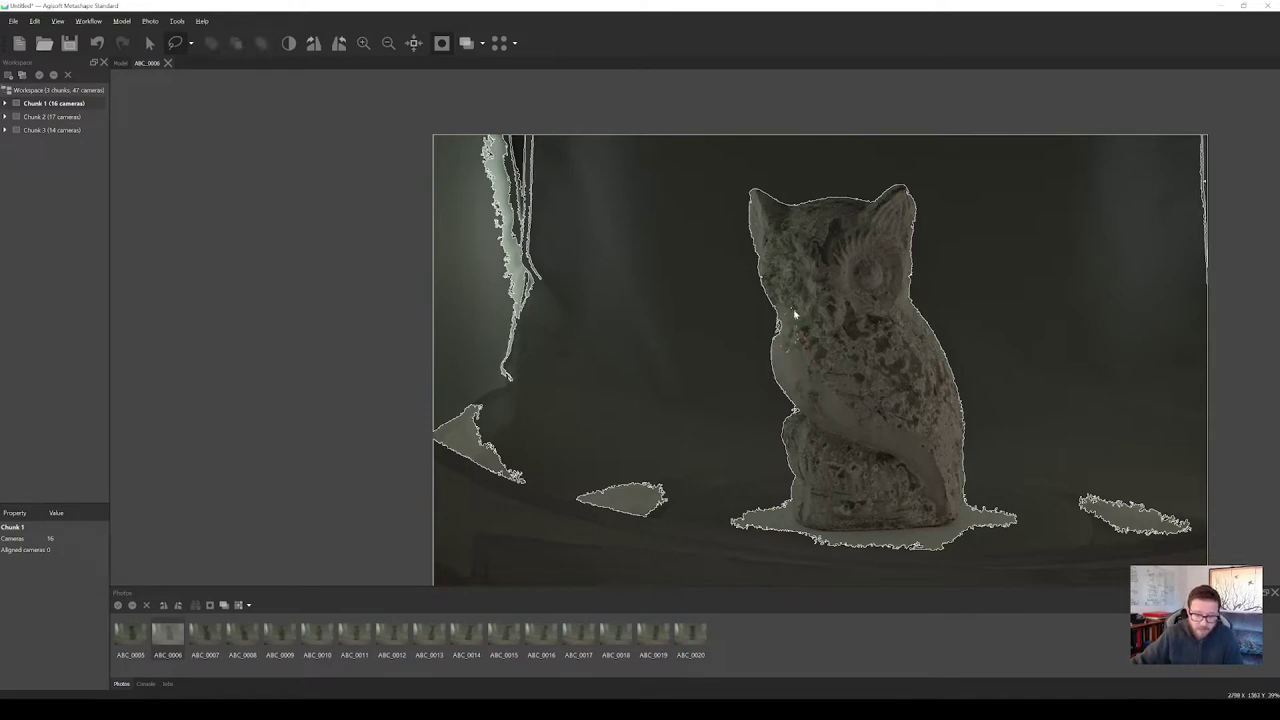
drag(794, 314, 792, 312)
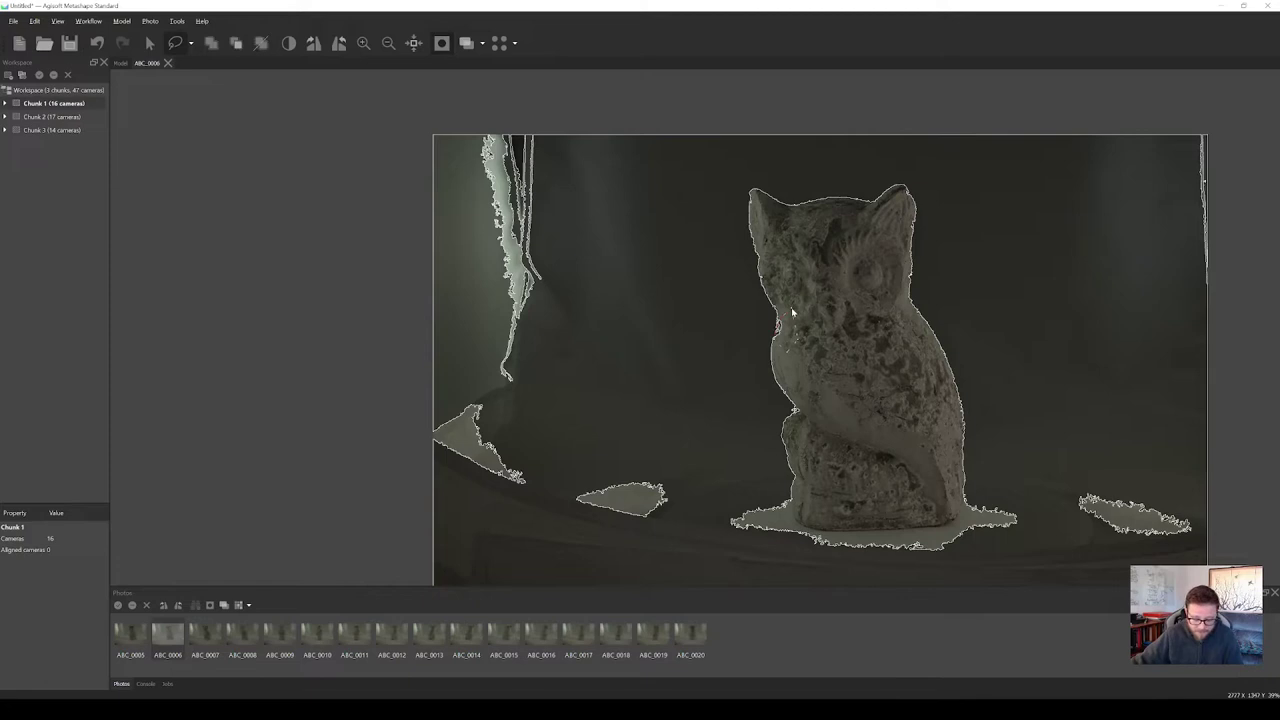
click(851, 429)
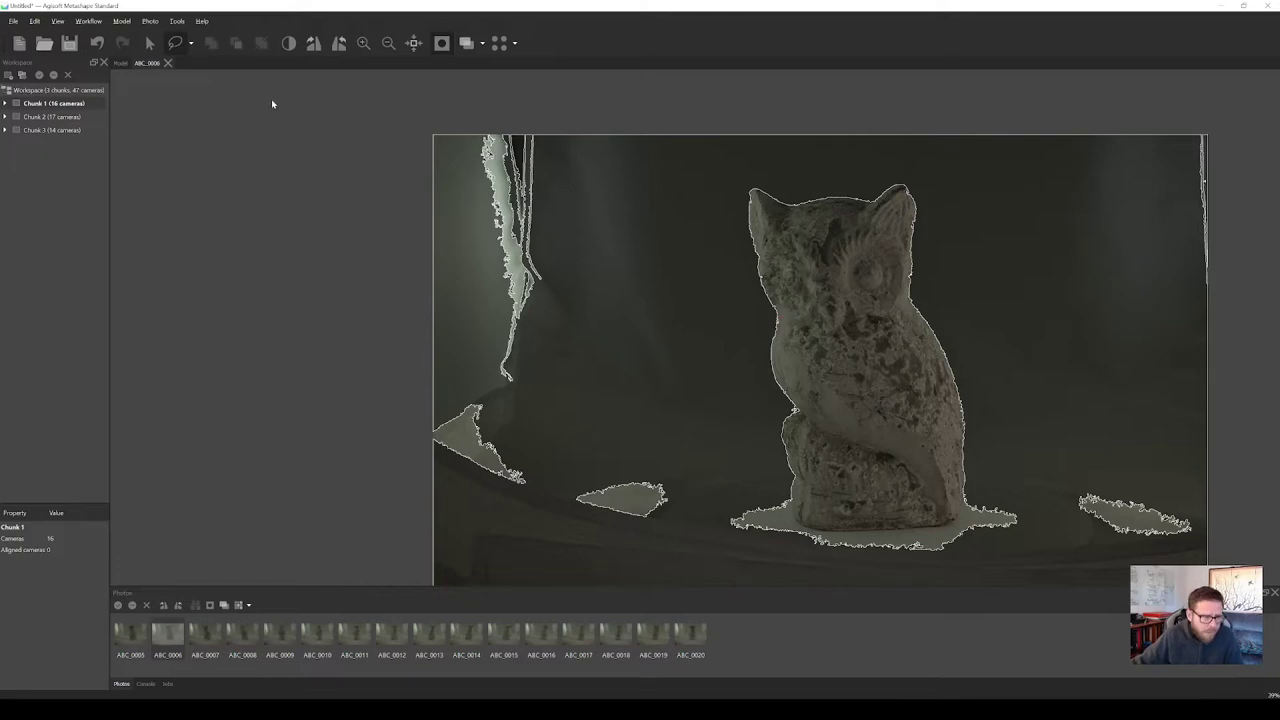
Mask out the curtain slivers and turntable patches left of the owl in ABC_0006 with rectangle selections.
click(190, 43)
click(200, 63)
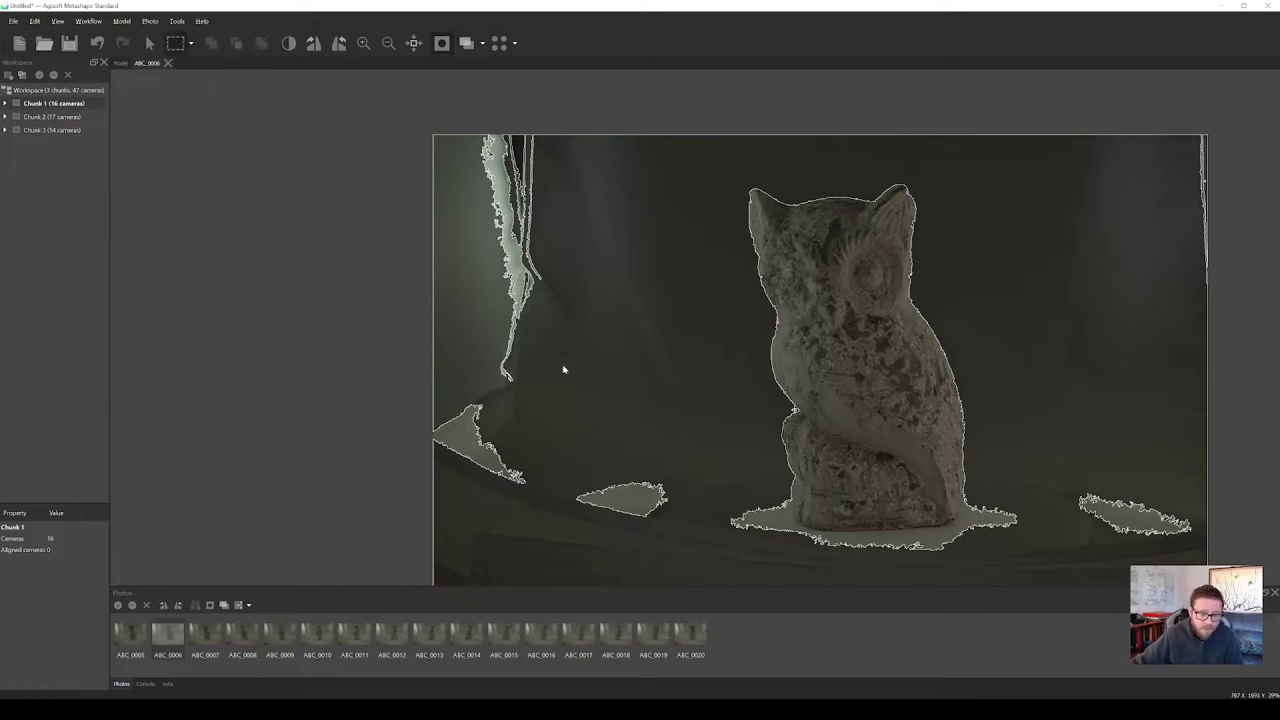
drag(342, 190, 424, 137)
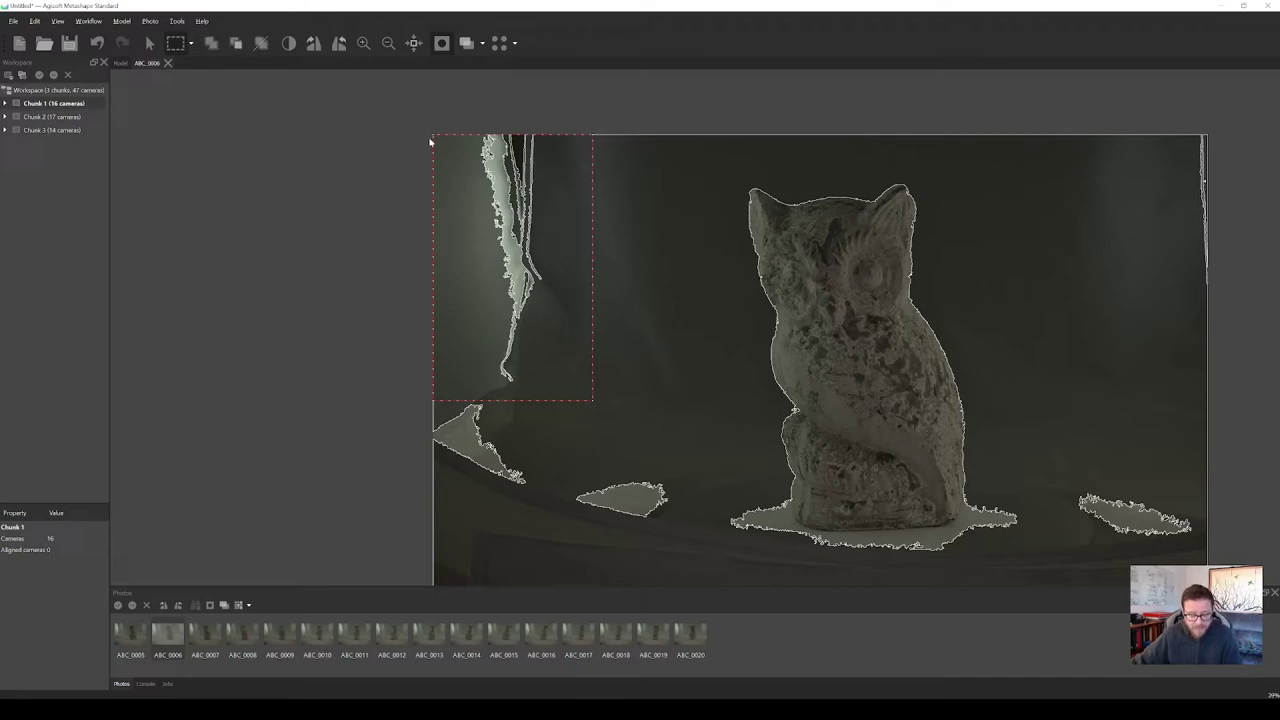
key(ctrl+shift+s)
drag(718, 325, 460, 571)
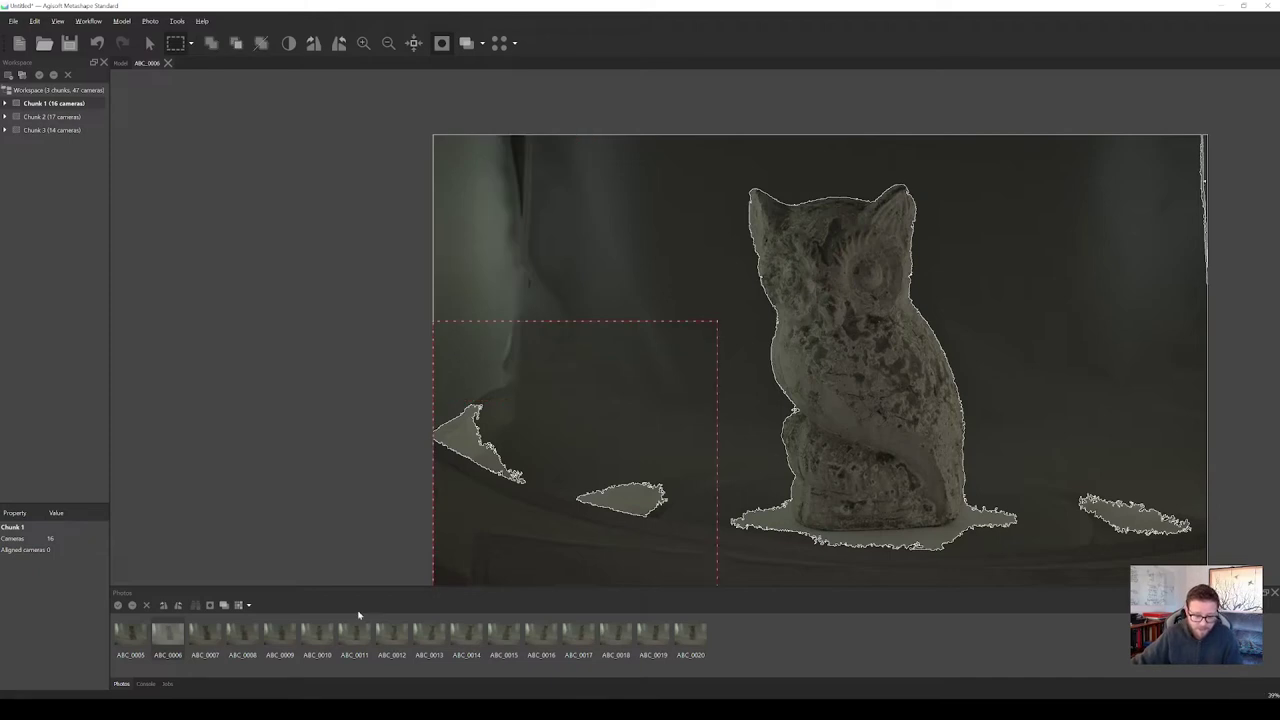
key(ctrl+shift+s)
Mask out the turntable patch right of the owl and the sliver along the photo's upper right edge with rectangle selections.
drag(1020, 427, 1215, 598)
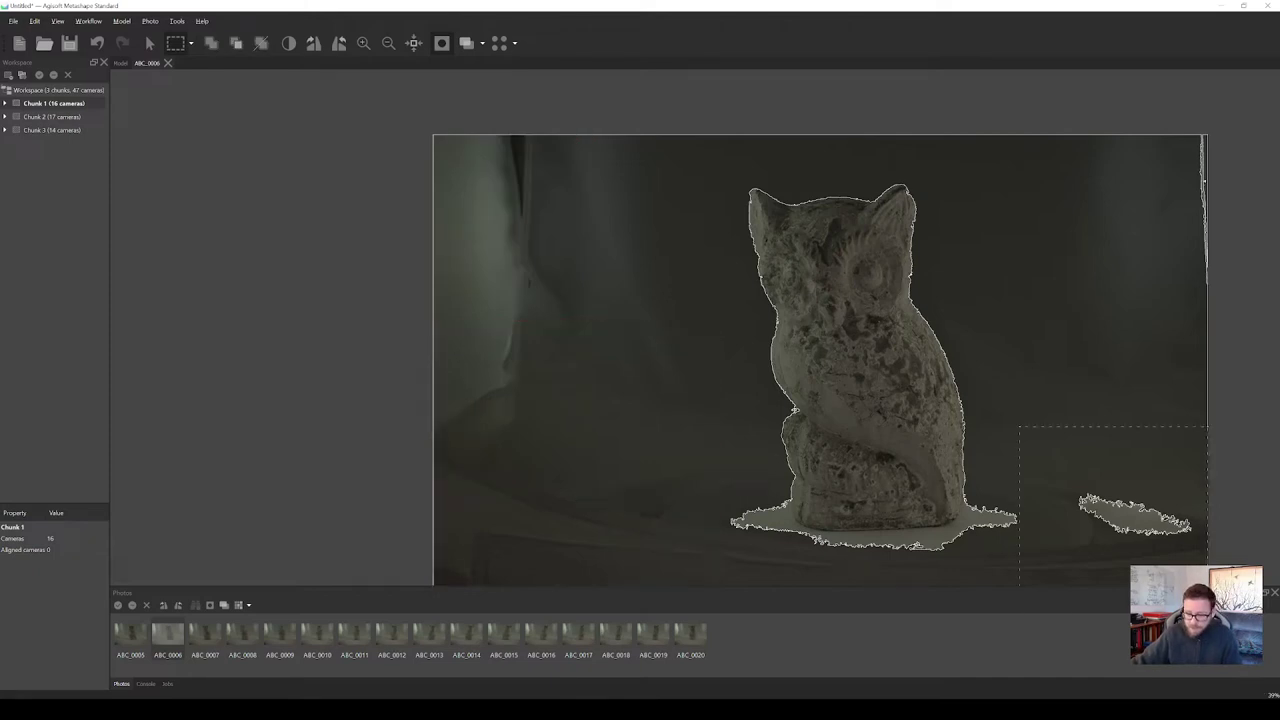
key(ctrl+shift+s)
drag(1166, 330, 1212, 110)
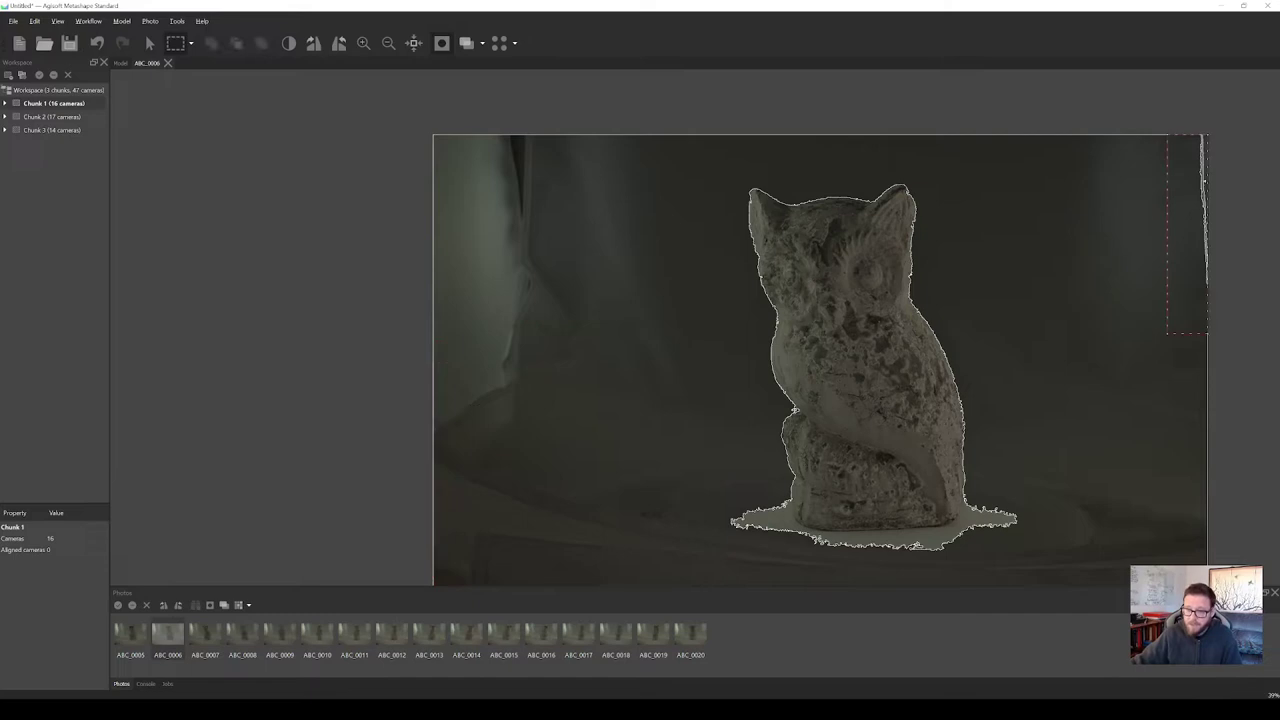
key(ctrl+shift+s)
Trim the unmasked turntable areas extending from both sides of the owl's base with rectangle selections.
drag(1047, 485, 971, 555)
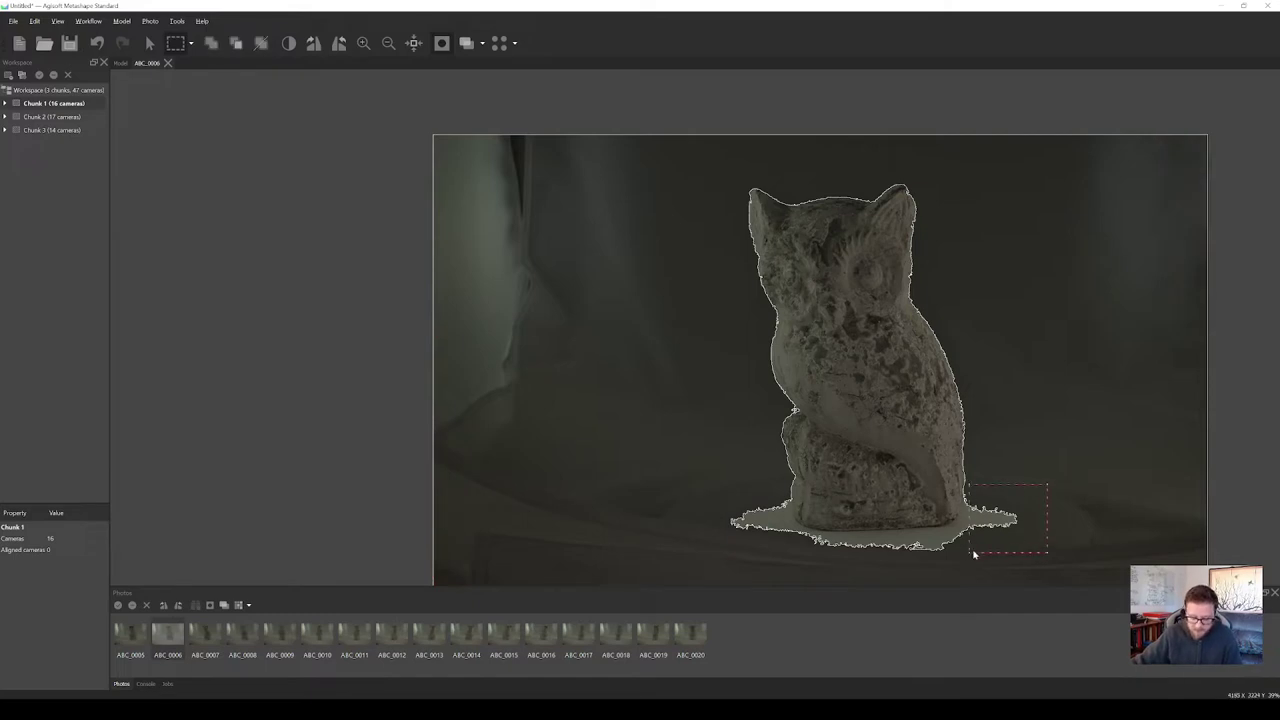
key(ctrl+shift+s)
drag(724, 491, 789, 553)
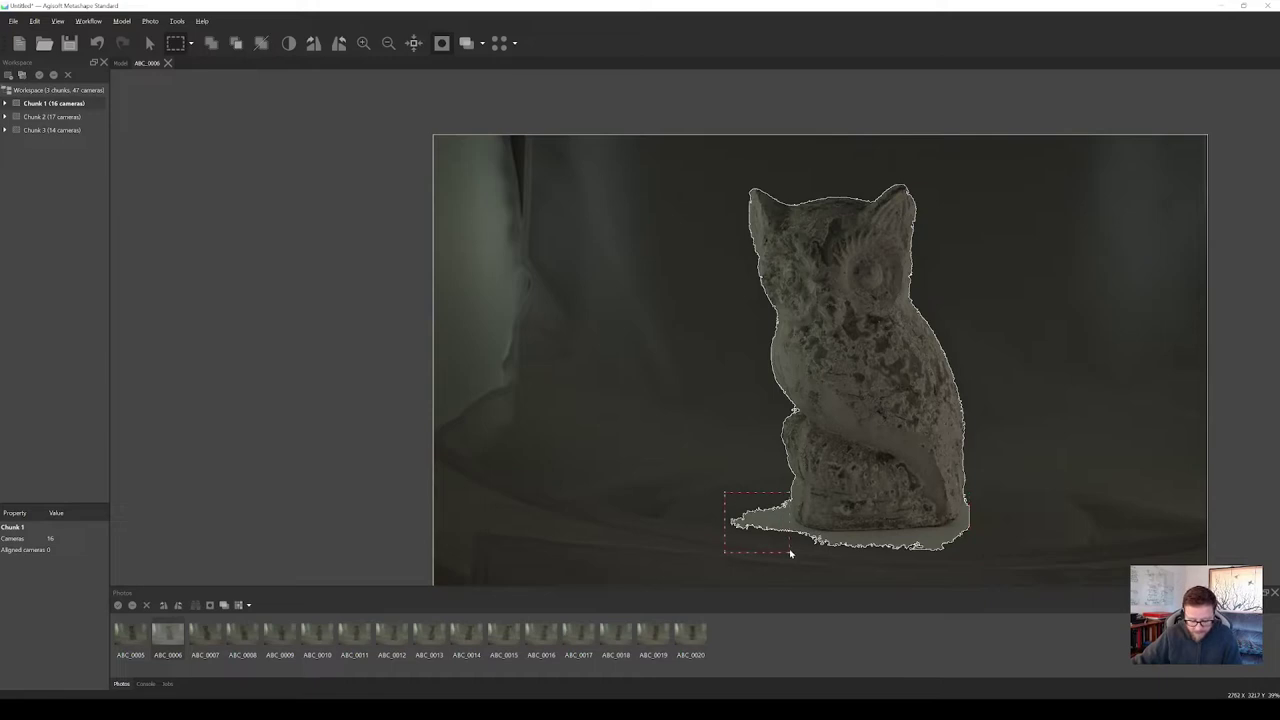
key(ctrl+shift+s)
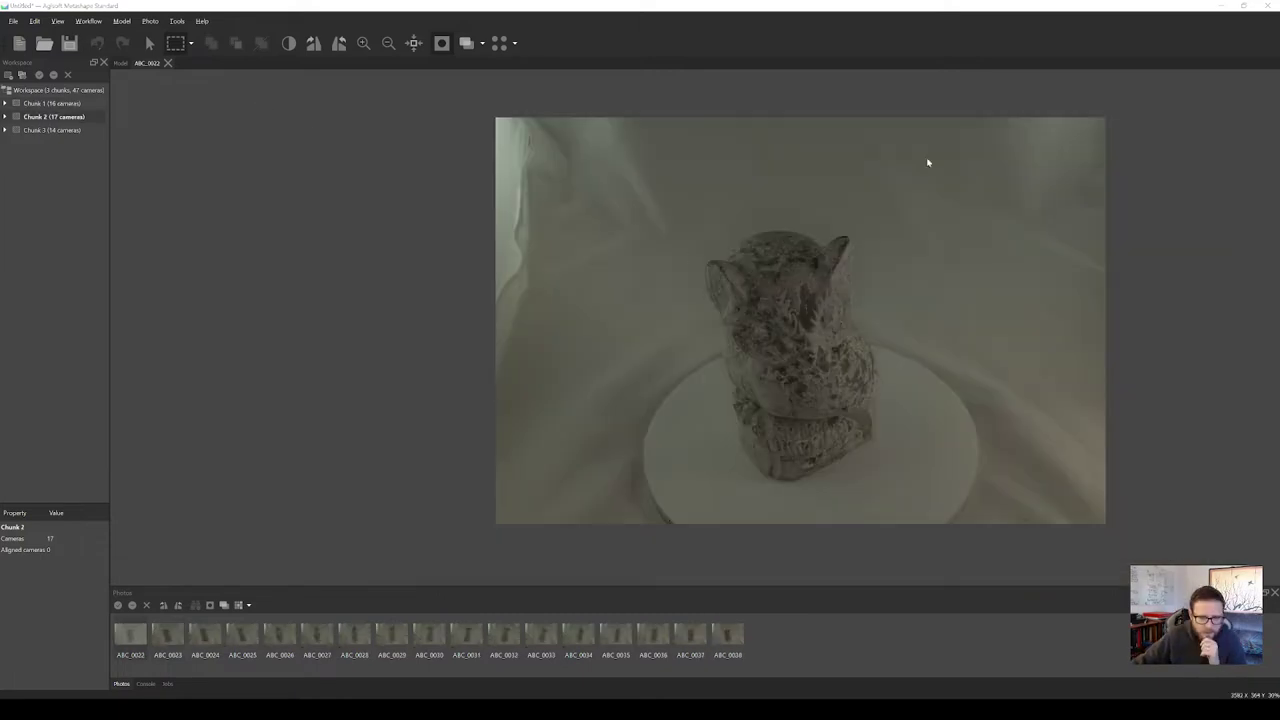
Generate masks for all Chunk 2 cameras from background2.jpg in the backgrounds folder, using From Background, Replacement and a tolerance of 5.
click(55, 104)
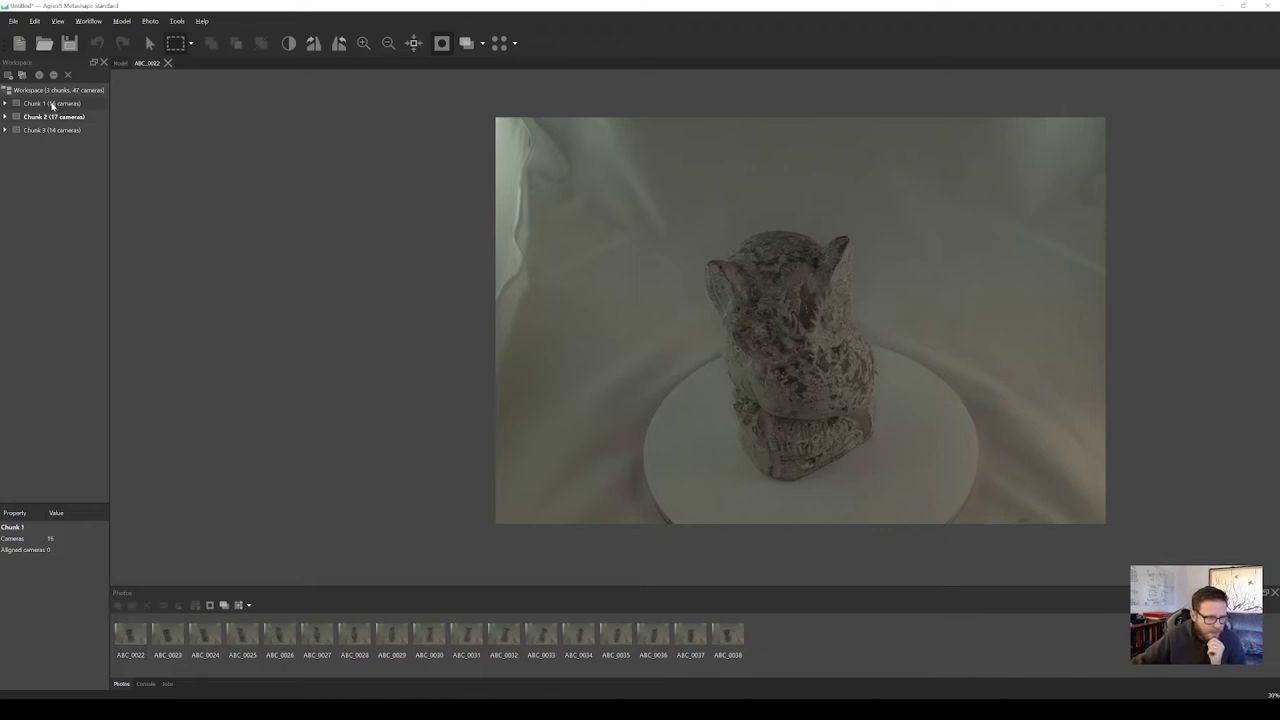
click(58, 117)
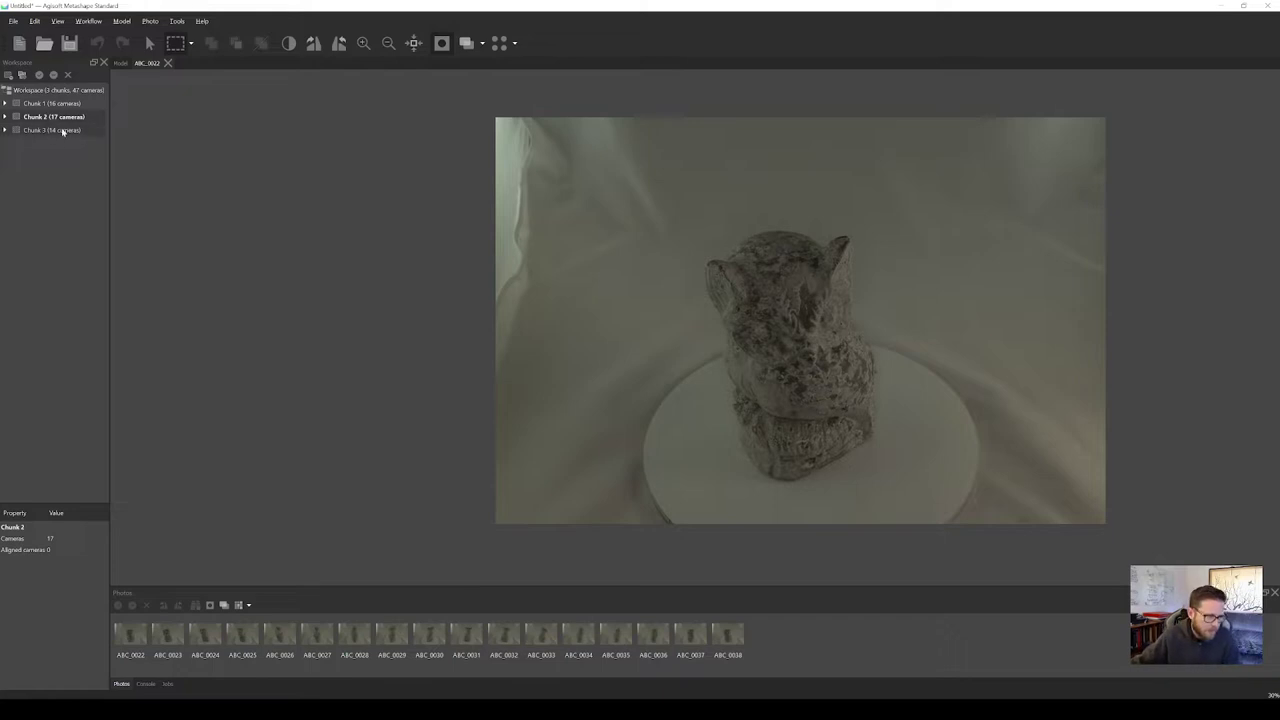
right_click(139, 633)
mouse_move(220, 537)
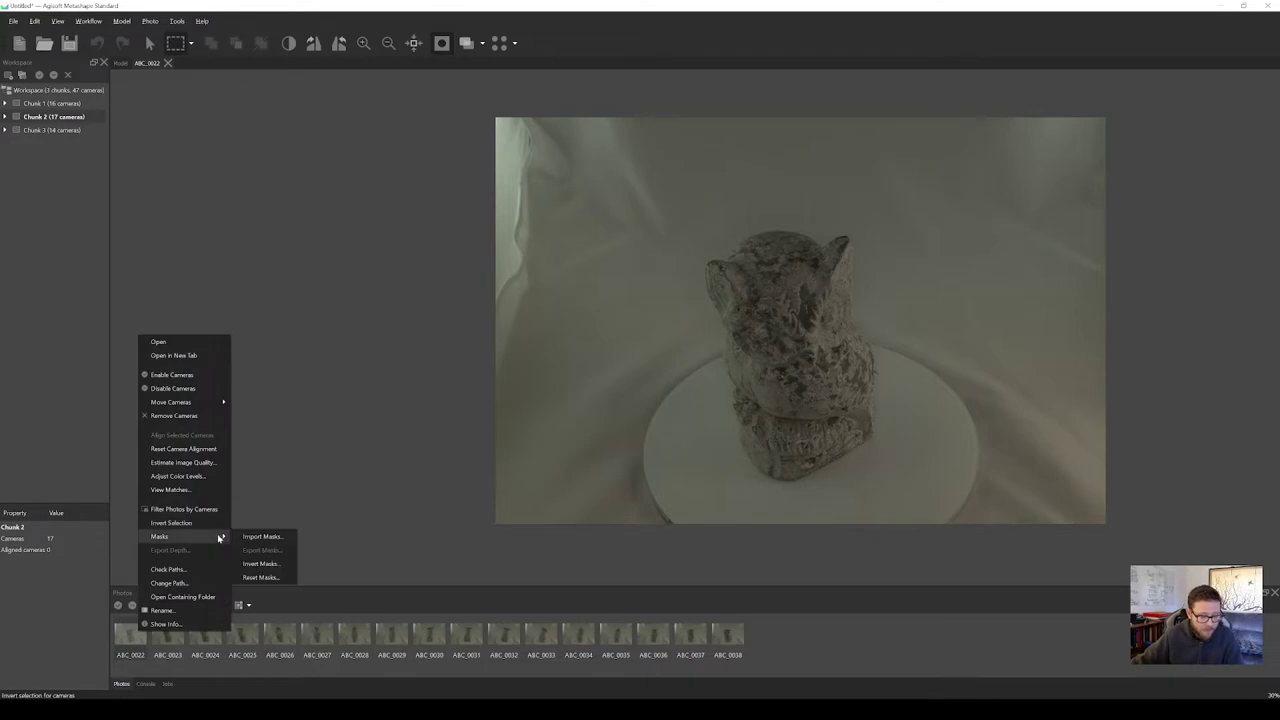
click(266, 537)
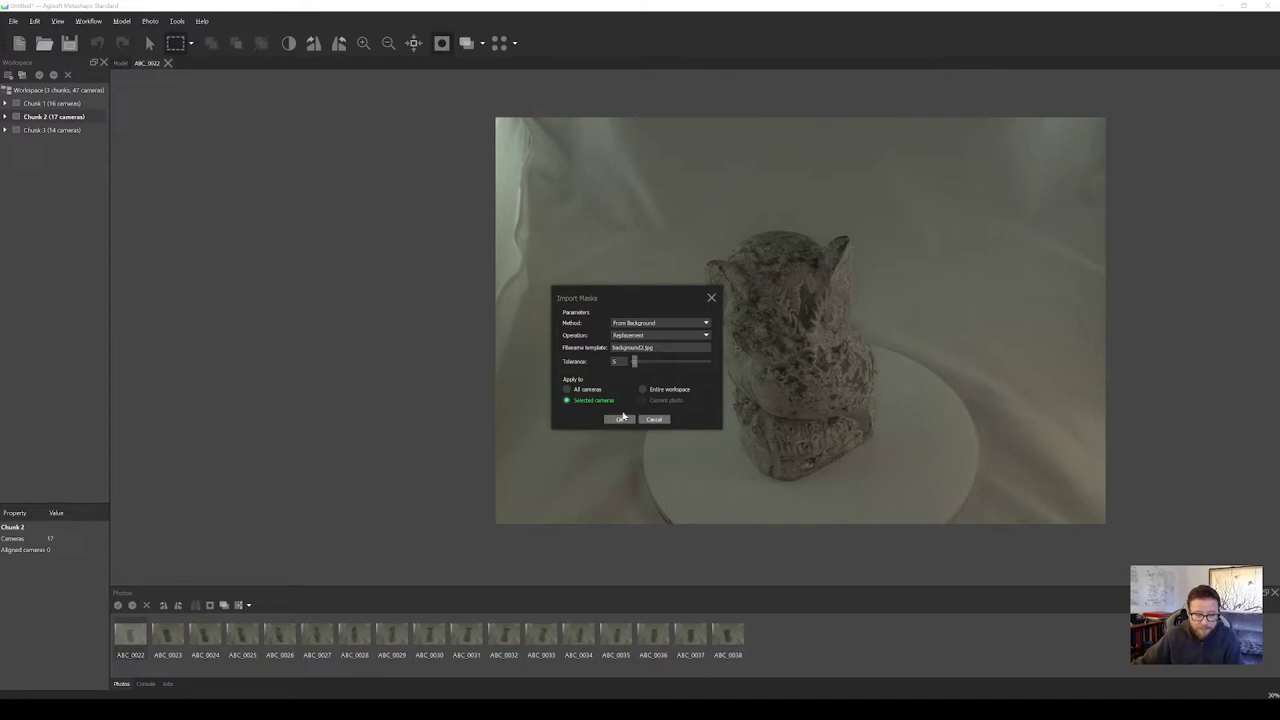
click(569, 390)
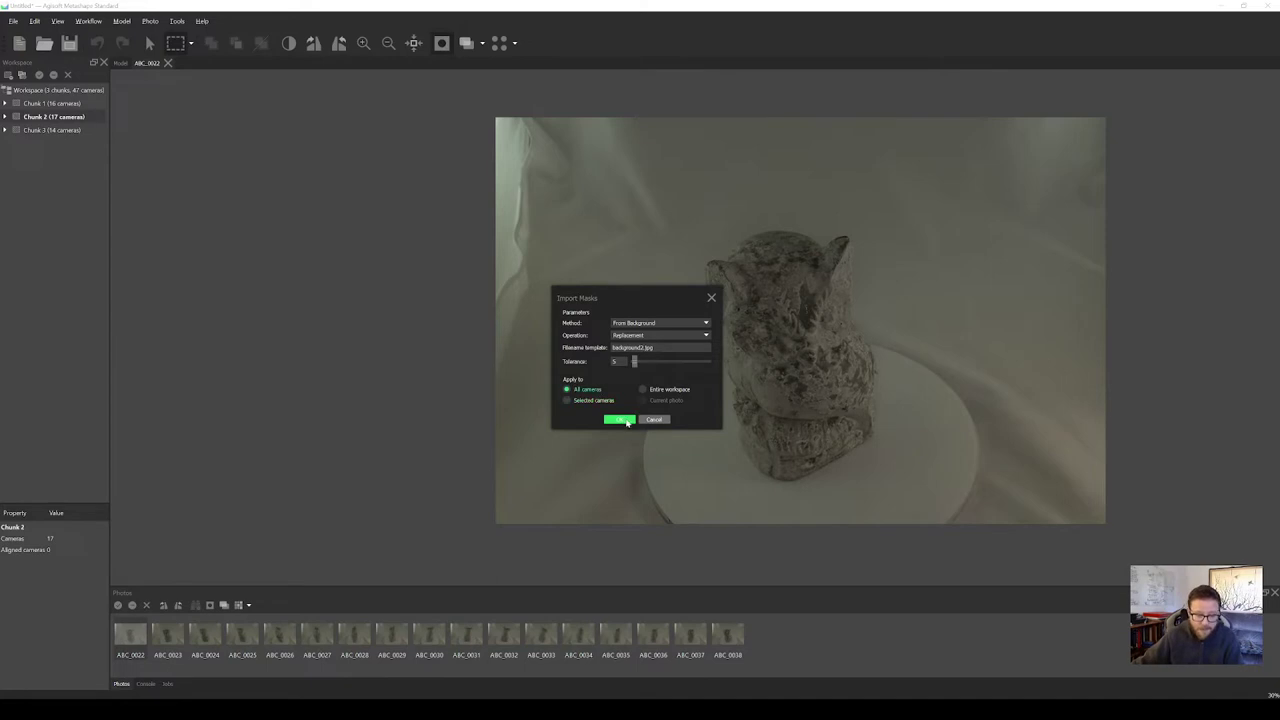
click(621, 420)
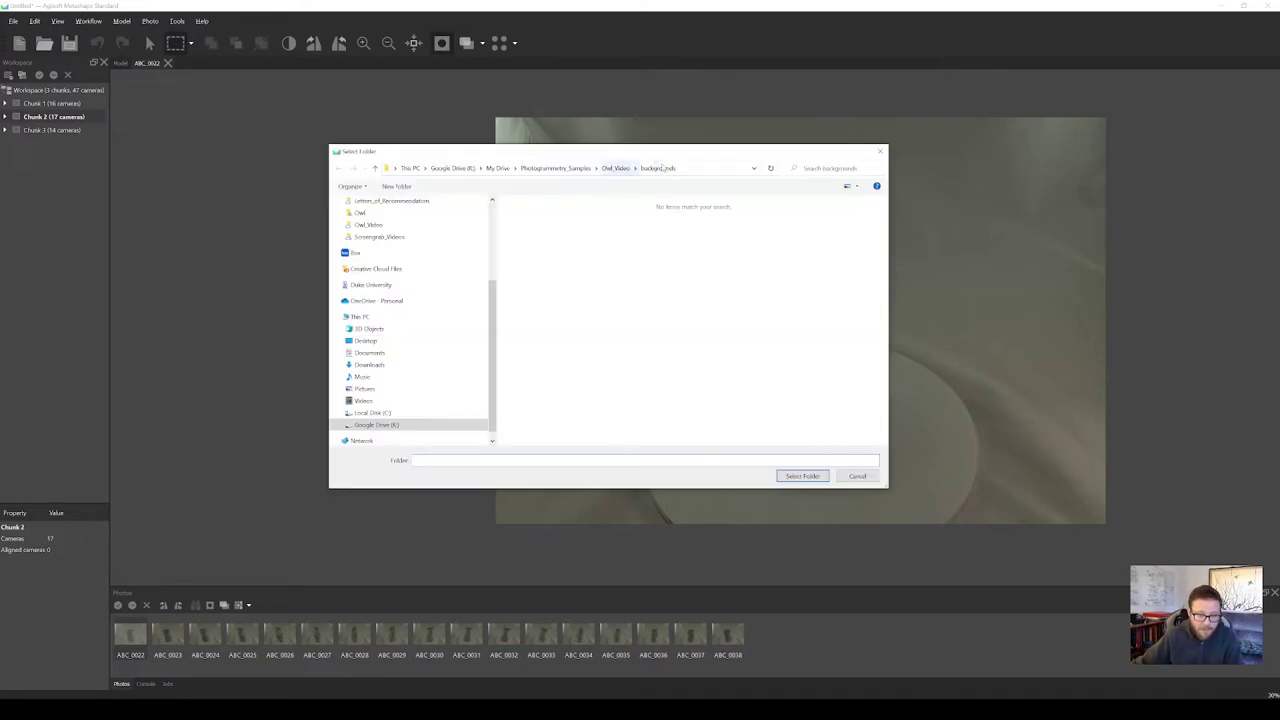
click(802, 476)
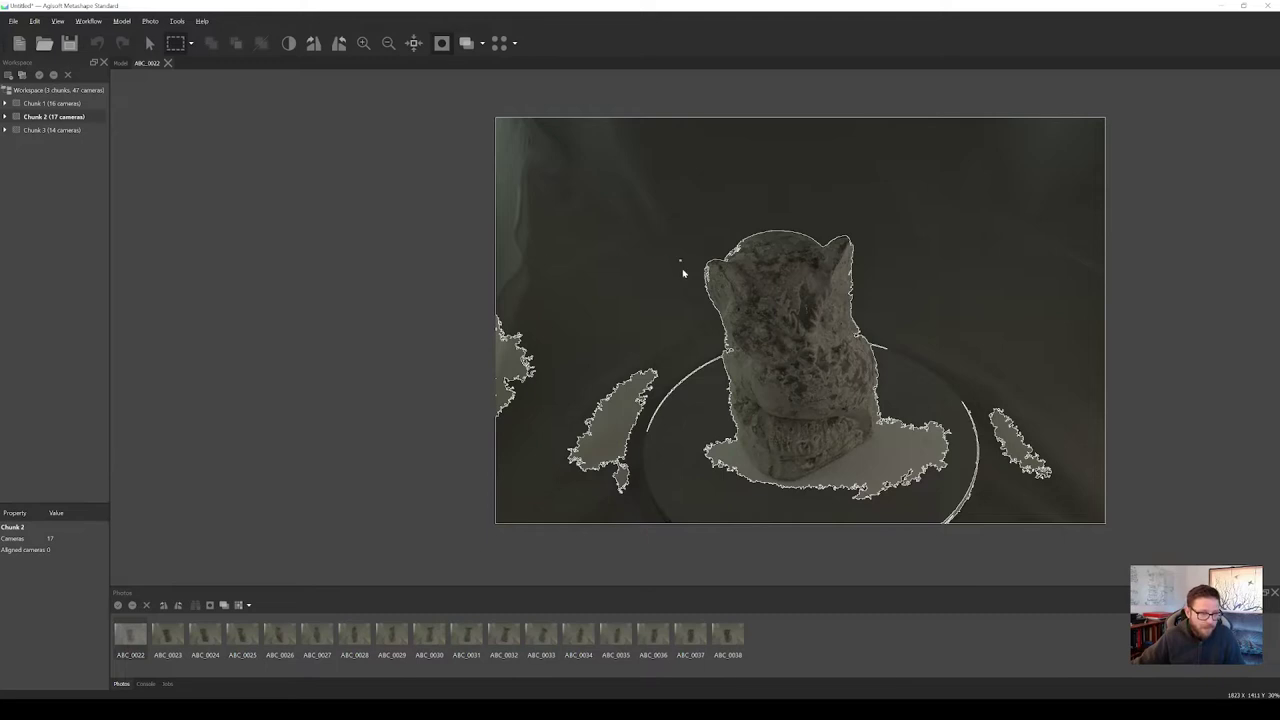
Mask out the stray unmasked patches left of the owl in ABC_0022 with one rectangle selection.
drag(680, 261, 404, 558)
key(ctrl+shift+s)
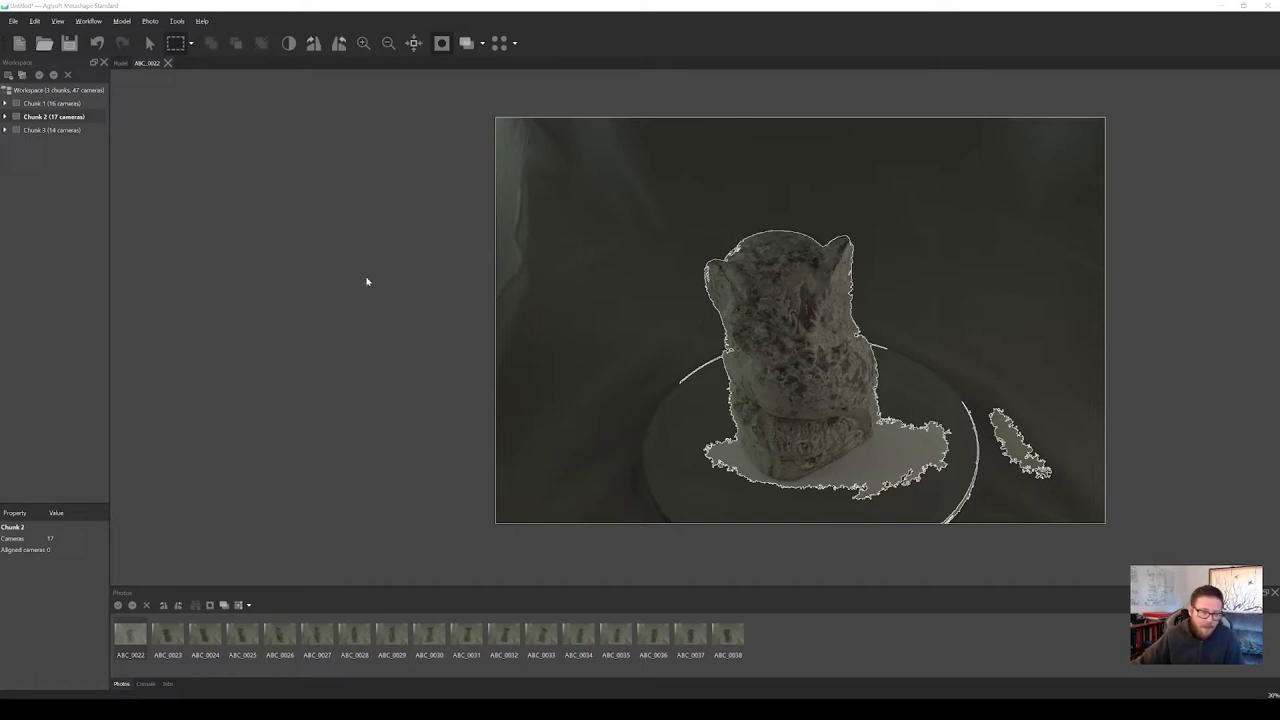
Open the Owl_Photogrammetry.psx project from the Owl folder, discarding the current project's changes, and activate Chunk 1.
click(13, 21)
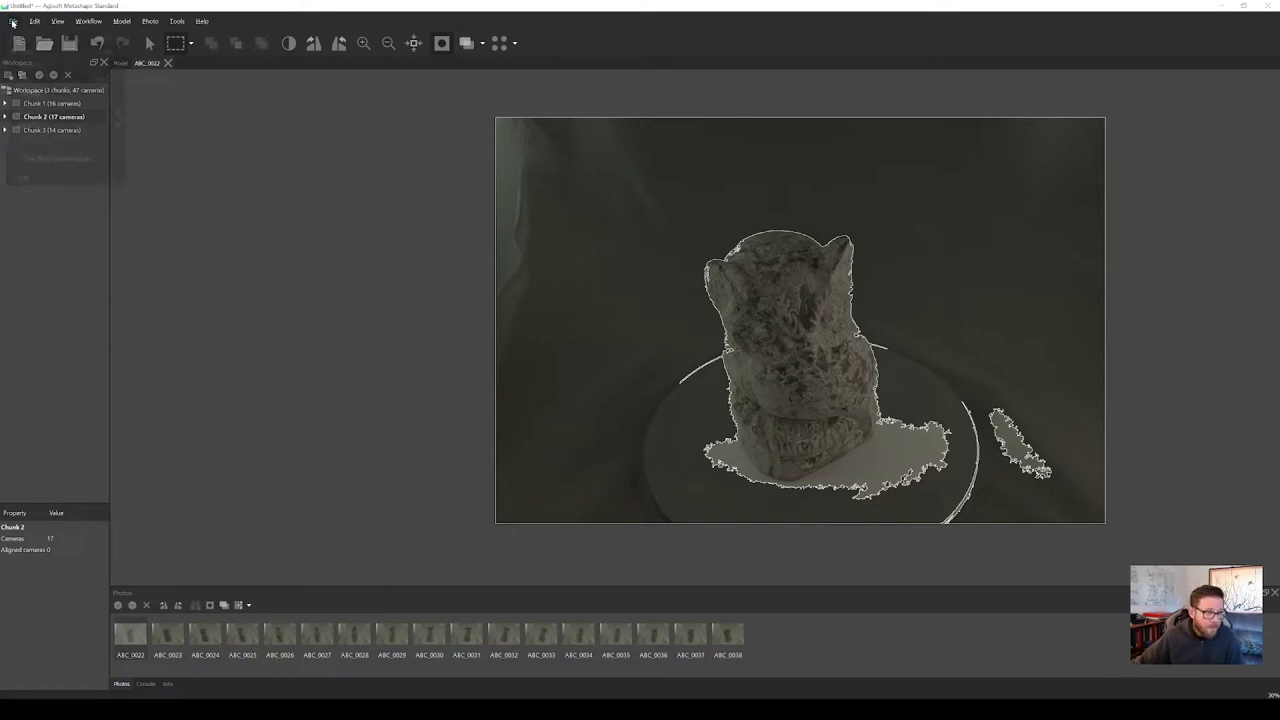
click(35, 58)
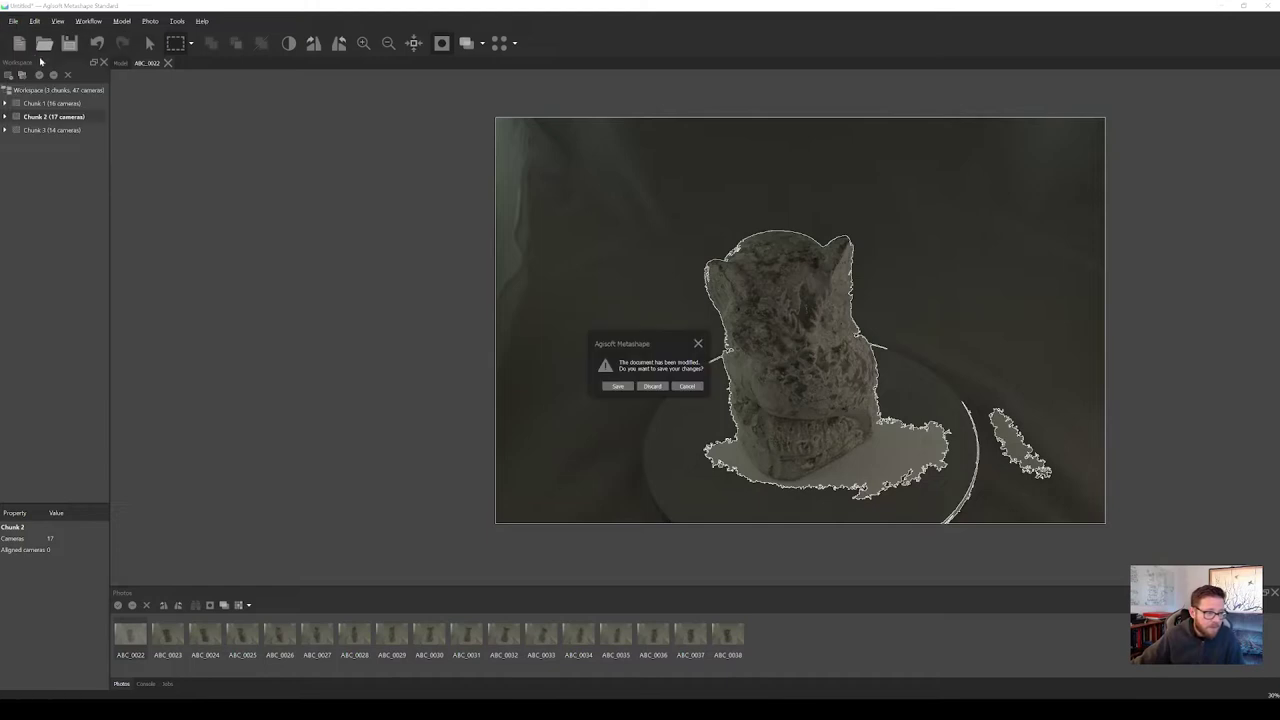
click(652, 386)
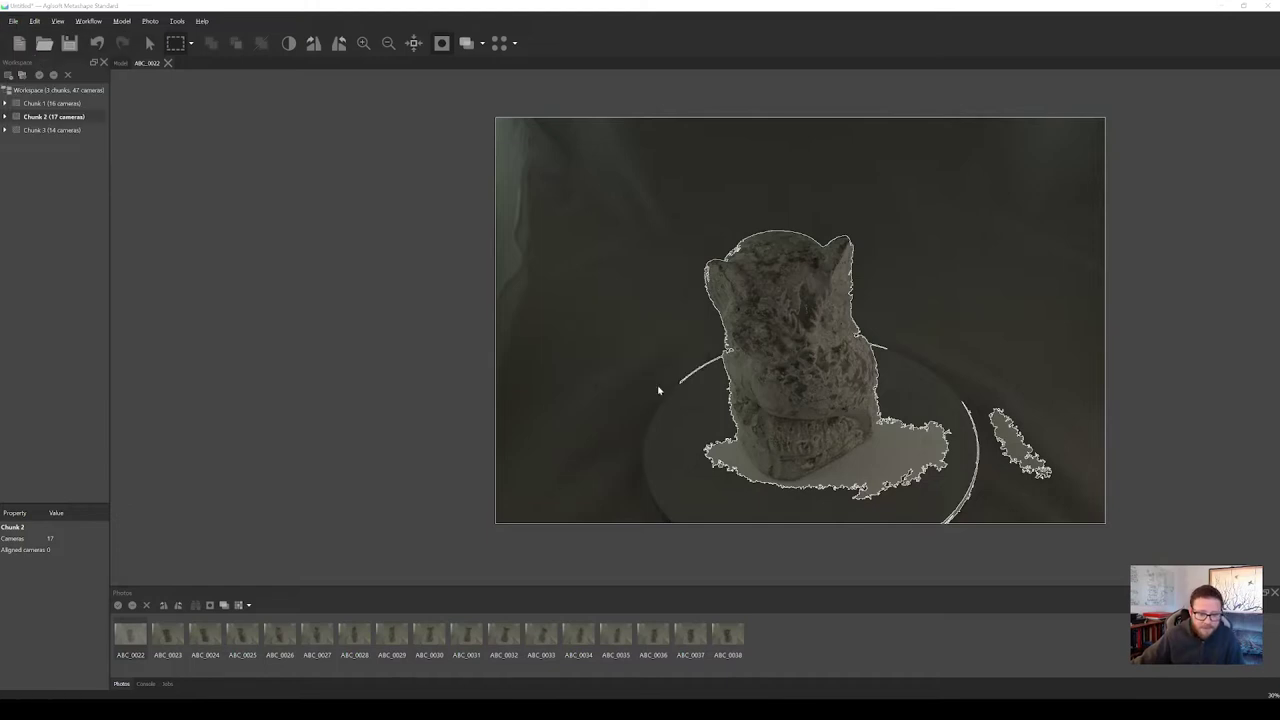
click(641, 220)
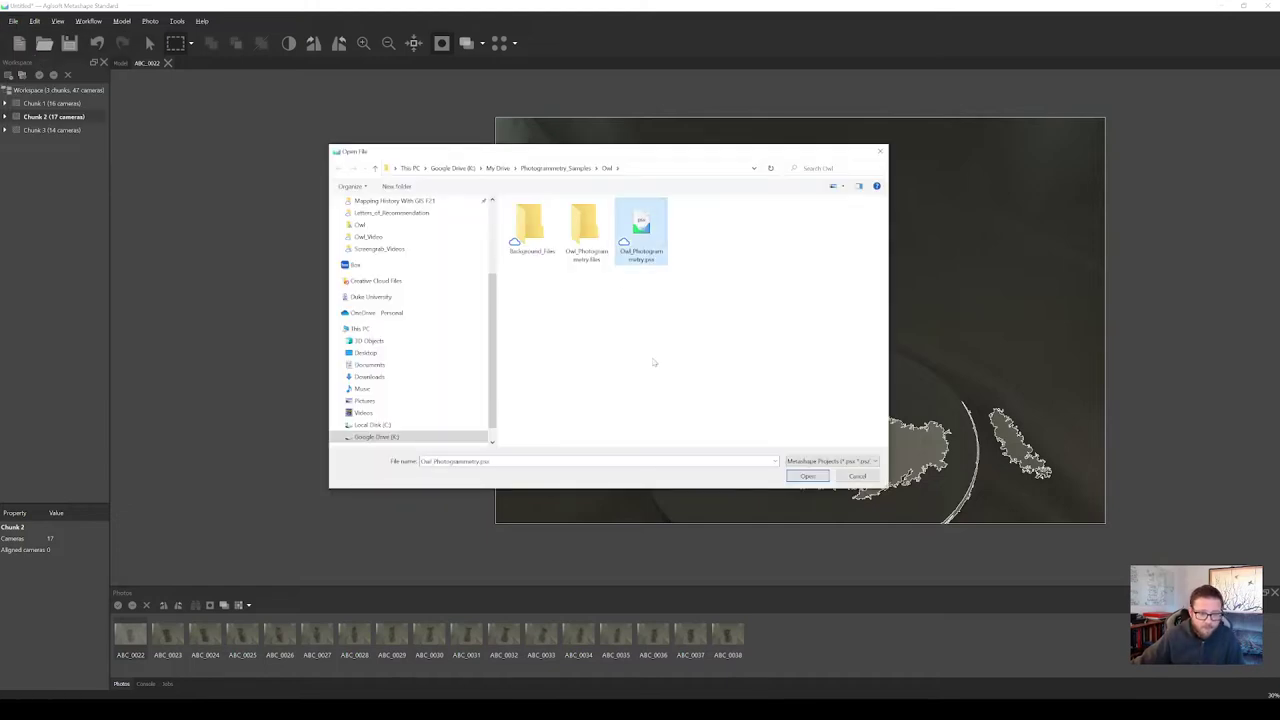
click(812, 477)
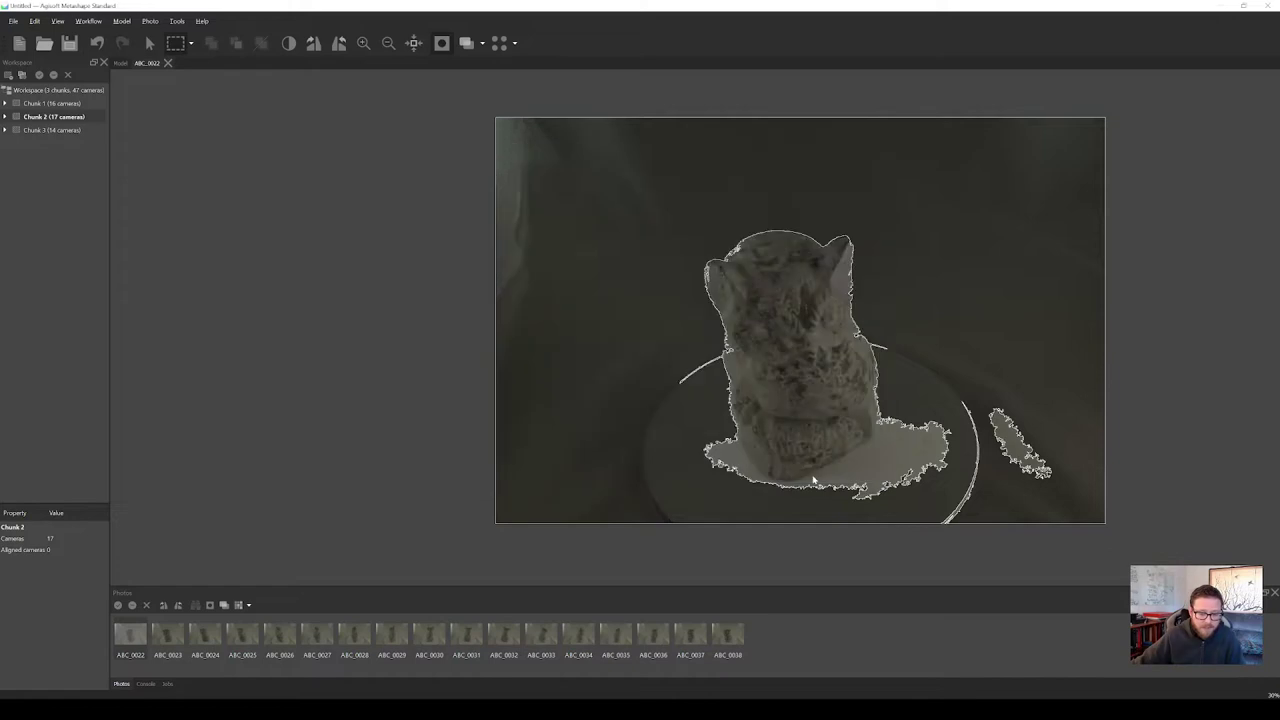
double_click(80, 104)
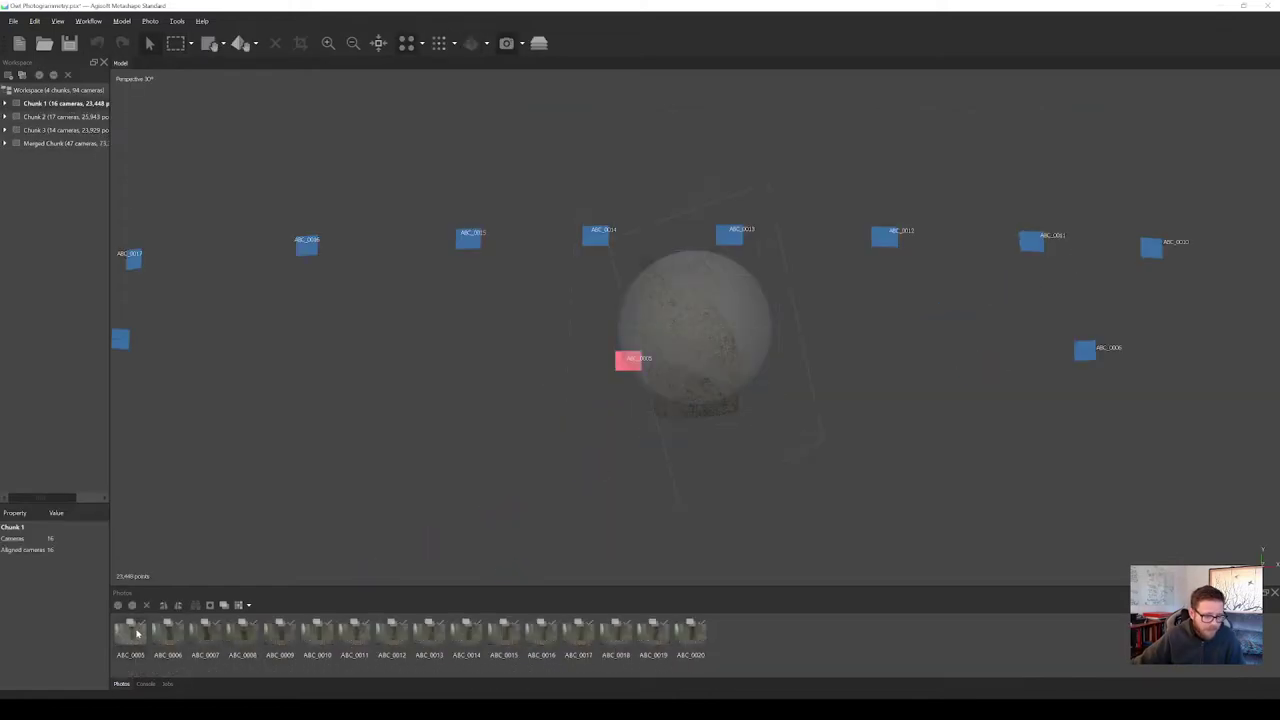
Review the Chunk 1 photo masks from ABC_0005 through ABC_0013 for gaps on the owl and unmasked turntable around its base.
double_click(628, 360)
double_click(167, 632)
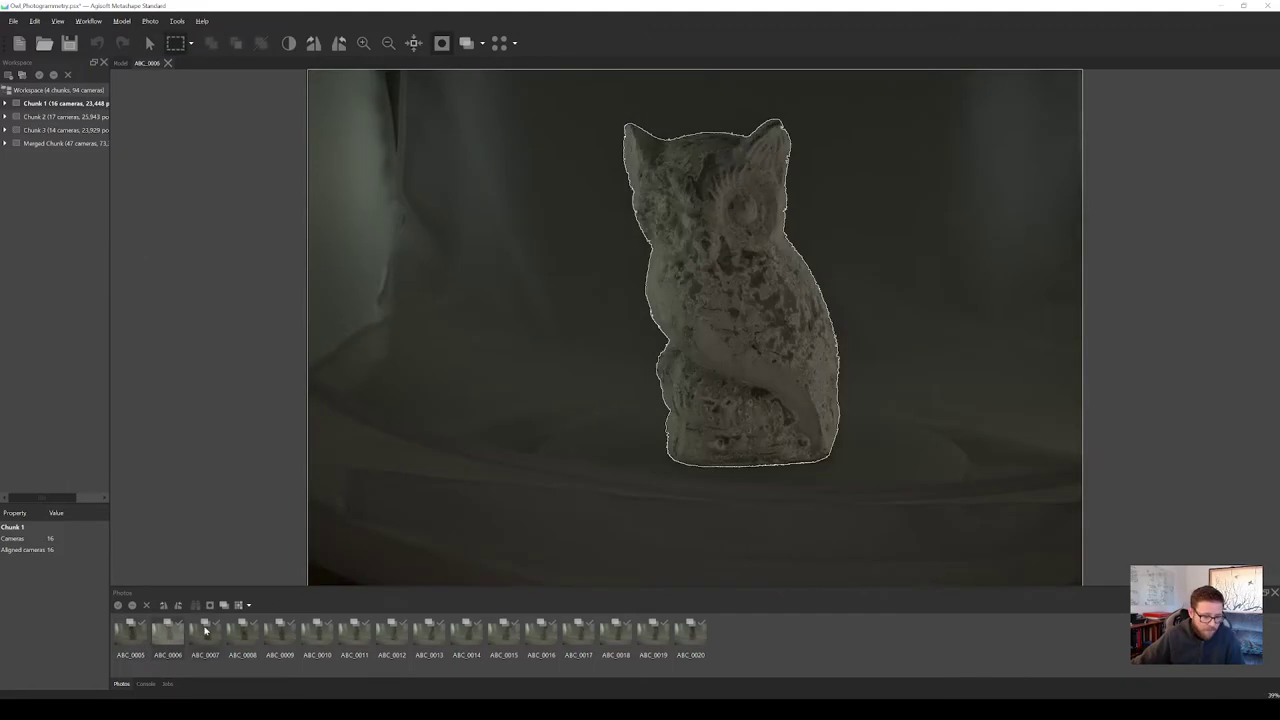
double_click(206, 632)
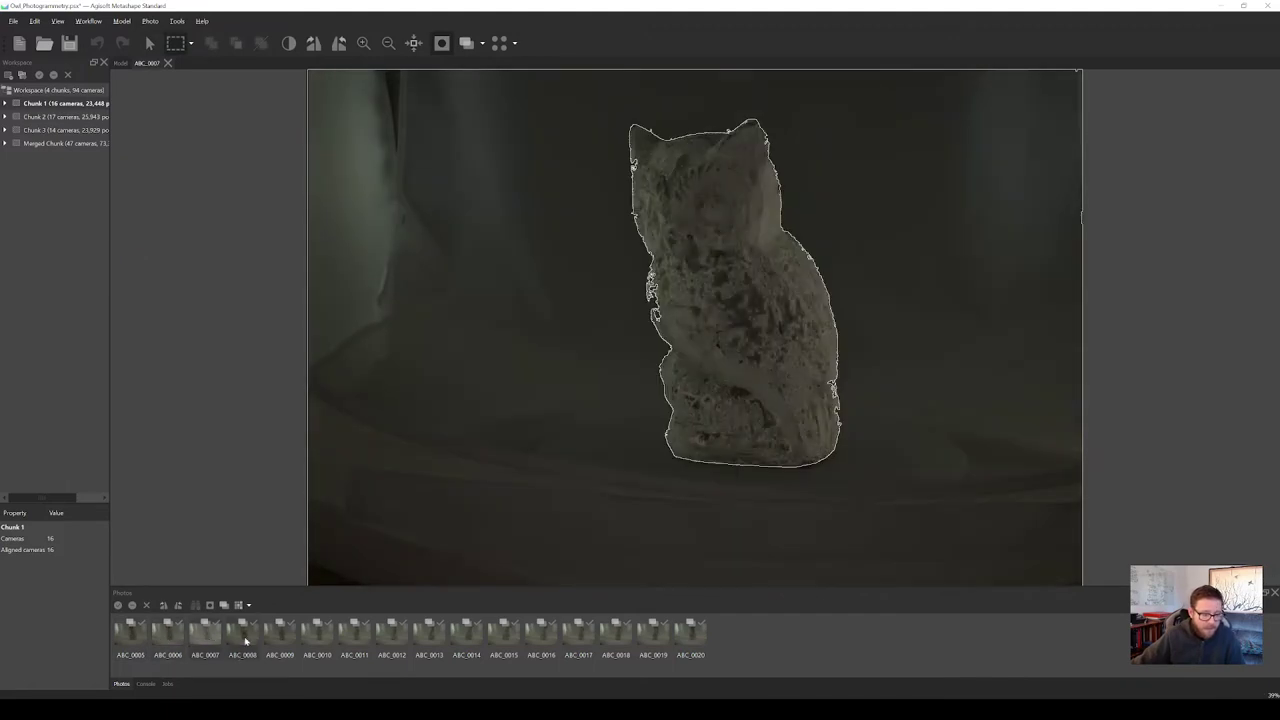
double_click(245, 638)
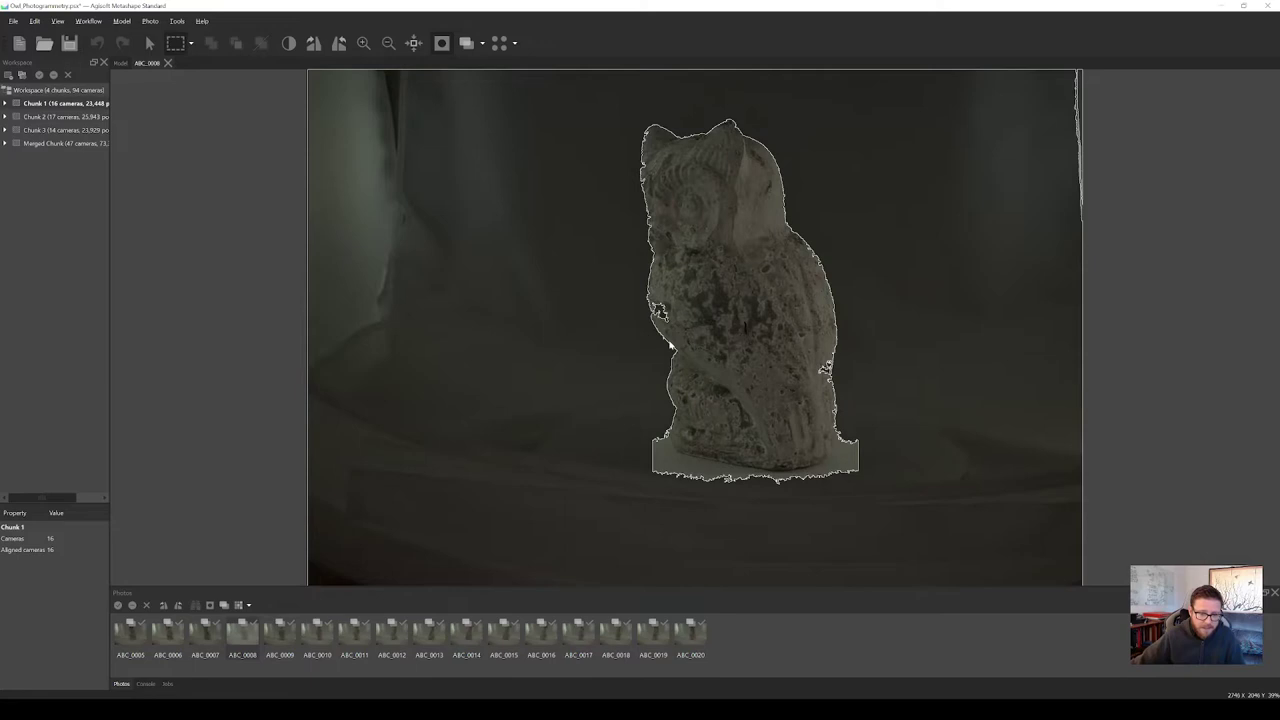
double_click(281, 638)
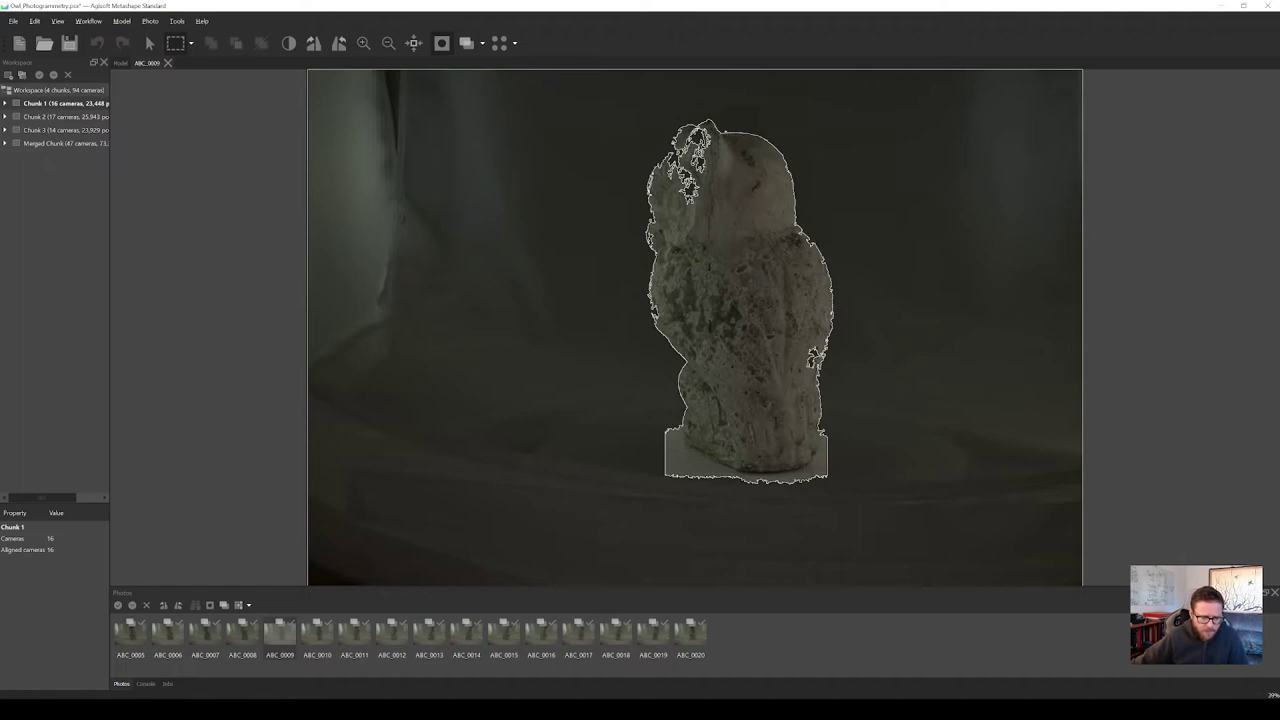
double_click(316, 638)
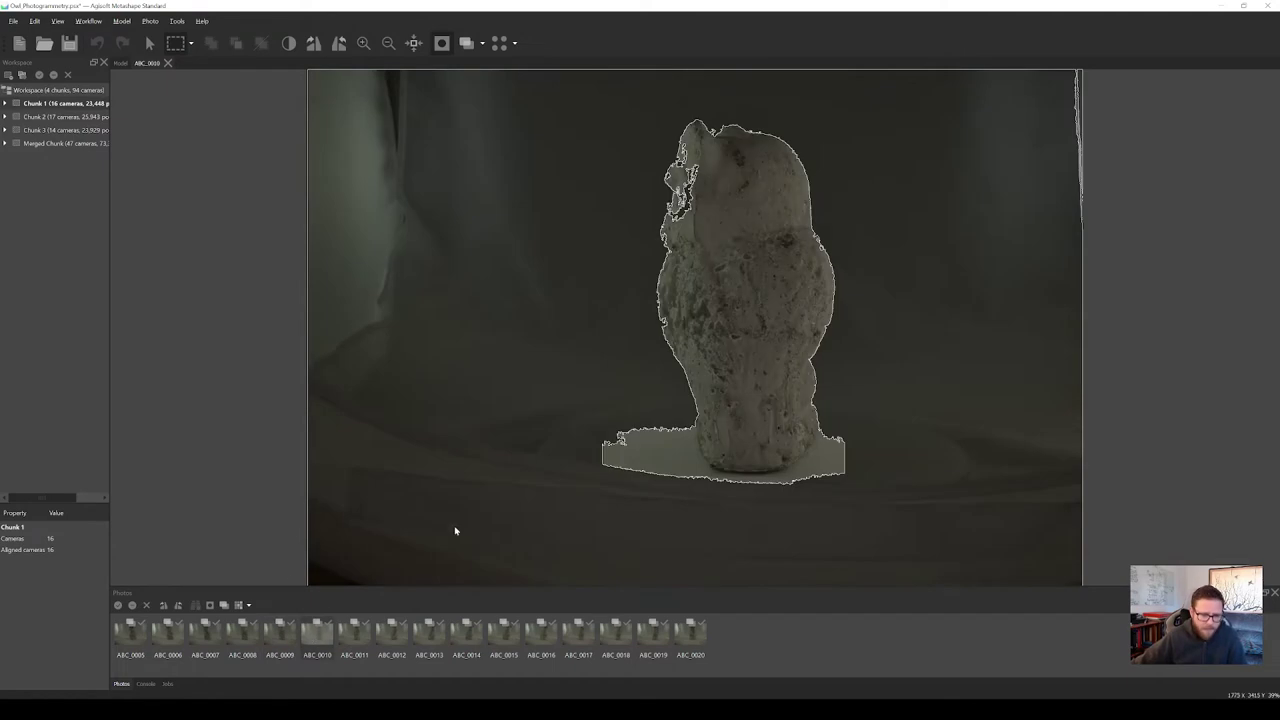
double_click(141, 632)
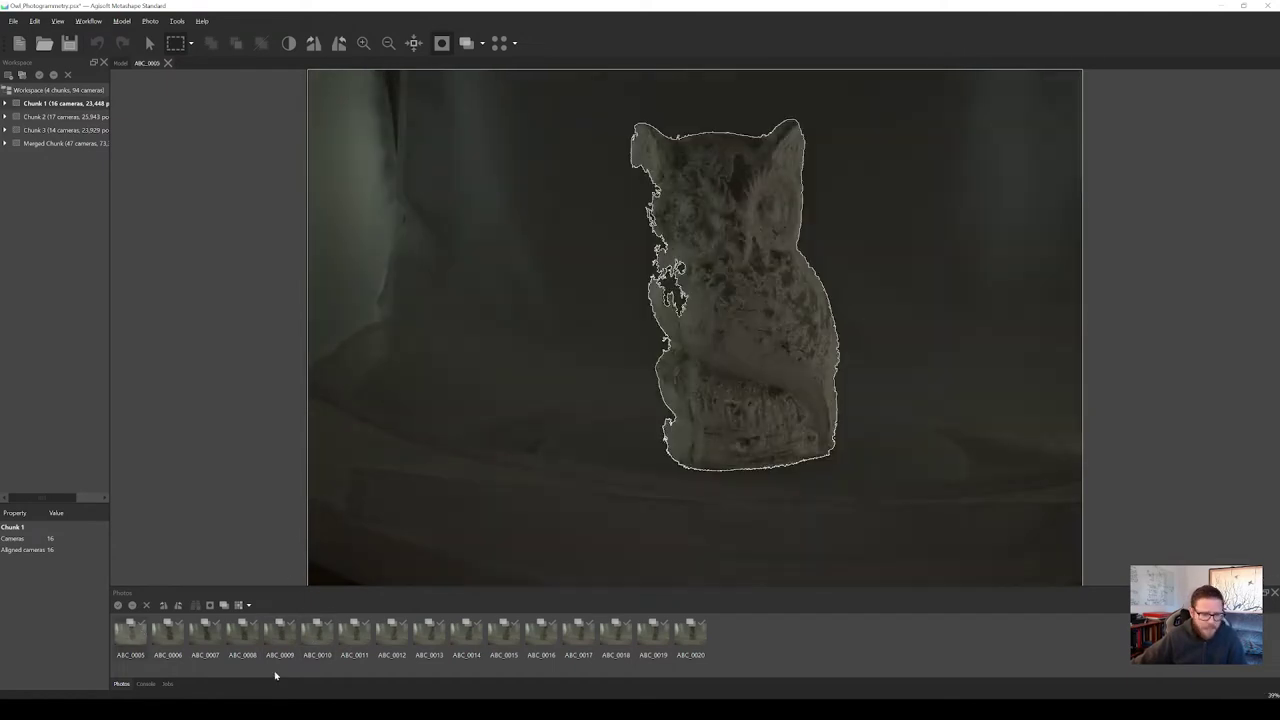
double_click(352, 638)
double_click(395, 638)
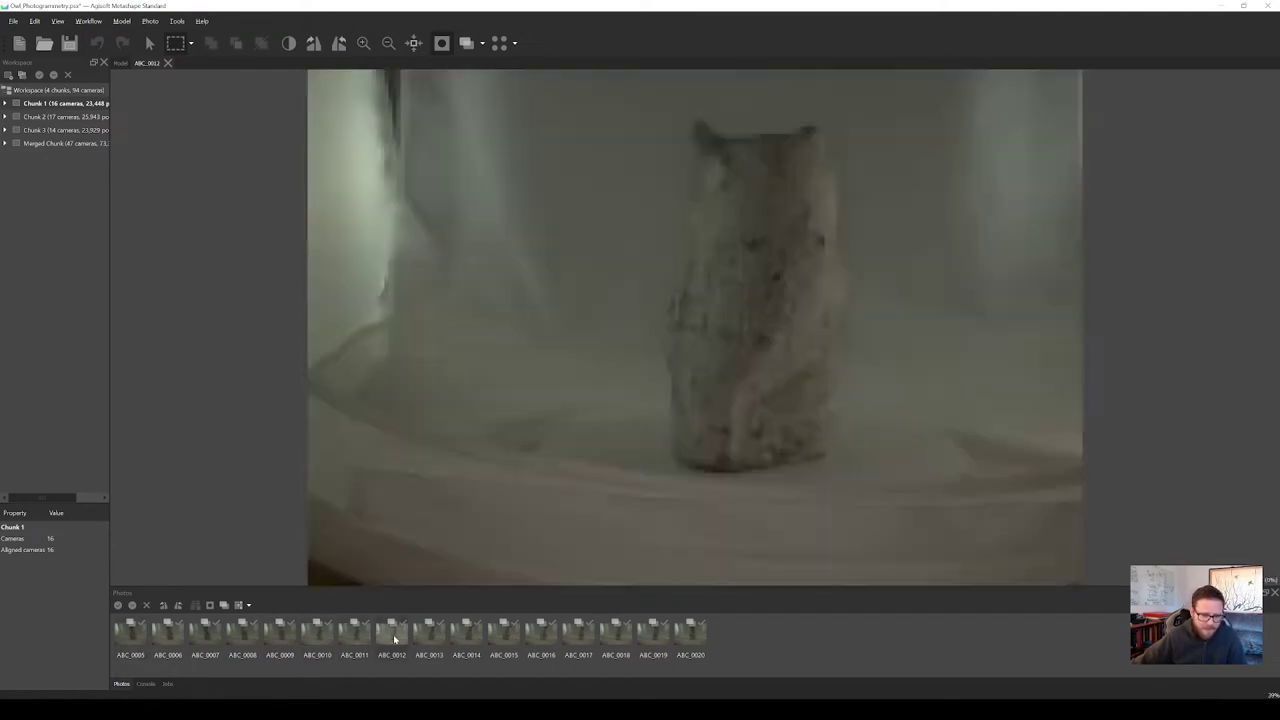
double_click(432, 640)
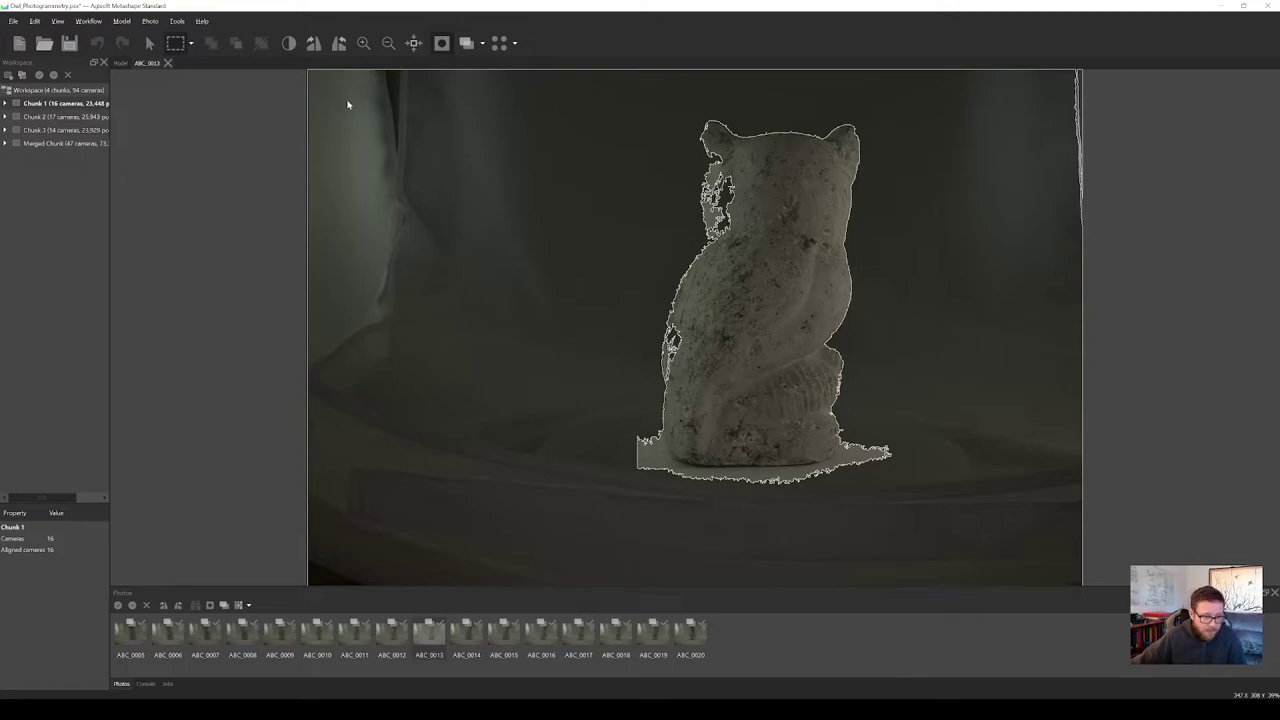
click(131, 643)
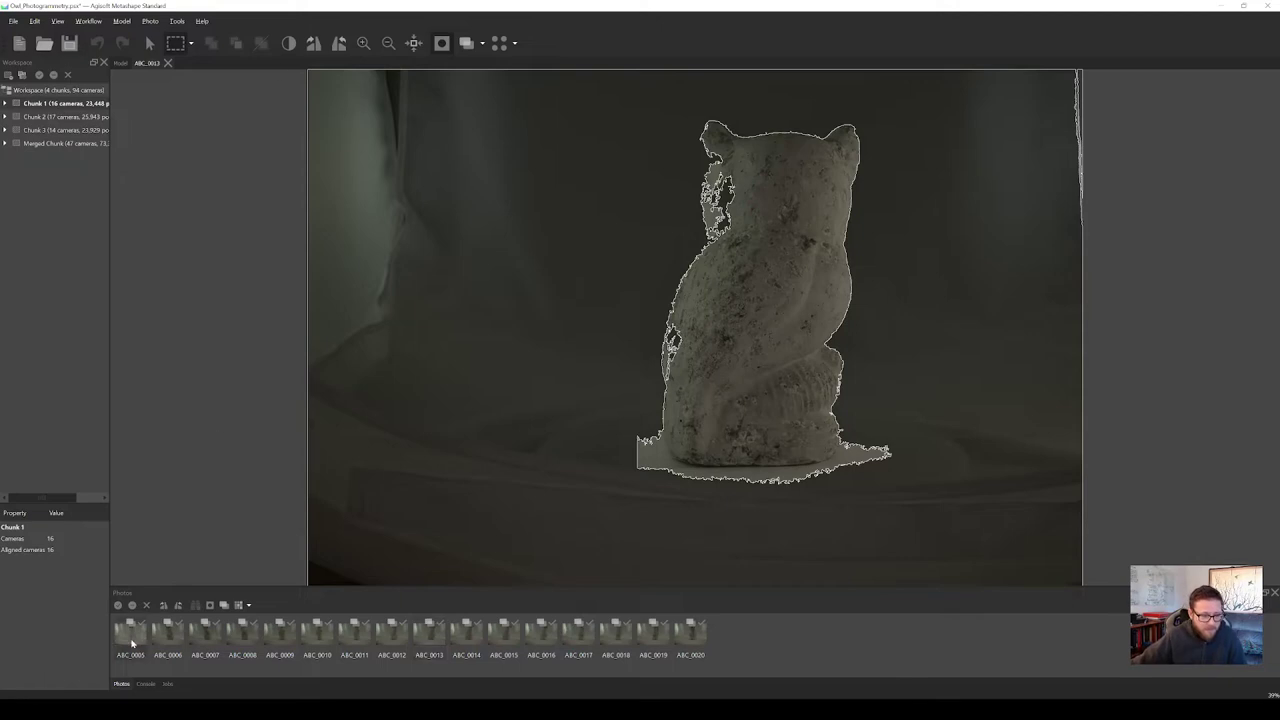
double_click(131, 643)
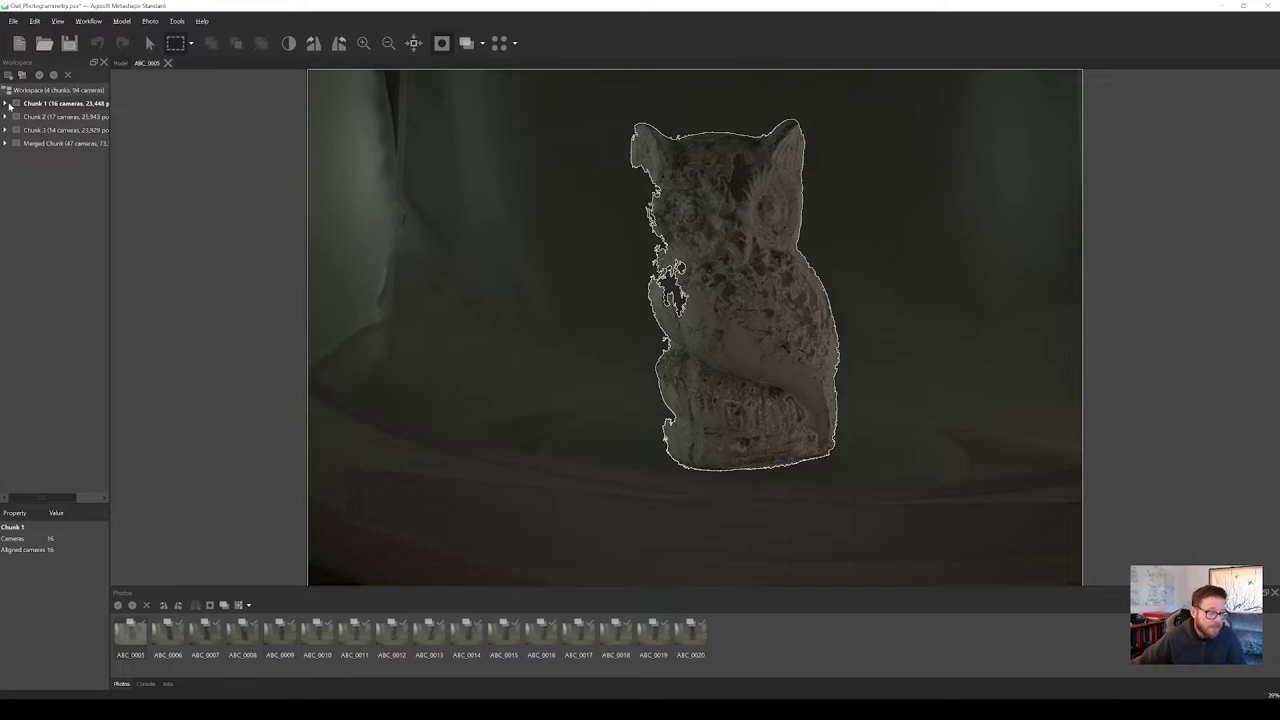
Configure the Chunk 1 photo alignment with High accuracy and a tie point limit of 5,000, applying no masks.
click(77, 104)
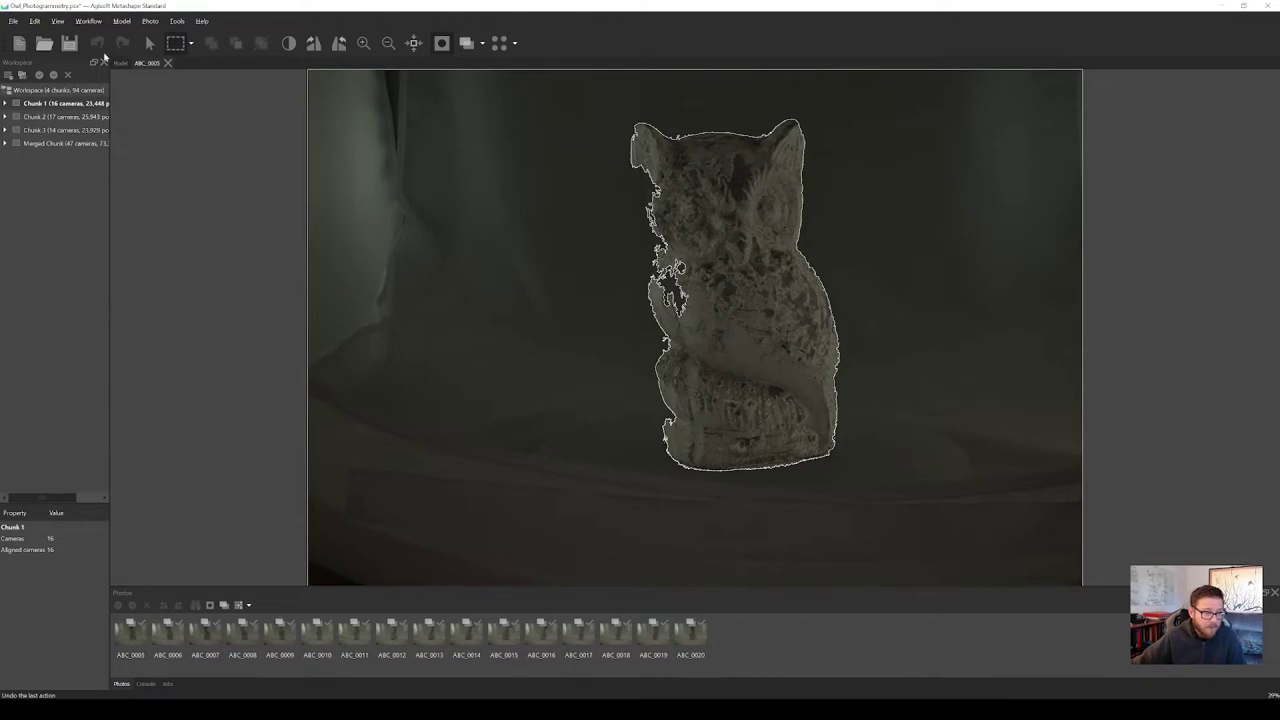
click(119, 63)
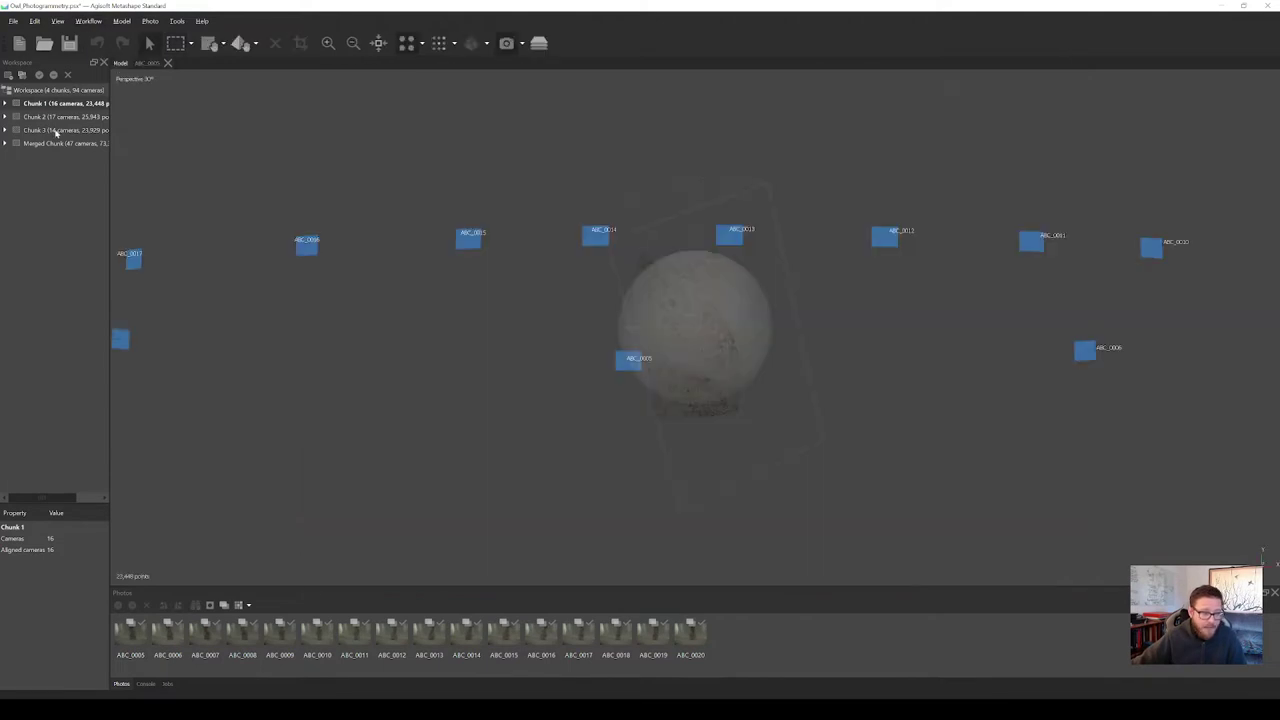
click(147, 63)
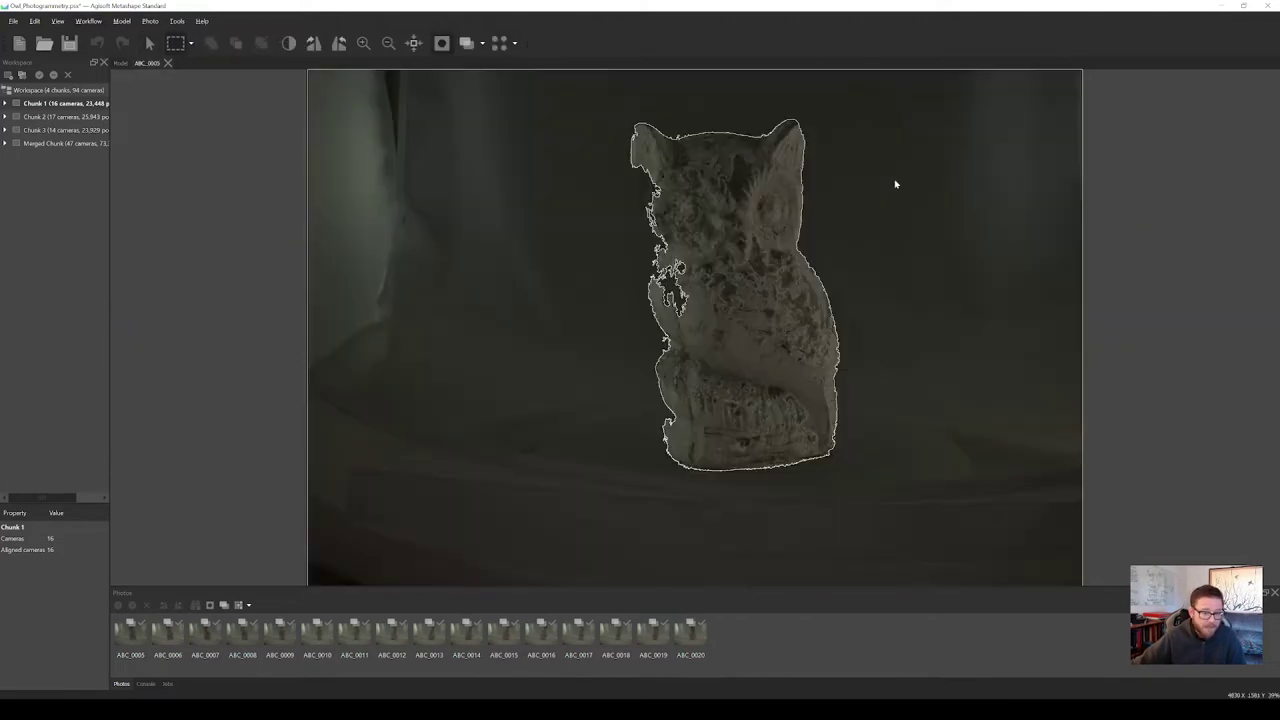
click(95, 22)
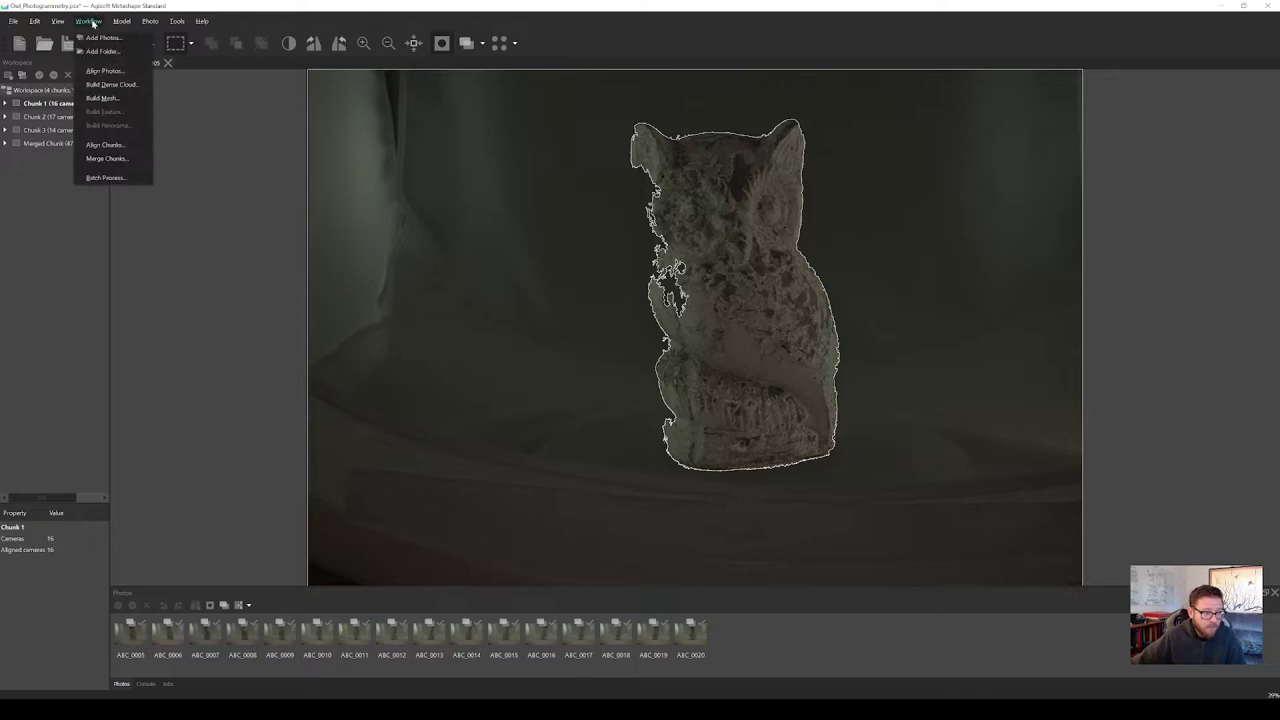
click(98, 76)
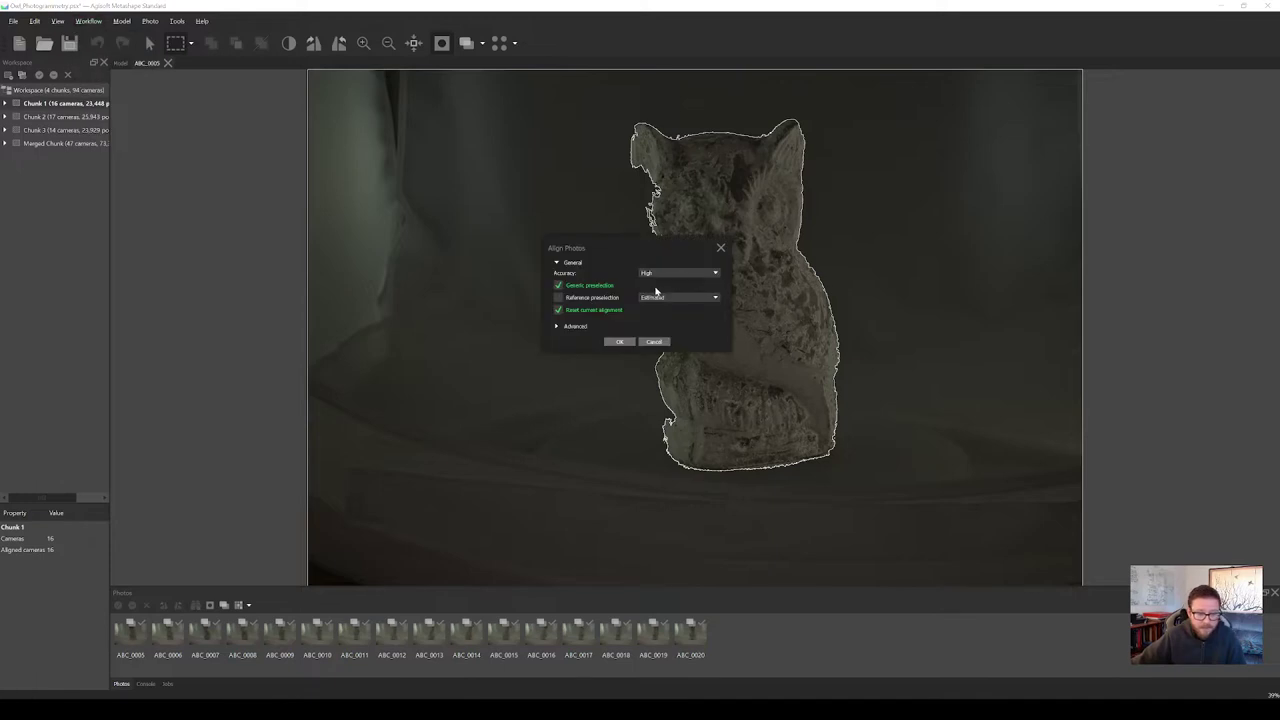
click(566, 330)
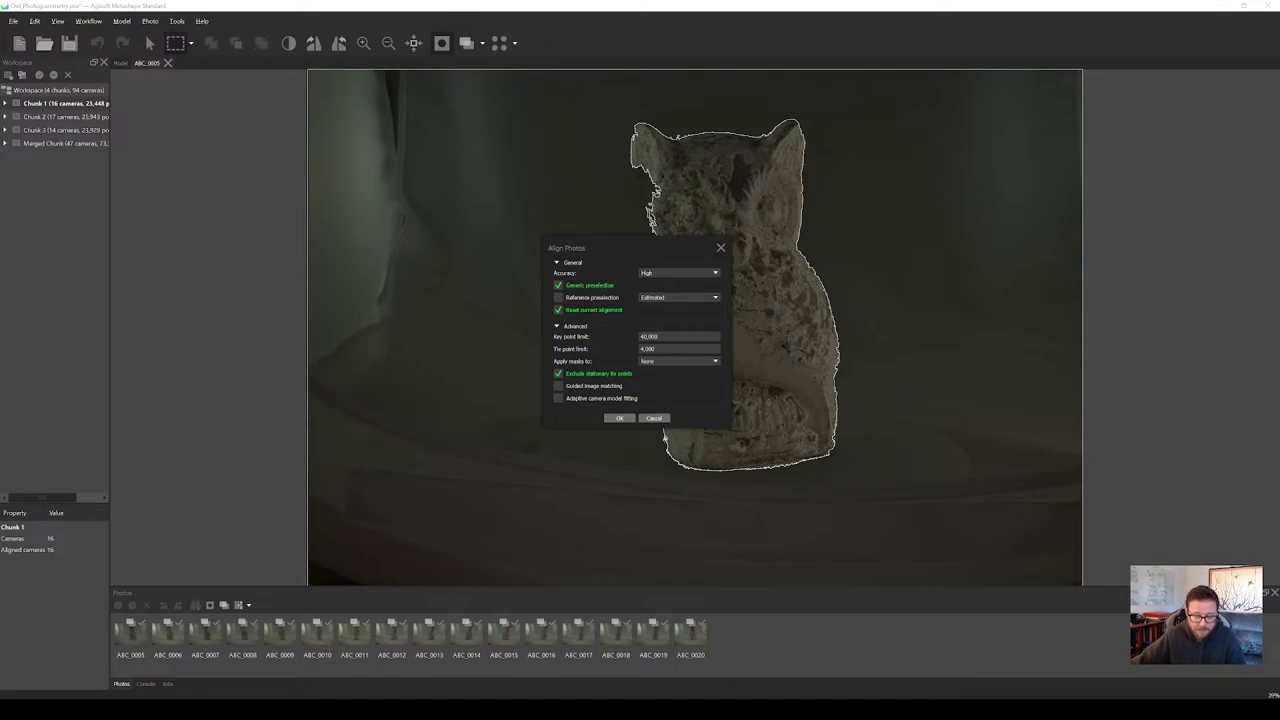
click(674, 278)
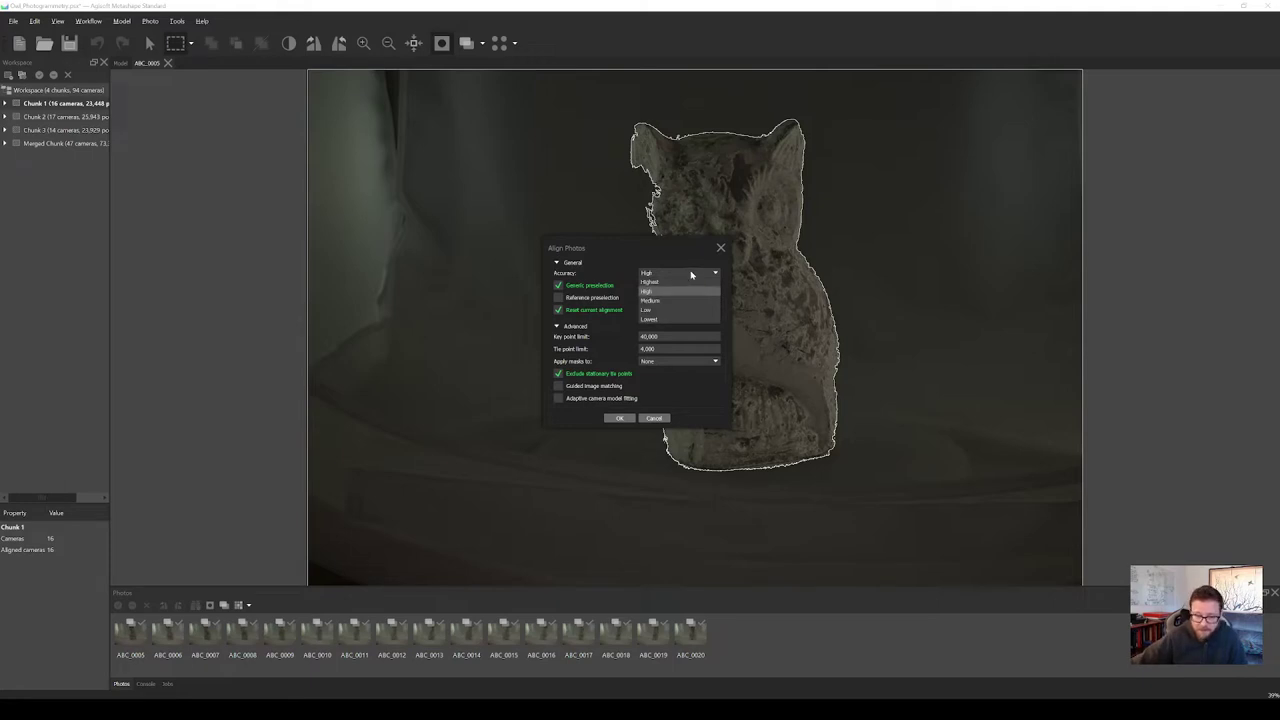
click(691, 274)
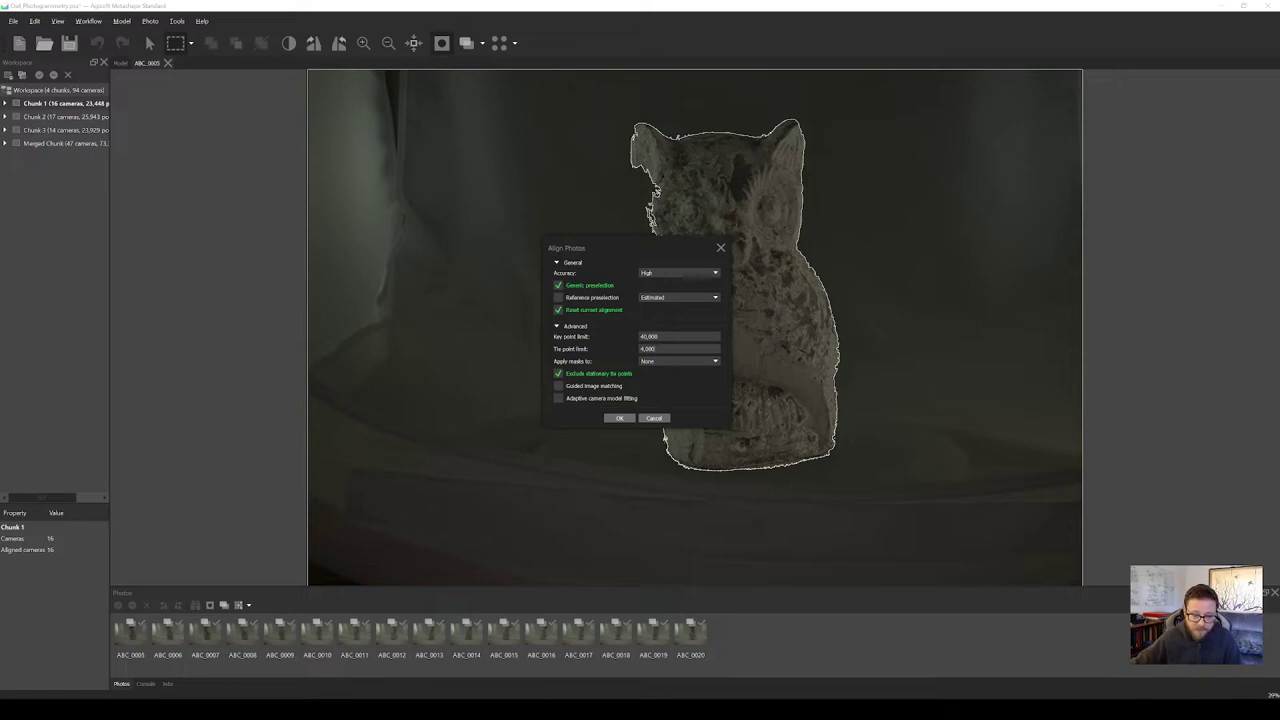
drag(656, 348, 630, 353)
text(5000)
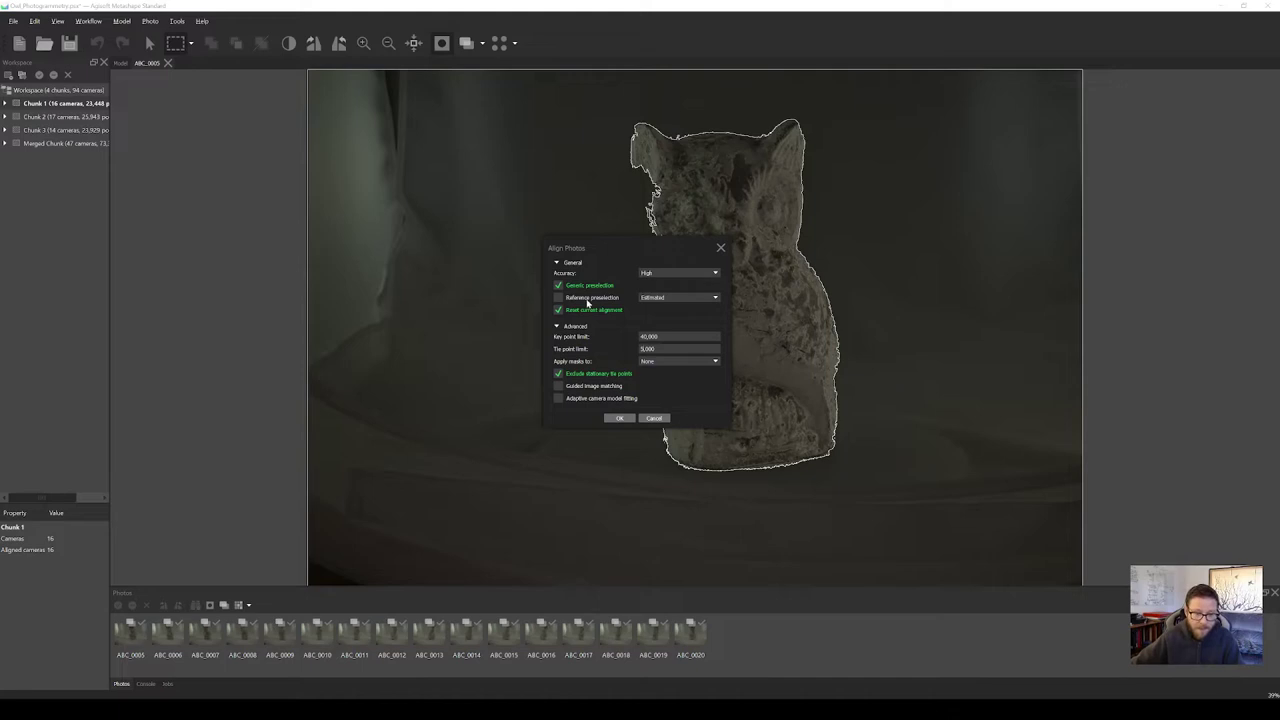
Run the Chunk 1 photo alignment, accepting the removal of its existing models, and inspect the cameras and point cloud in 3D.
click(623, 419)
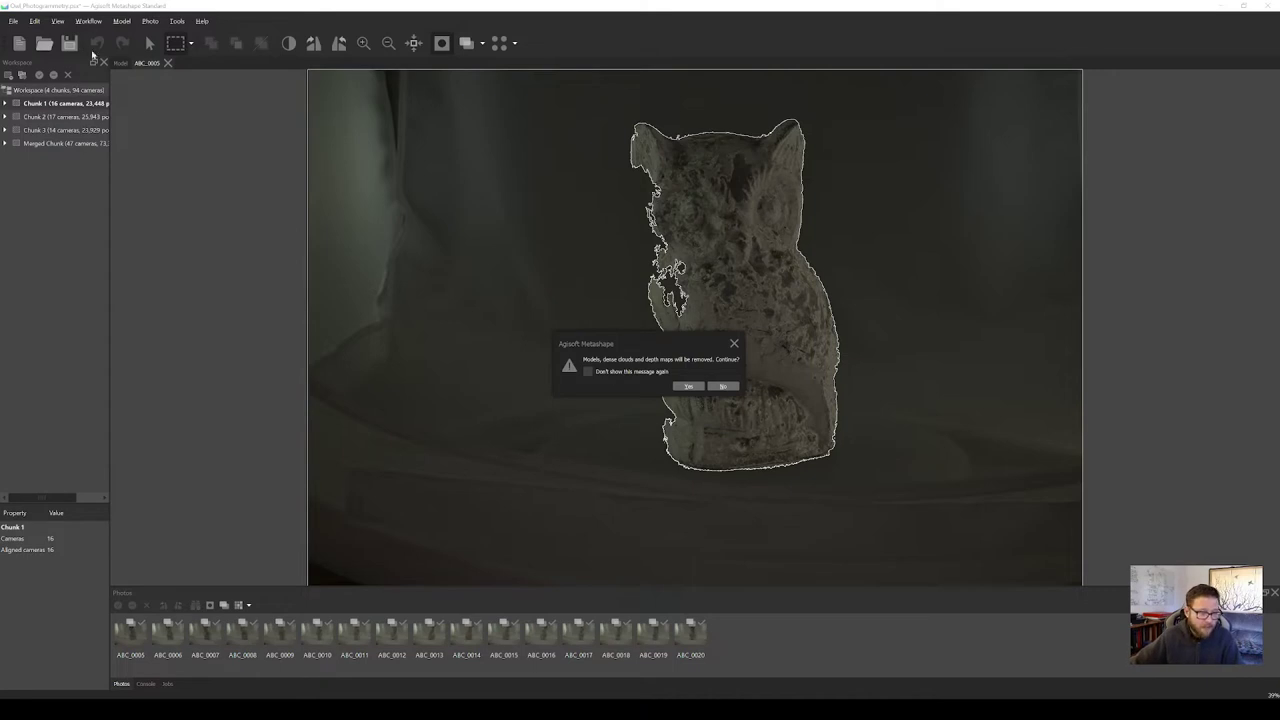
click(689, 387)
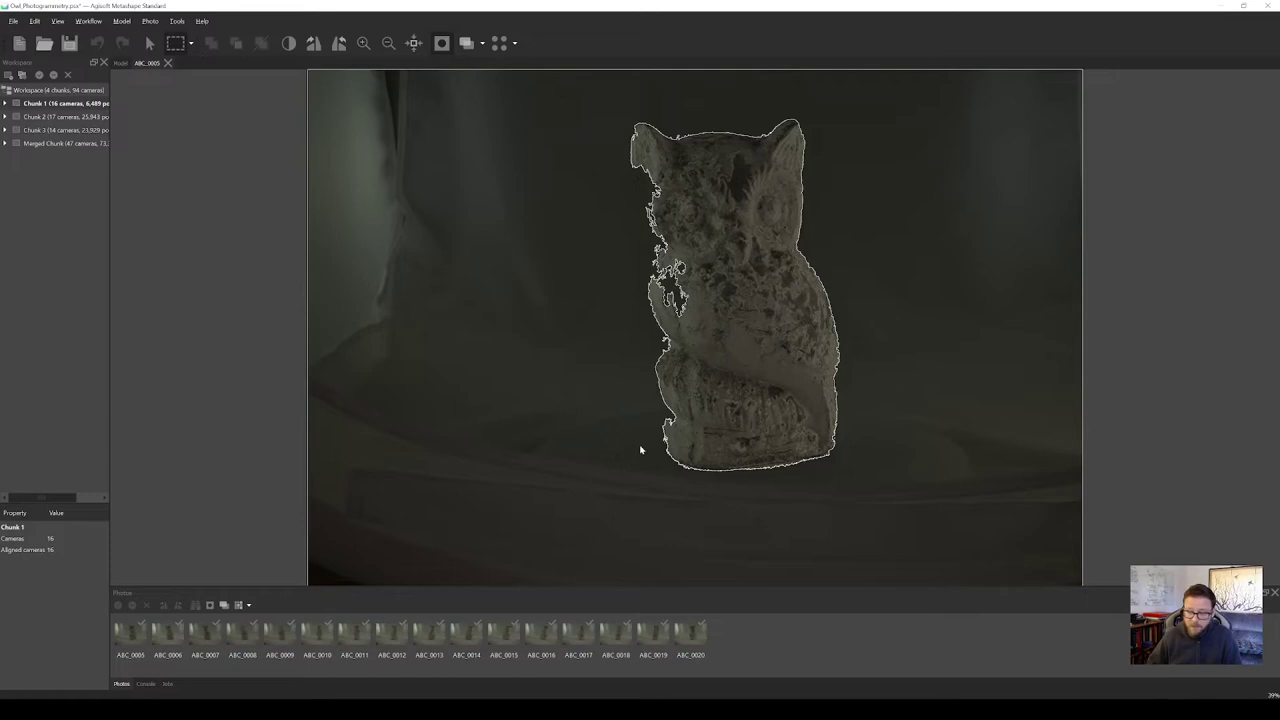
click(120, 63)
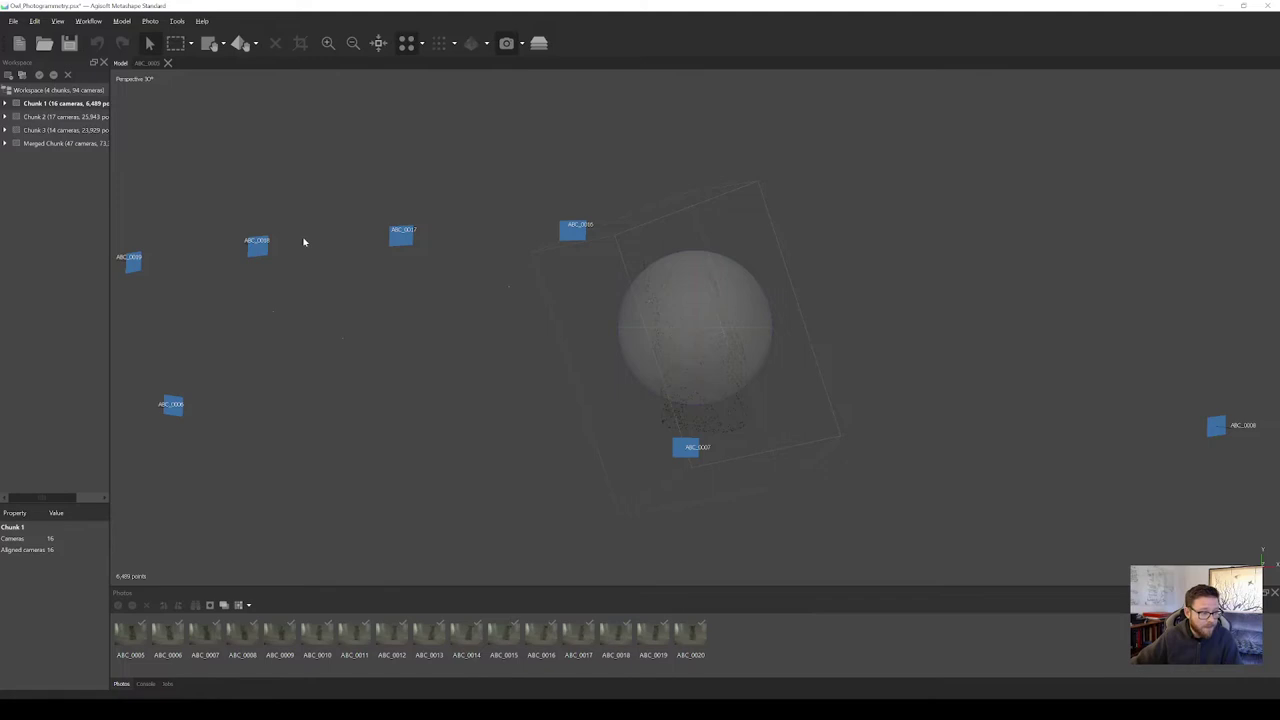
drag(643, 349, 708, 322)
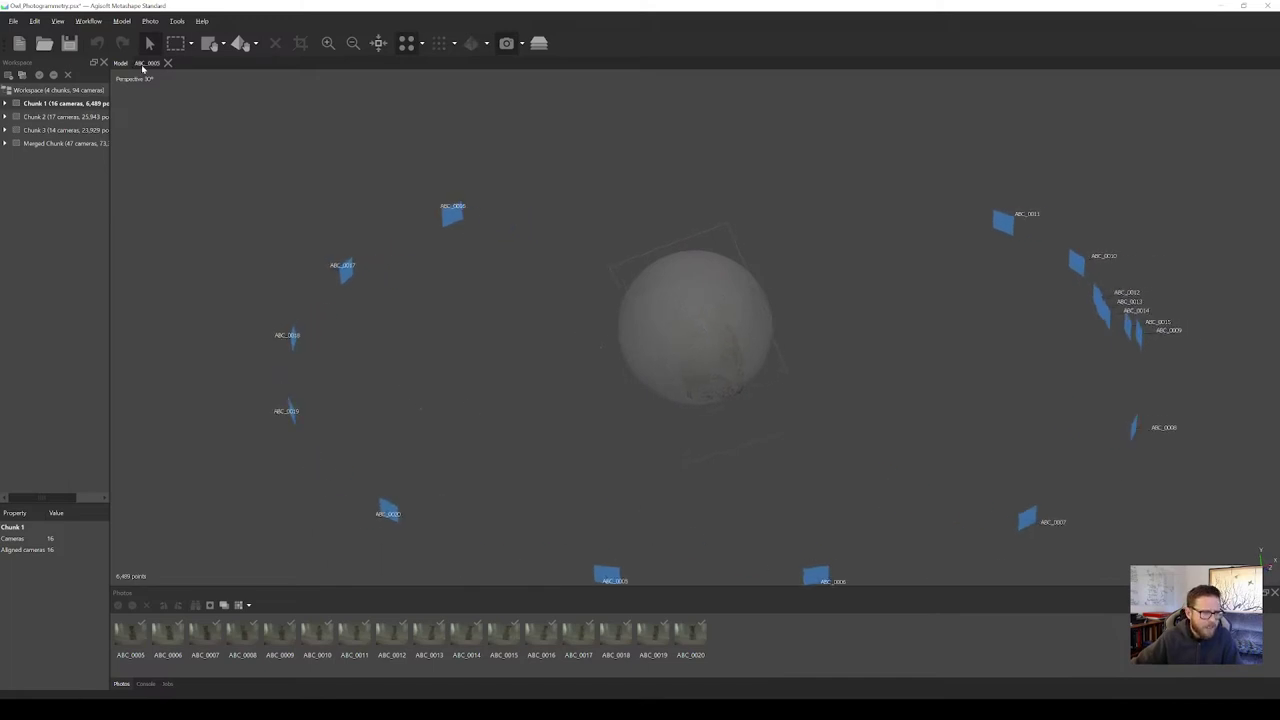
Activate Chunk 2 and align its photos with High accuracy, a 40,000 key point limit and a 5,000 tie point limit.
double_click(82, 119)
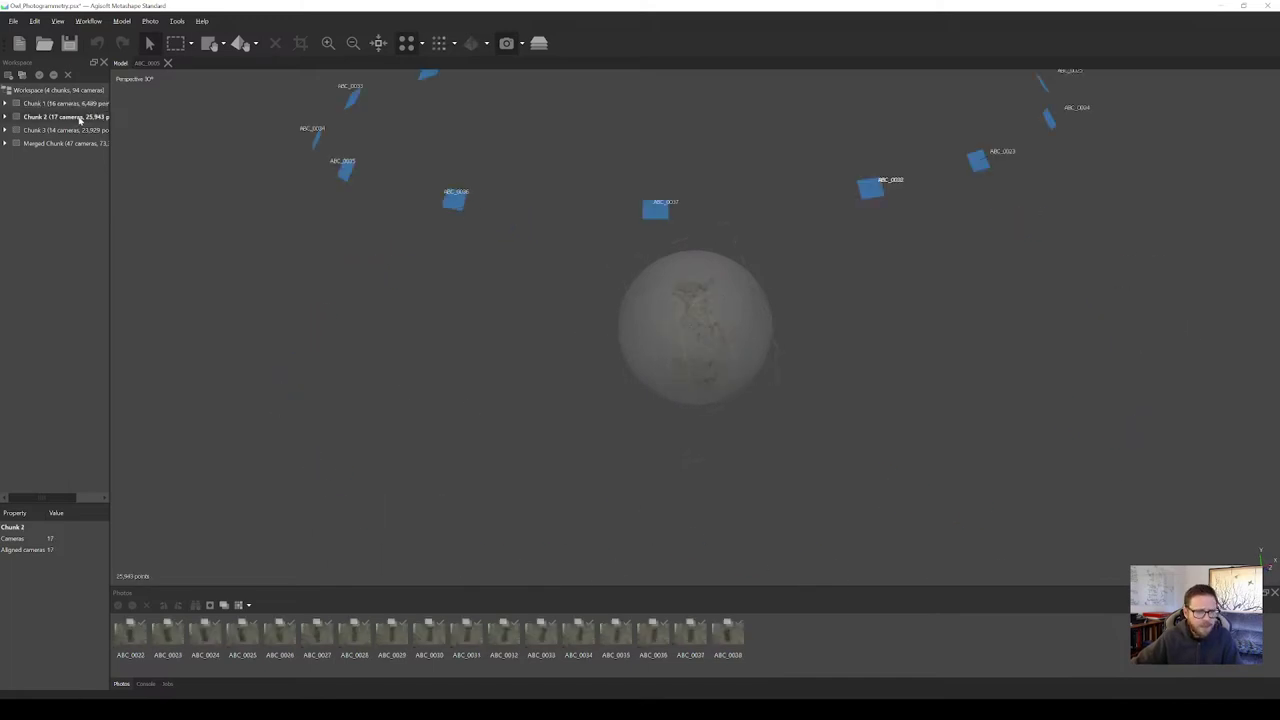
click(68, 104)
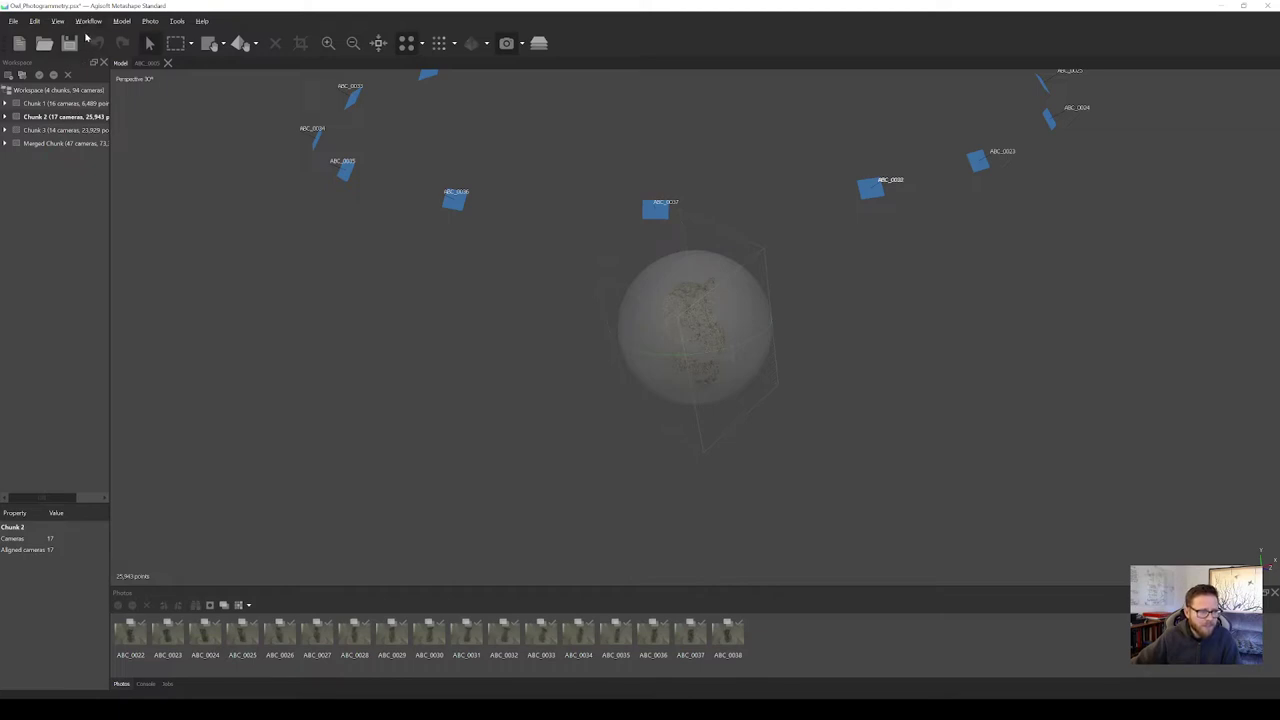
click(88, 21)
click(100, 70)
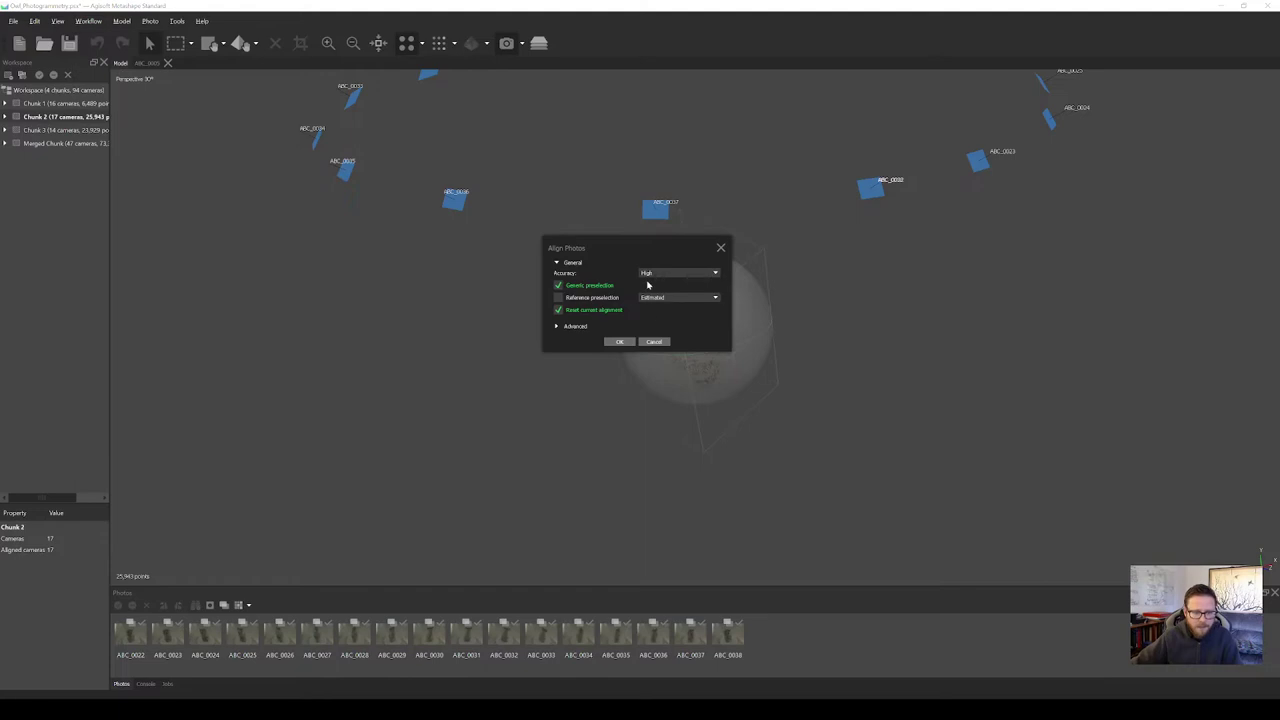
click(572, 327)
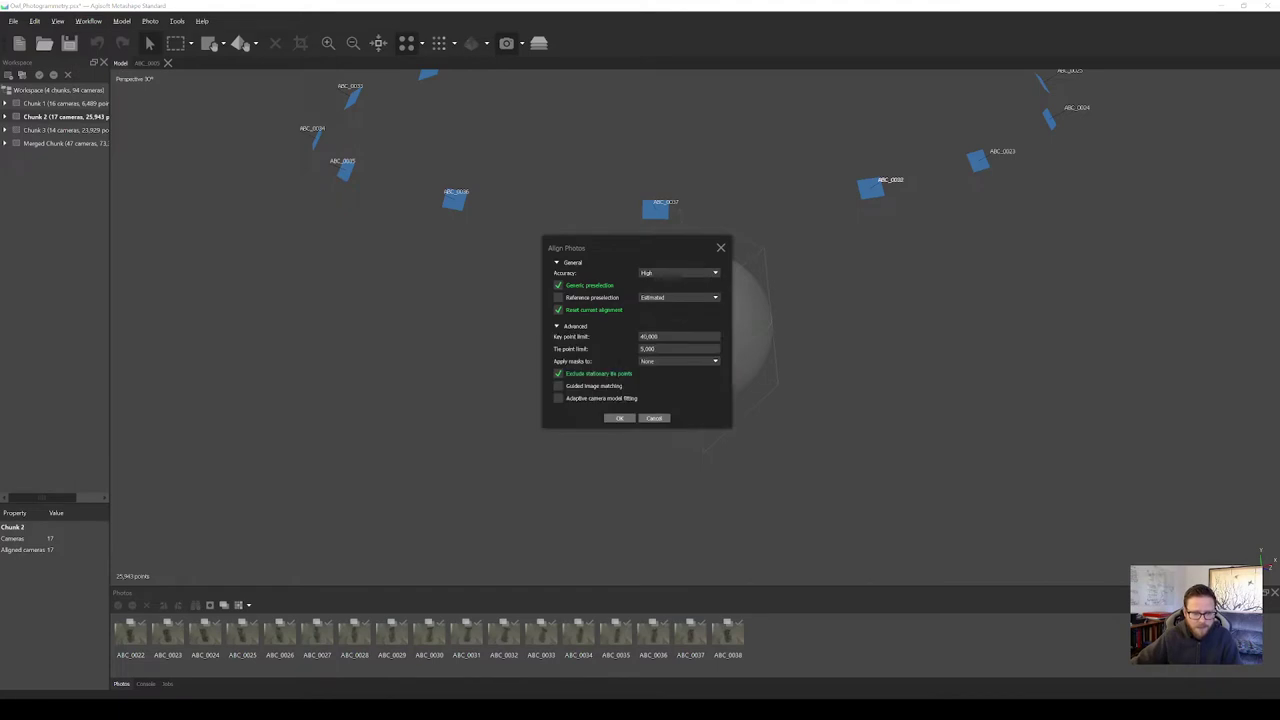
click(621, 419)
click(687, 387)
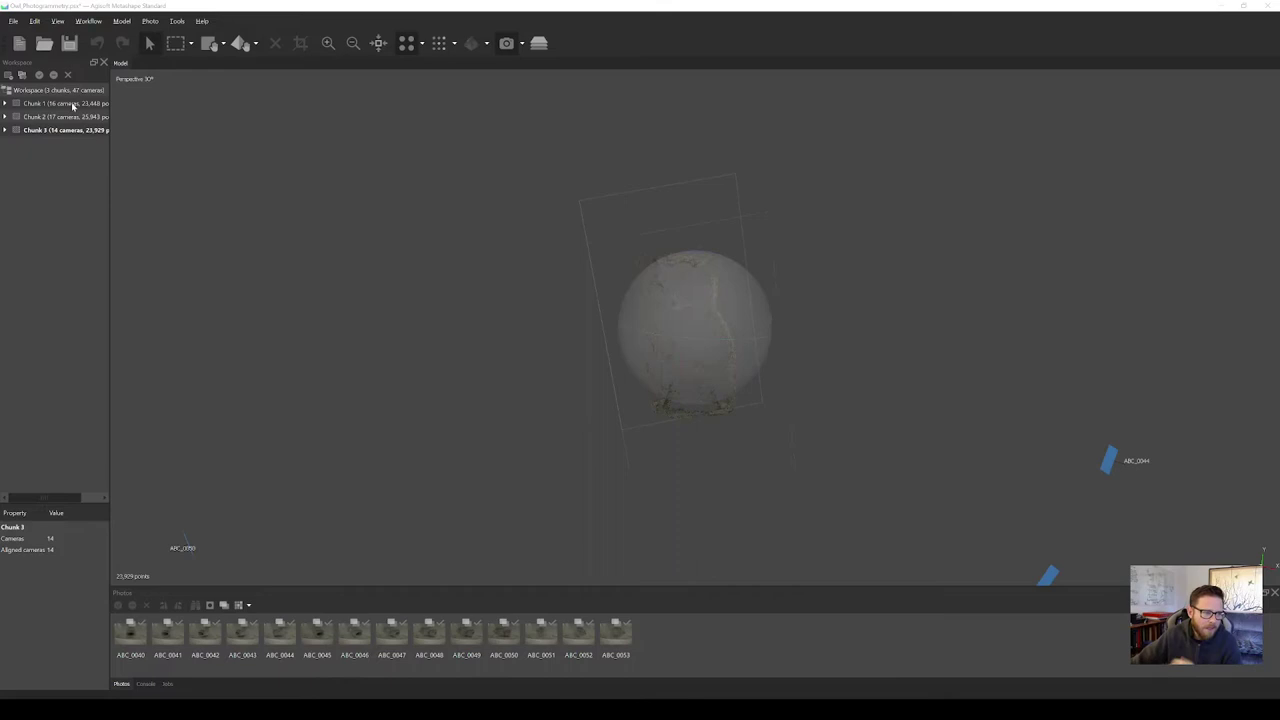
Inspect the camera positions and sparse point cloud of each of the three aligned chunks, finishing with Chunk 1 active.
double_click(73, 105)
click(77, 118)
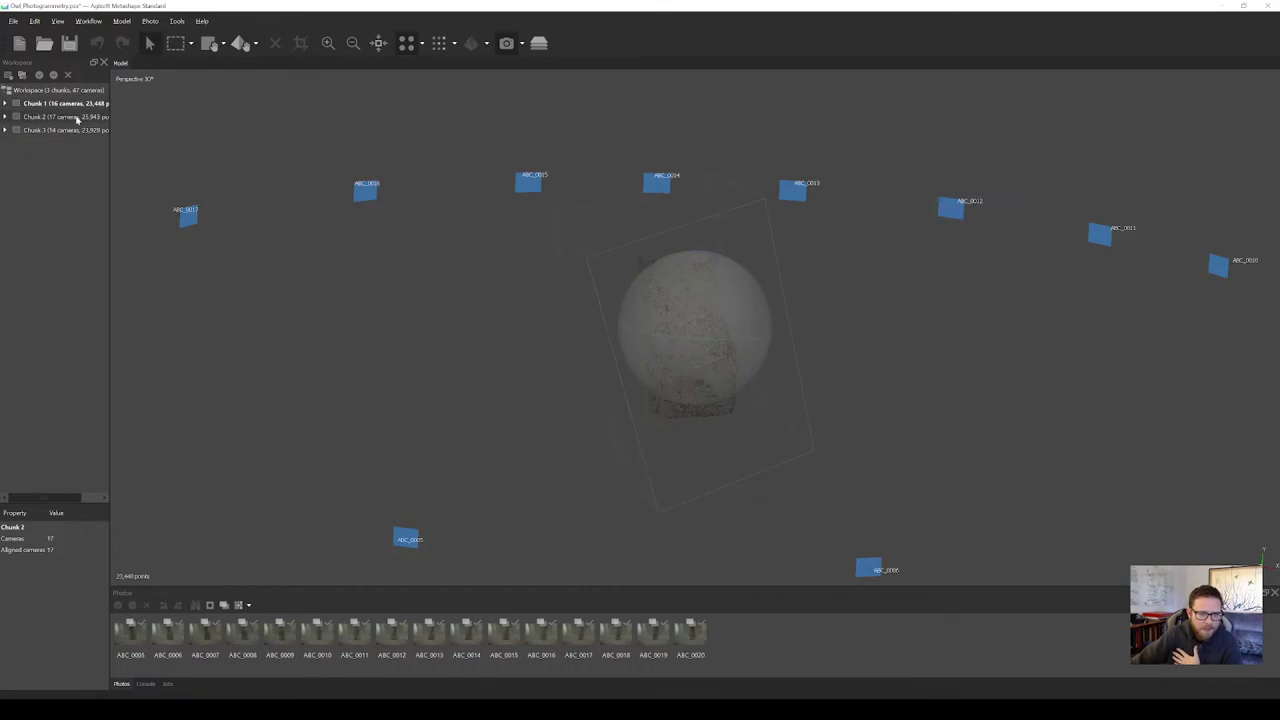
click(77, 105)
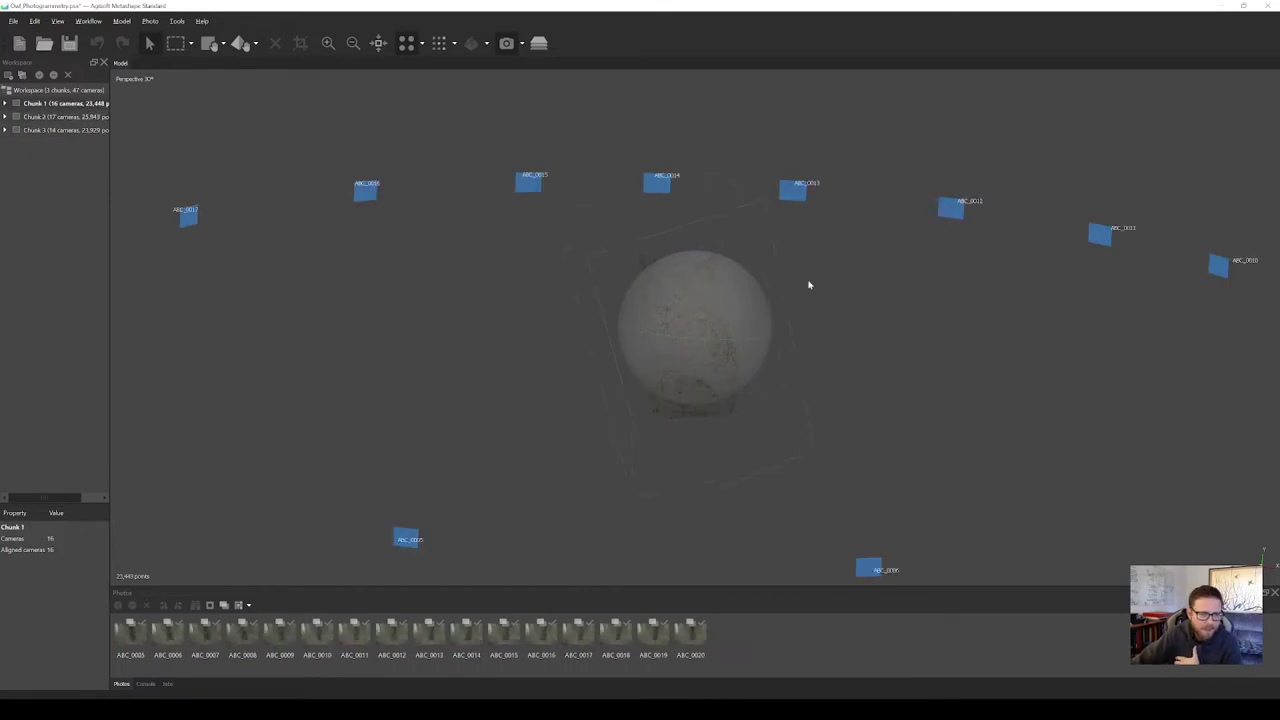
drag(809, 285, 726, 366)
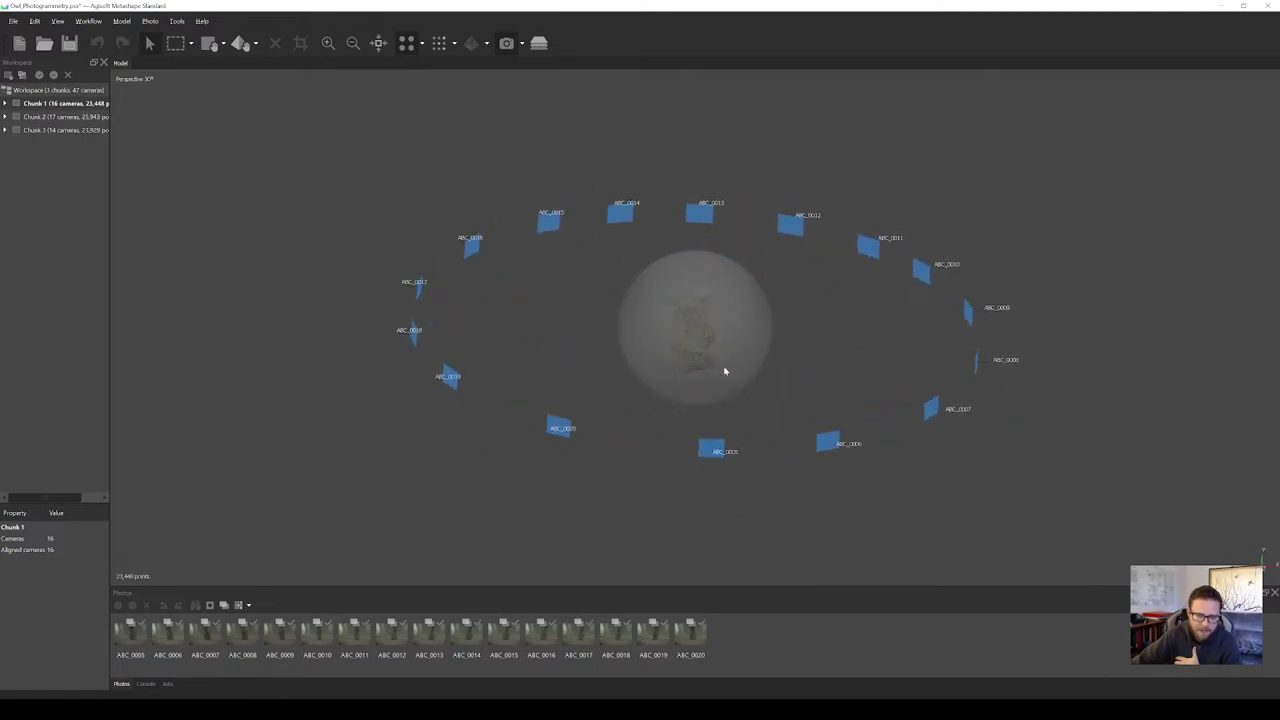
double_click(70, 117)
drag(690, 341, 718, 344)
double_click(48, 130)
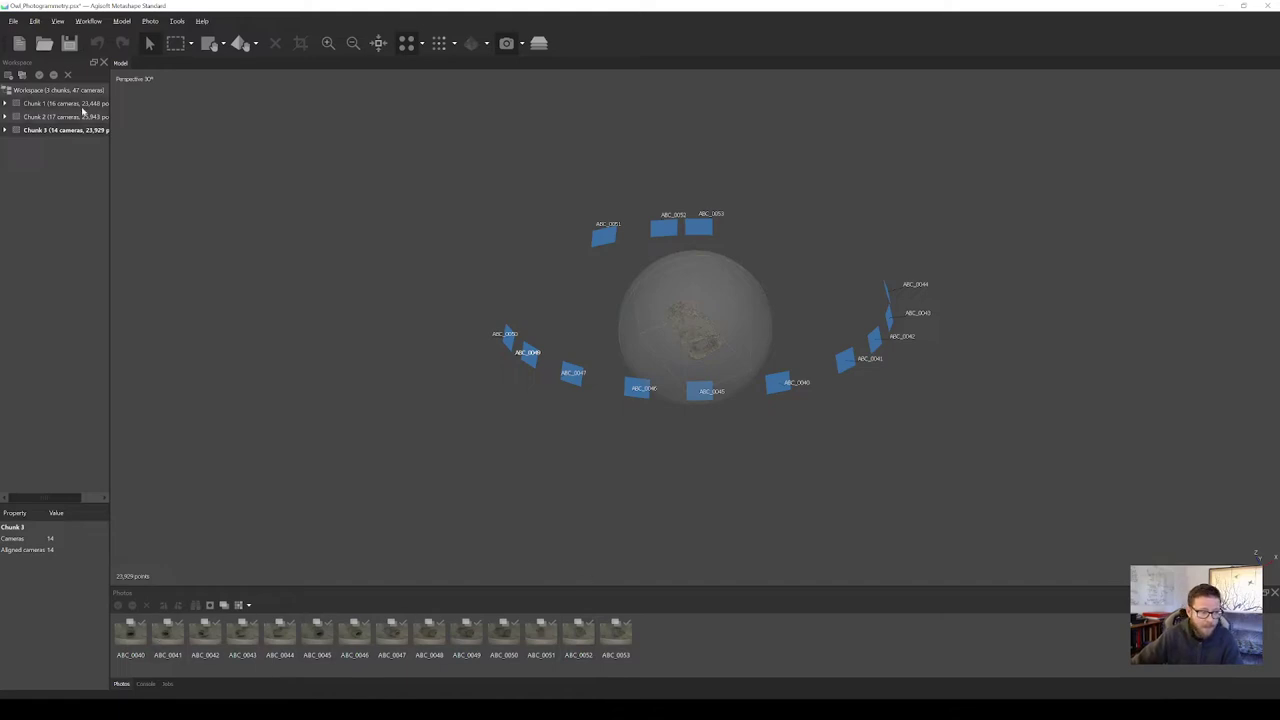
click(86, 116)
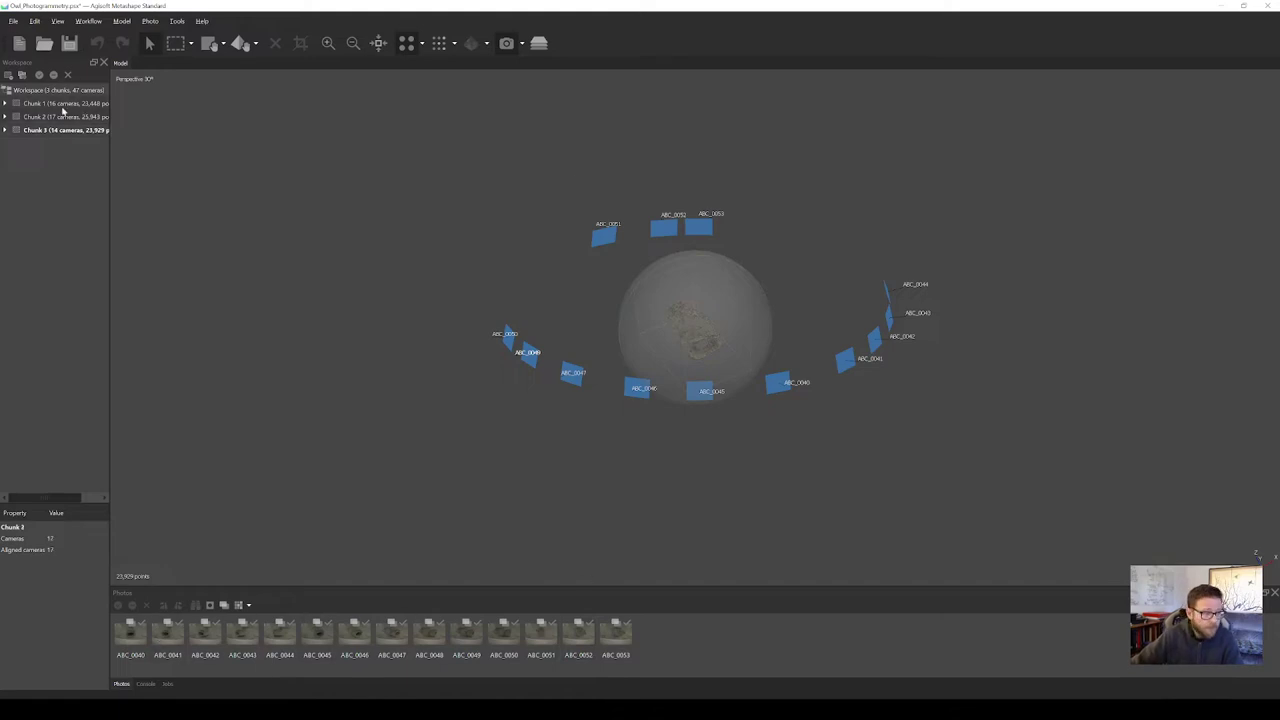
double_click(66, 104)
mouse_move(712, 320)
mouse_down()
mouse_move(717, 397)
mouse_move(715, 334)
mouse_up()
scroll(715, 334, up, 5)
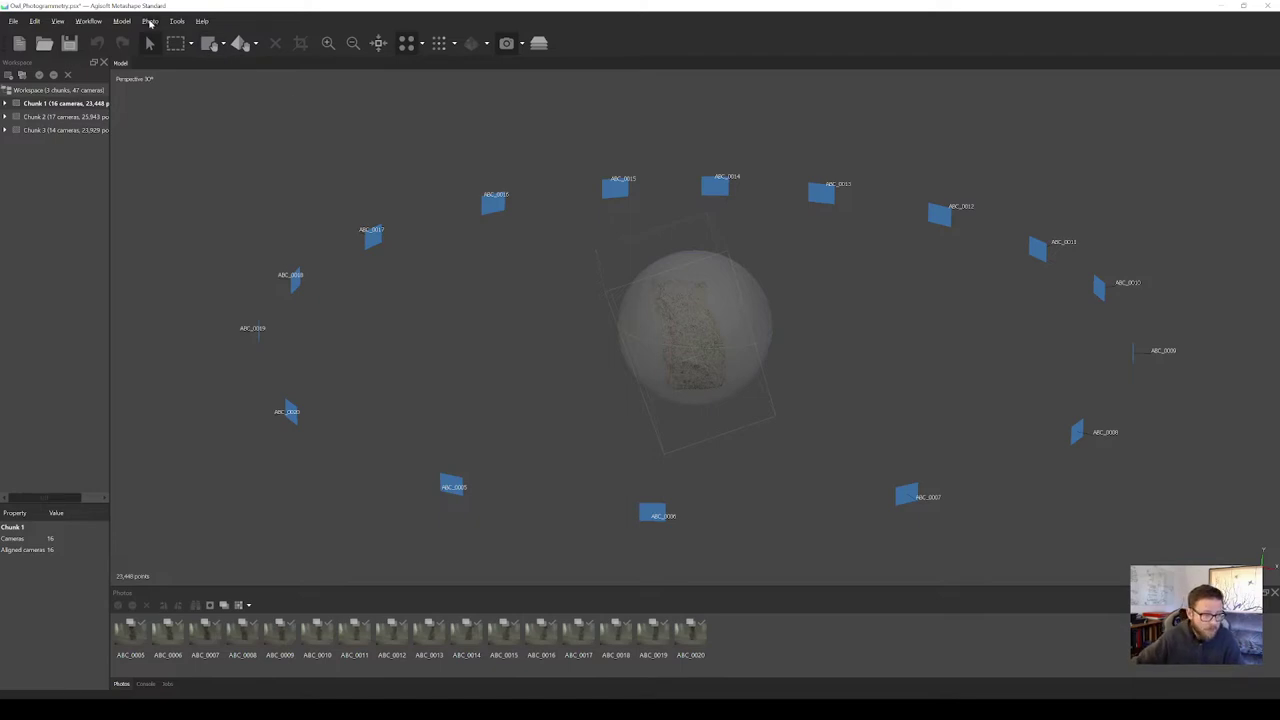
Build the dense cloud of Chunk 1 at High quality and display it in place of the tie points.
click(88, 21)
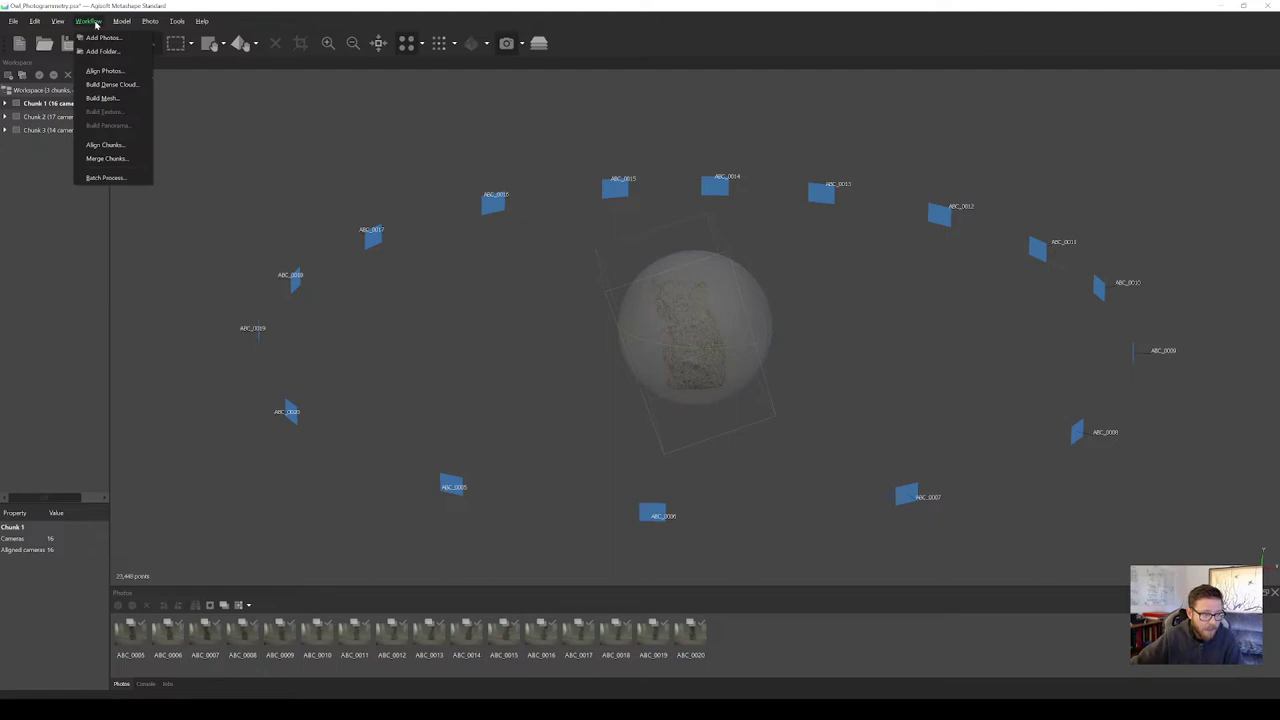
click(118, 84)
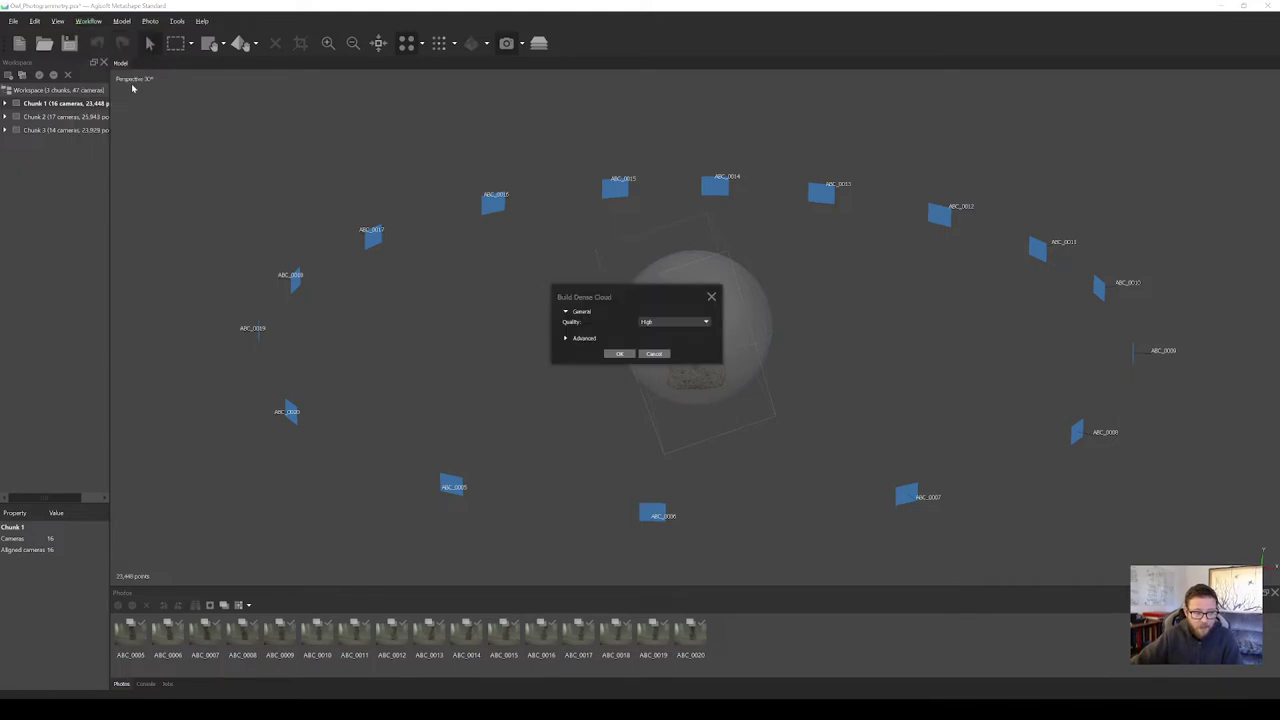
click(577, 339)
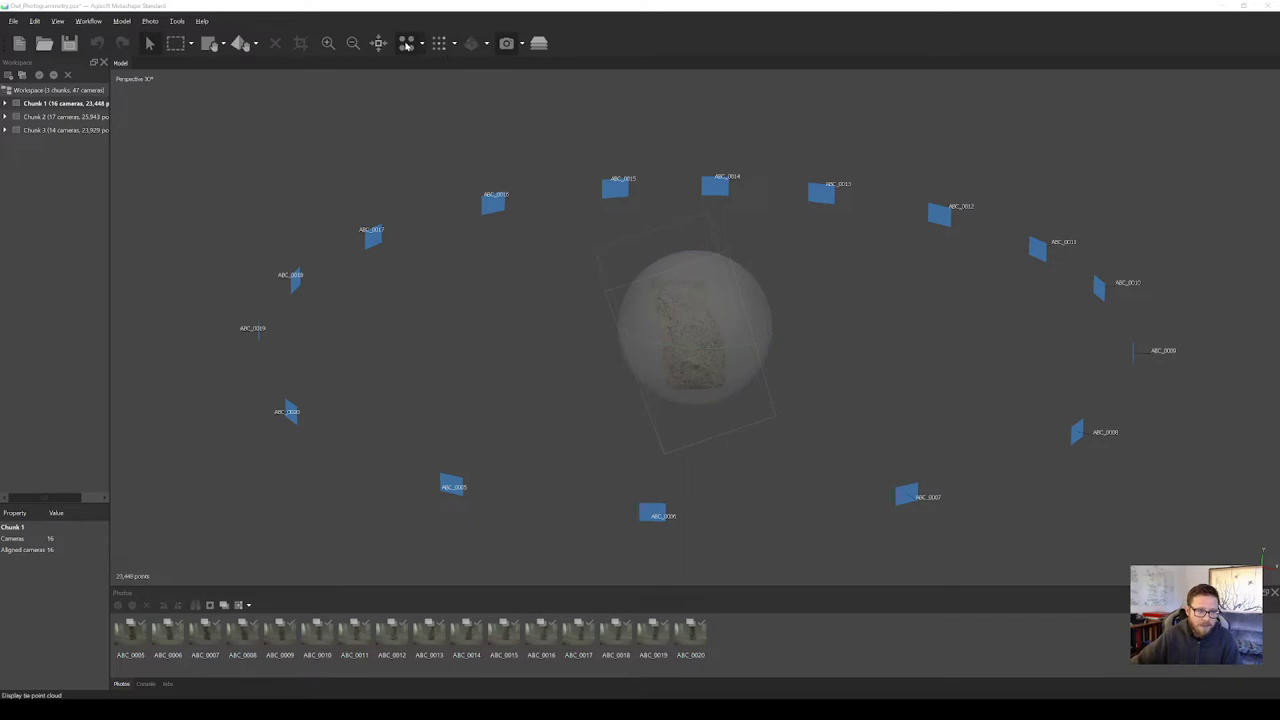
drag(737, 334, 701, 331)
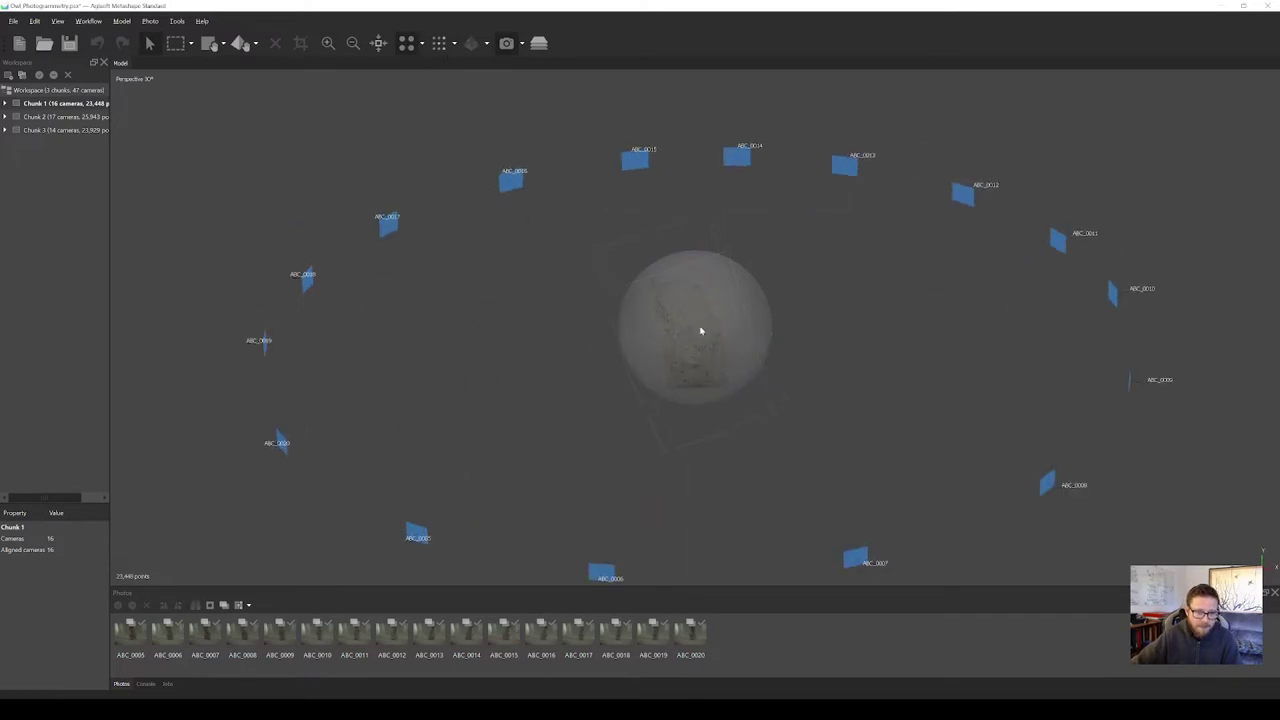
click(440, 44)
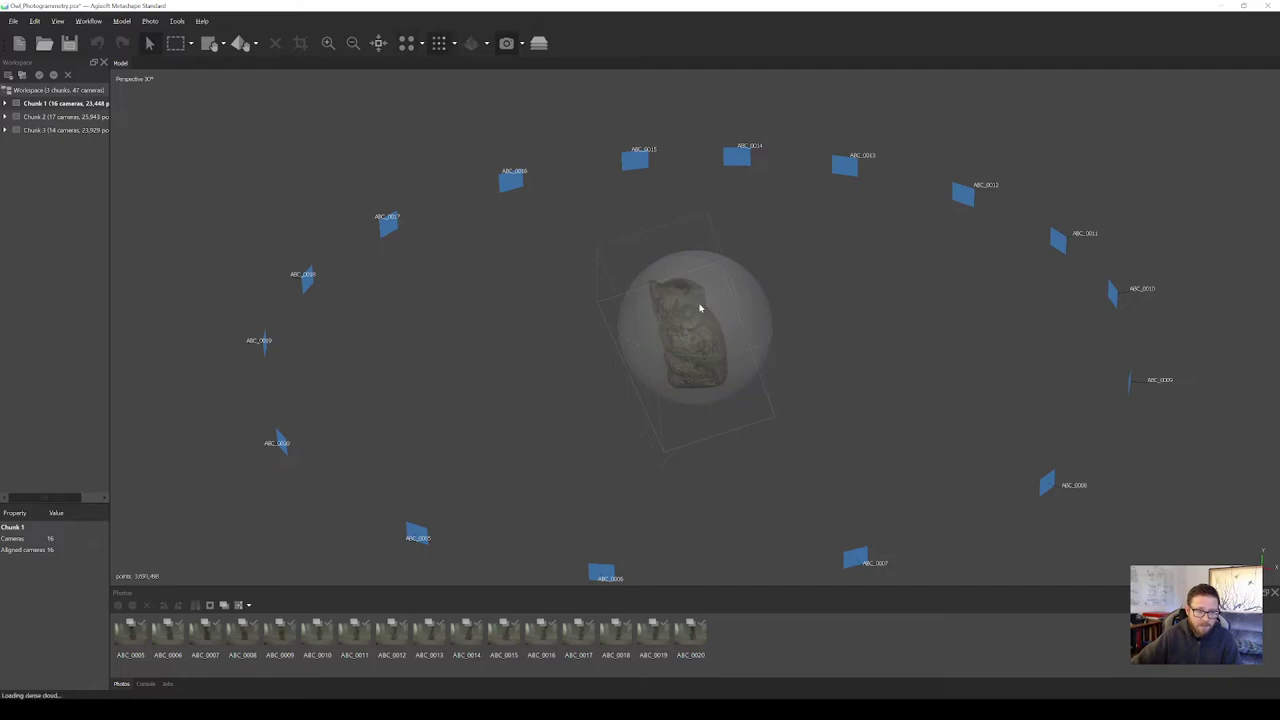
Inspect the Chunk 1 dense cloud around the owl's base and compare it with the mask on photo ABC_0009.
mouse_move(702, 307)
mouse_down()
mouse_move(711, 330)
mouse_move(737, 329)
mouse_move(683, 329)
mouse_move(700, 300)
mouse_move(702, 334)
mouse_move(746, 303)
mouse_move(672, 320)
mouse_move(689, 289)
mouse_move(740, 277)
mouse_move(646, 354)
mouse_move(649, 322)
mouse_move(694, 354)
mouse_move(703, 294)
mouse_move(720, 317)
mouse_move(677, 394)
mouse_move(713, 270)
mouse_move(737, 317)
mouse_move(734, 257)
mouse_move(677, 317)
mouse_move(843, 337)
mouse_up()
scroll(711, 330, up, 10)
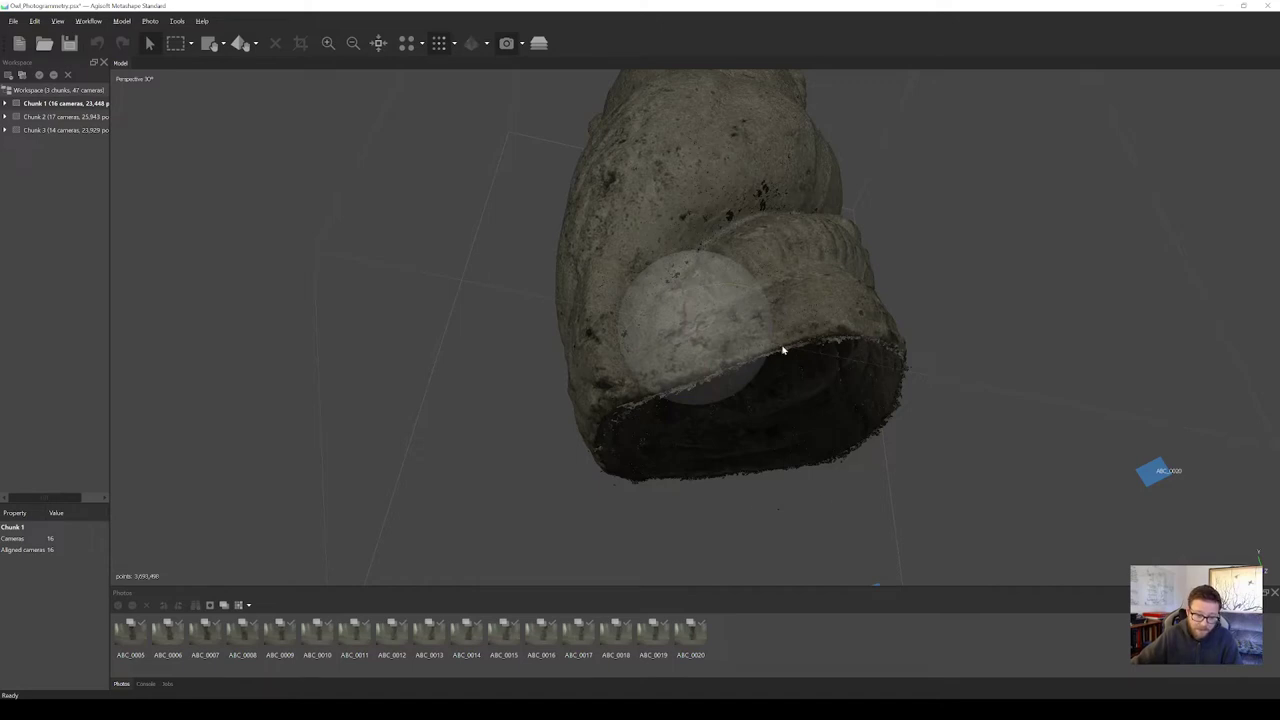
drag(705, 340, 713, 401)
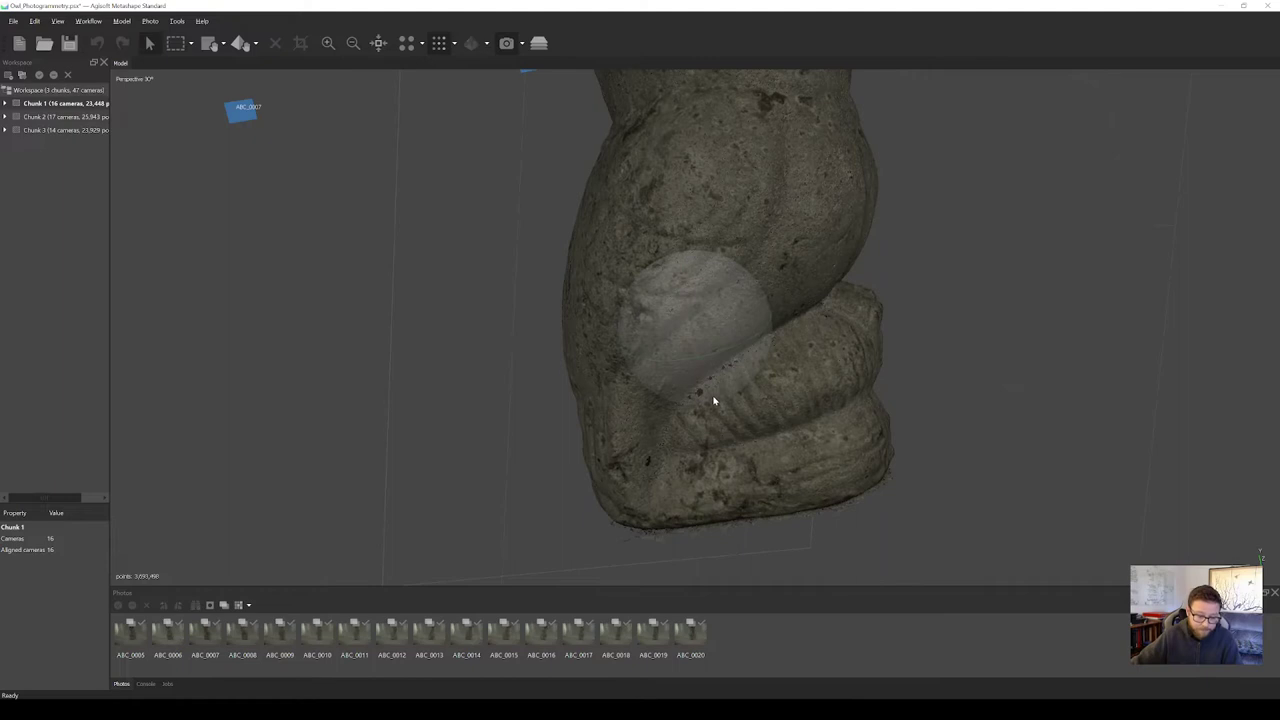
double_click(280, 638)
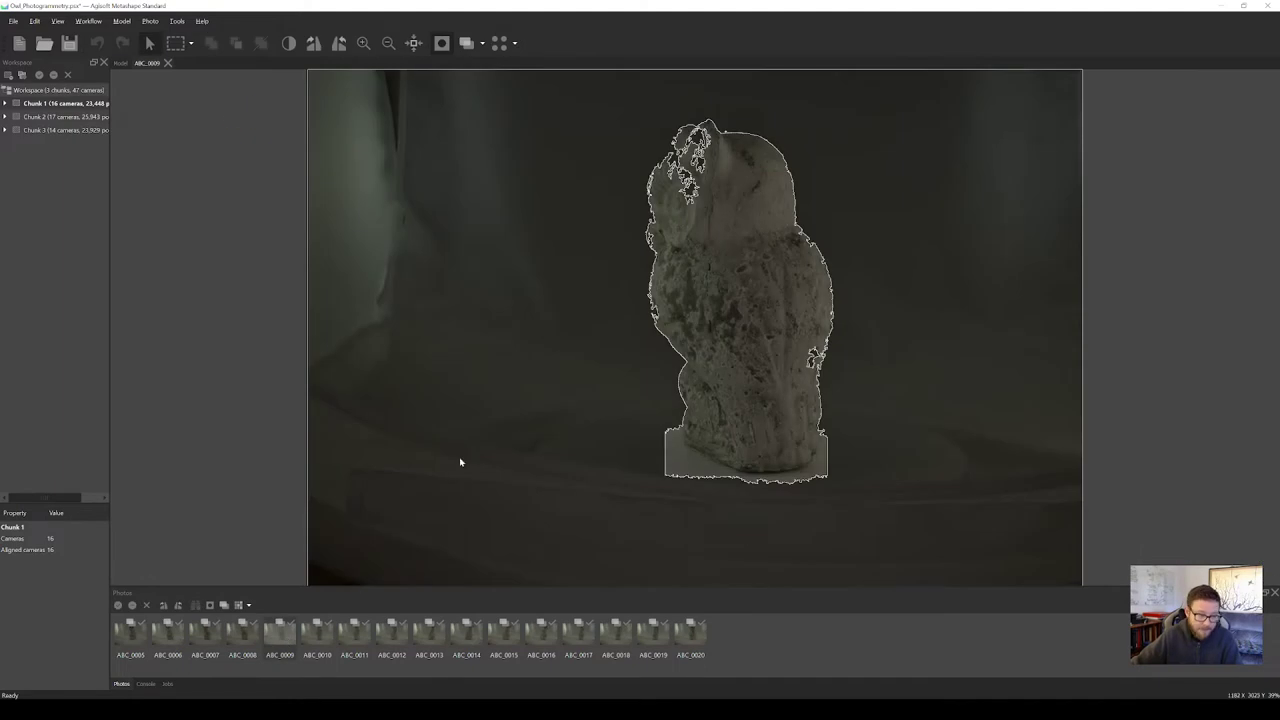
click(80, 106)
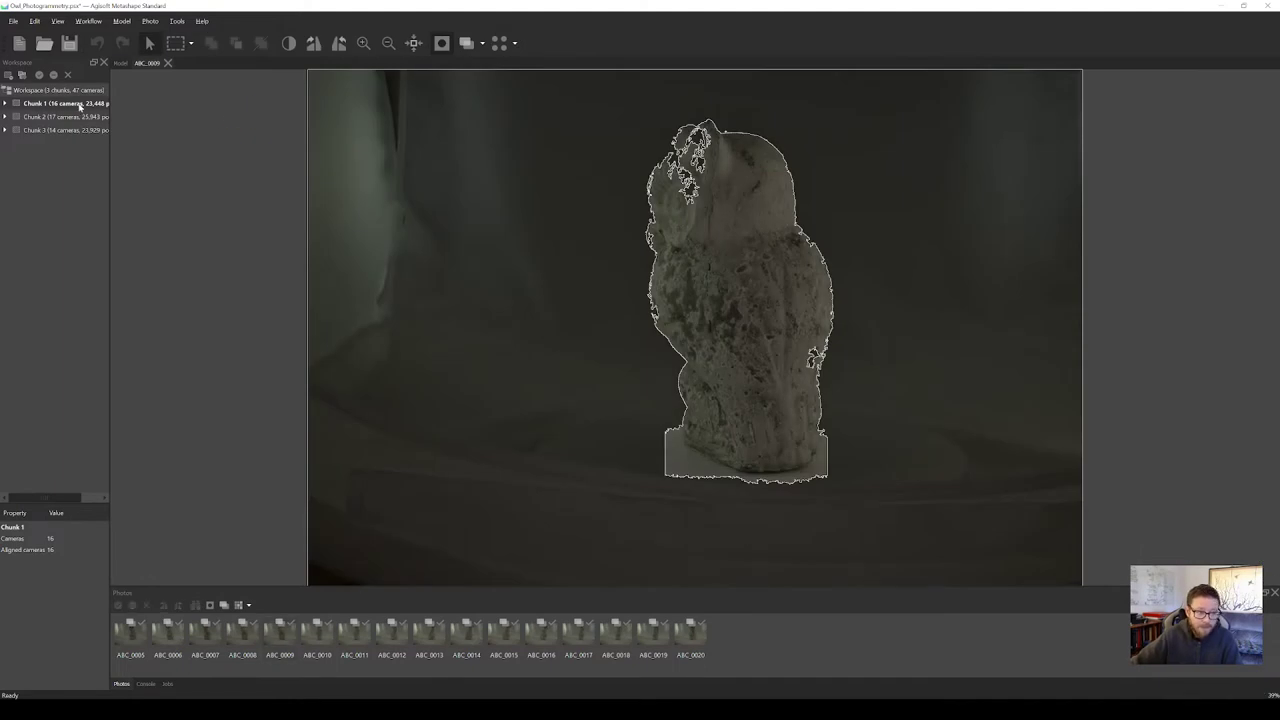
click(121, 63)
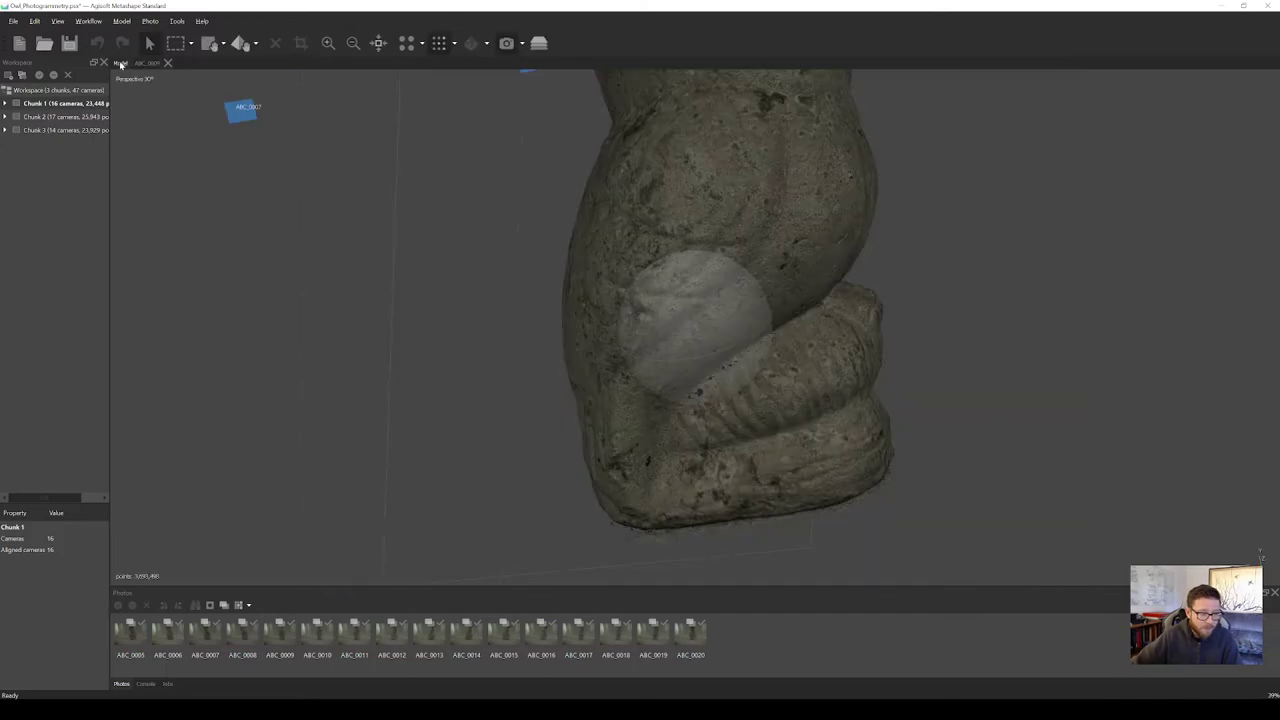
drag(655, 365, 703, 360)
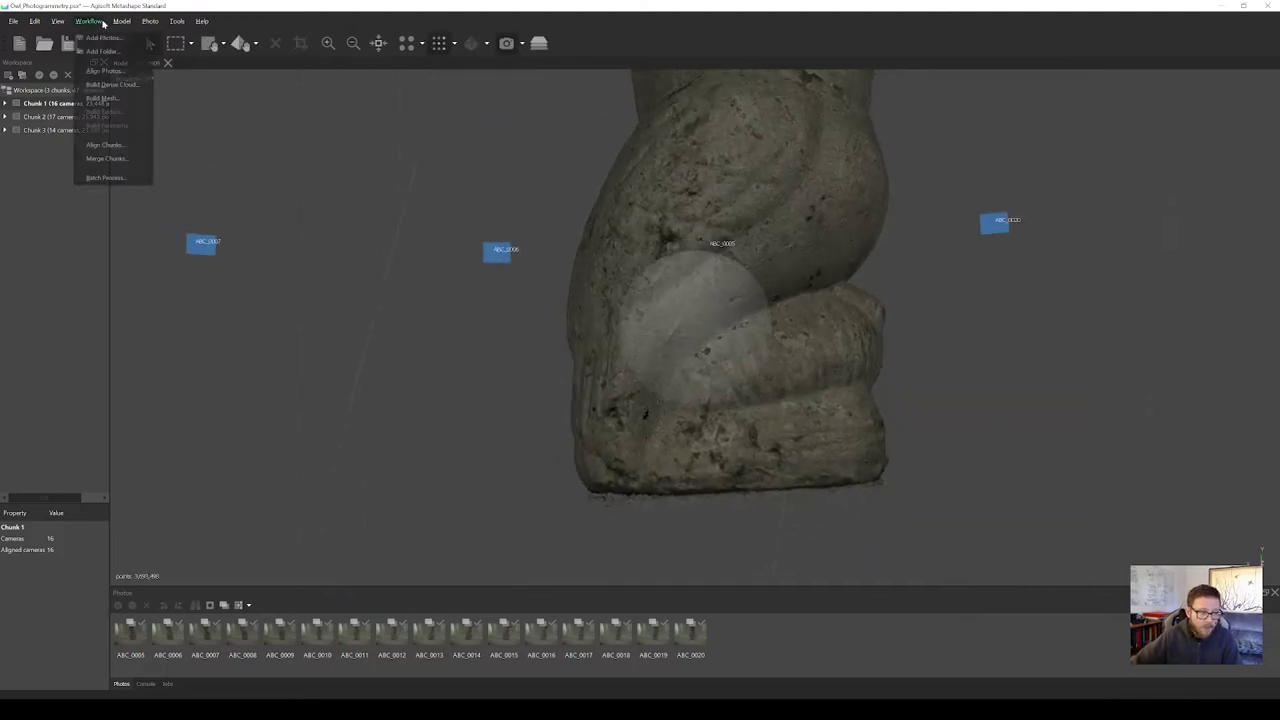
click(88, 20)
click(114, 88)
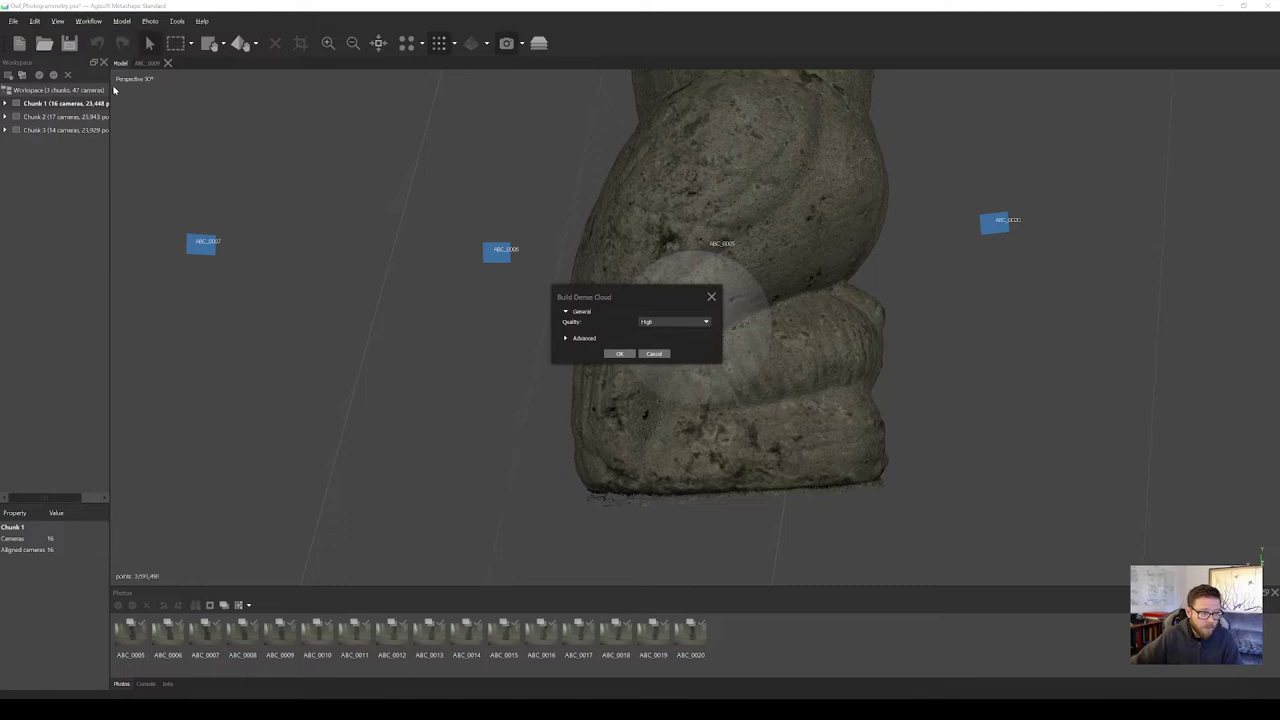
click(580, 338)
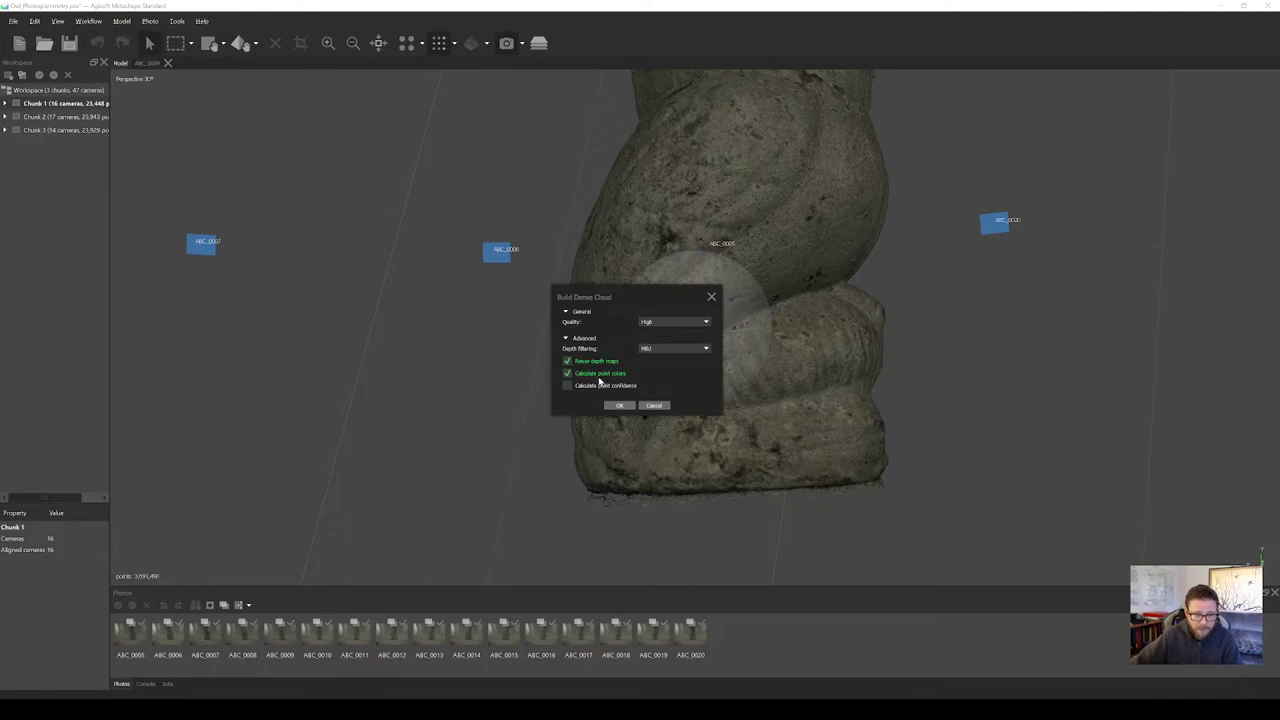
click(569, 386)
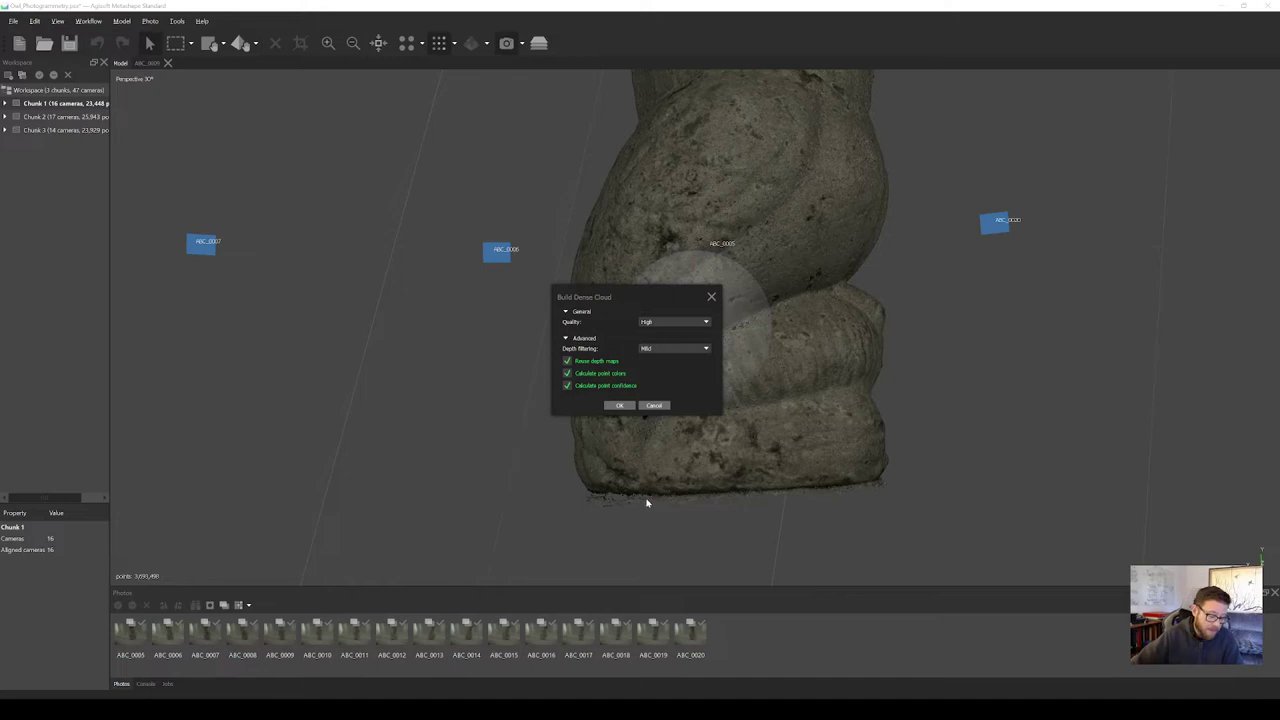
click(655, 406)
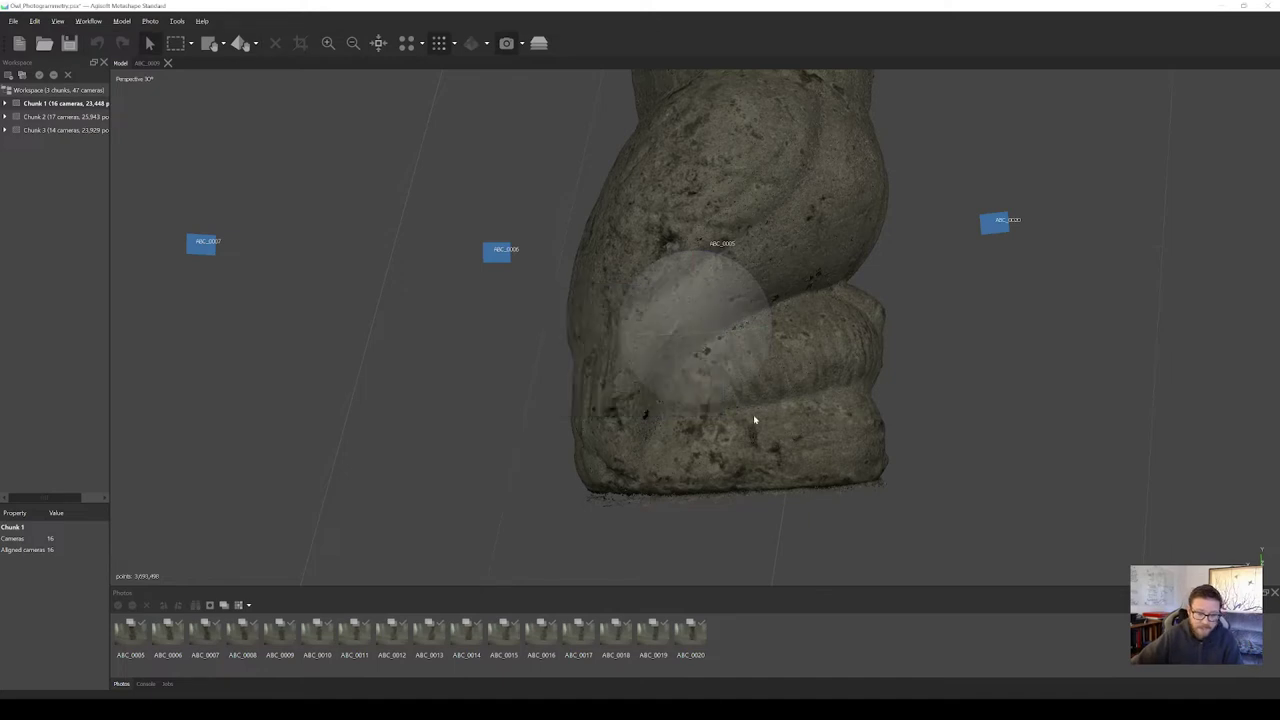
Filter the Chunk 1 dense cloud by confidence with a range of 3 to 255 and inspect the remaining points from all sides.
click(180, 21)
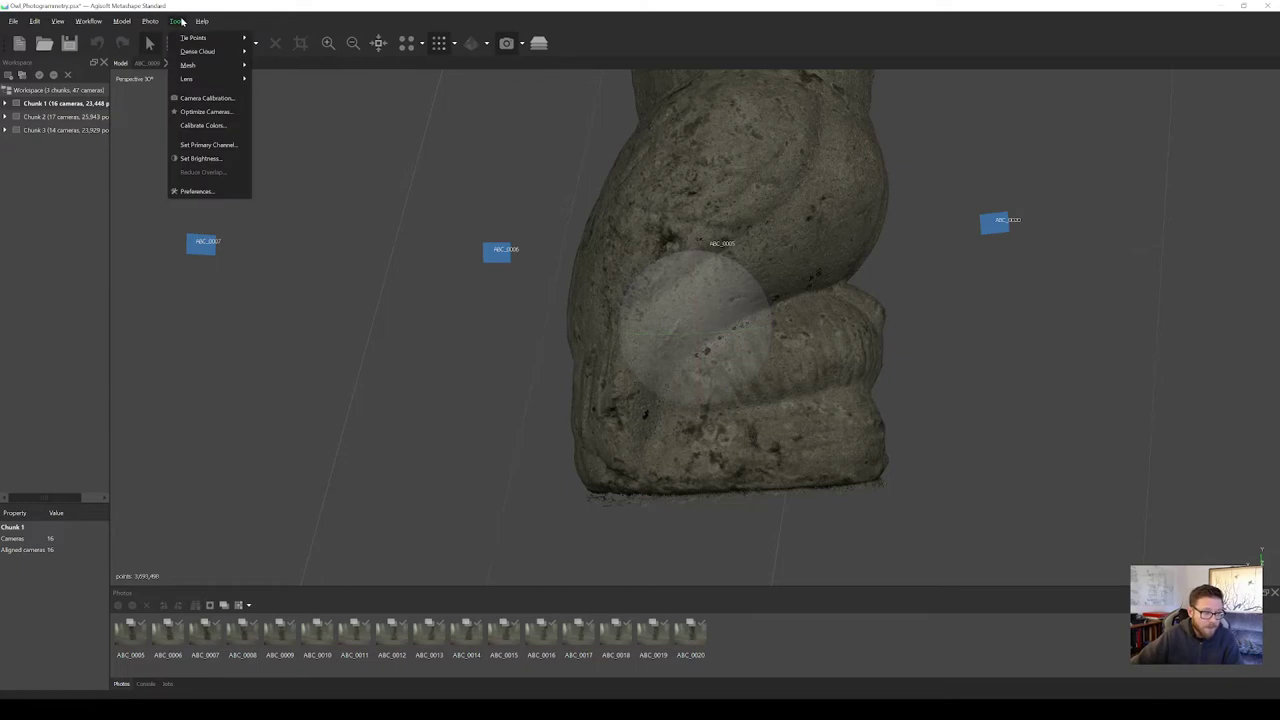
mouse_move(194, 53)
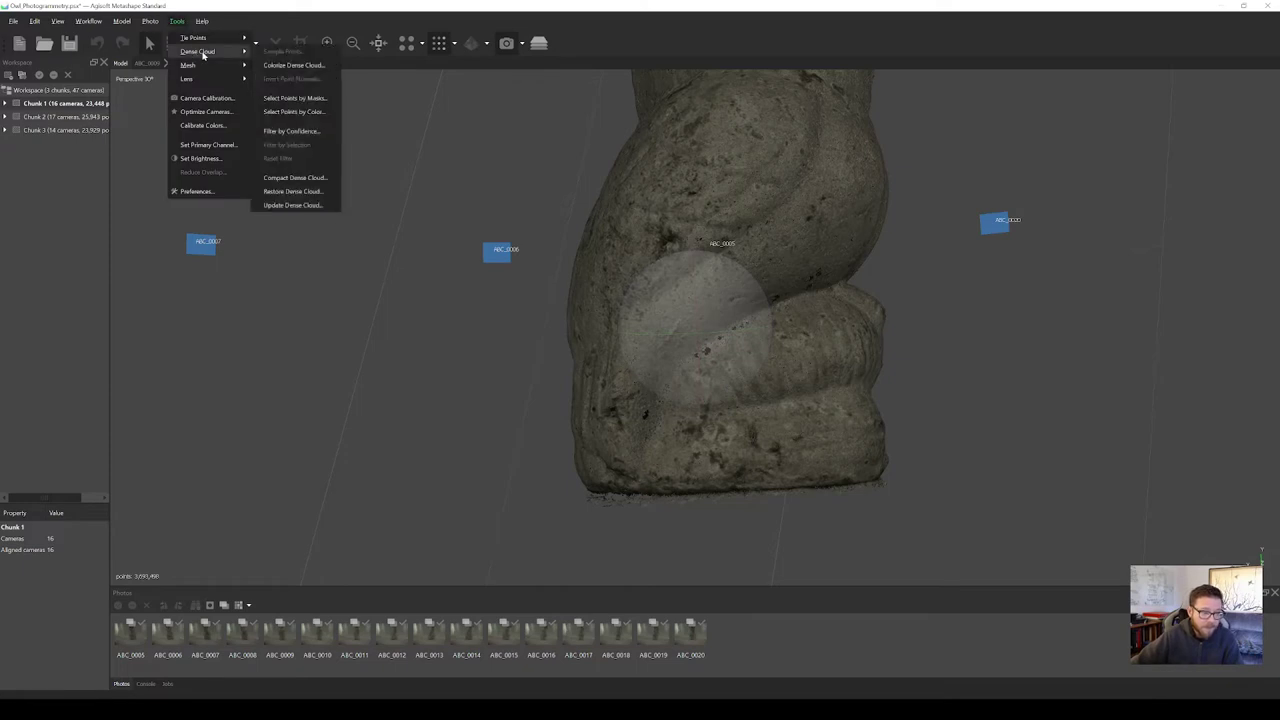
click(305, 131)
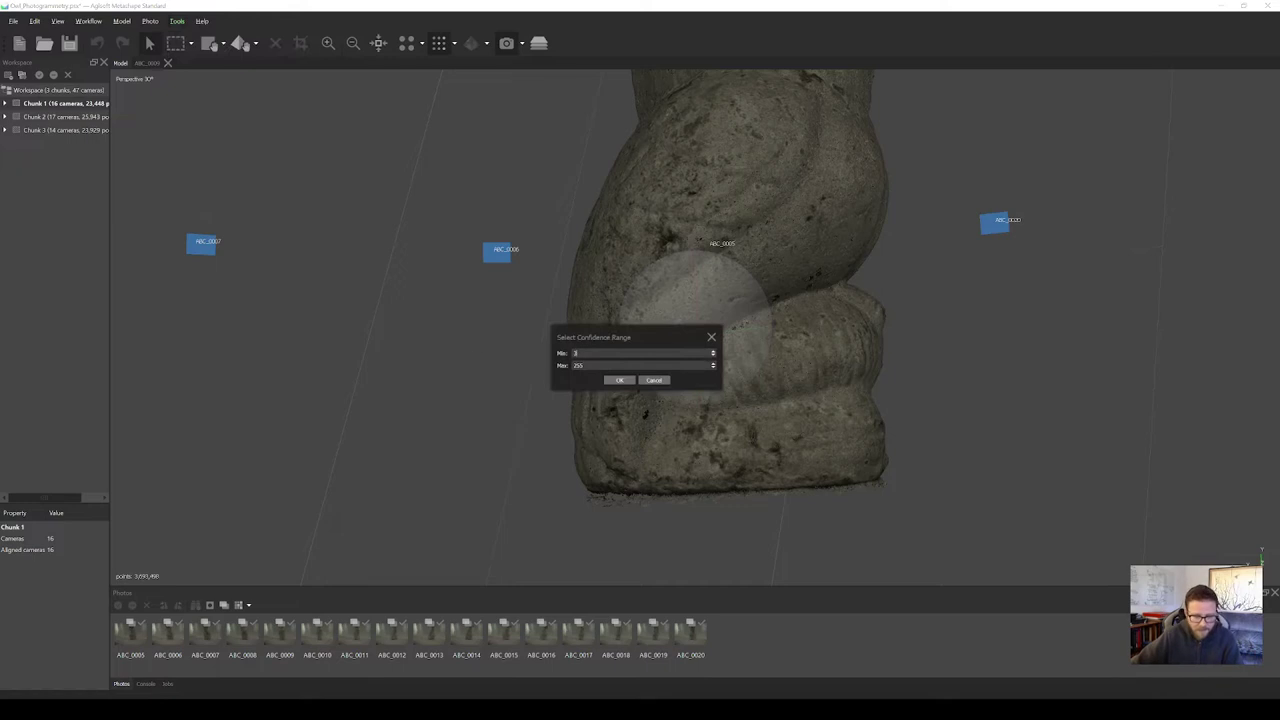
click(620, 381)
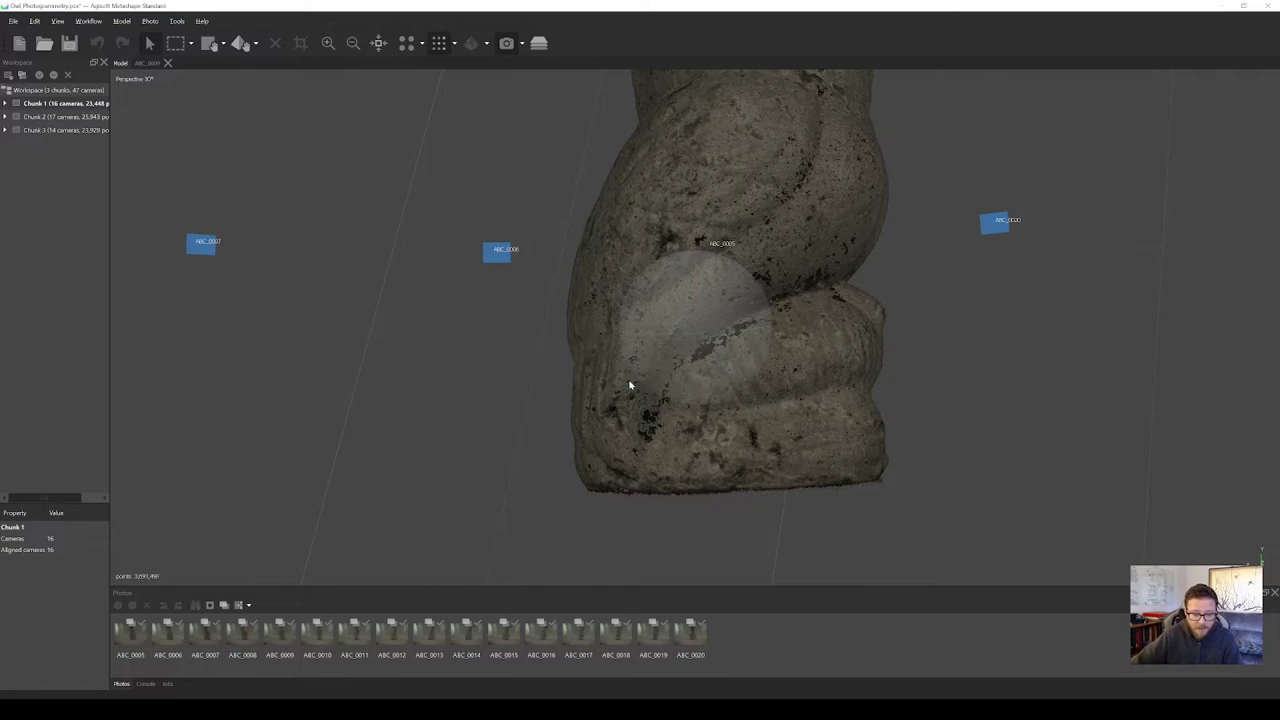
drag(731, 361, 666, 394)
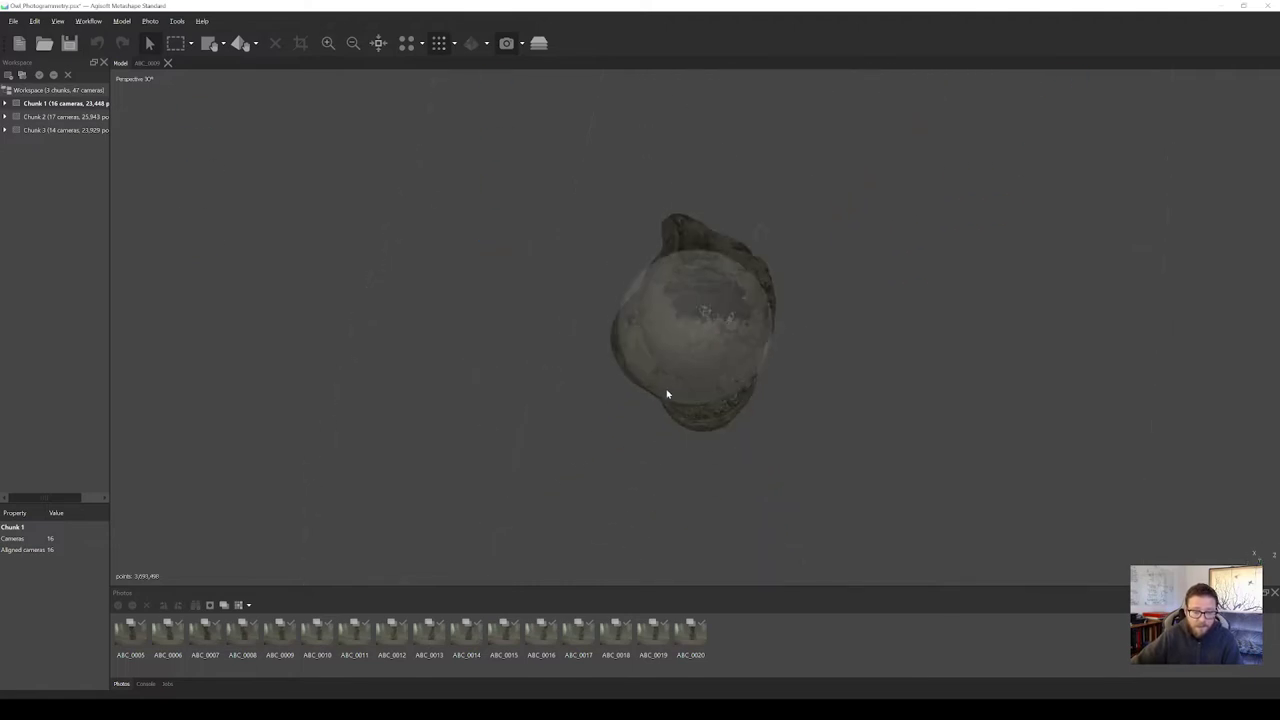
mouse_move(720, 260)
mouse_down()
mouse_move(703, 323)
mouse_move(709, 282)
mouse_move(730, 339)
mouse_move(746, 317)
mouse_move(686, 343)
mouse_move(723, 311)
mouse_move(718, 364)
mouse_move(700, 386)
mouse_move(666, 386)
mouse_move(663, 349)
mouse_move(743, 391)
mouse_move(837, 386)
mouse_move(835, 352)
mouse_up()
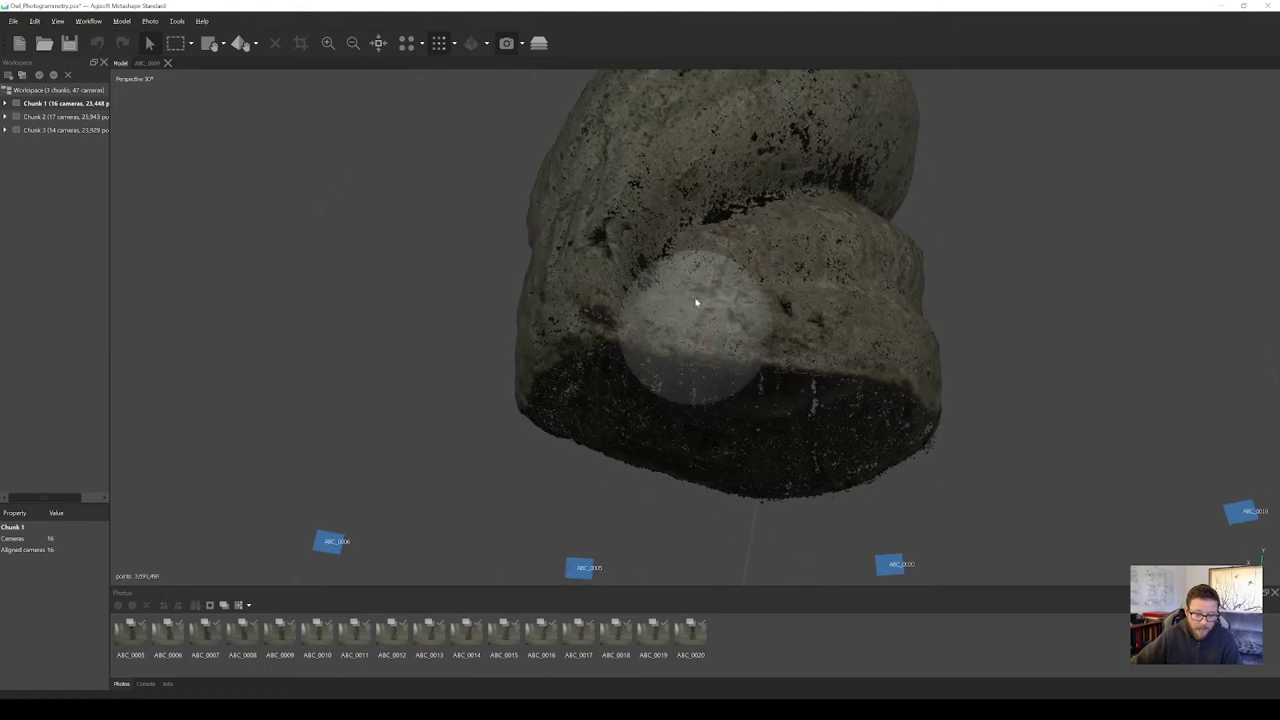
drag(698, 295, 717, 338)
scroll(720, 346, down, 3)
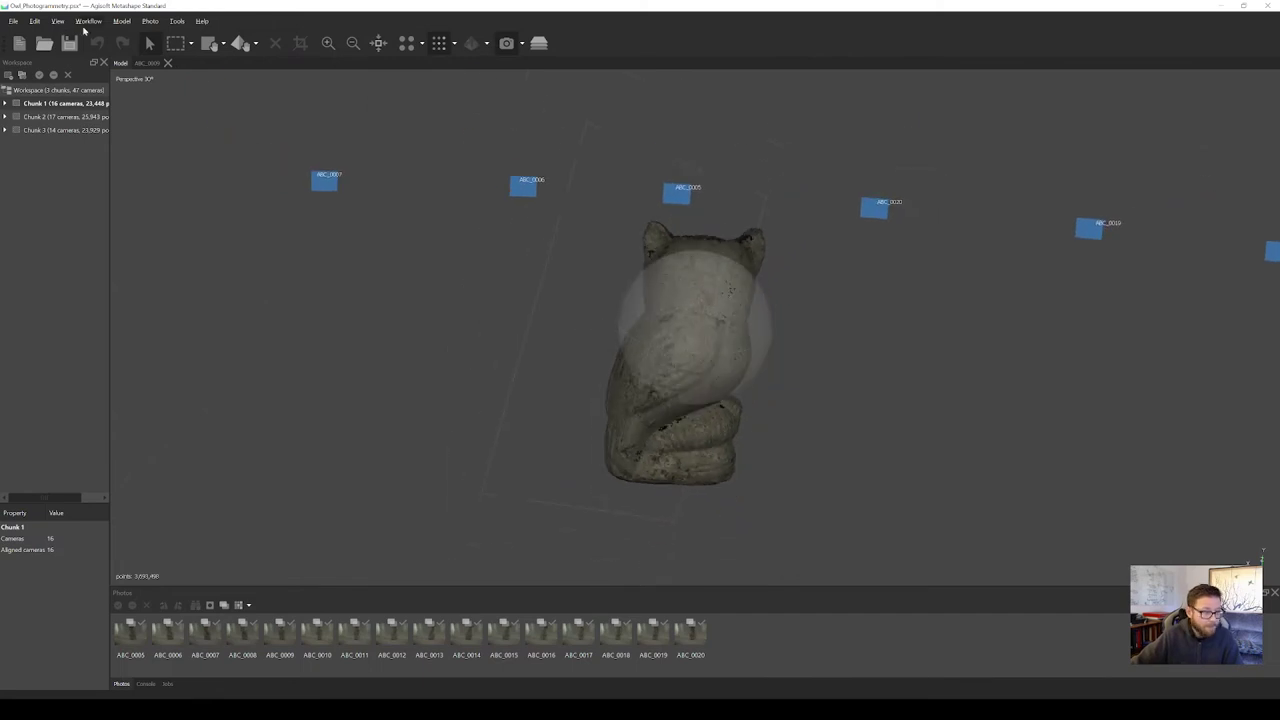
Activate Chunk 2 and inspect its dense cloud at the owl's open base, tail gap and head.
double_click(70, 116)
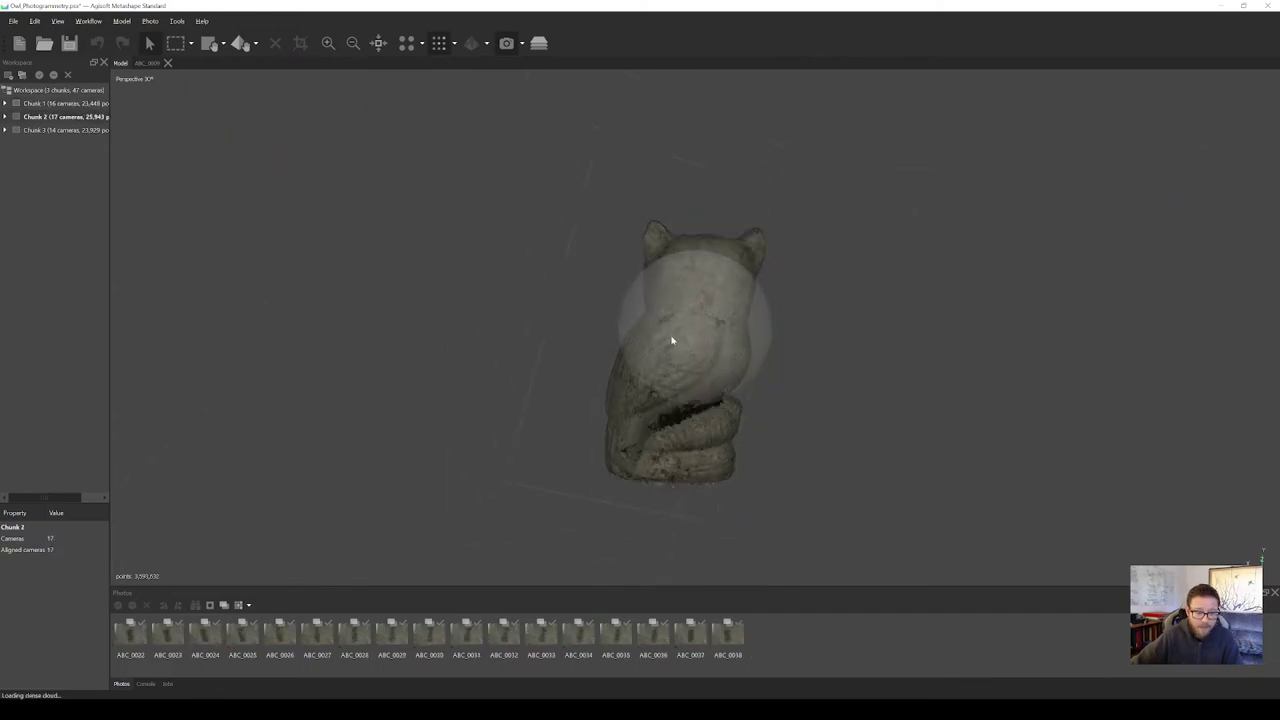
drag(704, 318, 705, 370)
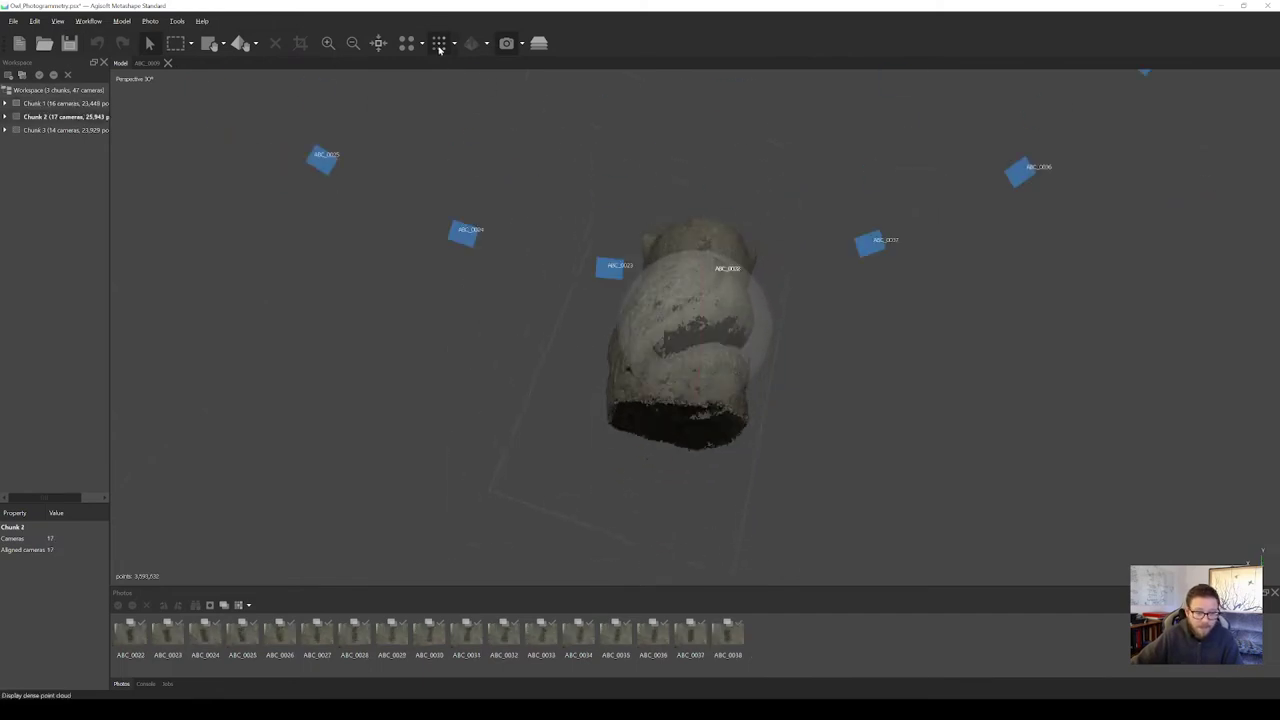
drag(675, 310, 686, 386)
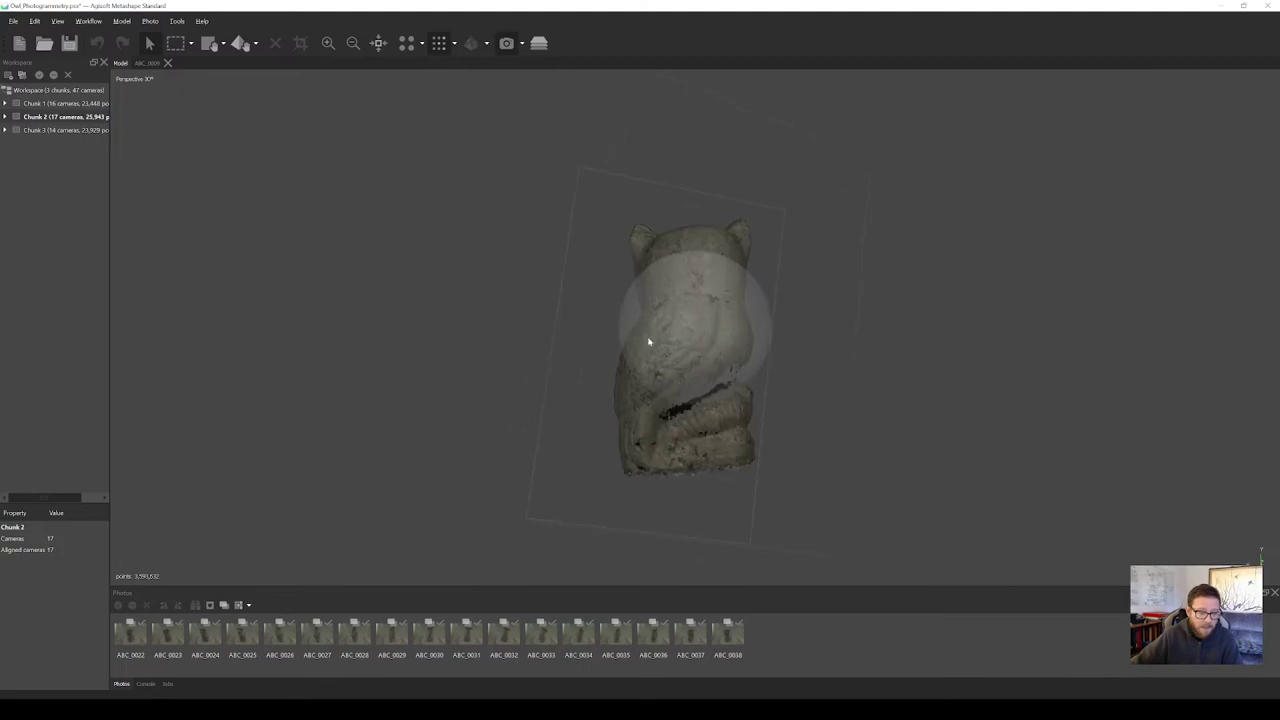
drag(648, 342, 694, 346)
scroll(694, 349, up, 5)
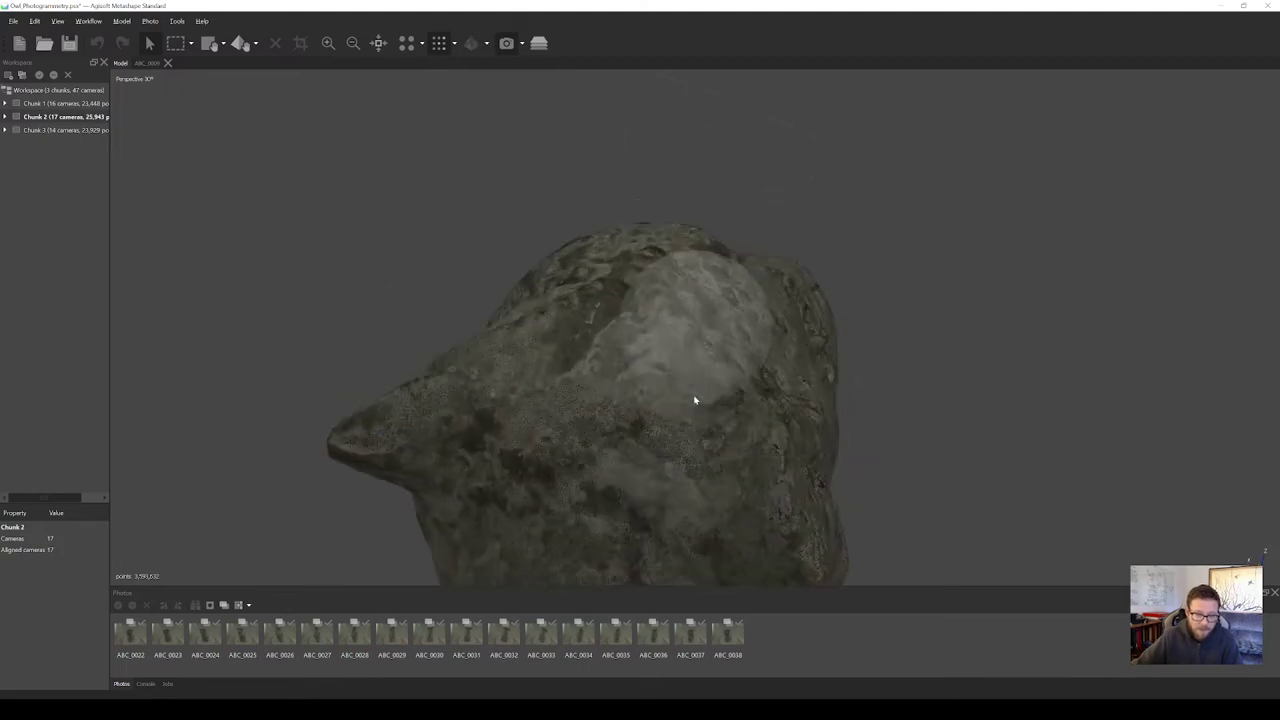
drag(695, 400, 734, 337)
scroll(716, 333, down, 5)
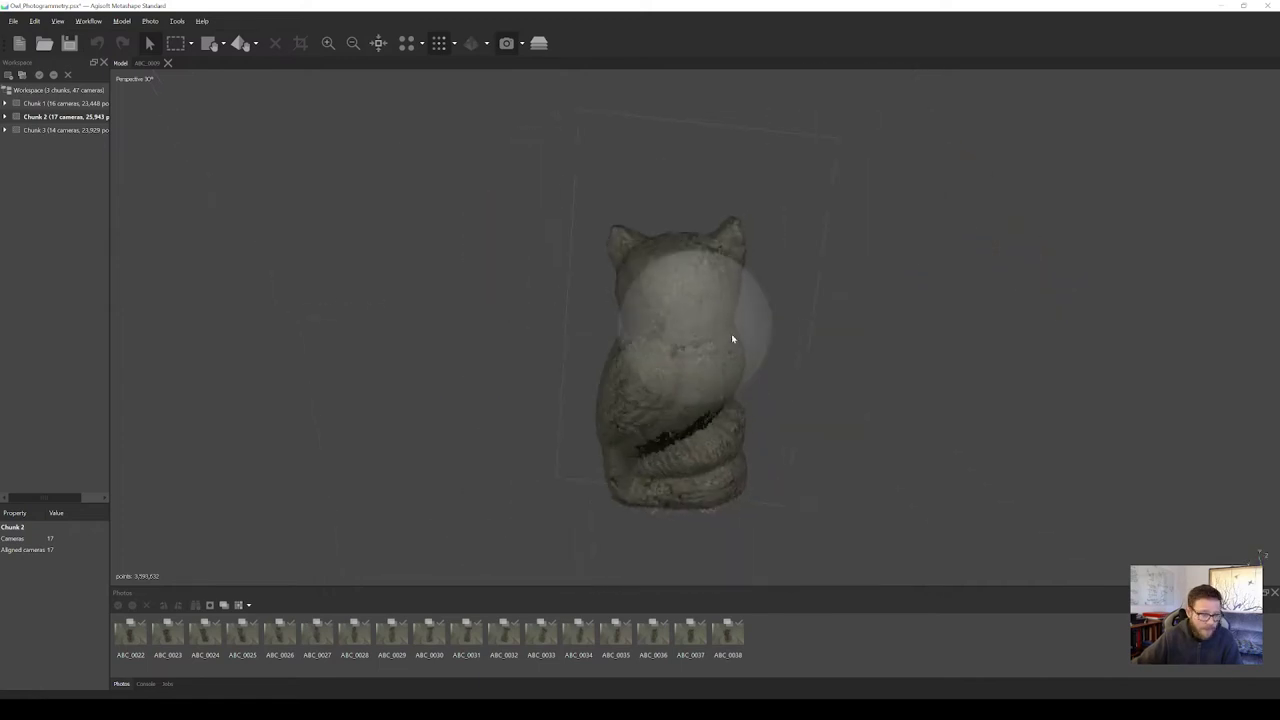
Activate Chunk 3 and examine its dense cloud around the hollow base, comparing it with masked photo ABC_0045.
double_click(66, 131)
drag(623, 320, 665, 328)
double_click(320, 640)
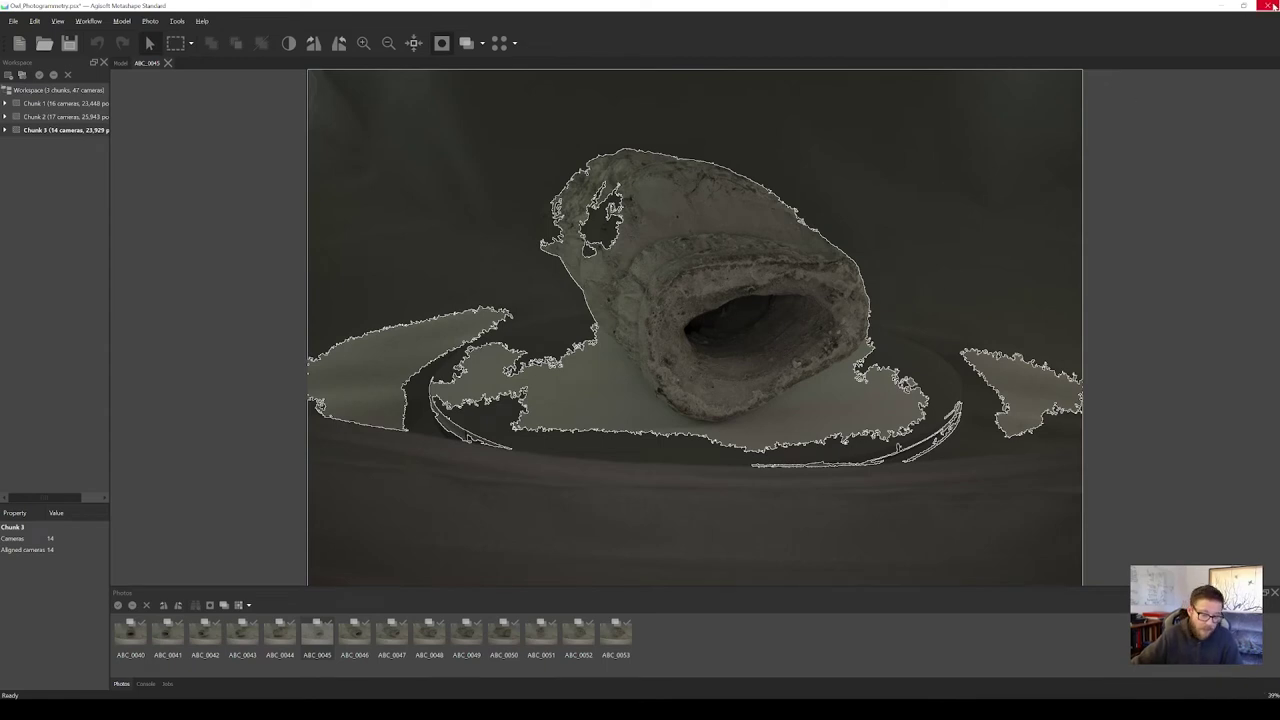
click(120, 63)
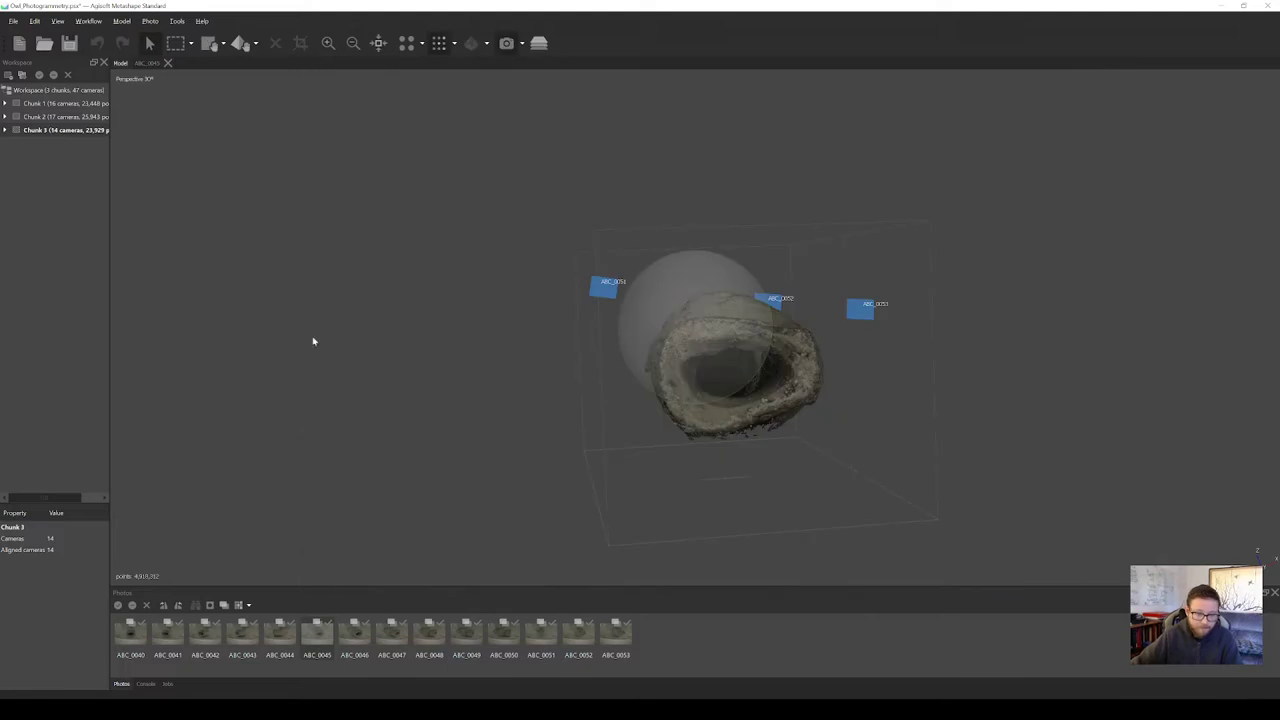
drag(680, 377, 737, 380)
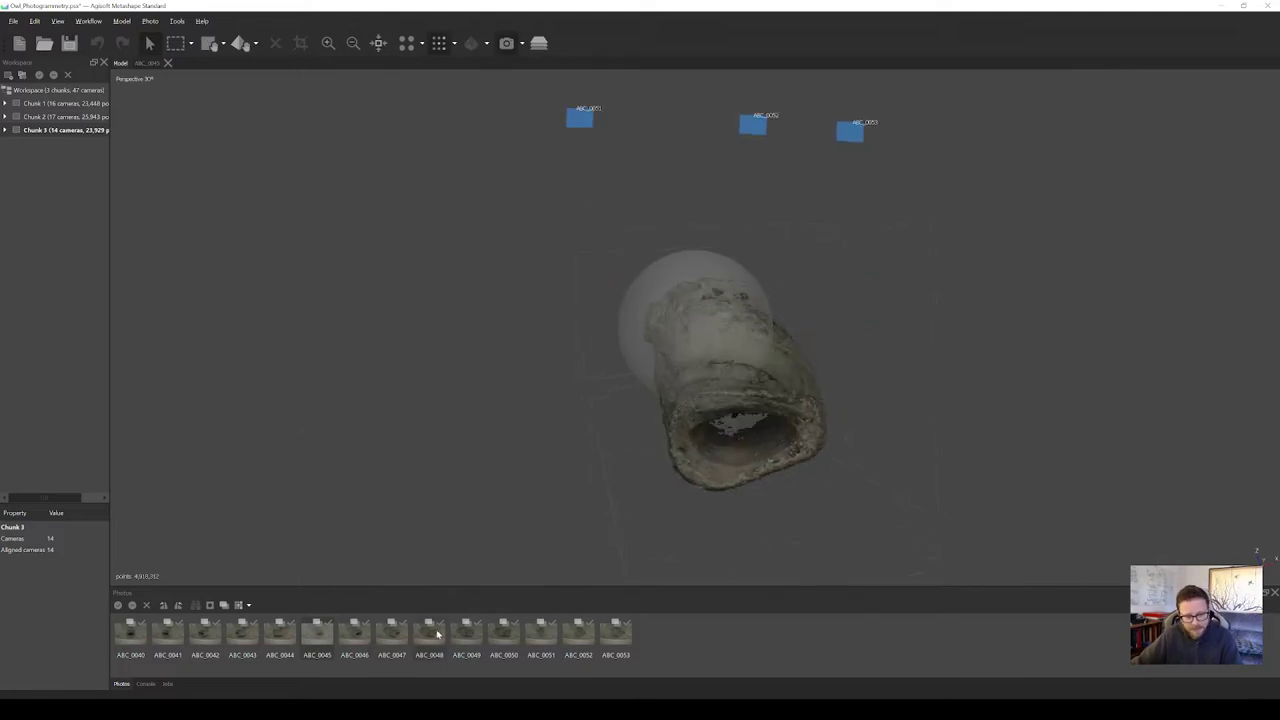
drag(737, 391, 738, 402)
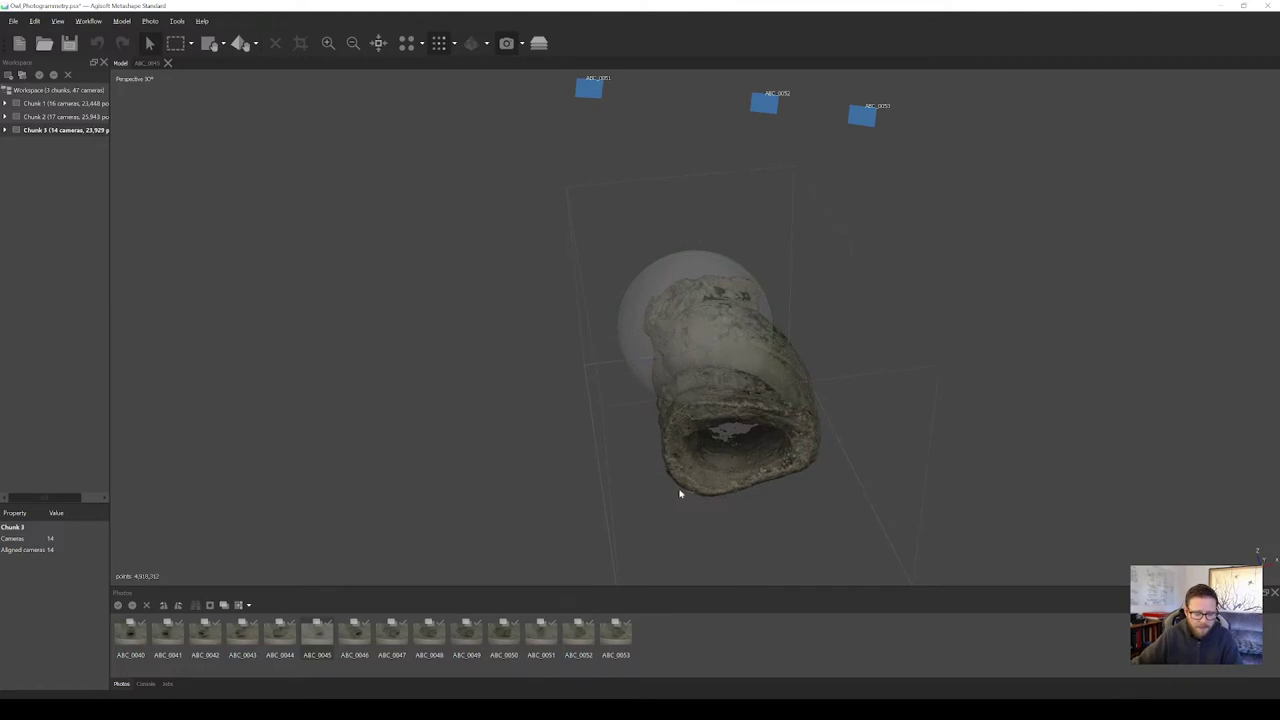
mouse_move(721, 356)
mouse_down()
mouse_move(729, 371)
mouse_move(694, 323)
mouse_move(717, 334)
mouse_up()
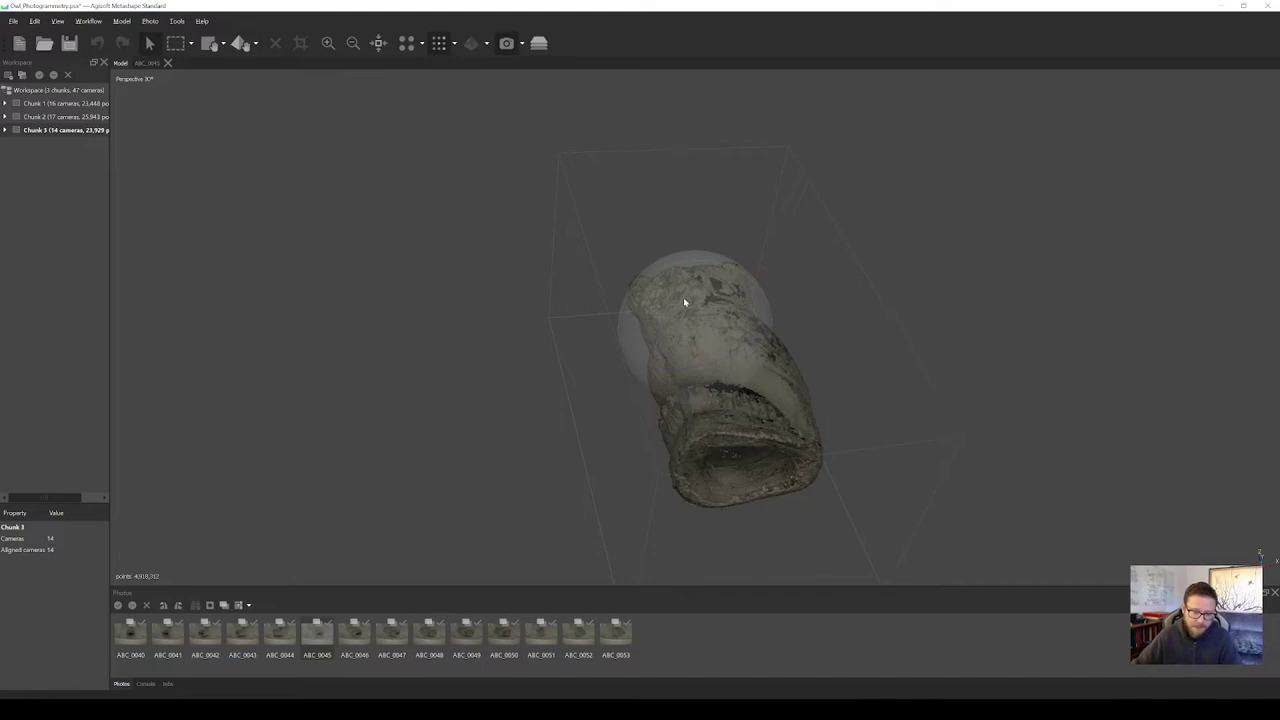
drag(713, 327, 712, 363)
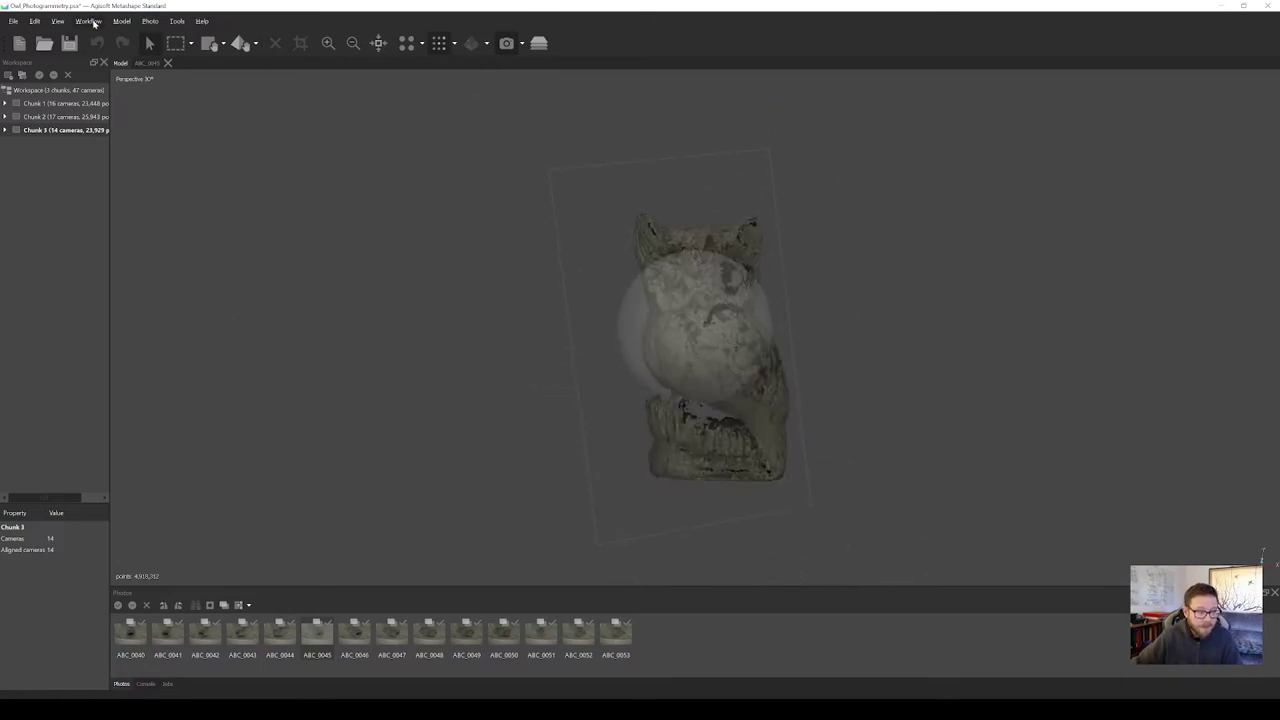
Align Chunks 1, 2 and 3 with the point-based method at high accuracy and check each chunk.
click(96, 22)
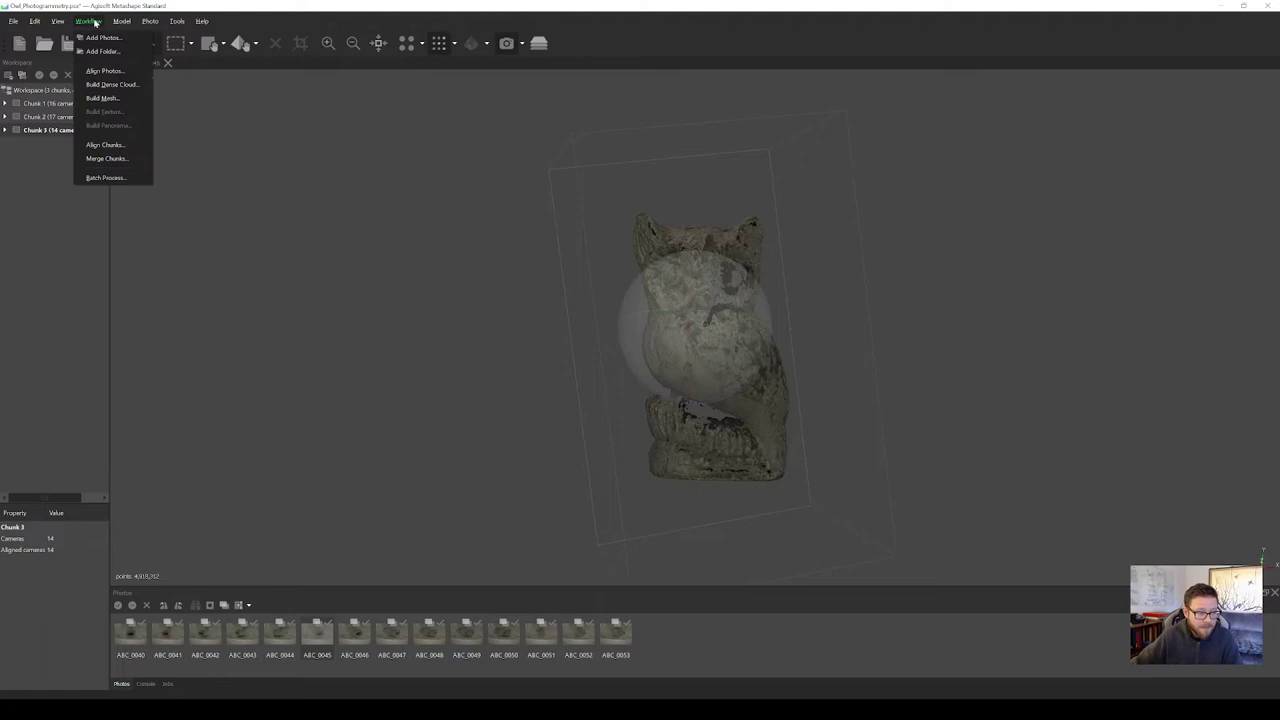
click(129, 148)
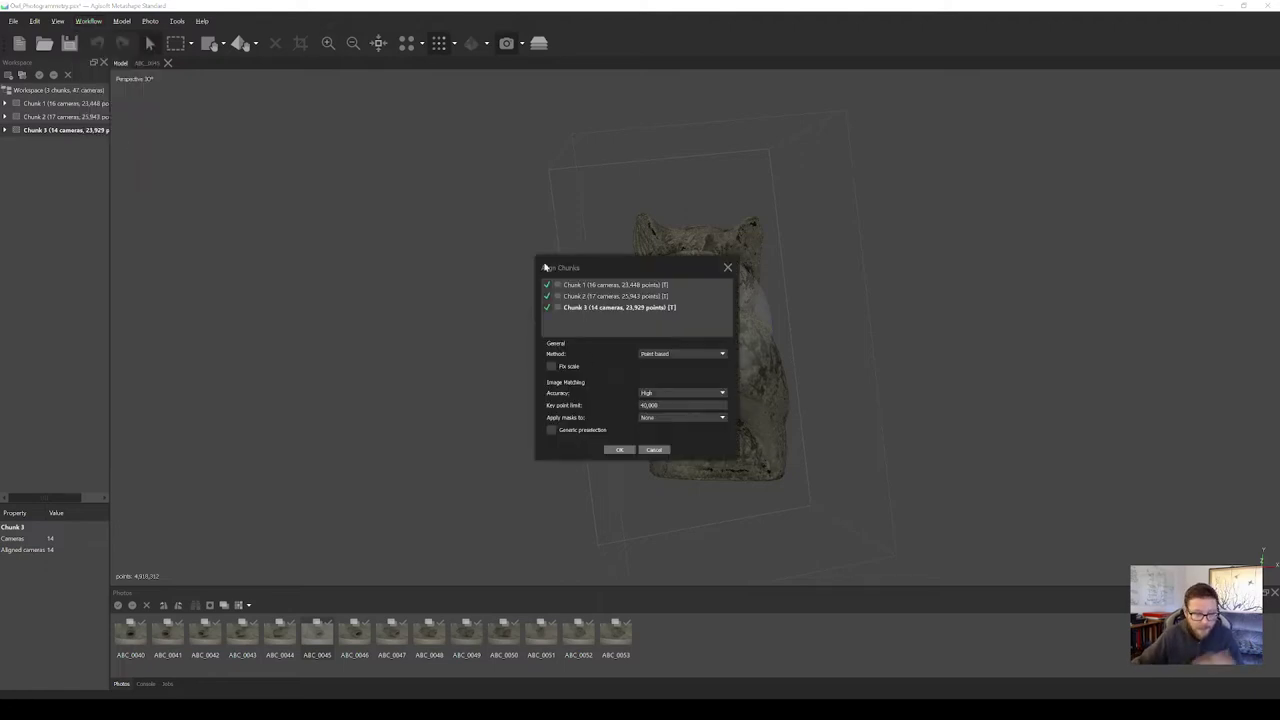
click(627, 452)
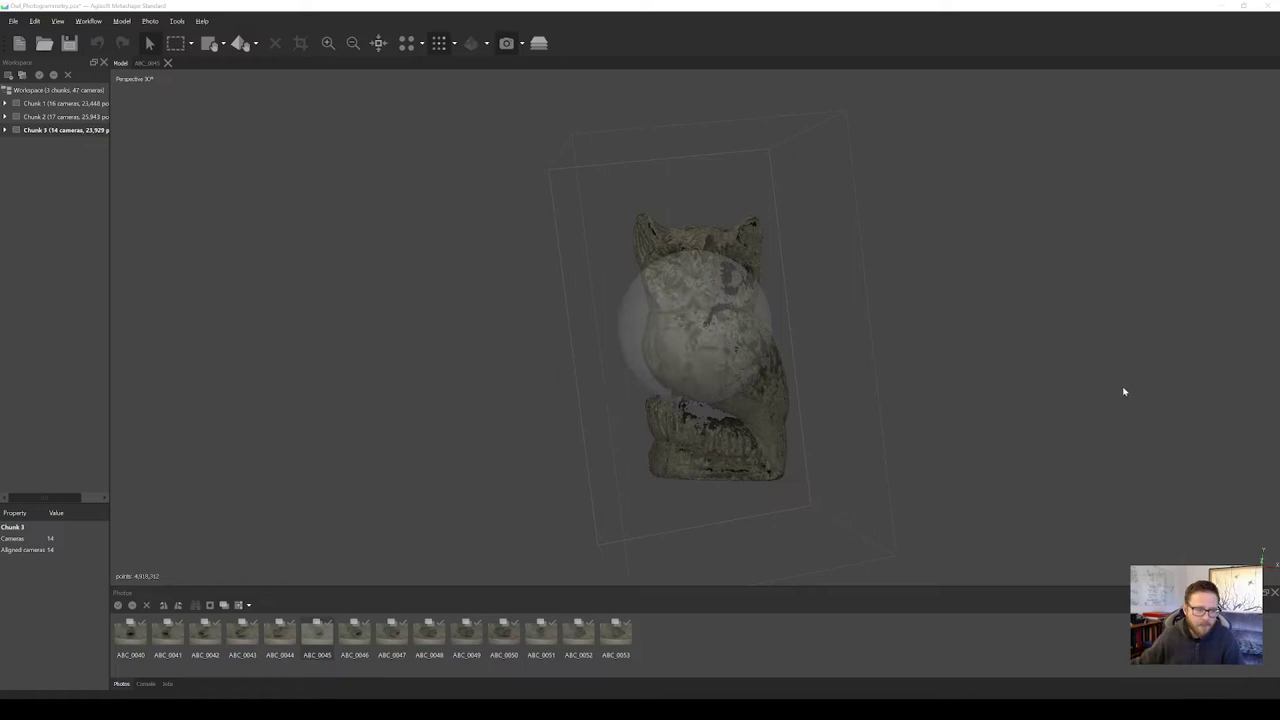
double_click(46, 104)
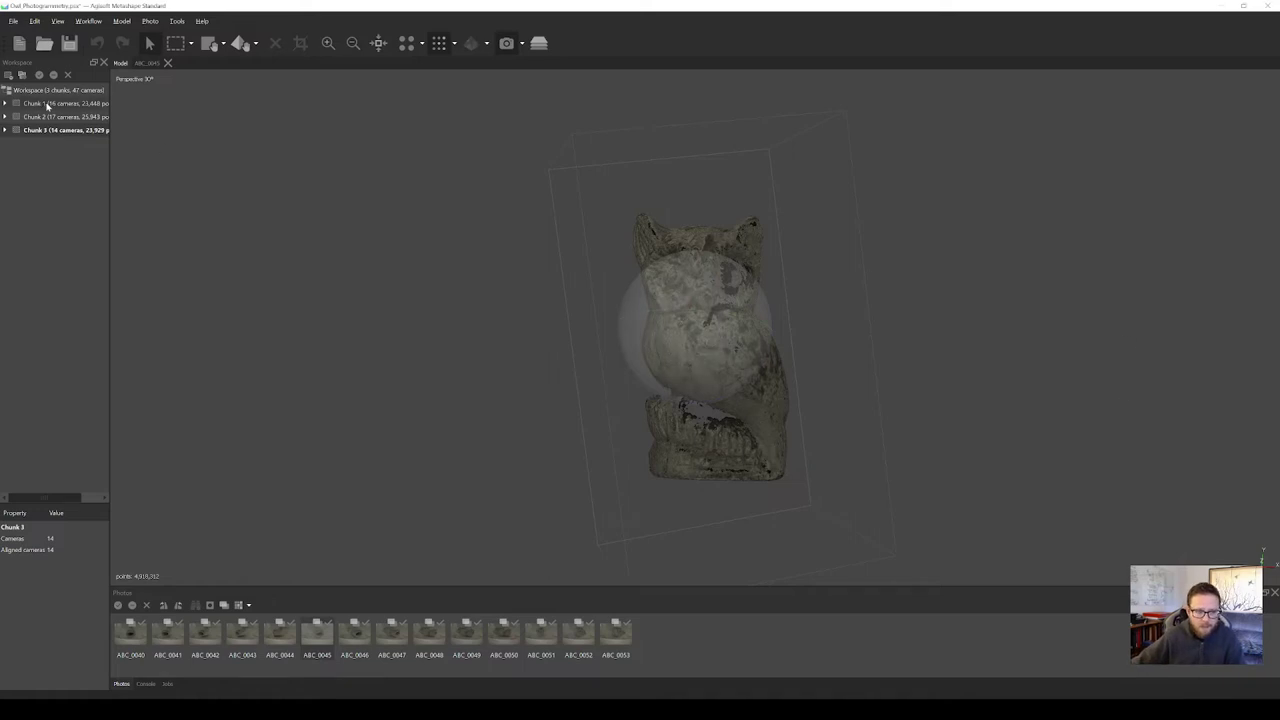
double_click(52, 117)
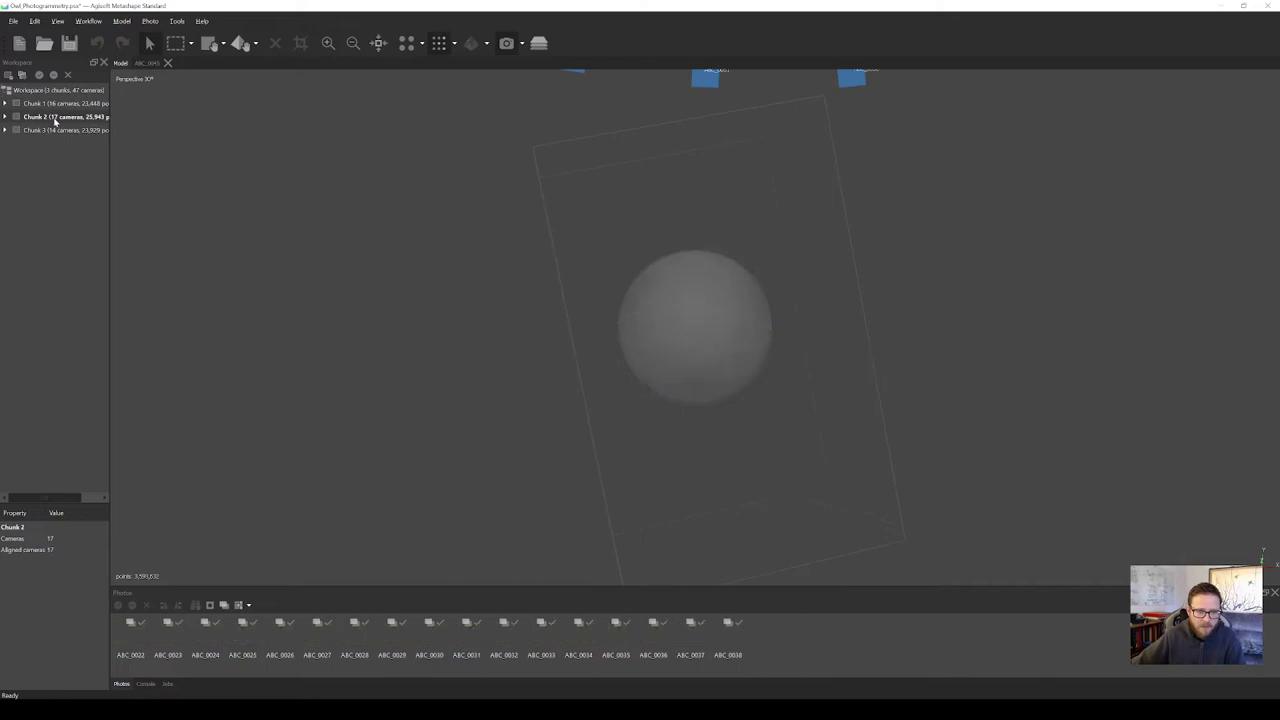
double_click(66, 131)
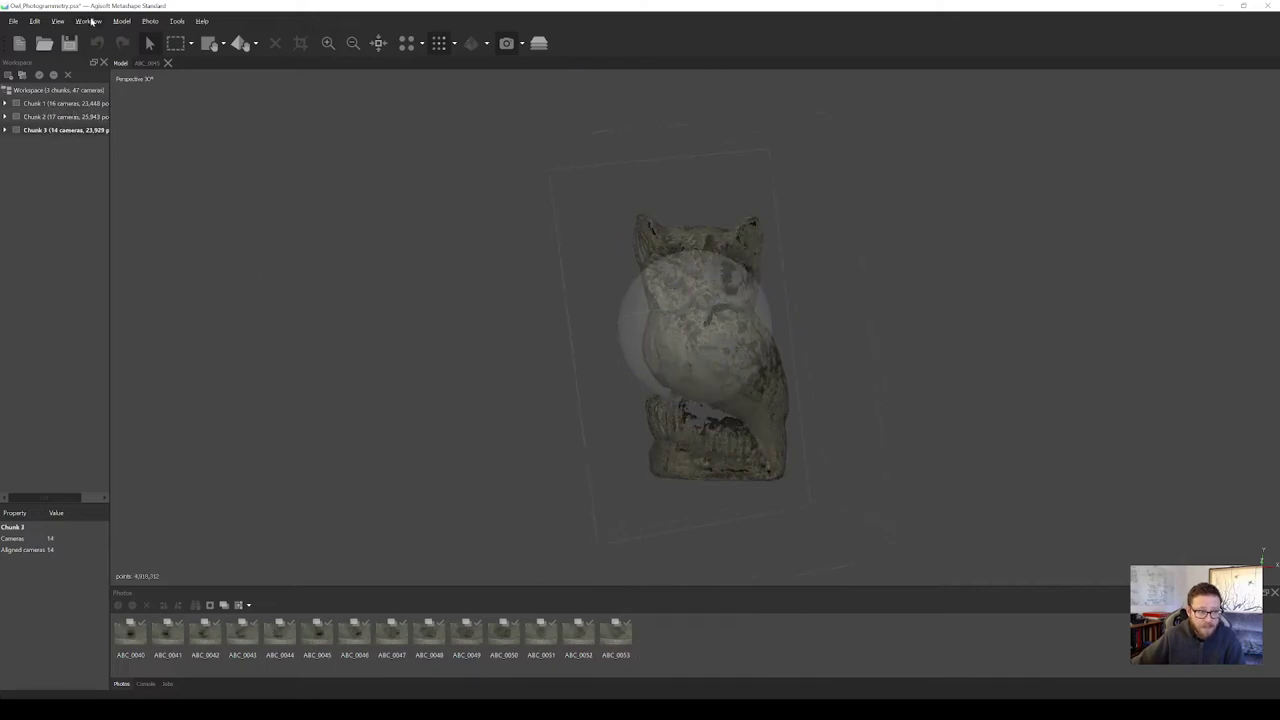
Merge Chunks 1, 2 and 3 into one chunk, including their dense clouds and depth maps.
click(89, 21)
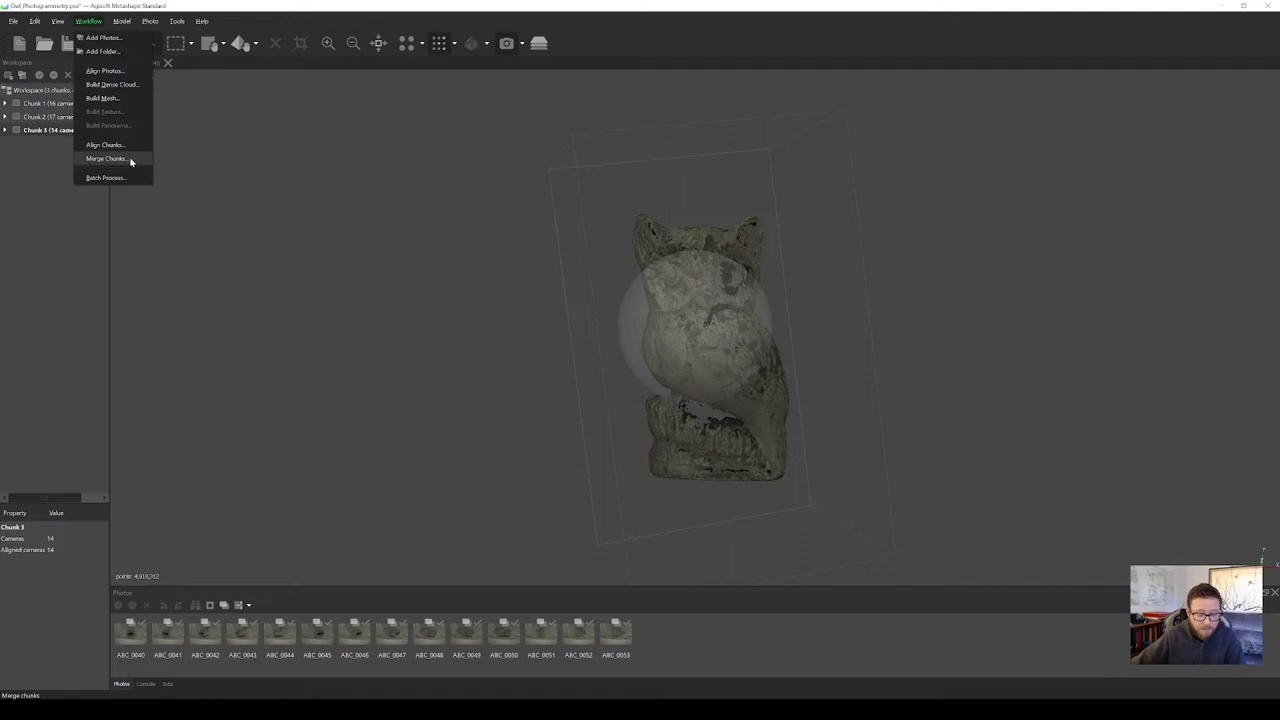
click(130, 161)
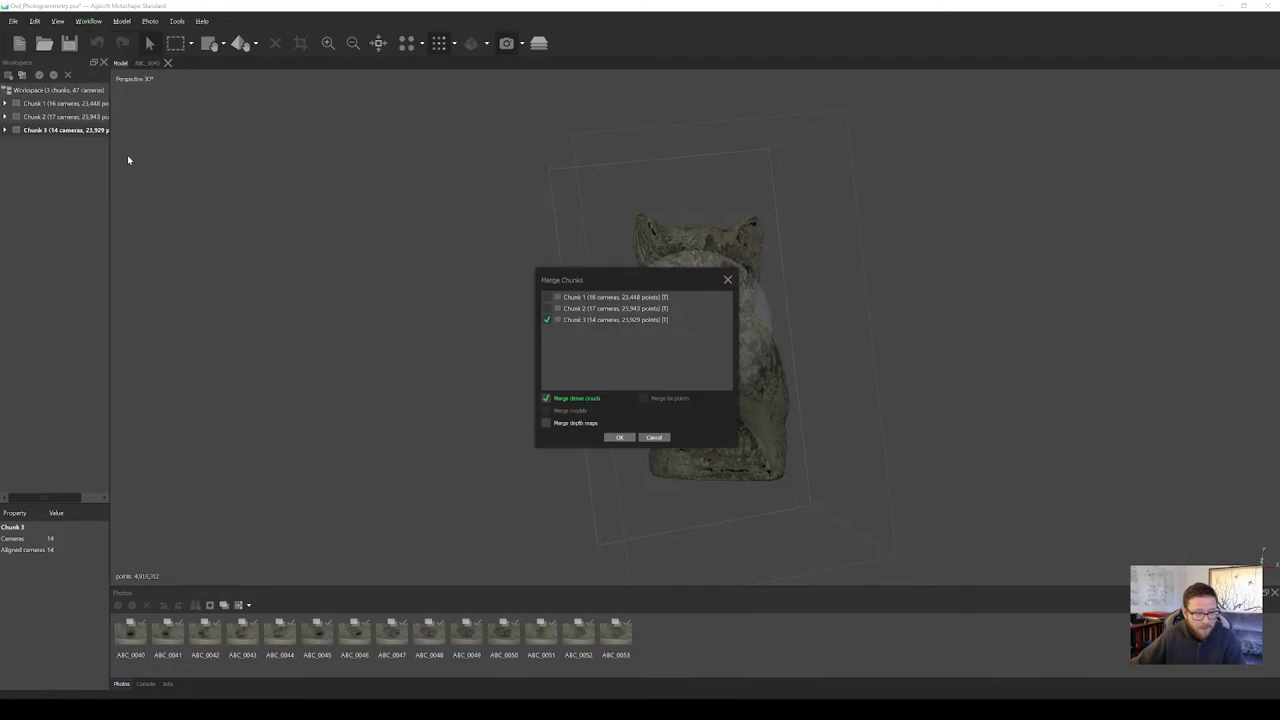
click(547, 308)
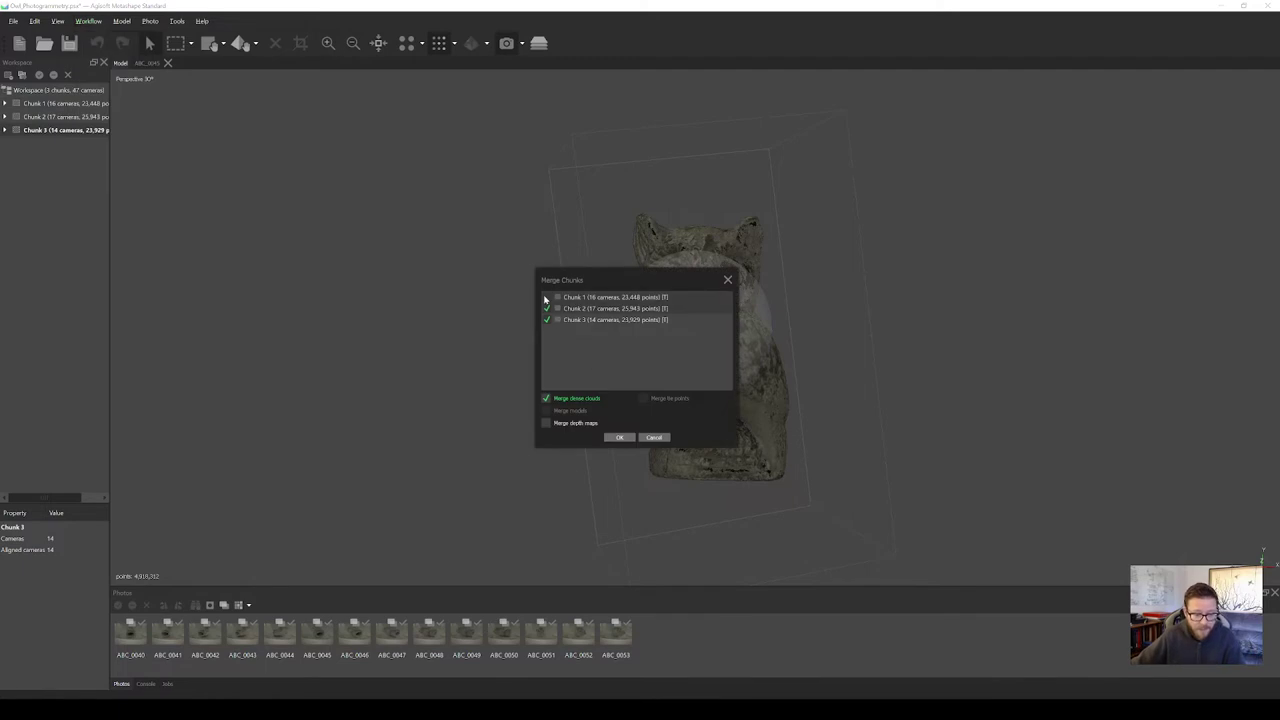
click(547, 297)
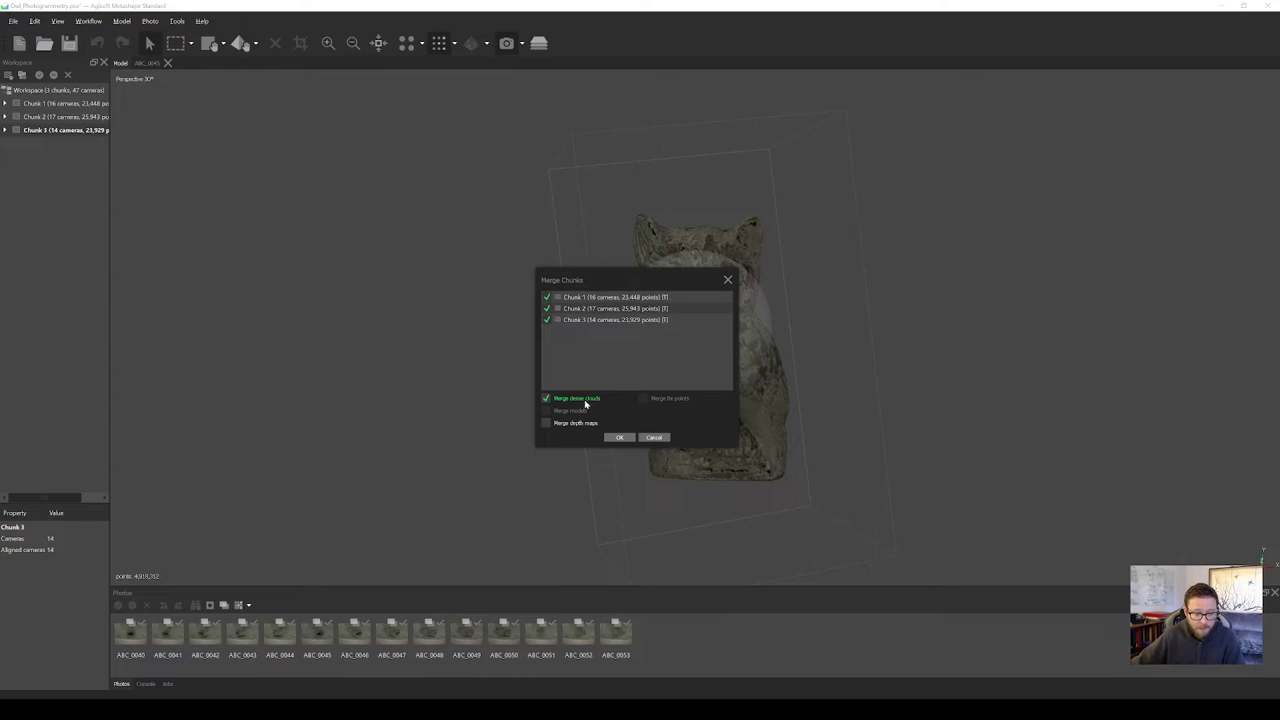
click(624, 441)
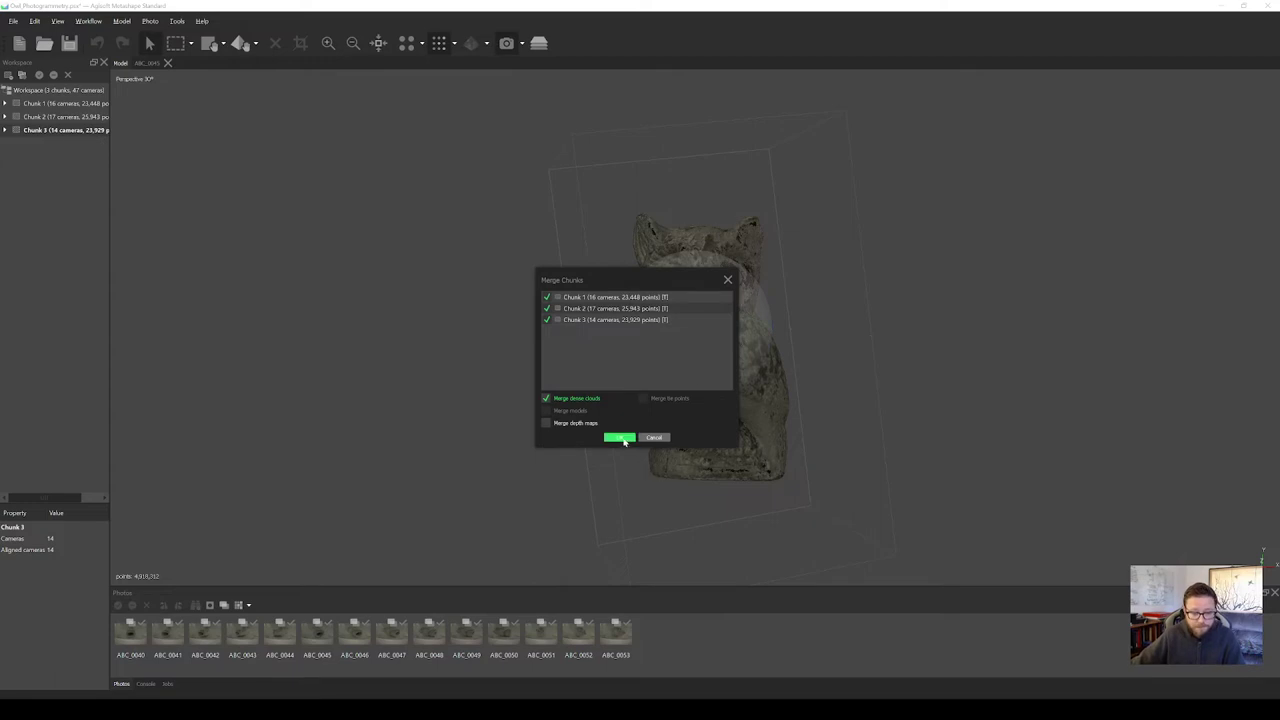
click(546, 423)
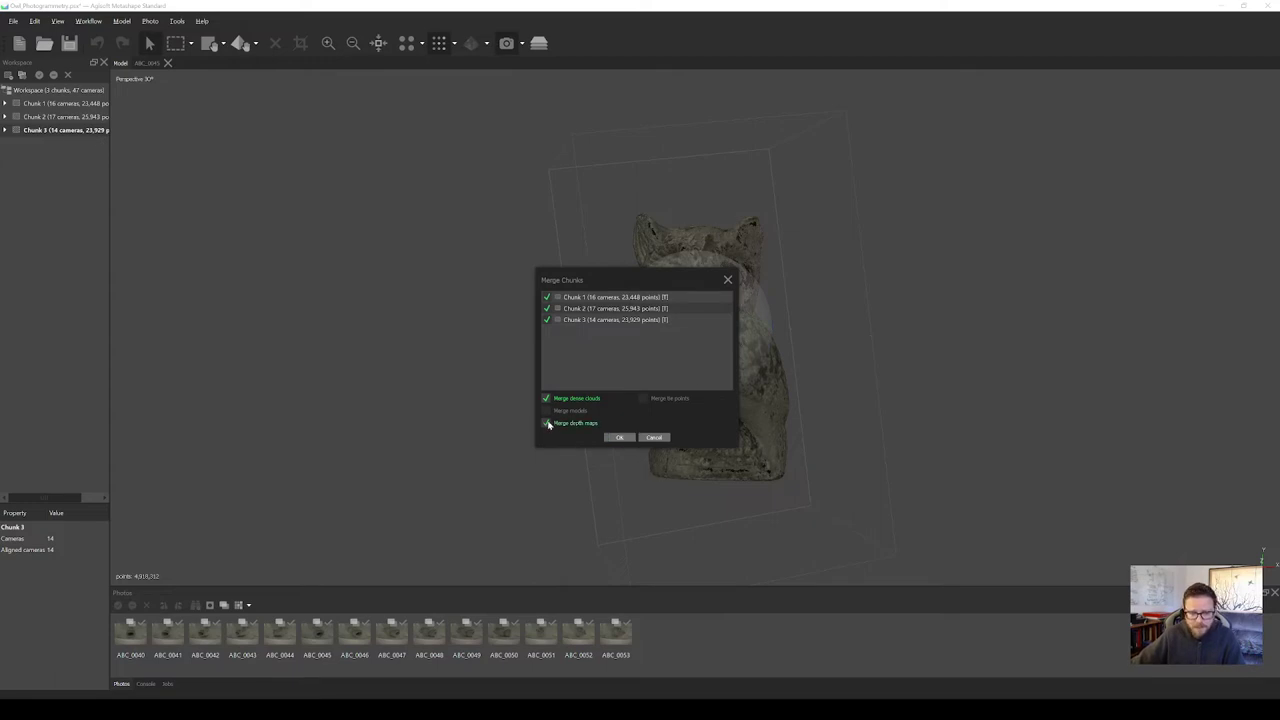
click(627, 439)
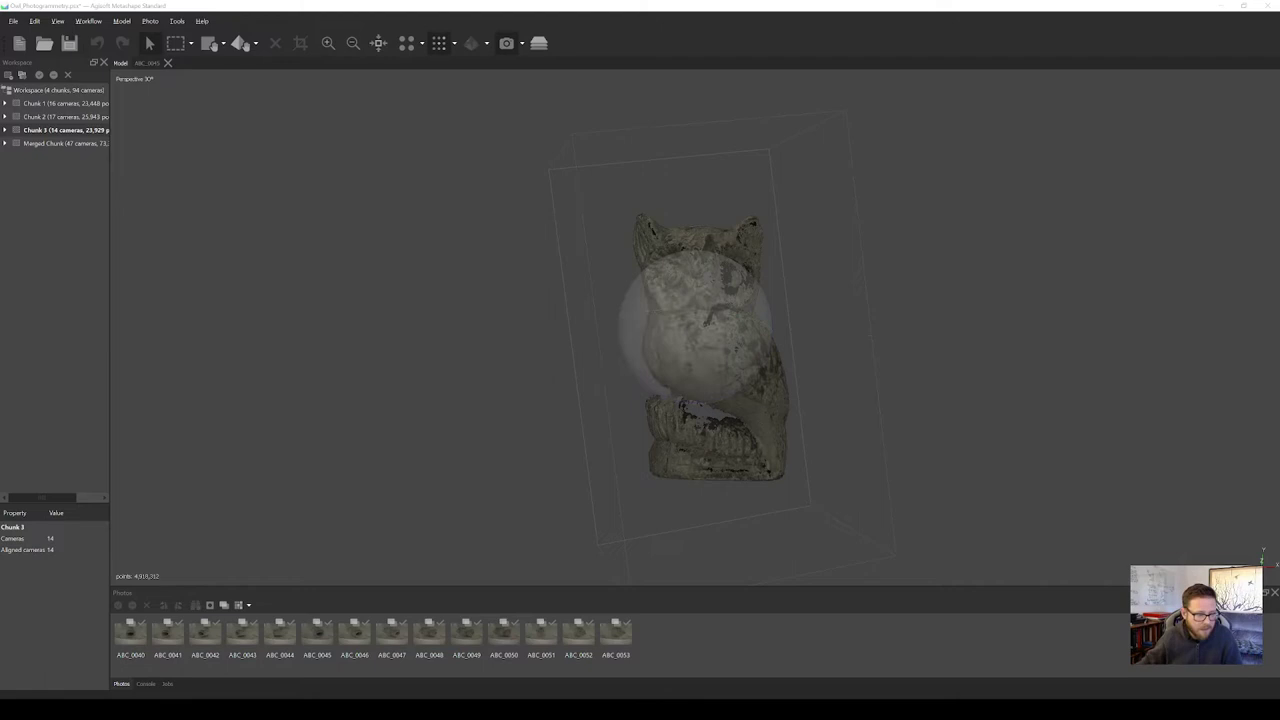
Activate the Merged Chunk and inspect its dense cloud around the owl's body and hollow base.
double_click(75, 144)
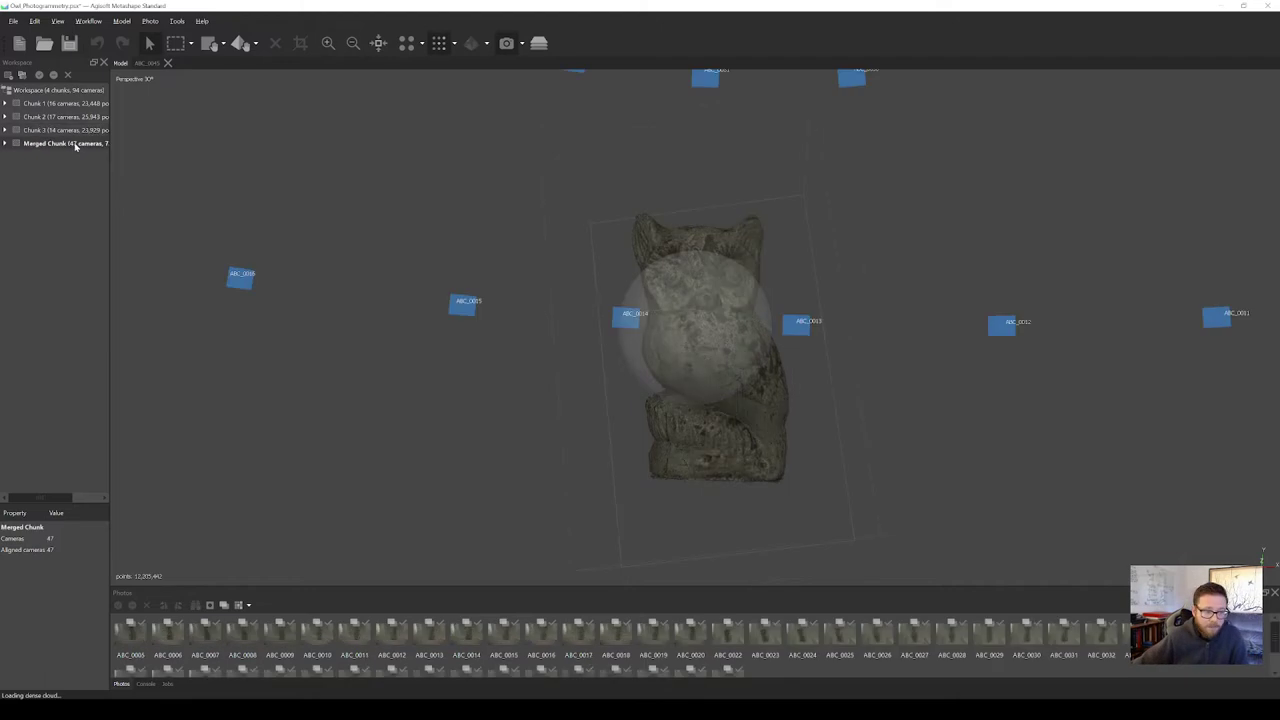
drag(709, 336, 799, 378)
scroll(669, 517, up, 5)
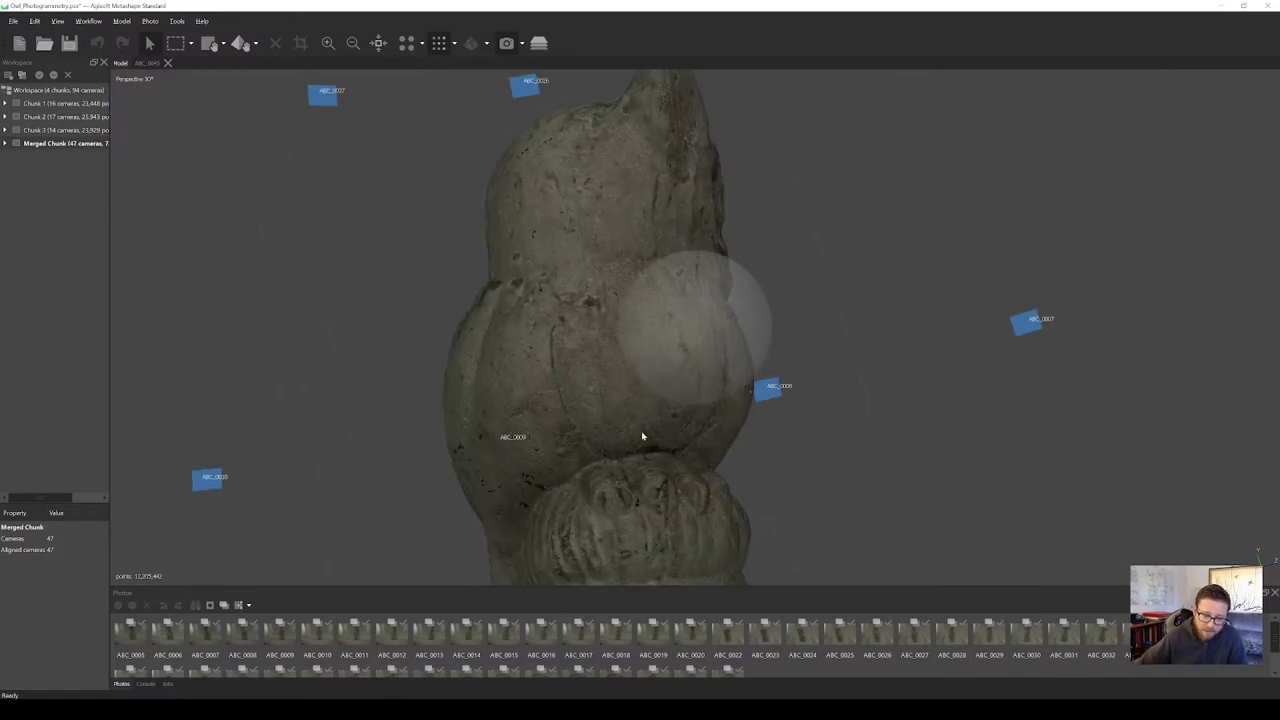
drag(643, 437, 600, 200)
scroll(723, 437, up, 6)
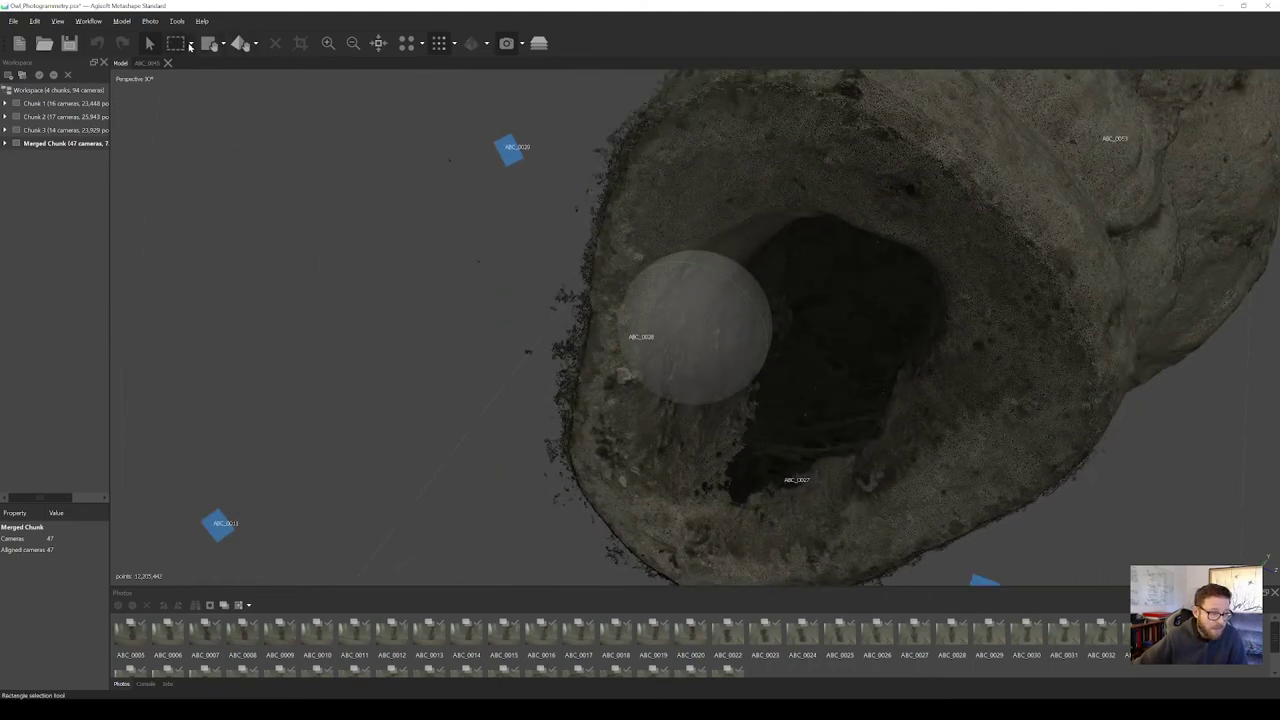
Select and delete the stray points along the outer rim of the owl's base in the merged dense cloud.
click(190, 47)
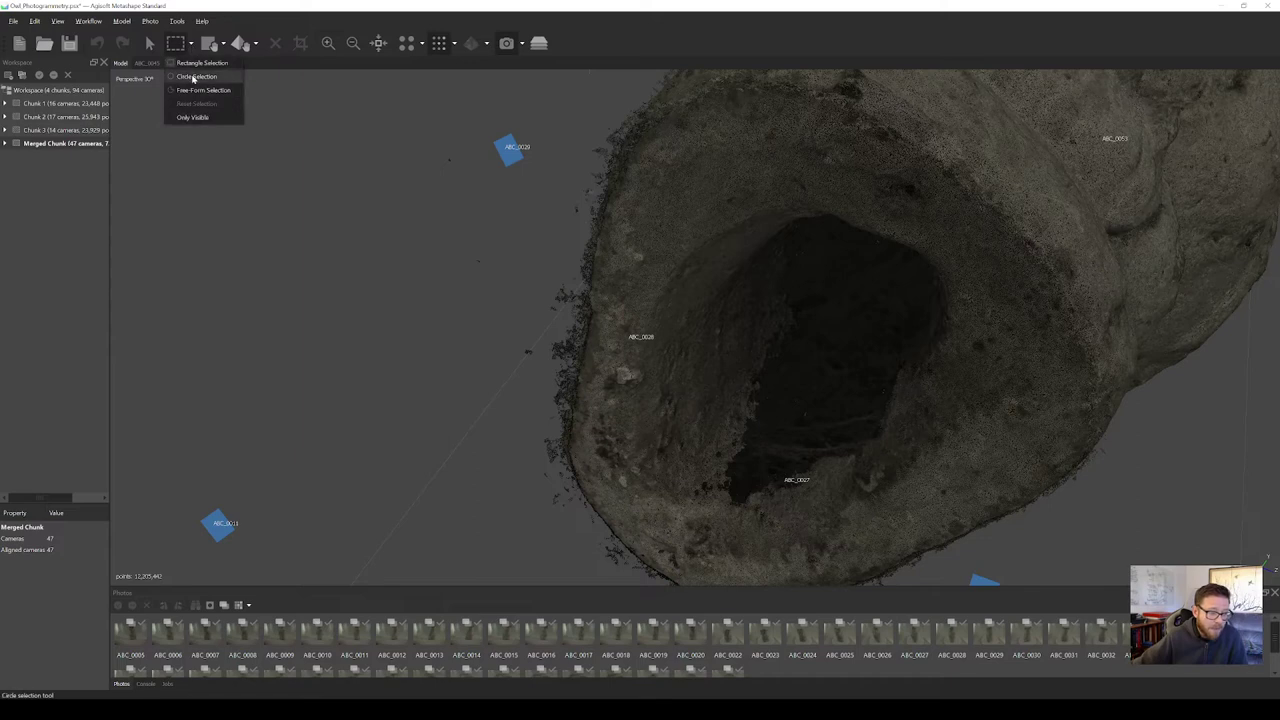
click(196, 77)
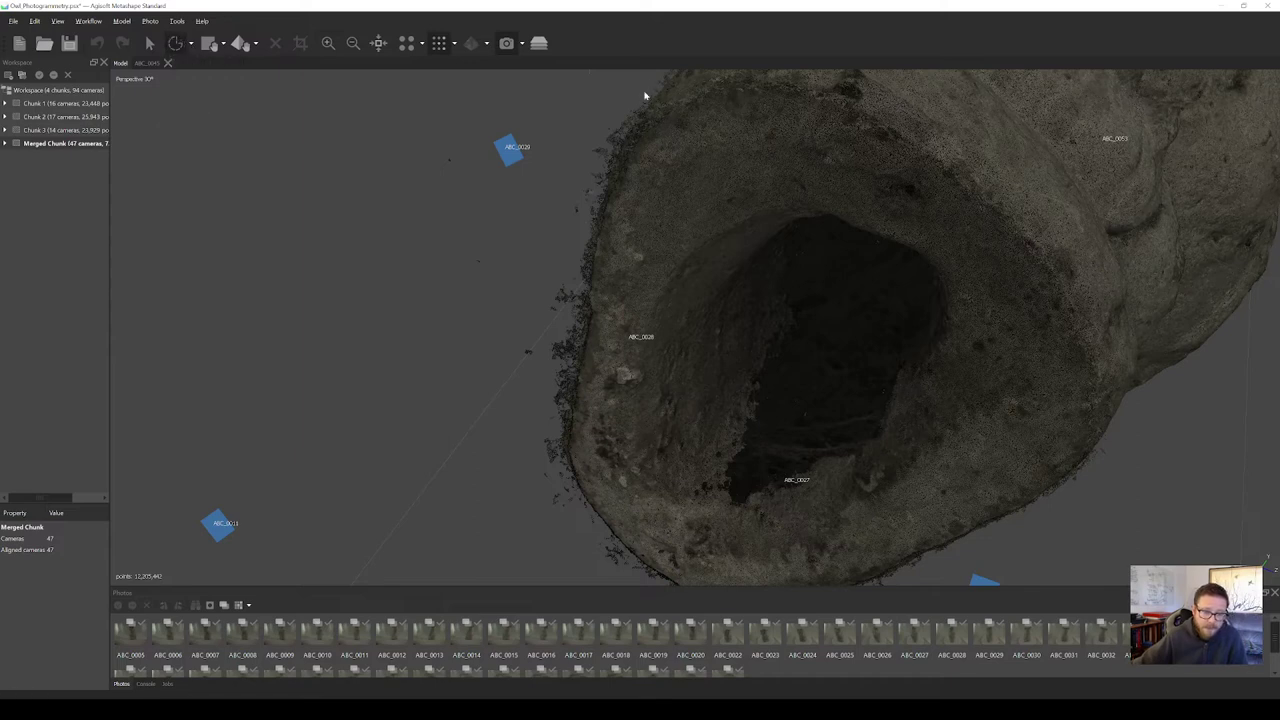
mouse_move(645, 96)
mouse_down()
mouse_move(594, 210)
mouse_move(553, 472)
mouse_move(443, 473)
mouse_move(420, 318)
mouse_move(417, 130)
mouse_move(512, 115)
mouse_move(468, 187)
mouse_move(483, 246)
mouse_move(523, 211)
mouse_move(607, 250)
mouse_up()
key(Delete)
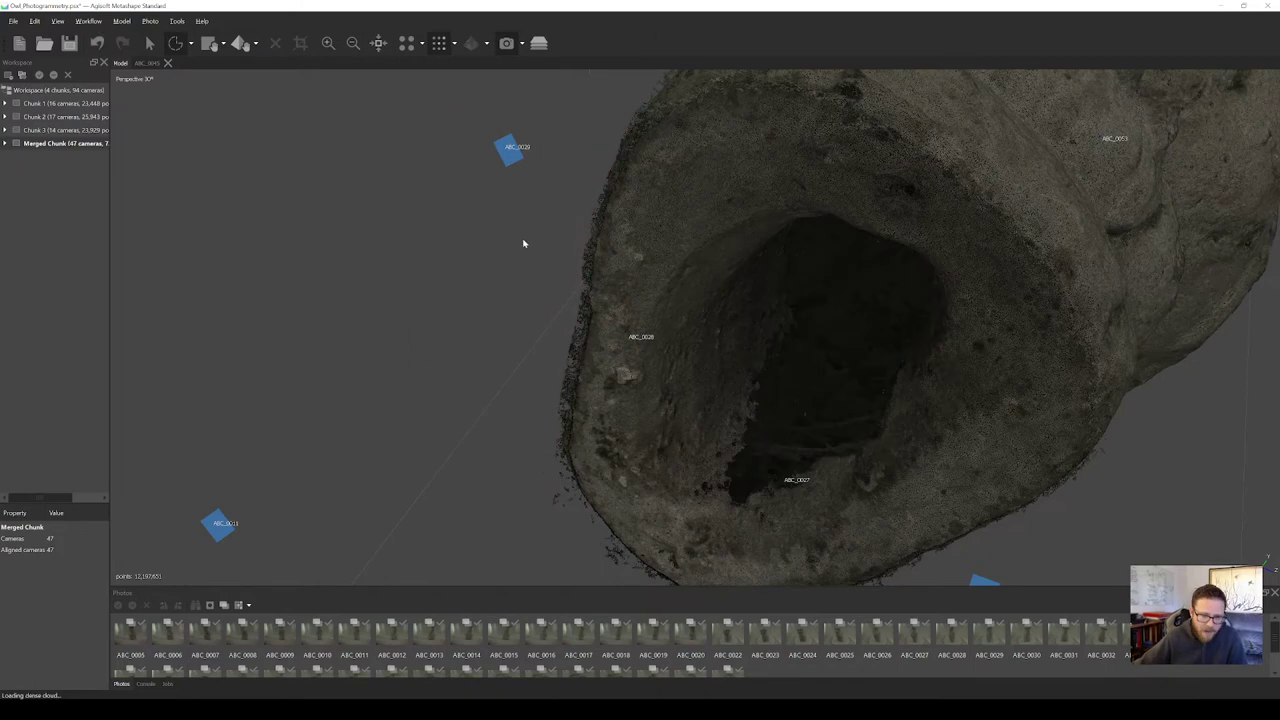
key(0)
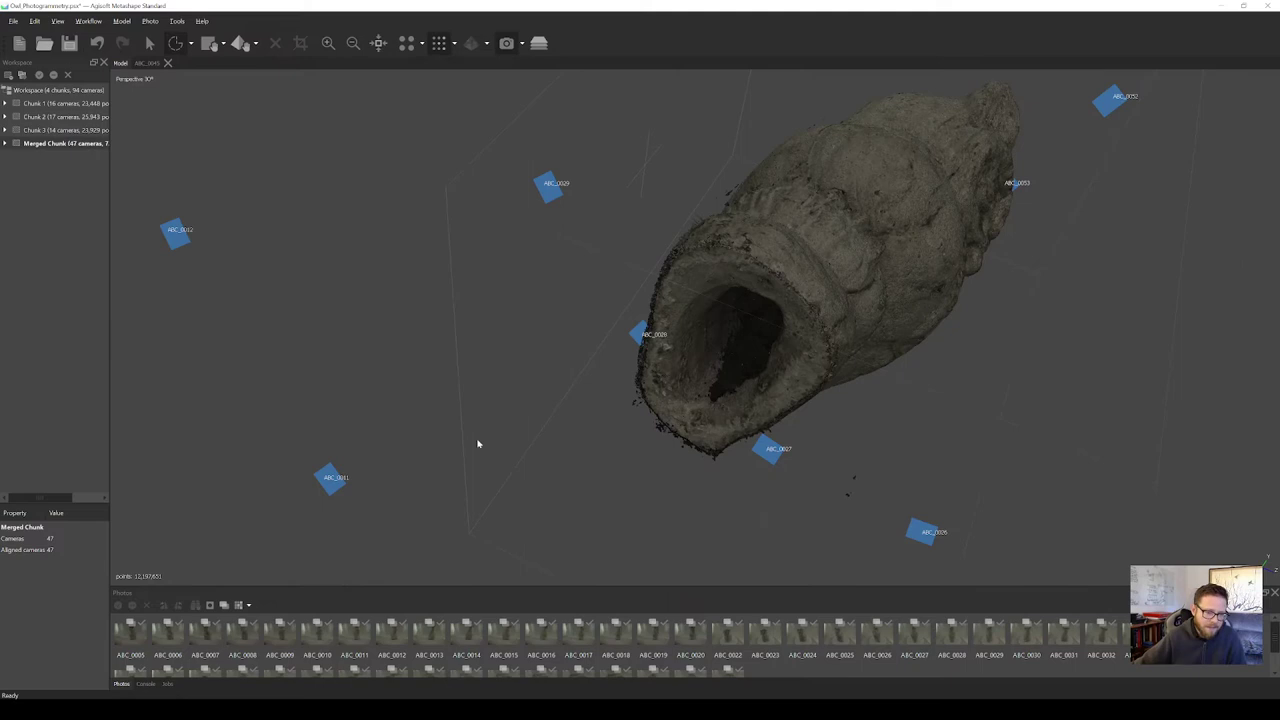
click(175, 43)
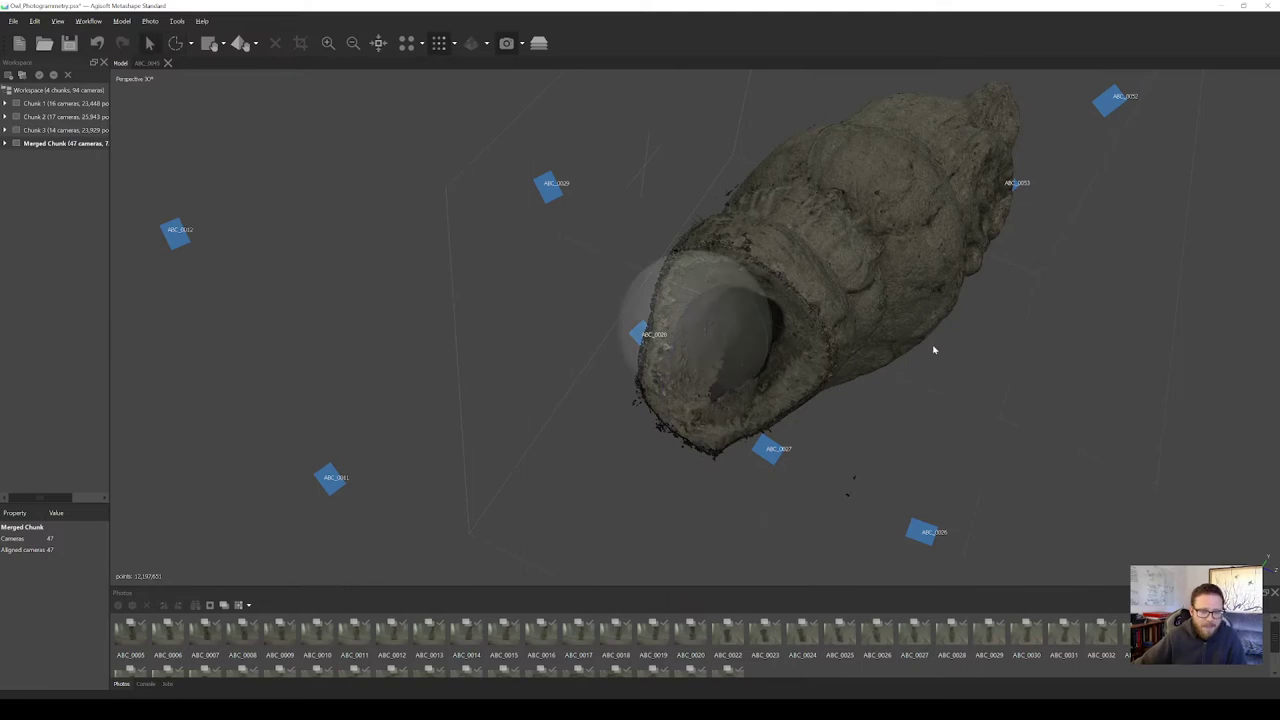
Examine the merged dense cloud from several sides and inside, and display the properties of the Merged Chunk's dense cloud.
drag(703, 375, 745, 368)
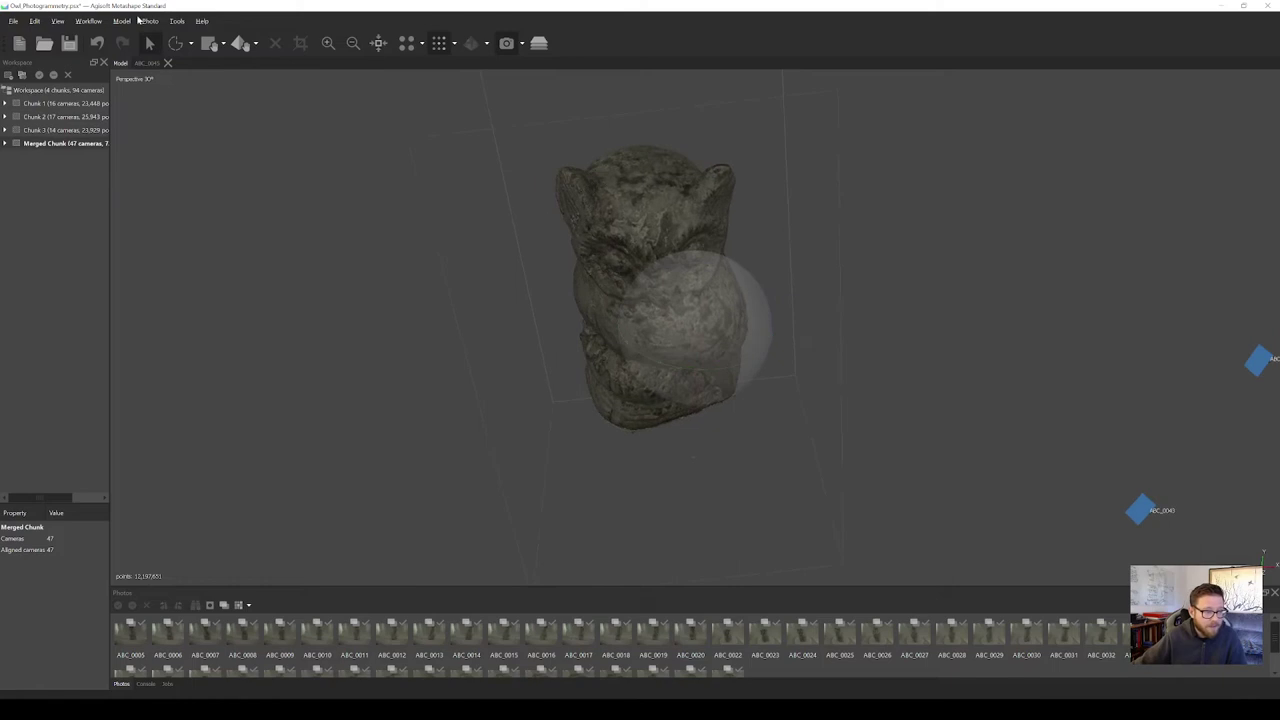
click(90, 21)
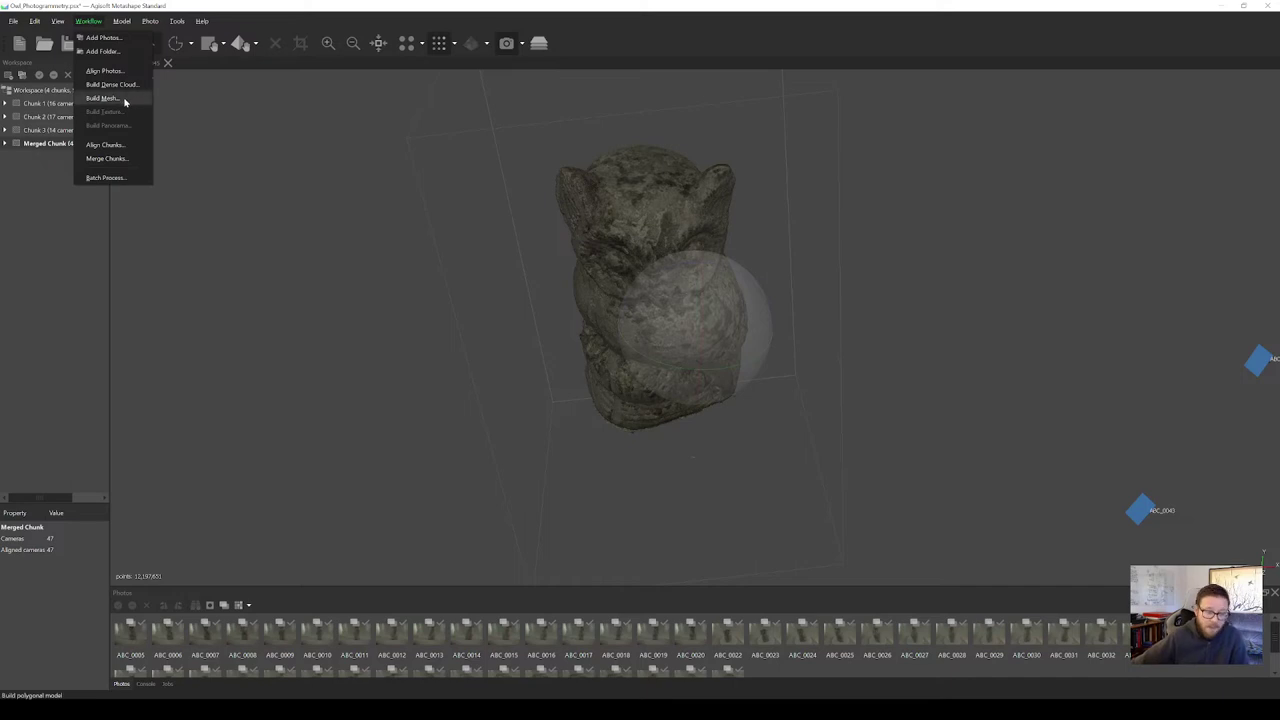
click(544, 250)
scroll(620, 250, up, 10)
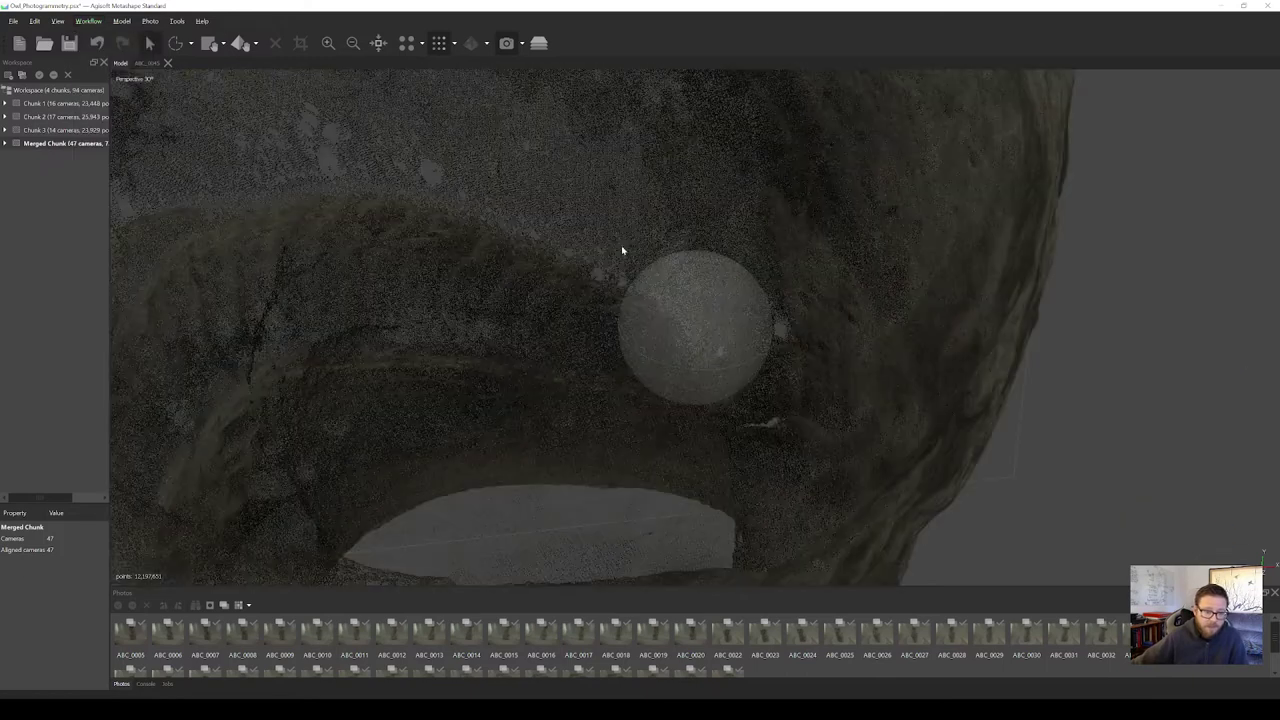
drag(621, 250, 640, 300)
click(5, 143)
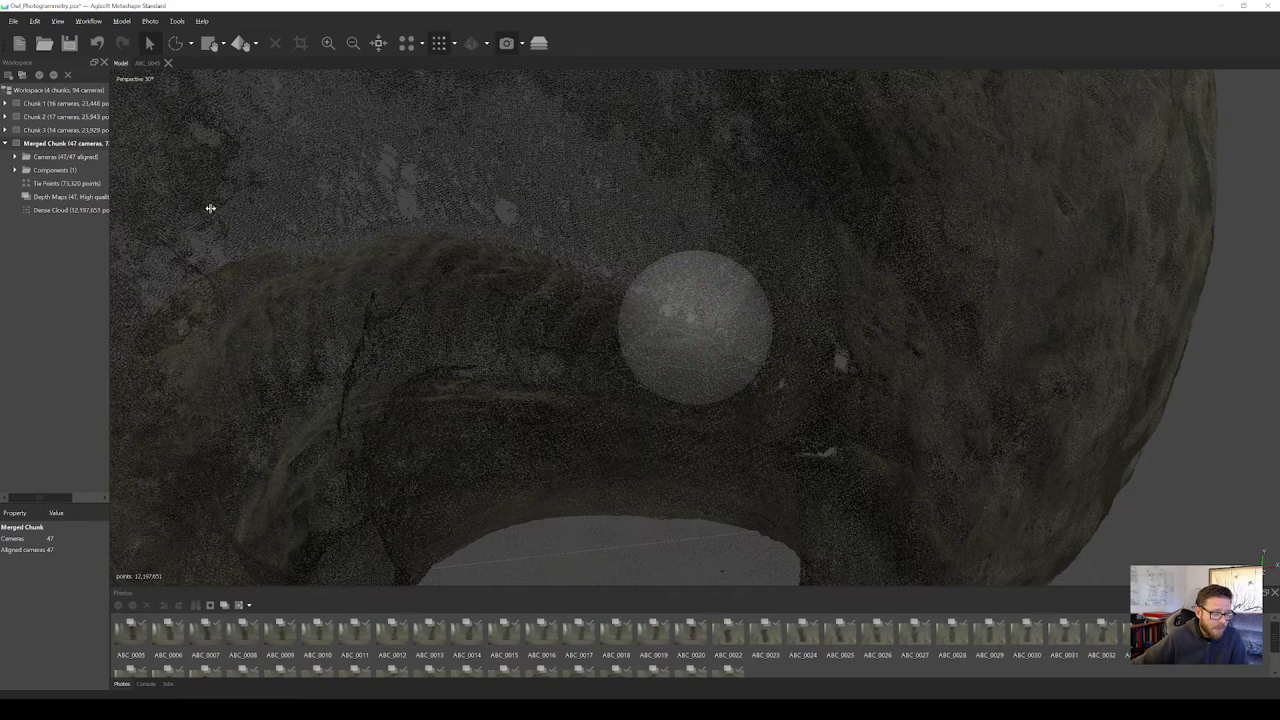
drag(110, 208, 221, 206)
click(90, 212)
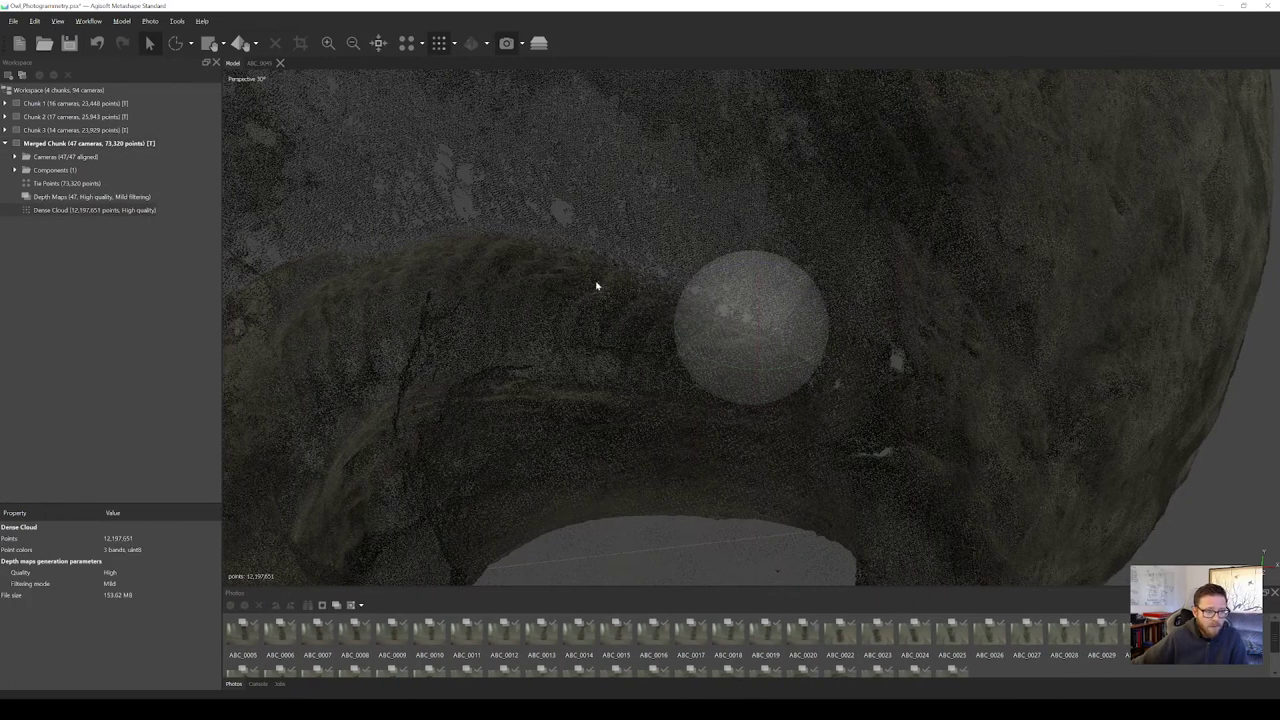
scroll(731, 346, down, 10)
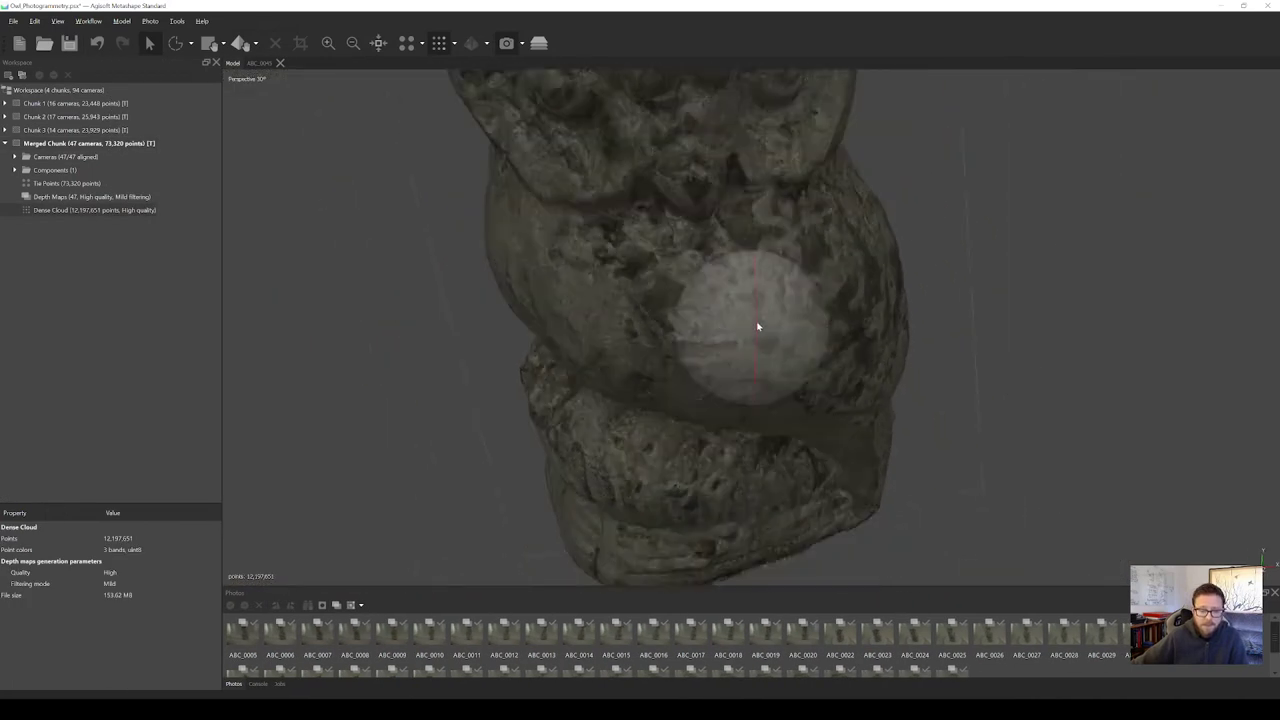
drag(745, 336, 775, 380)
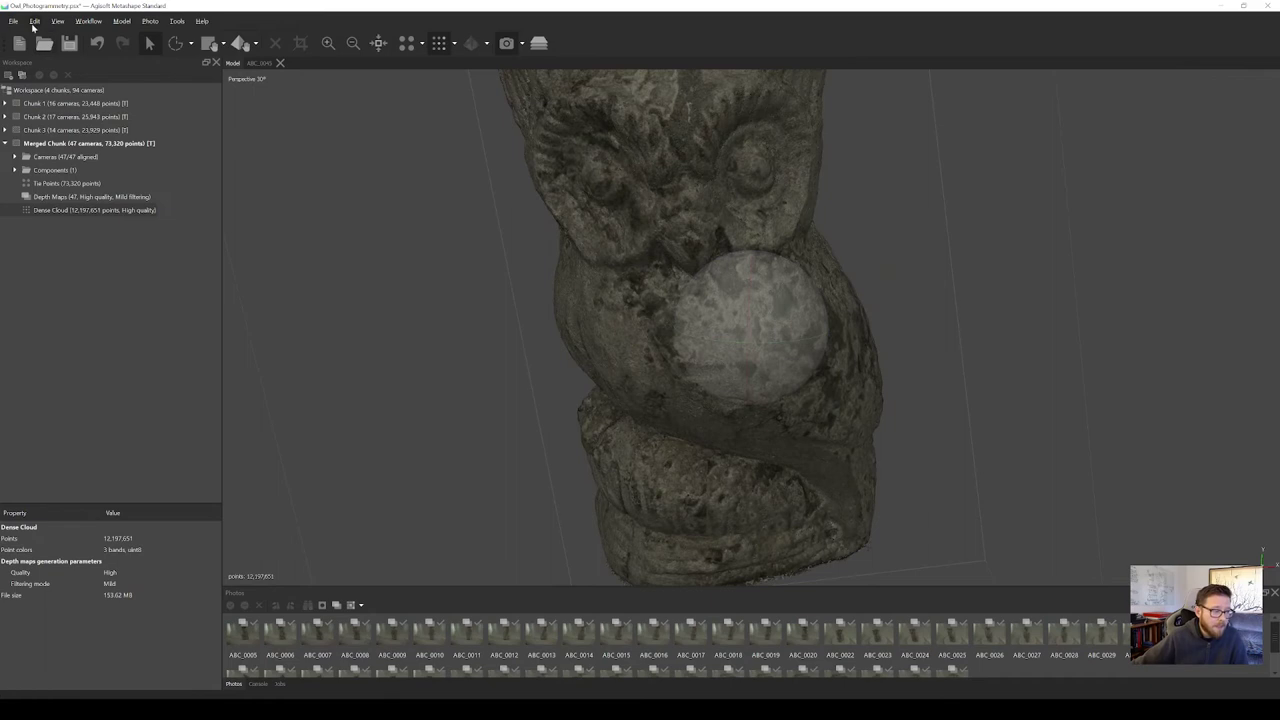
Build a mesh for the Merged Chunk from depth maps, with high quality, high face count, interpolation enabled and vertex colors calculated, reusing depth maps.
click(16, 22)
mouse_move(90, 22)
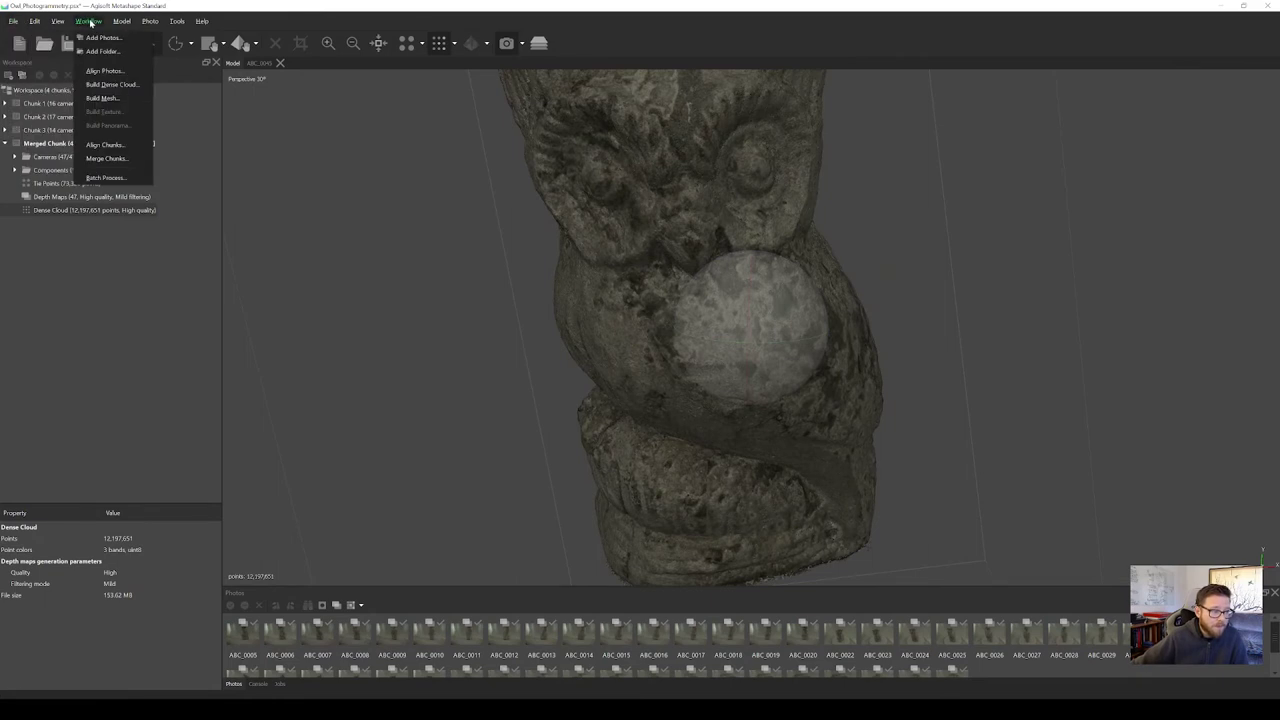
click(118, 98)
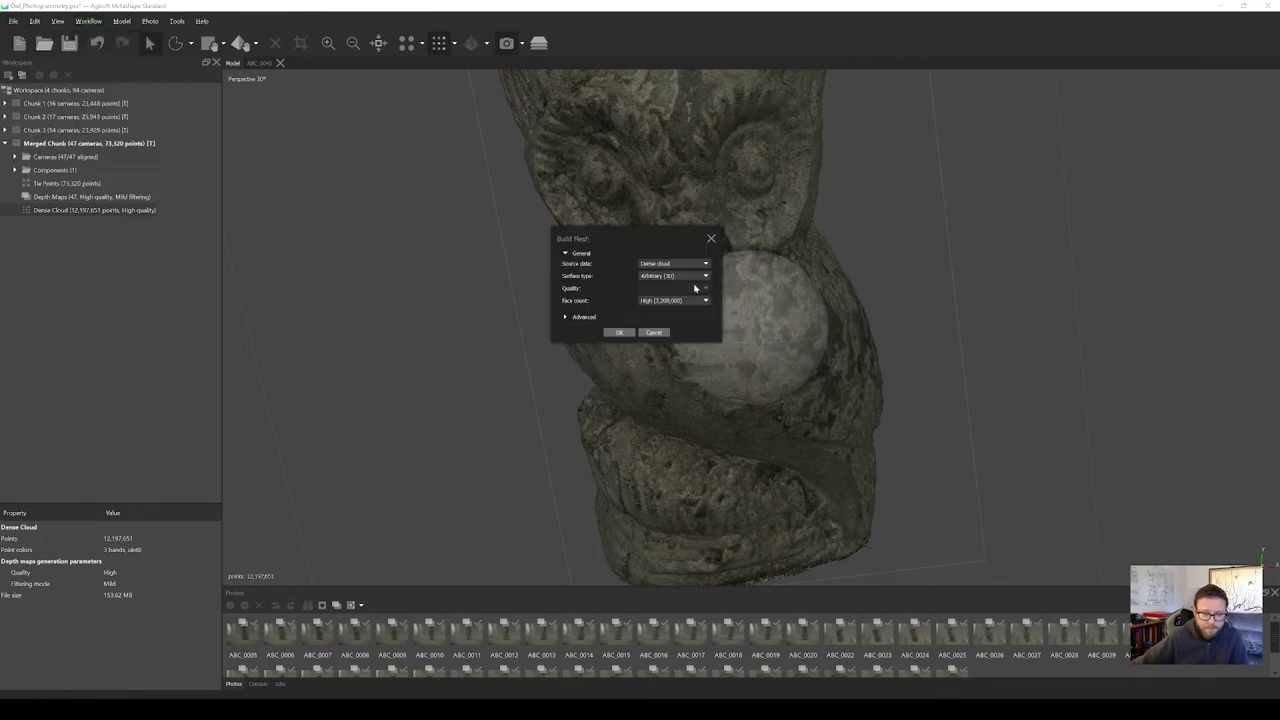
click(575, 320)
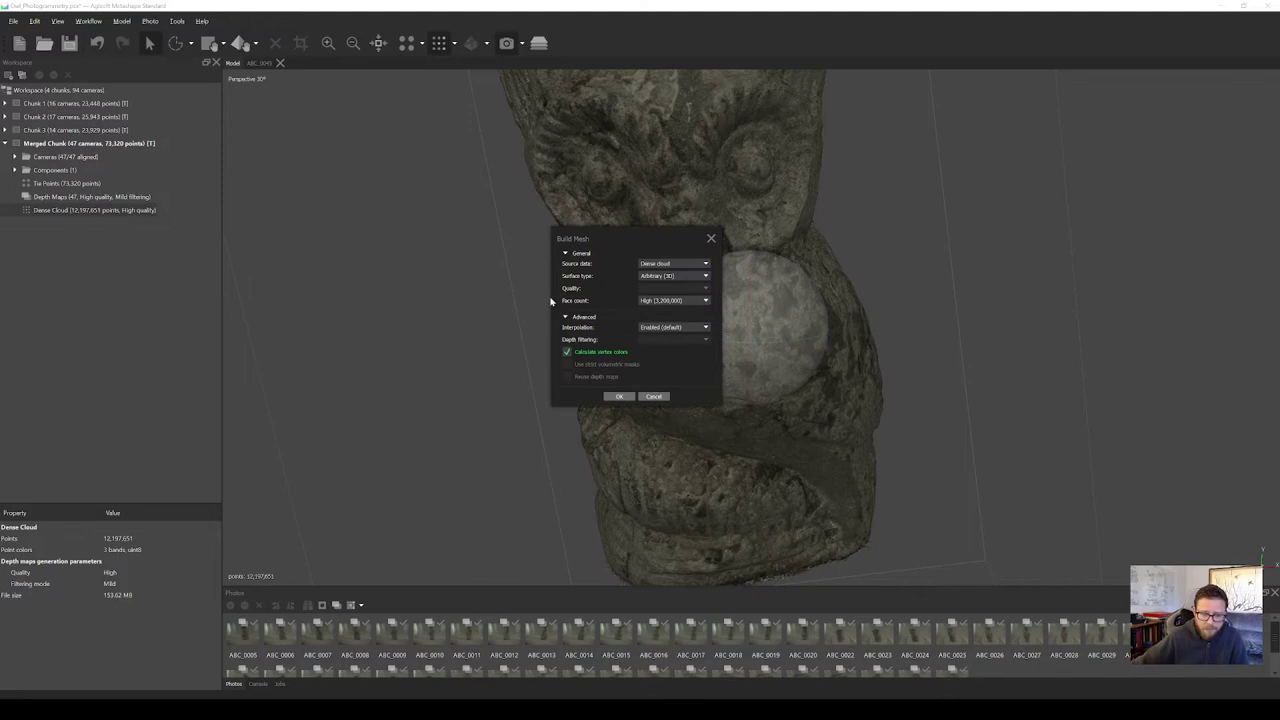
click(645, 302)
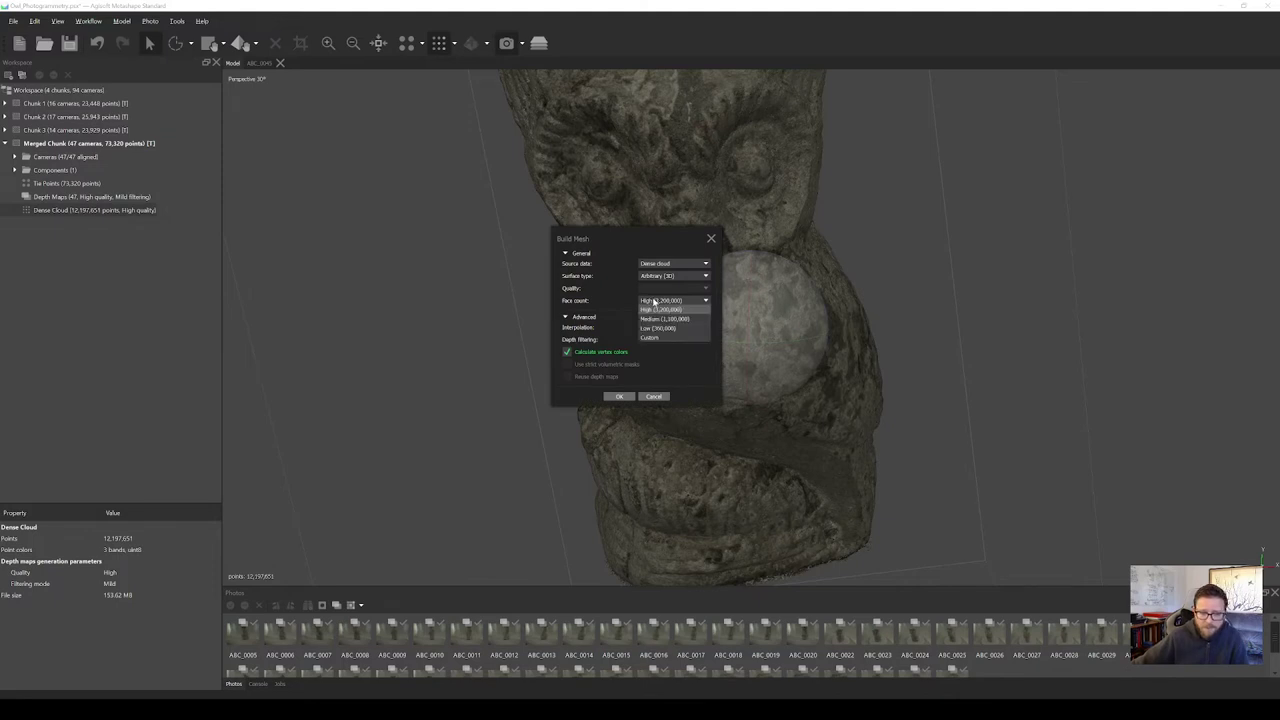
click(655, 301)
click(666, 302)
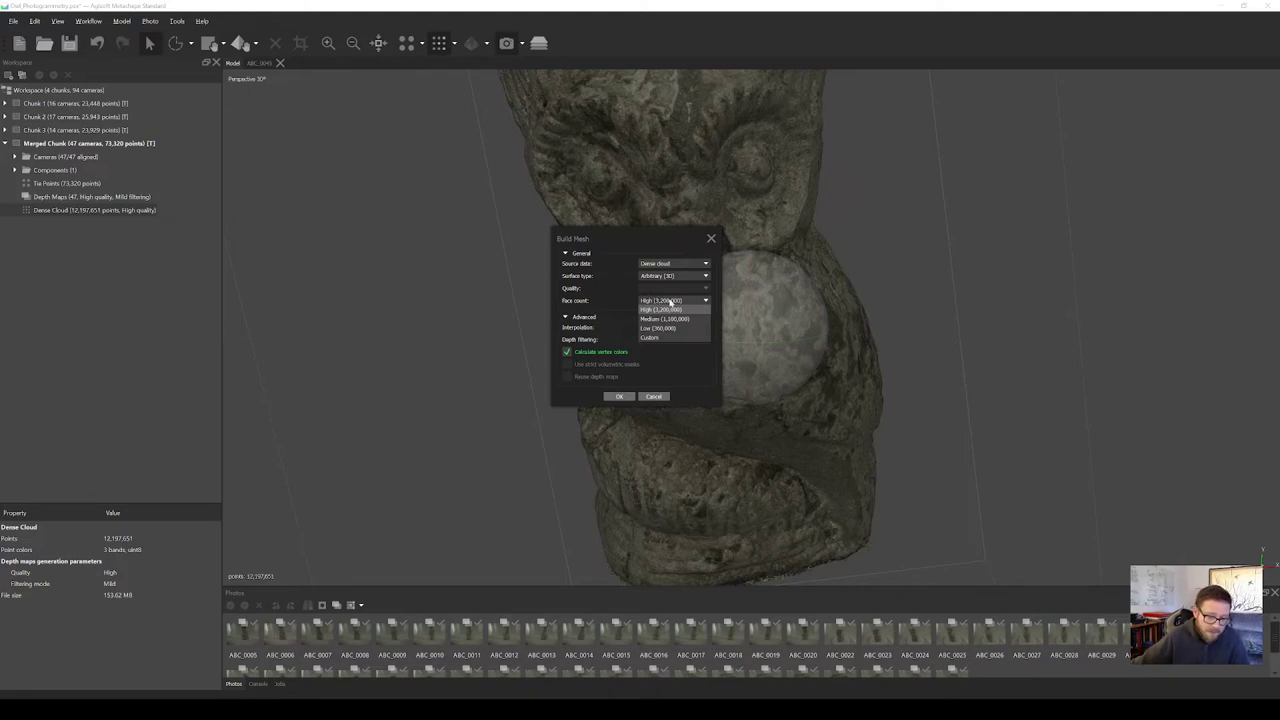
click(619, 289)
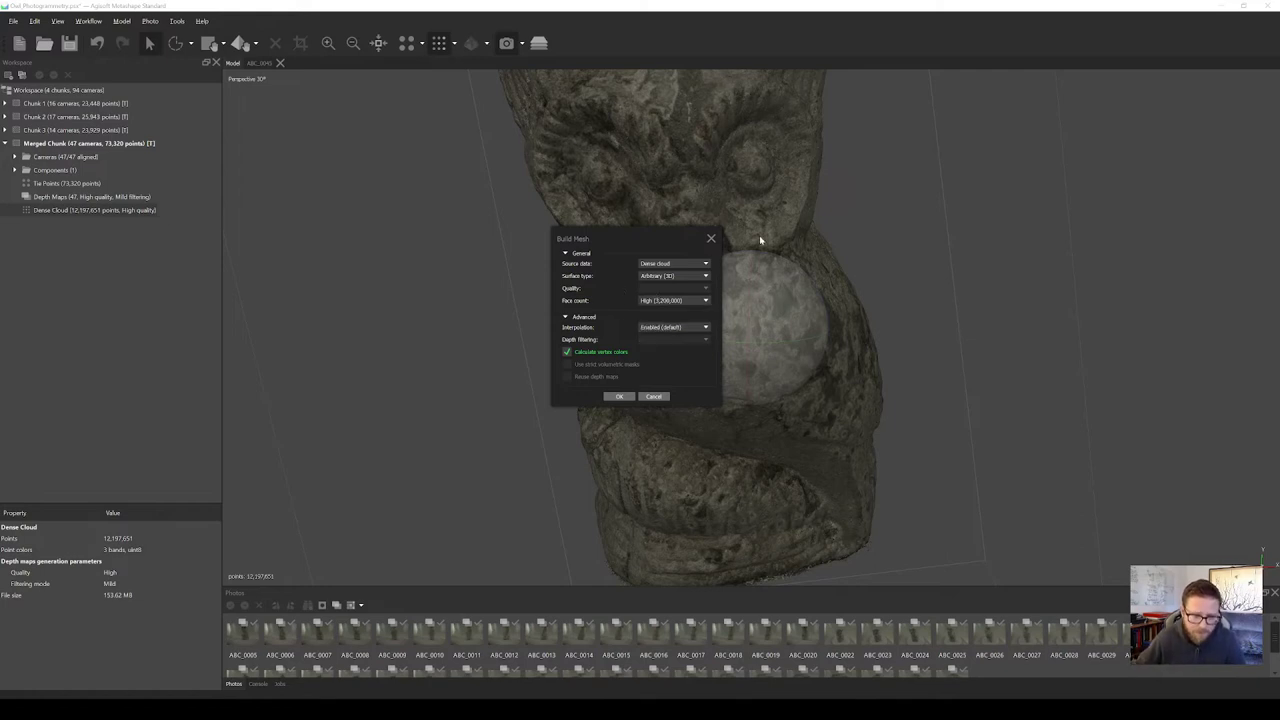
click(678, 265)
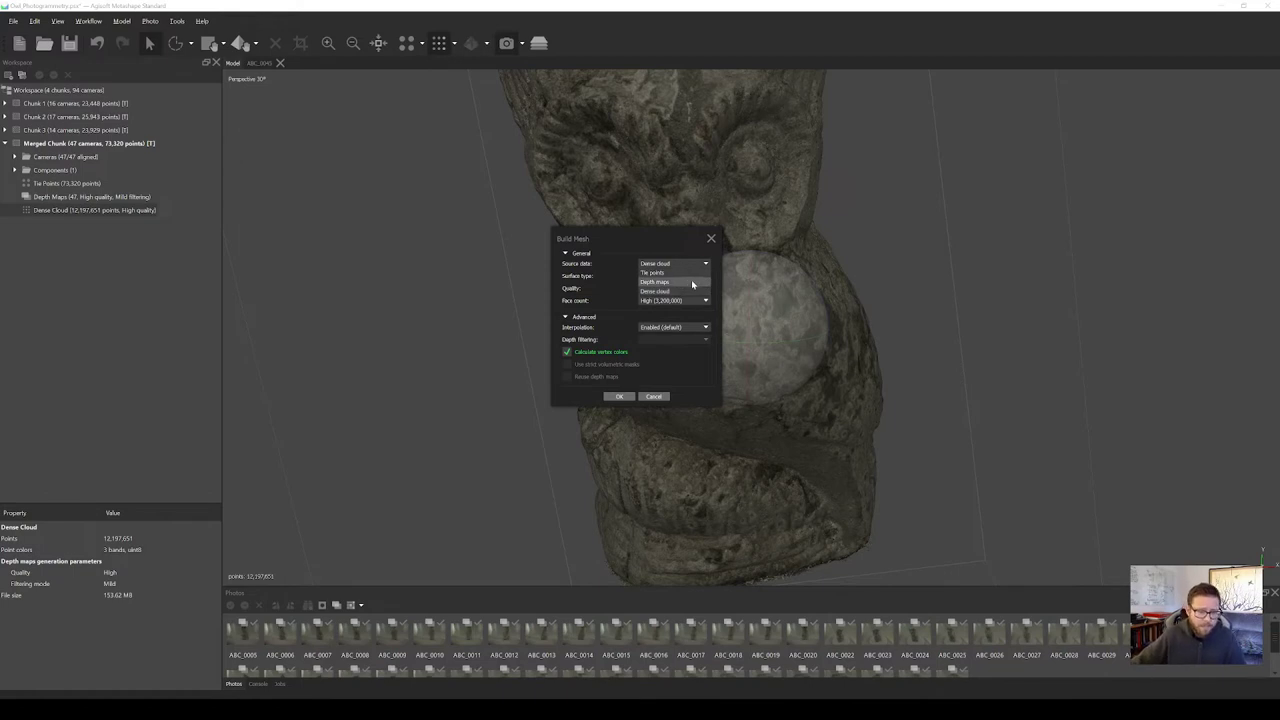
click(692, 284)
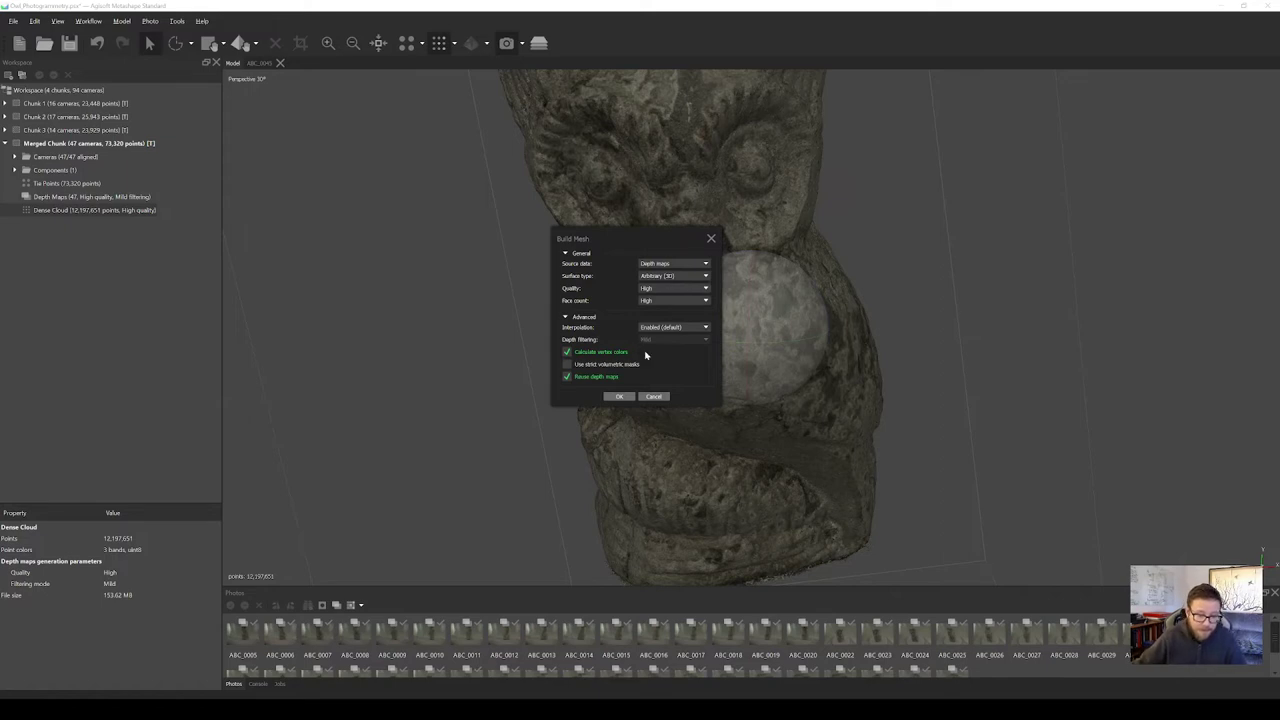
click(620, 397)
click(620, 397)
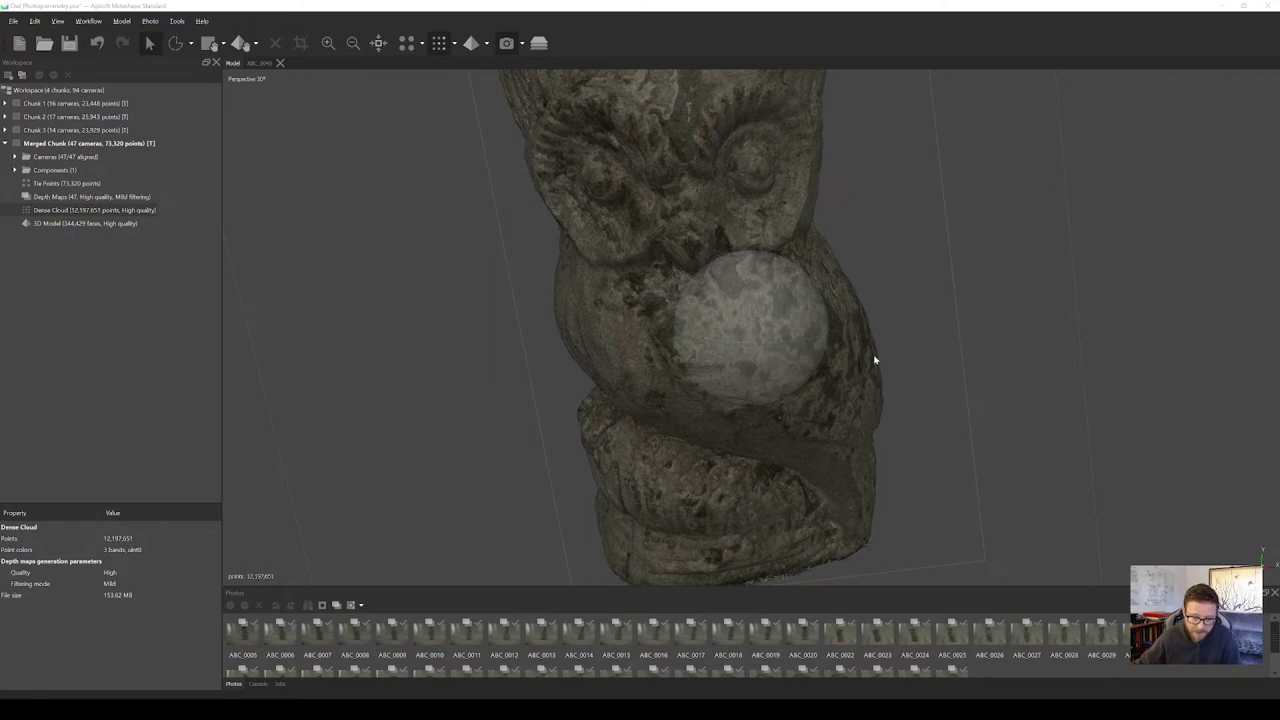
Display the merged 3D model in solid mode and examine the surface of the owl's face and chest.
scroll(874, 360, down, 5)
drag(757, 366, 786, 360)
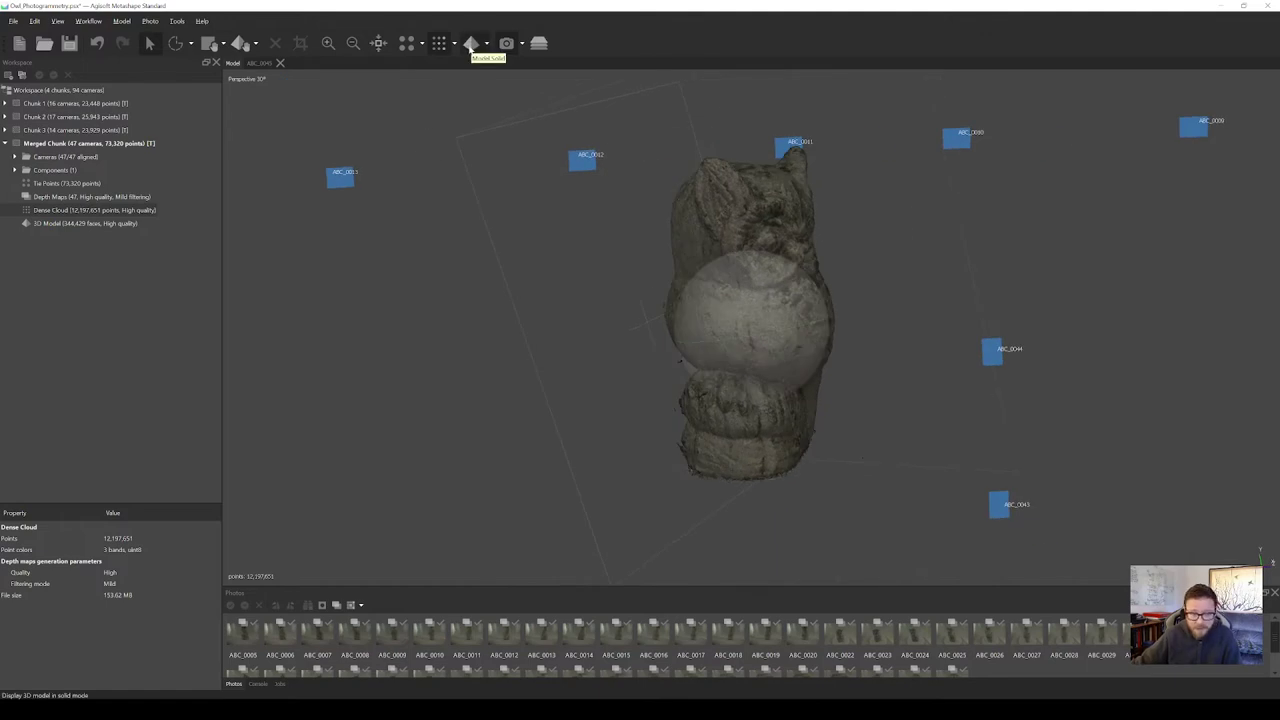
click(471, 43)
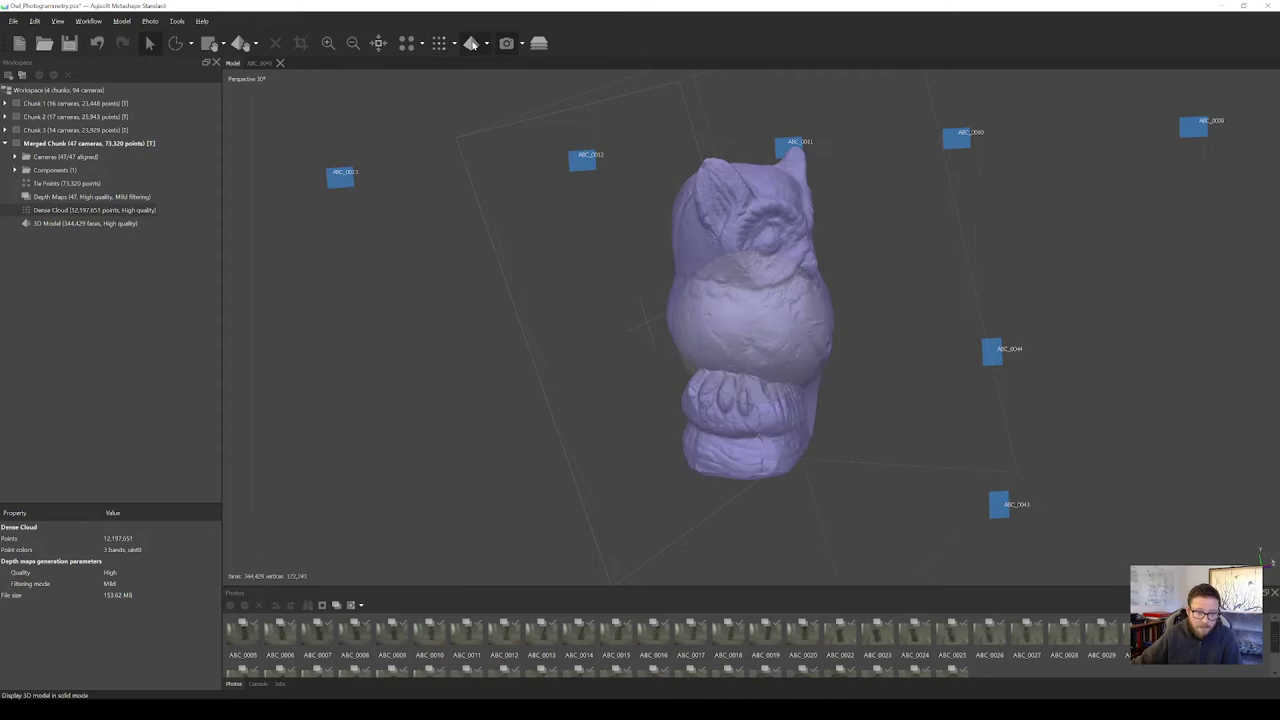
mouse_move(877, 266)
mouse_down()
mouse_move(760, 345)
mouse_move(774, 374)
mouse_move(806, 380)
mouse_move(806, 349)
mouse_move(766, 271)
mouse_move(791, 229)
mouse_move(850, 213)
mouse_up()
scroll(760, 345, up, 10)
drag(741, 275, 693, 269)
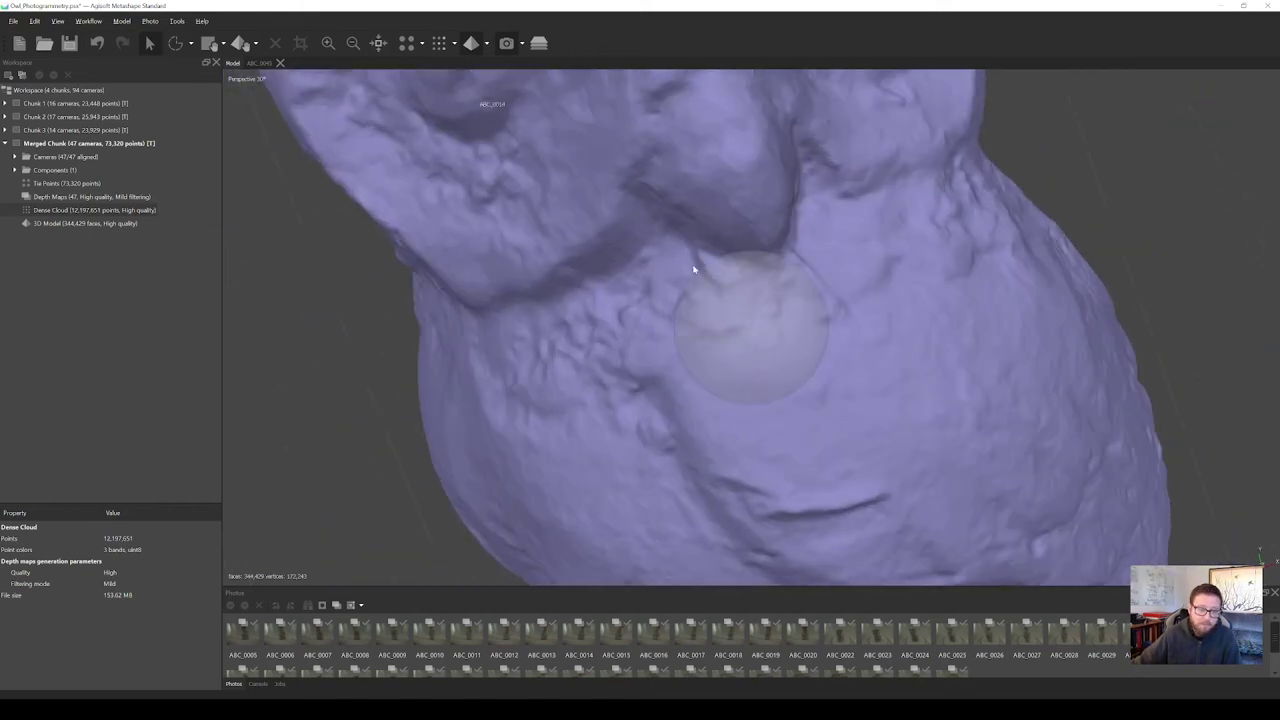
Display the owl model in wireframe mode and inspect its polygons around the chest.
click(487, 44)
click(505, 95)
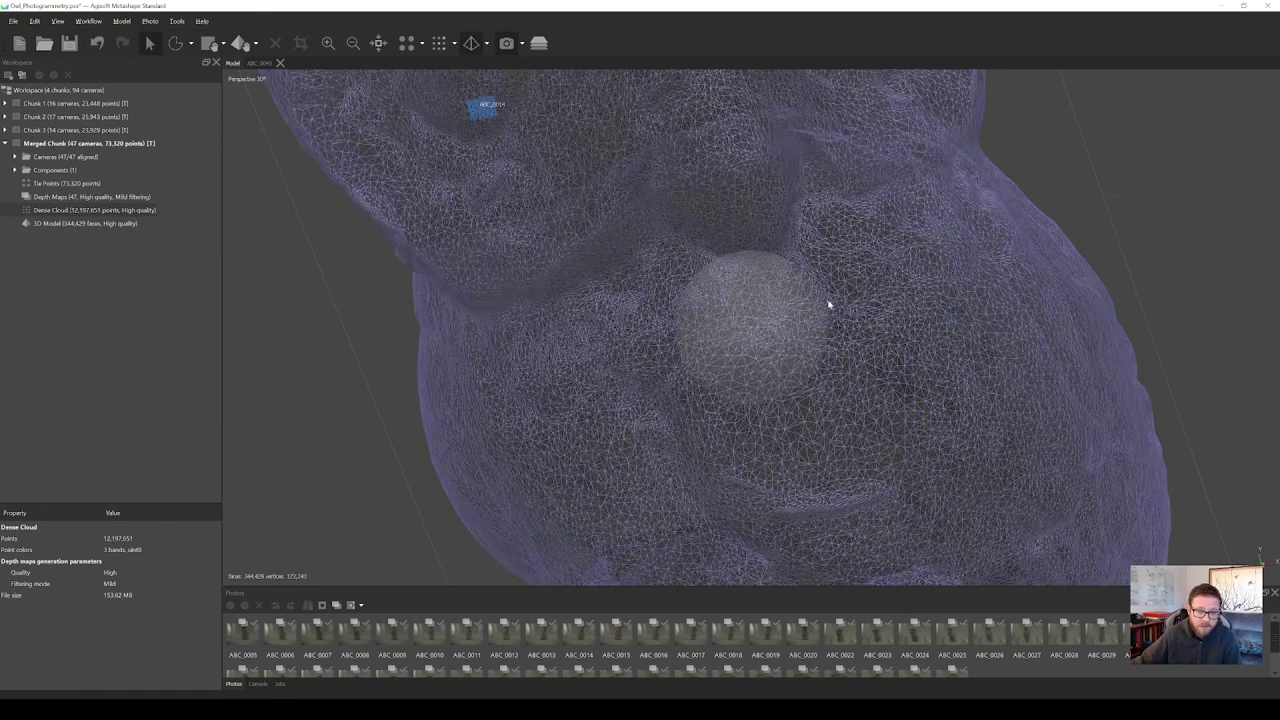
drag(828, 305, 790, 300)
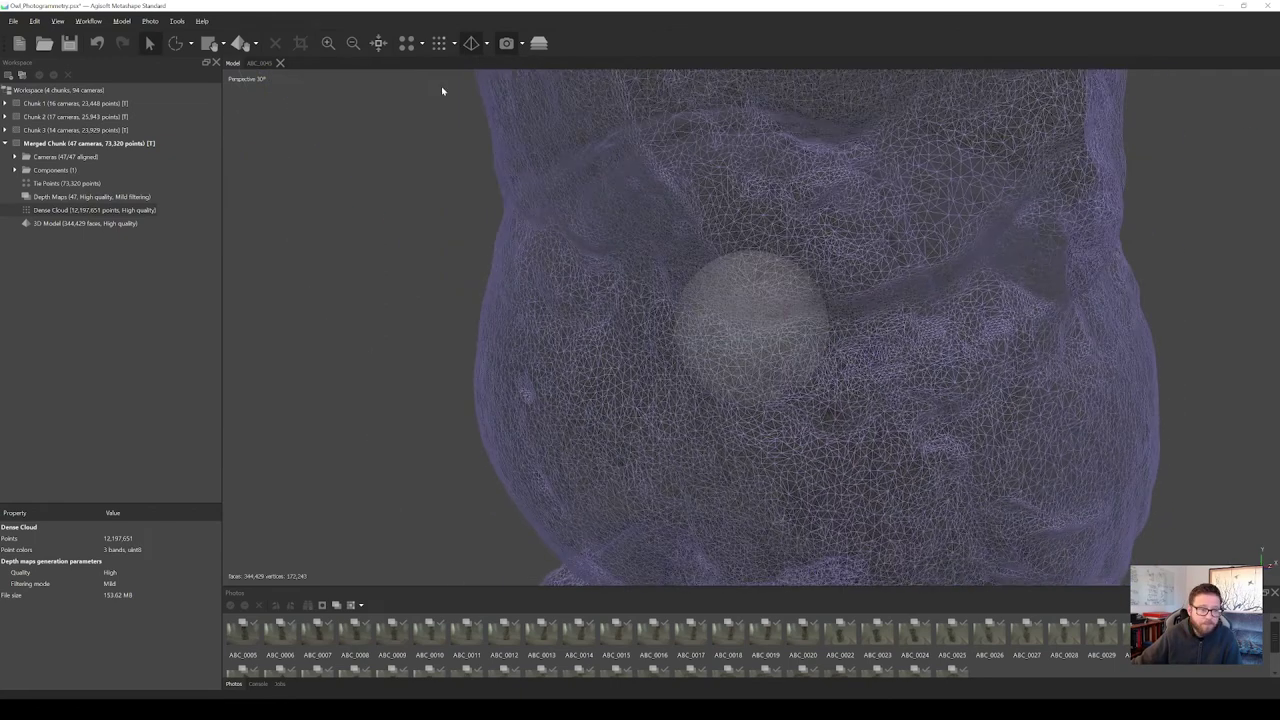
Display the owl model in confidence mode and inspect the body and the hollow base.
click(487, 44)
click(518, 107)
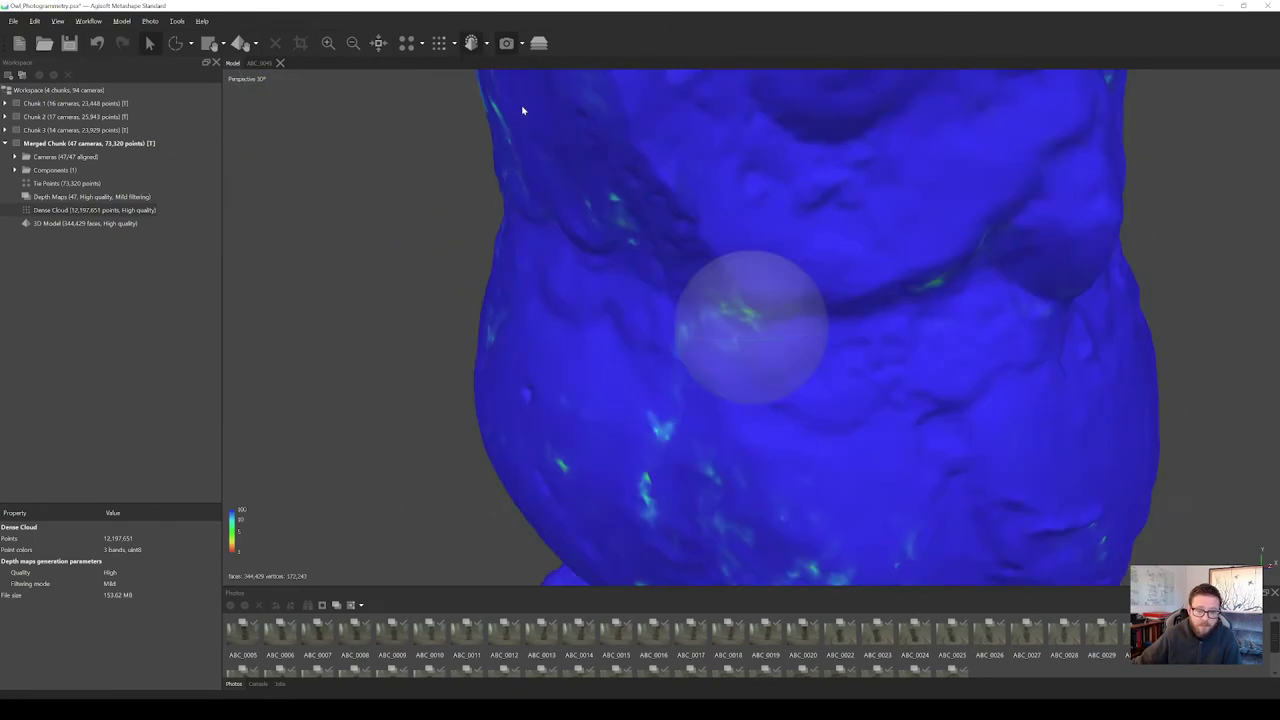
drag(740, 320, 815, 341)
scroll(775, 350, down, 2)
drag(863, 355, 825, 372)
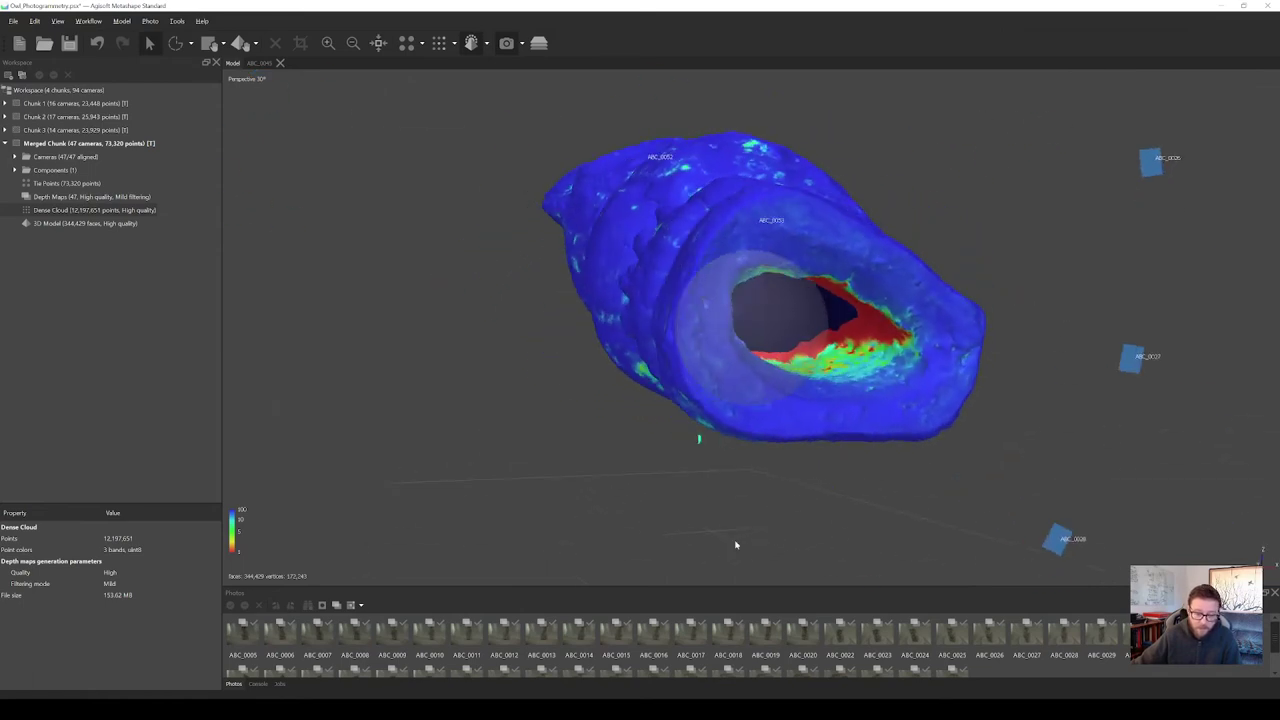
Open photo ABC_0046 to check how it captures the hollow base, and return to the model view.
scroll(686, 650, down, 1)
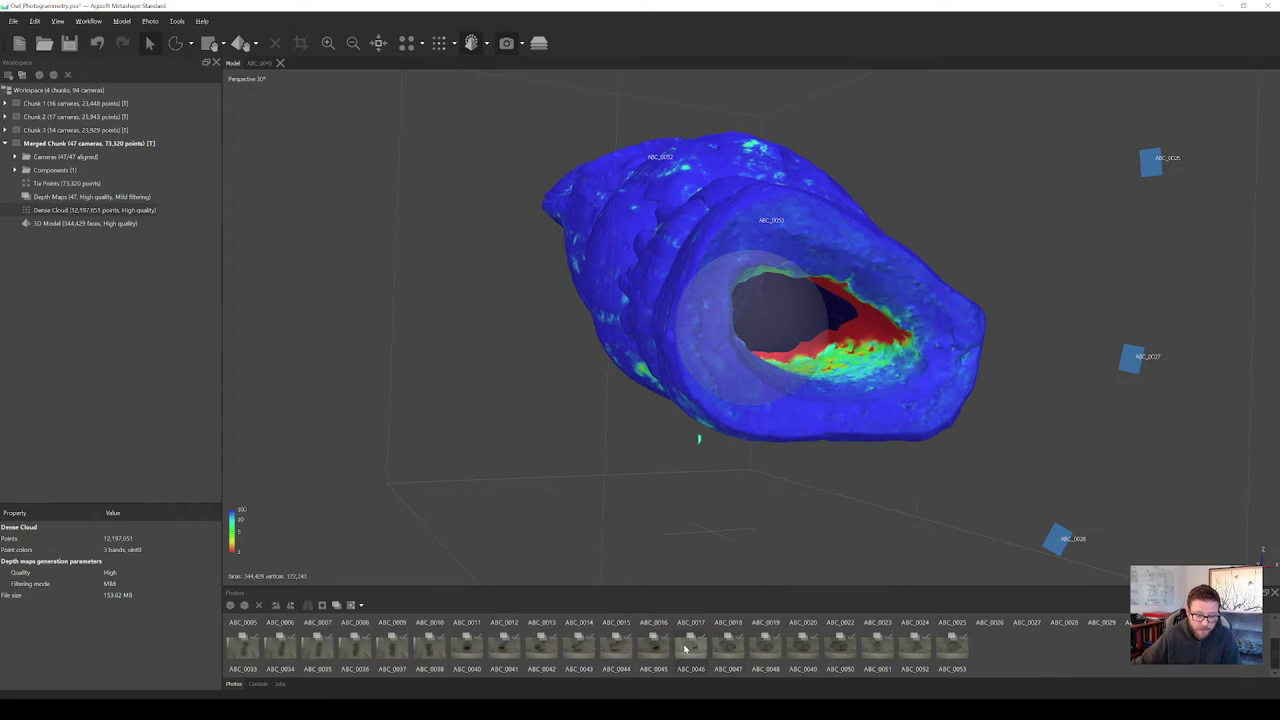
double_click(686, 648)
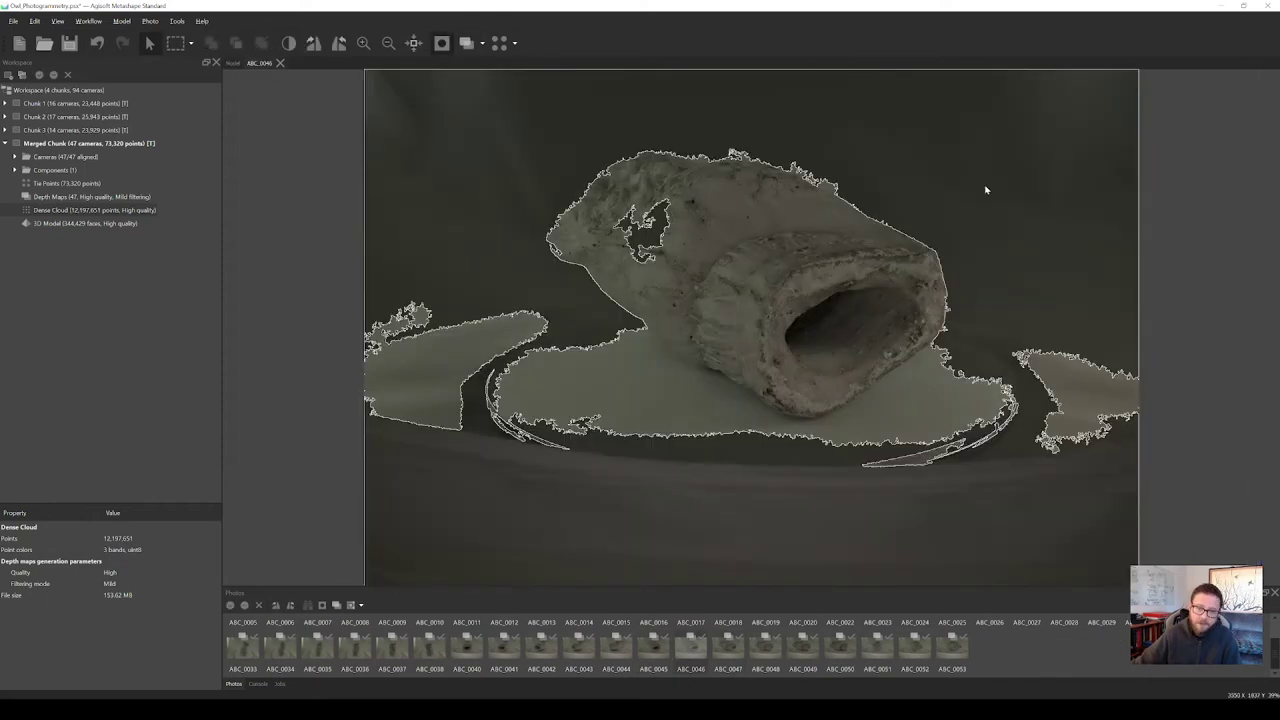
click(1221, 6)
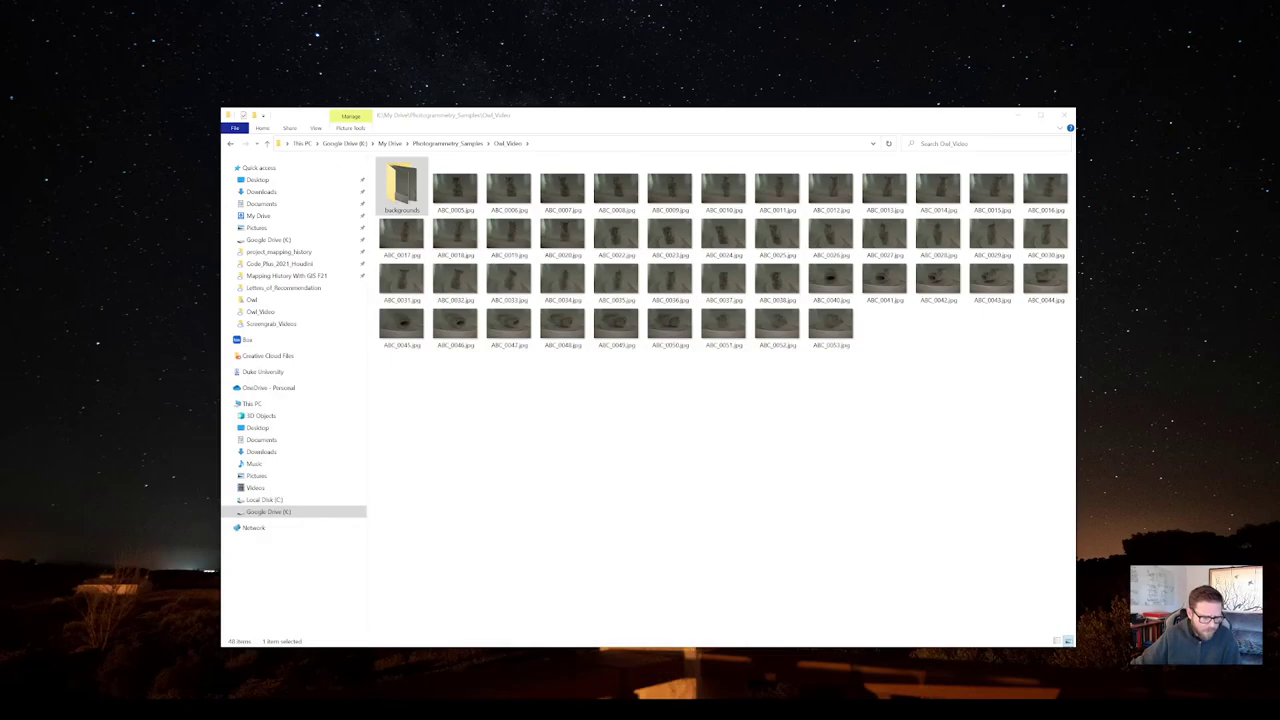
key(alt+Tab)
click(233, 63)
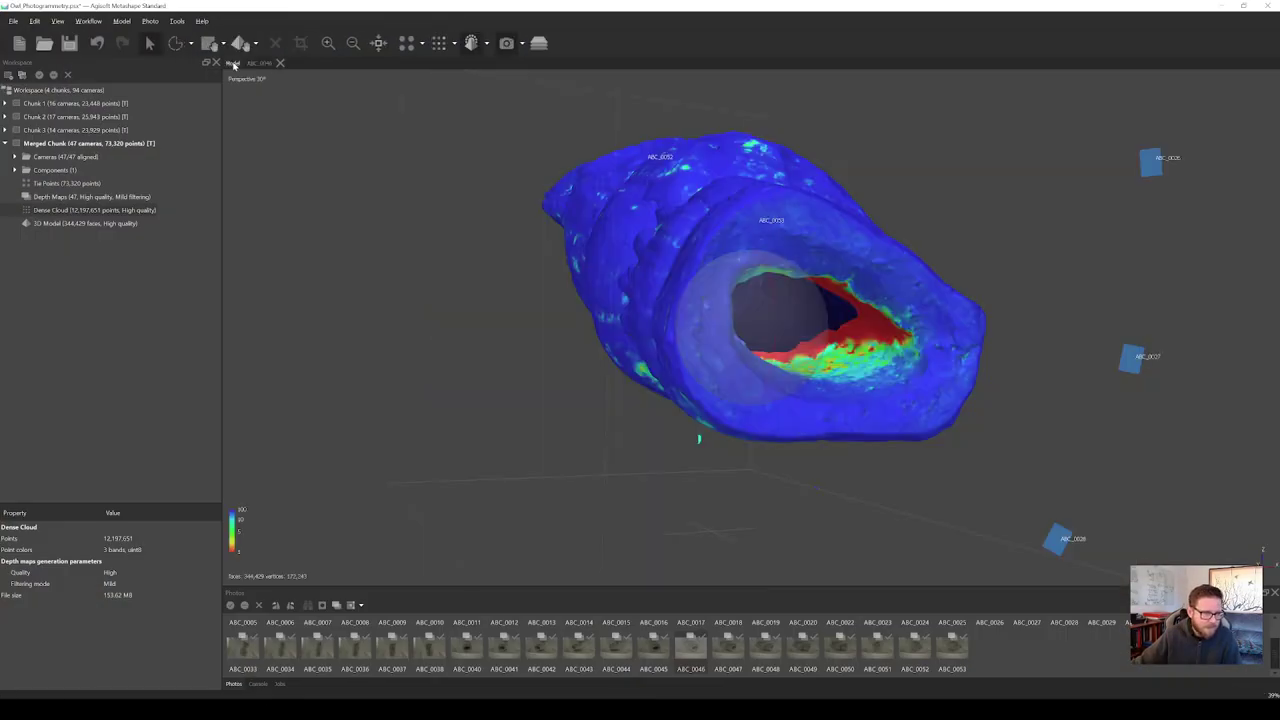
Reset the view to the whole owl, display the model in shaded mode and examine its vertex colors up close.
drag(779, 283, 769, 344)
key(0)
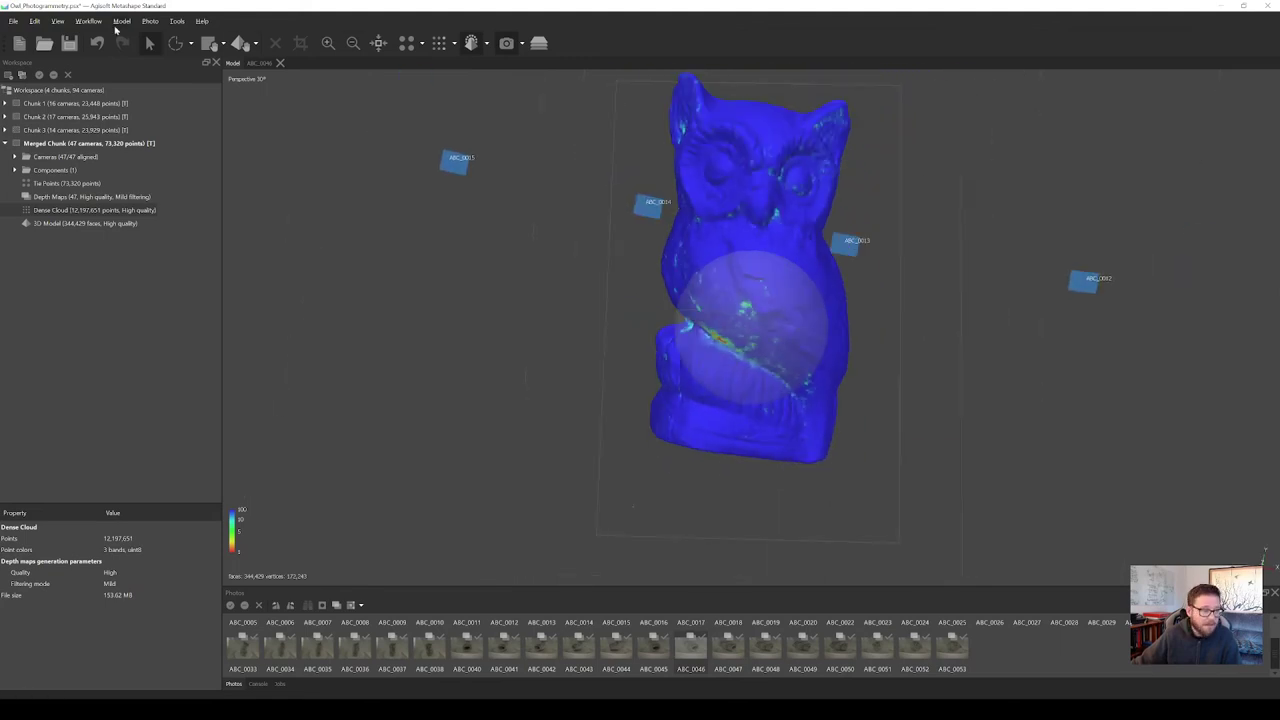
drag(629, 283, 790, 300)
click(487, 43)
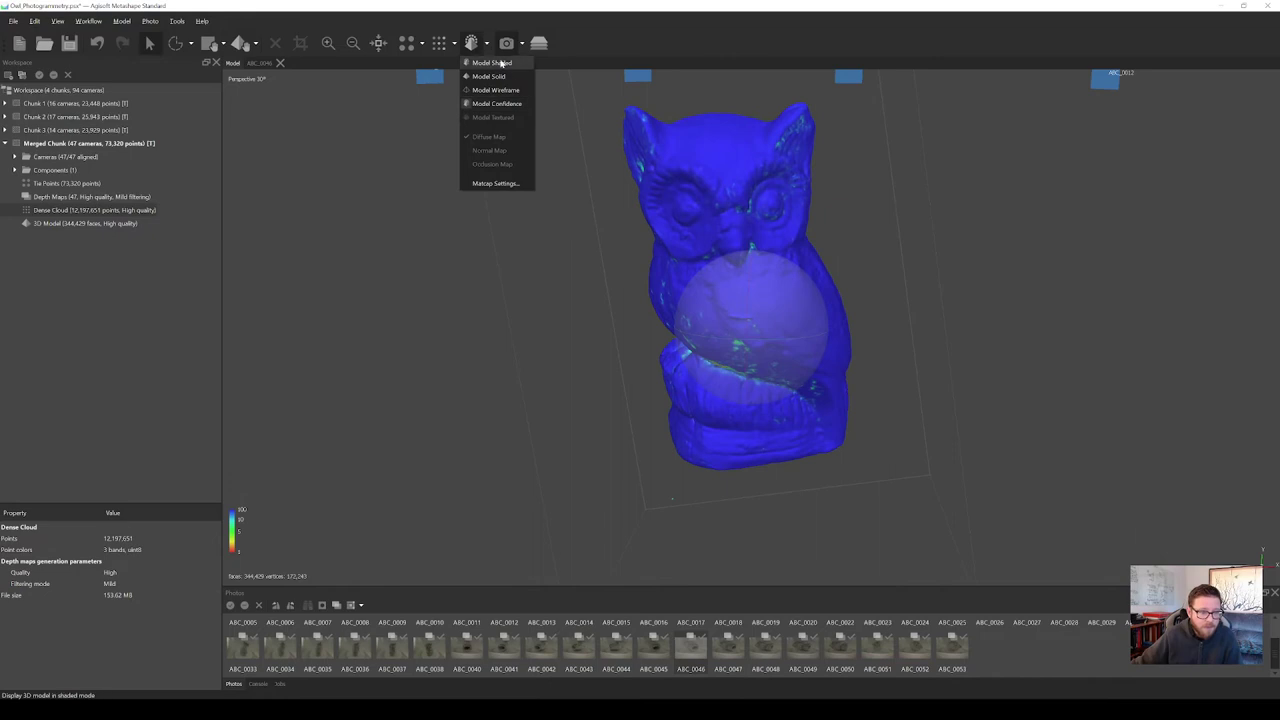
click(491, 62)
mouse_move(829, 331)
mouse_down()
mouse_move(811, 371)
mouse_move(703, 310)
mouse_up()
scroll(703, 310, up, 5)
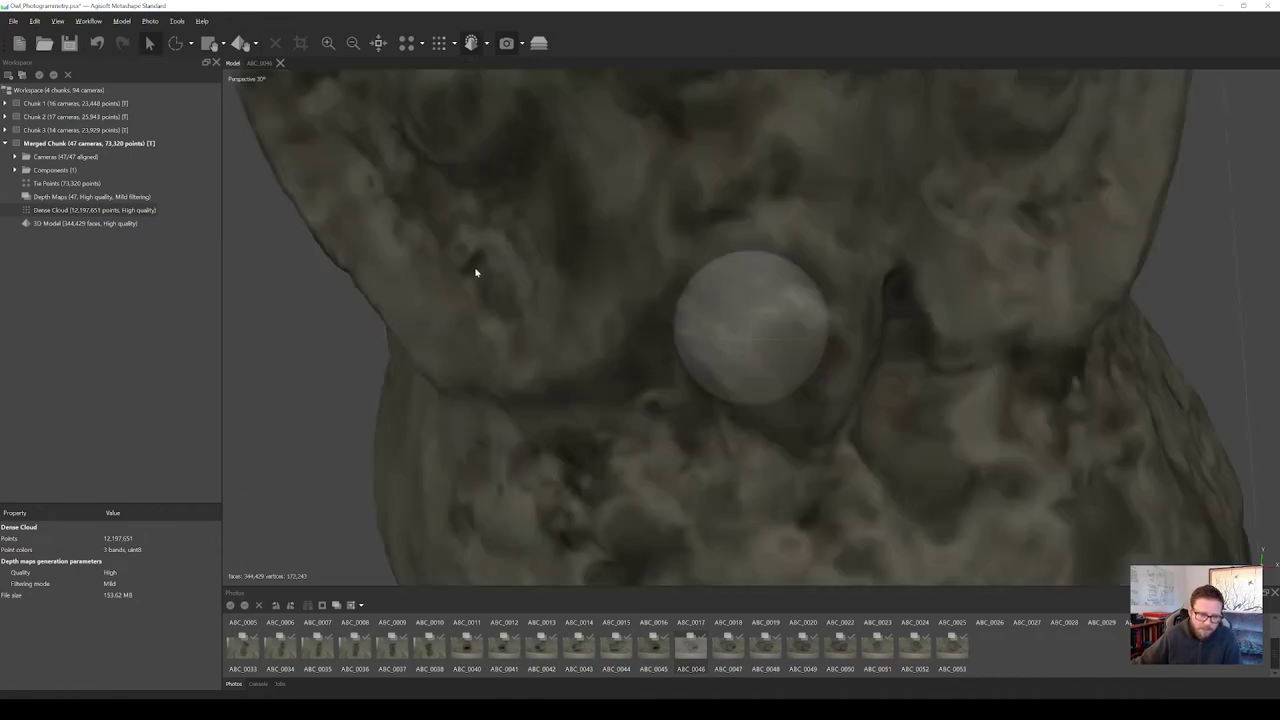
scroll(729, 357, down, 8)
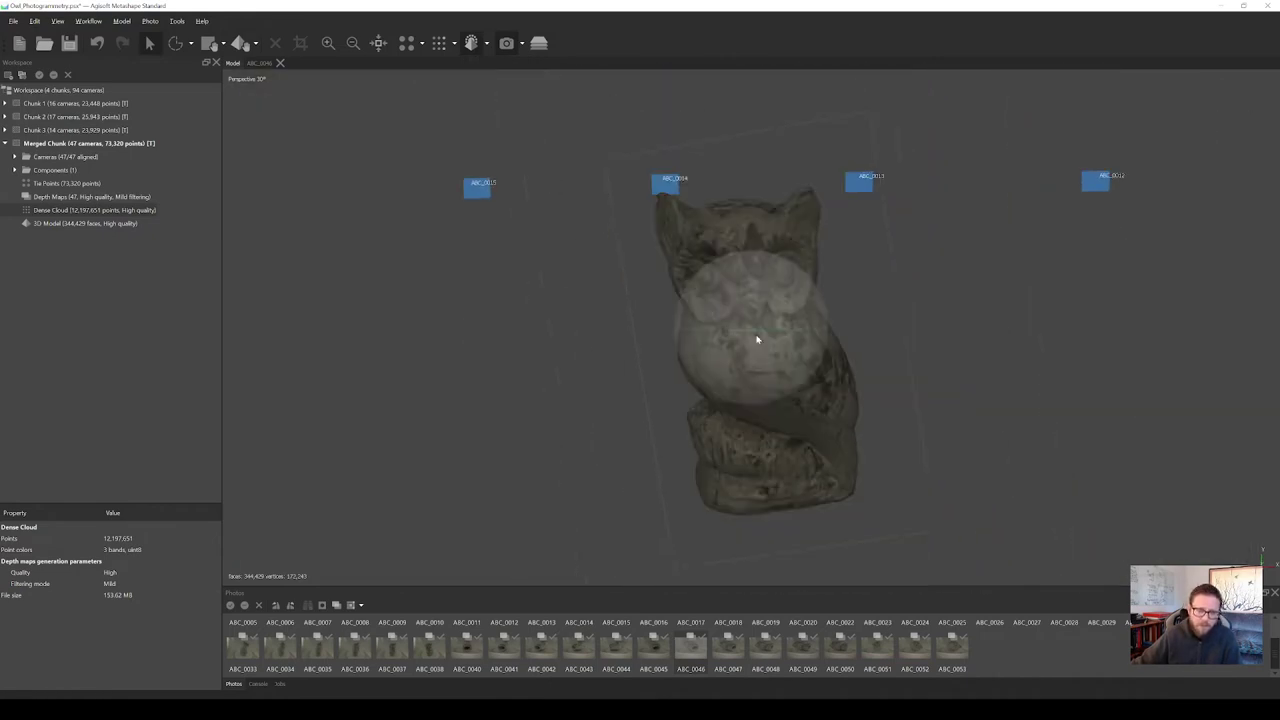
drag(764, 363, 765, 306)
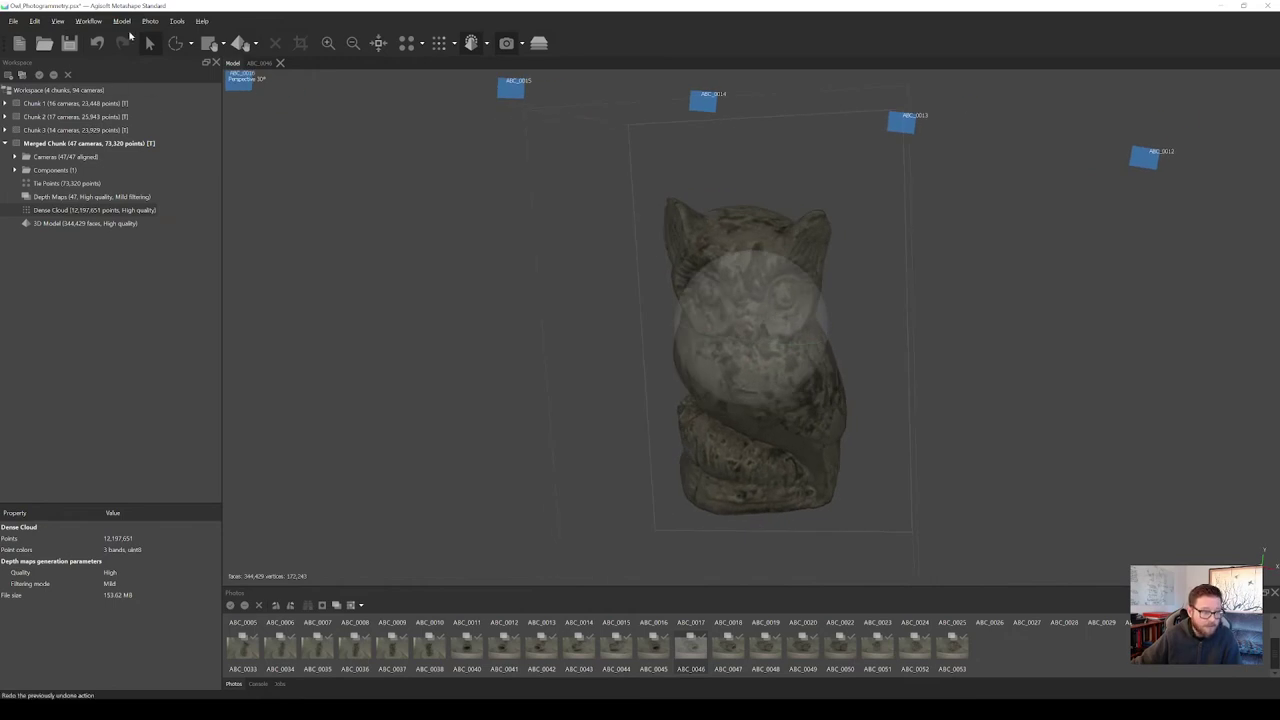
Build a diffuse map texture from the images with generic mapping, mosaic blending, hole filling and the ghosting filter enabled.
click(88, 21)
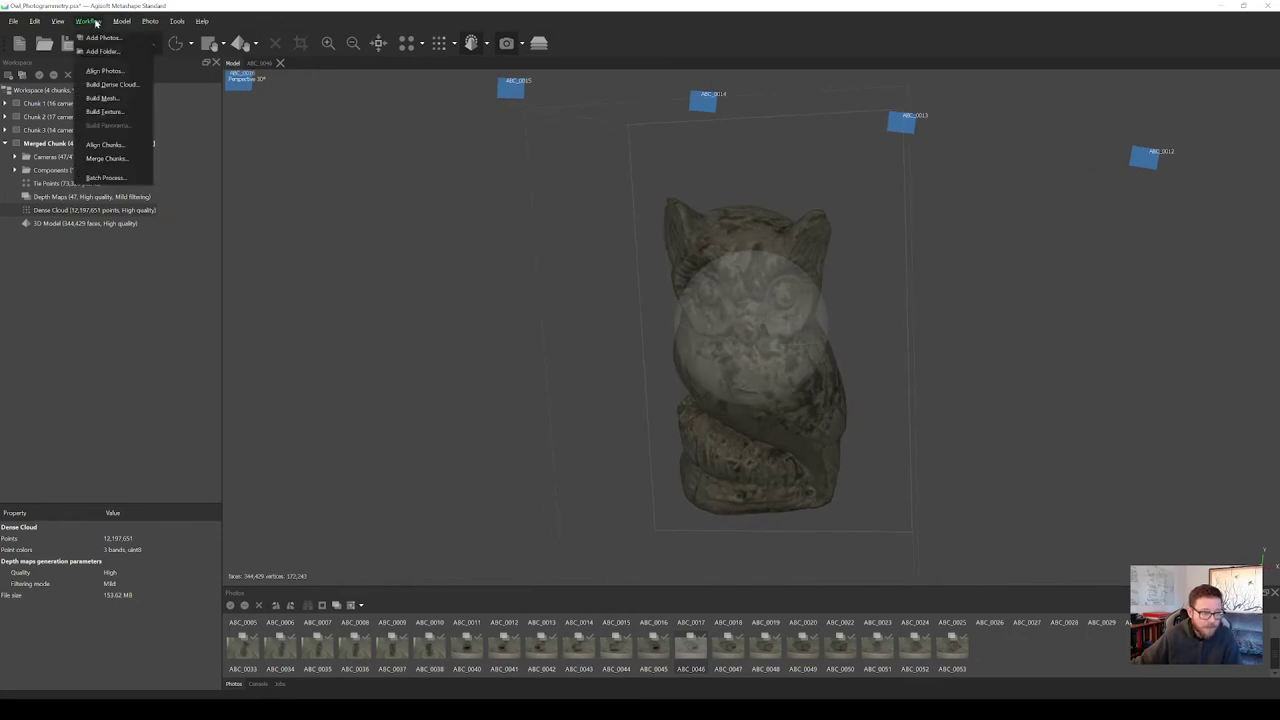
click(103, 111)
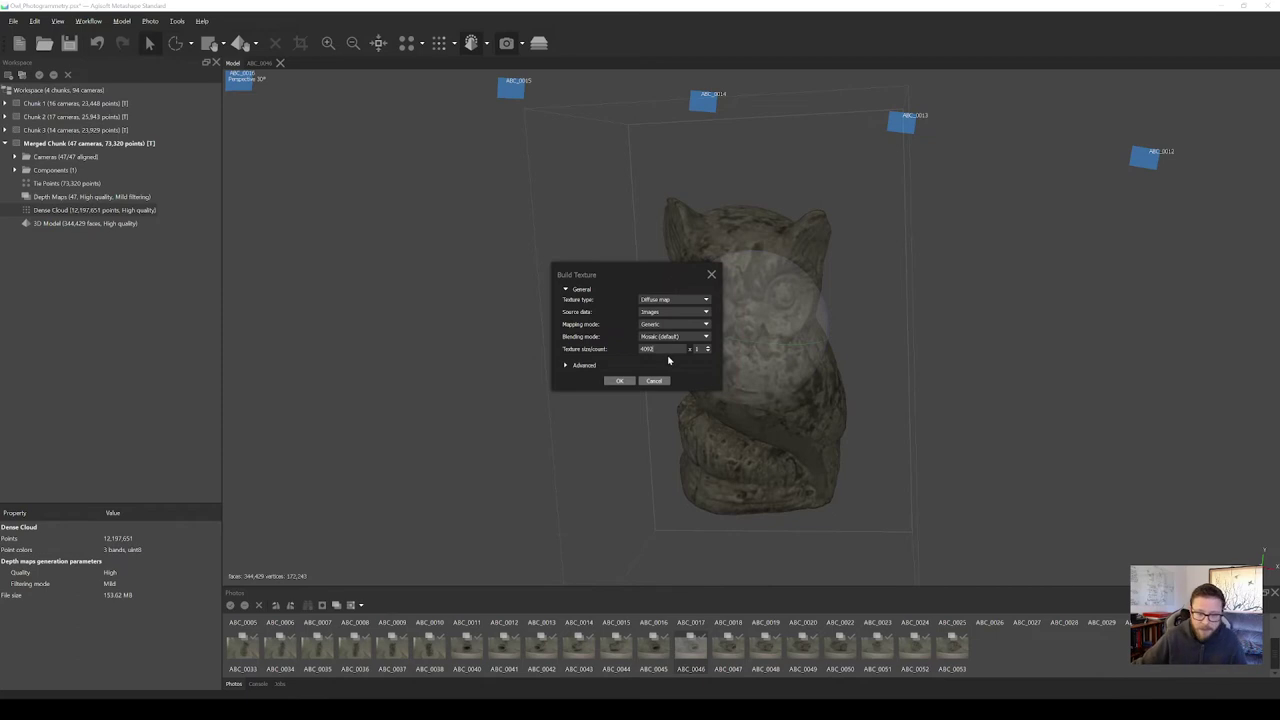
click(580, 365)
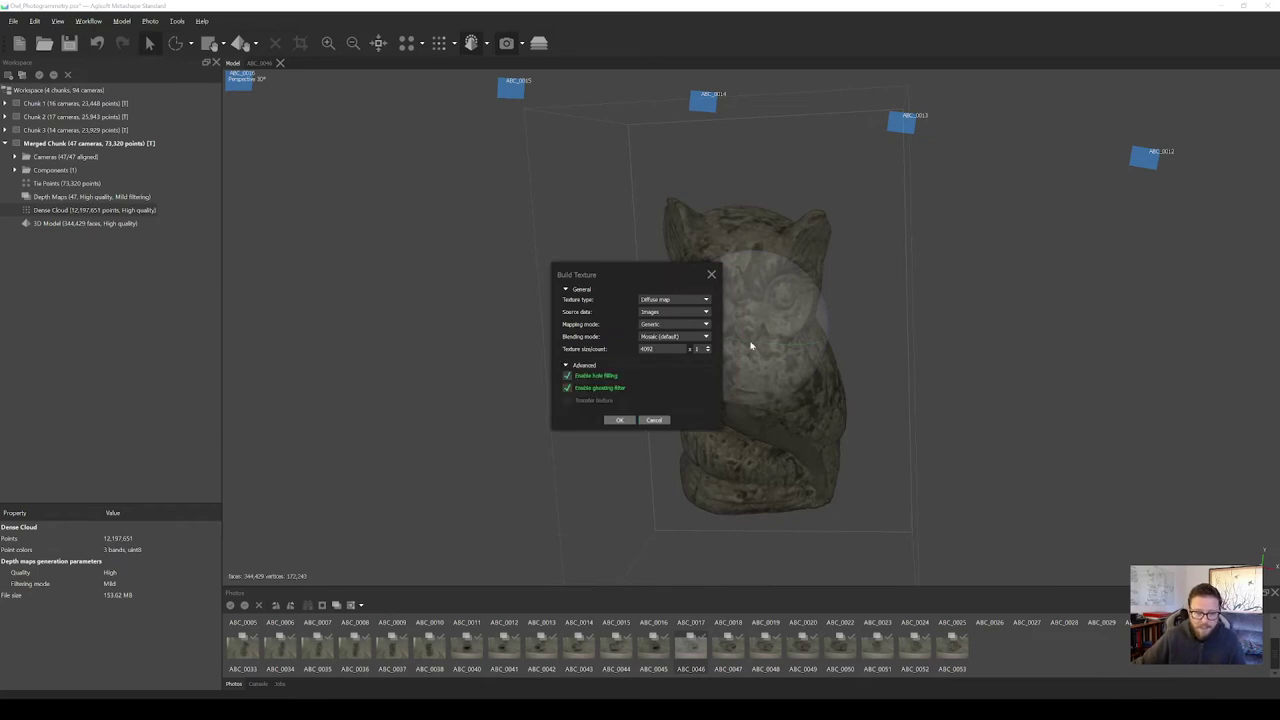
click(675, 300)
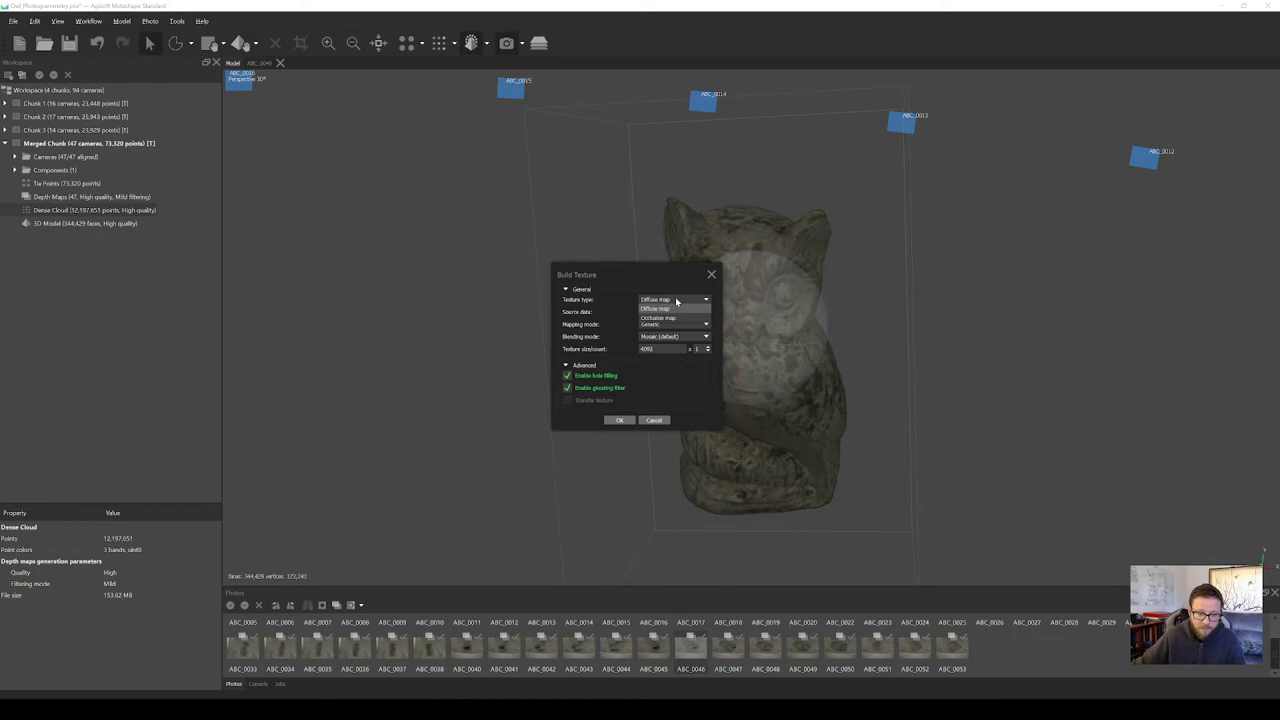
click(676, 300)
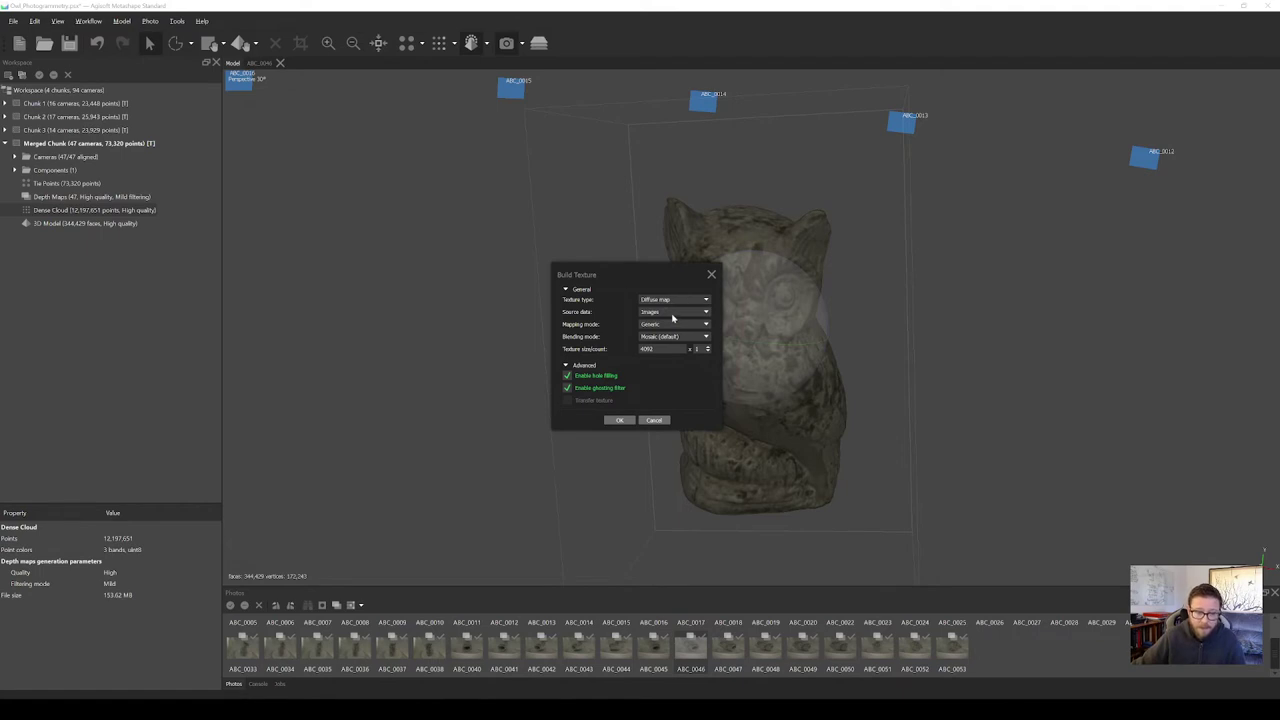
click(674, 313)
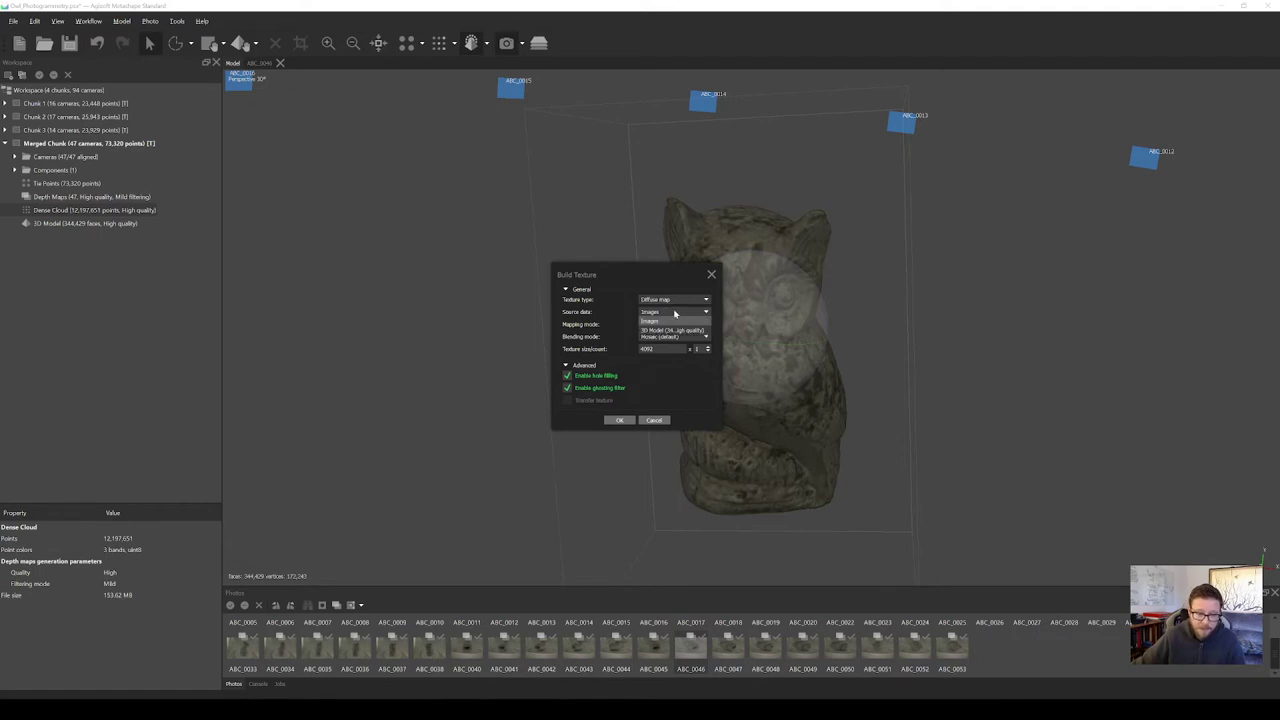
click(668, 320)
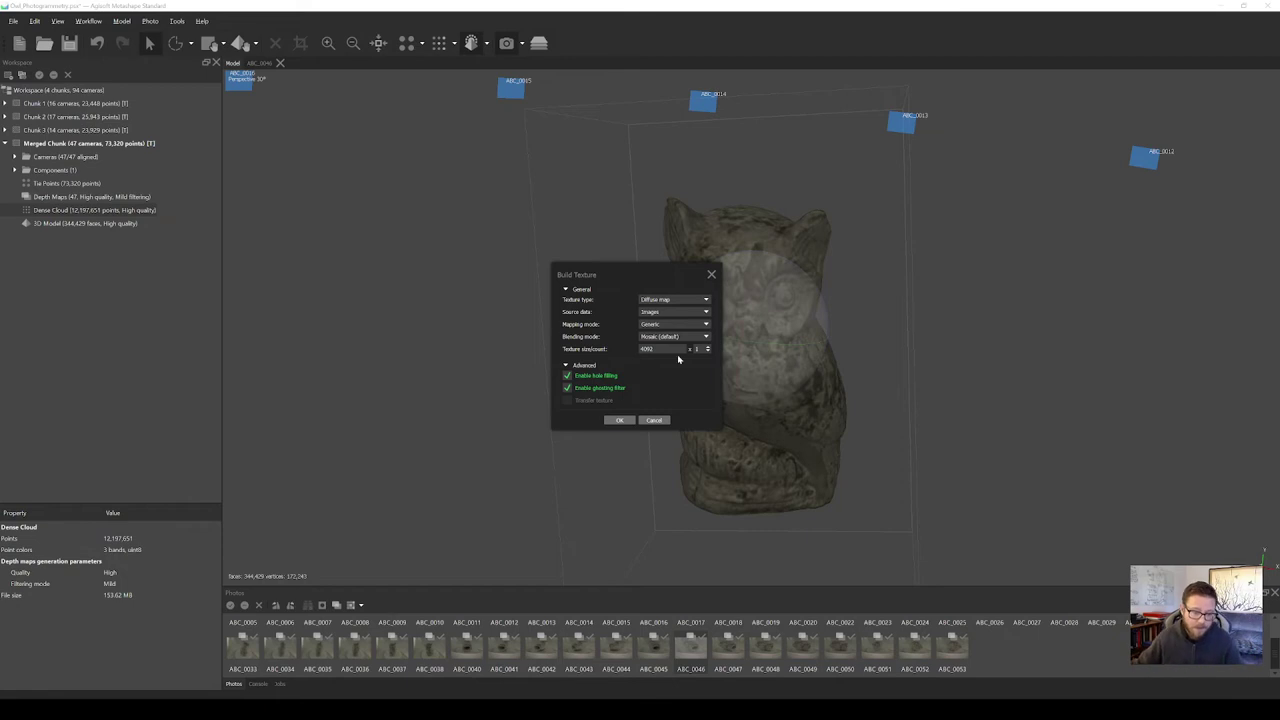
click(621, 420)
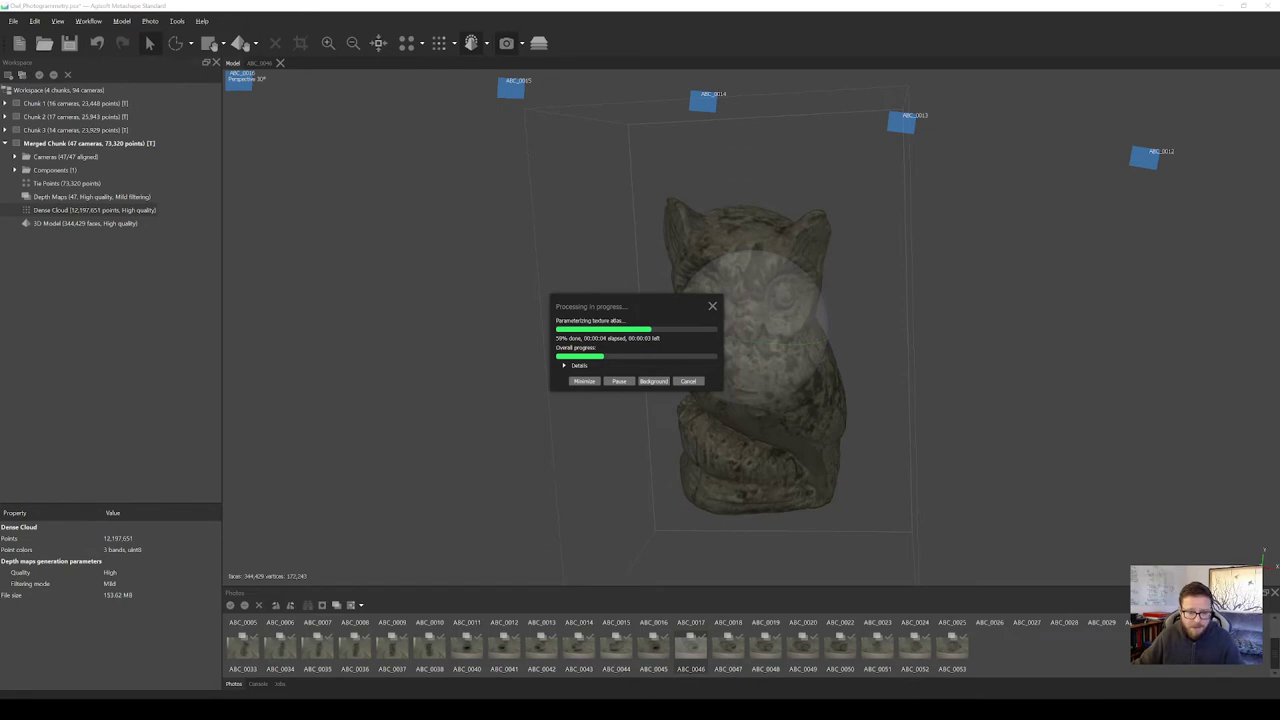
Display the owl model in textured mode and examine the texture on the face, body and base from several angles.
drag(793, 349, 740, 394)
scroll(770, 350, up, 5)
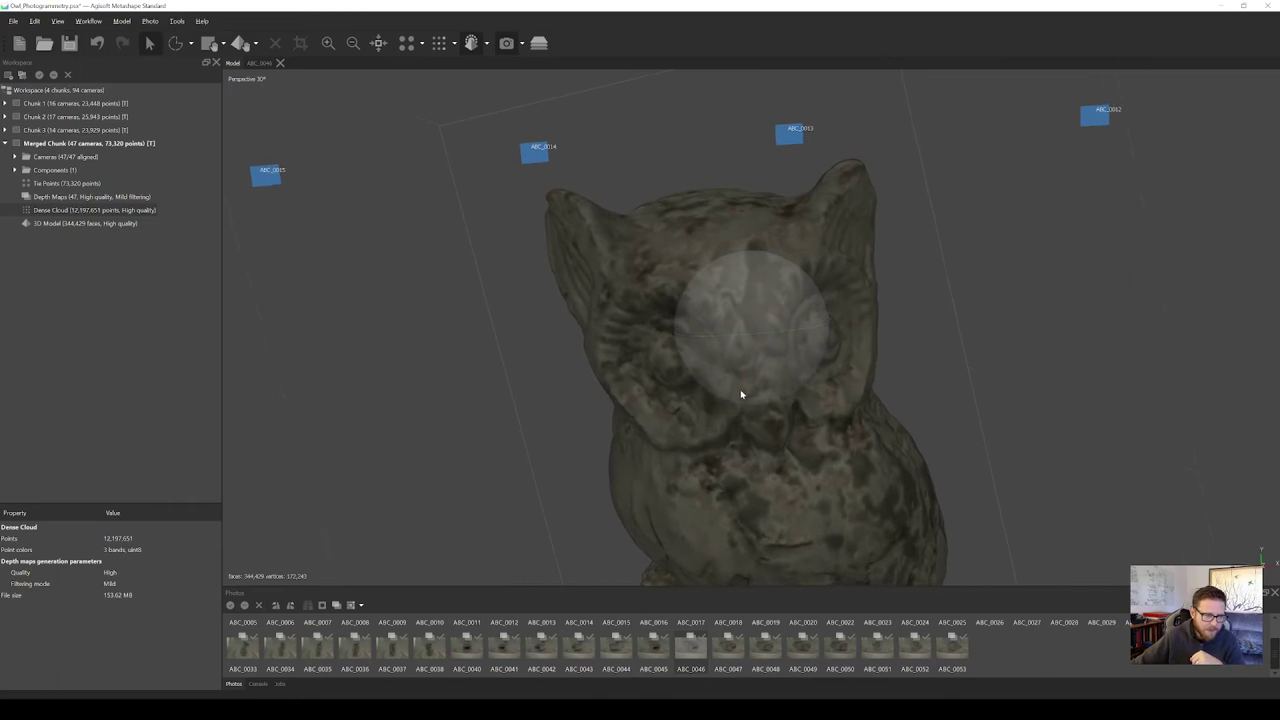
click(486, 43)
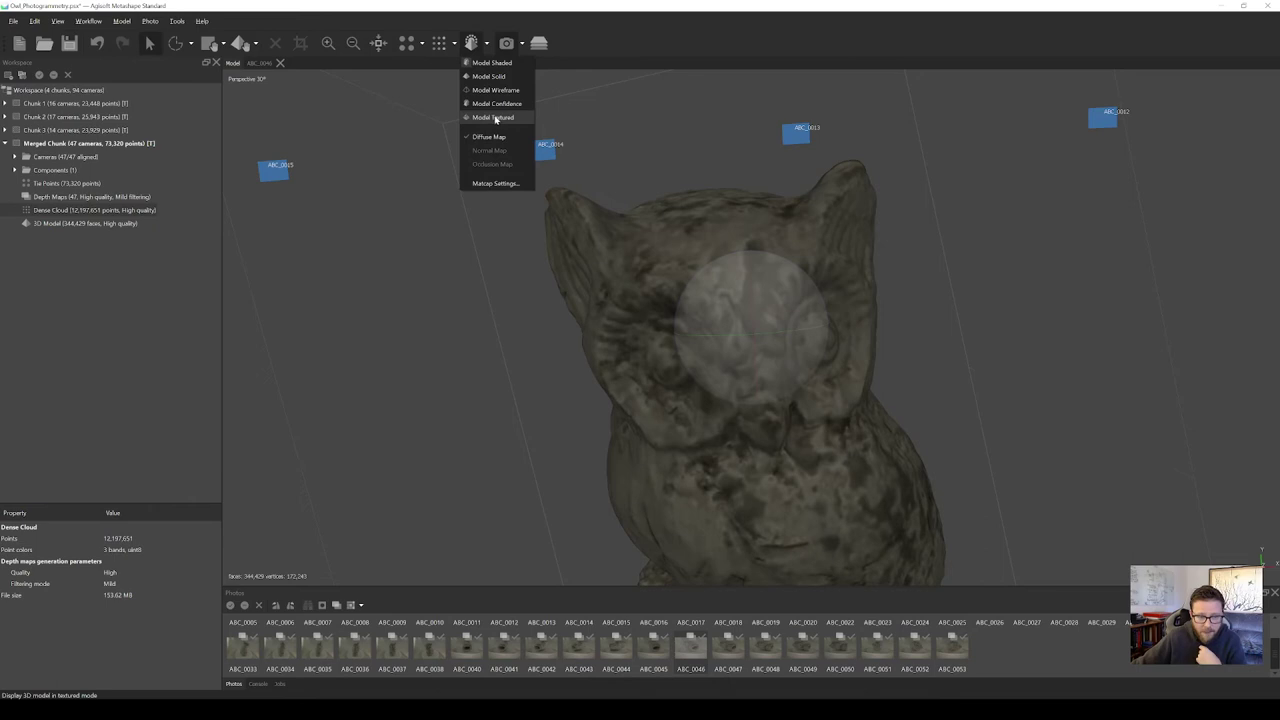
click(495, 118)
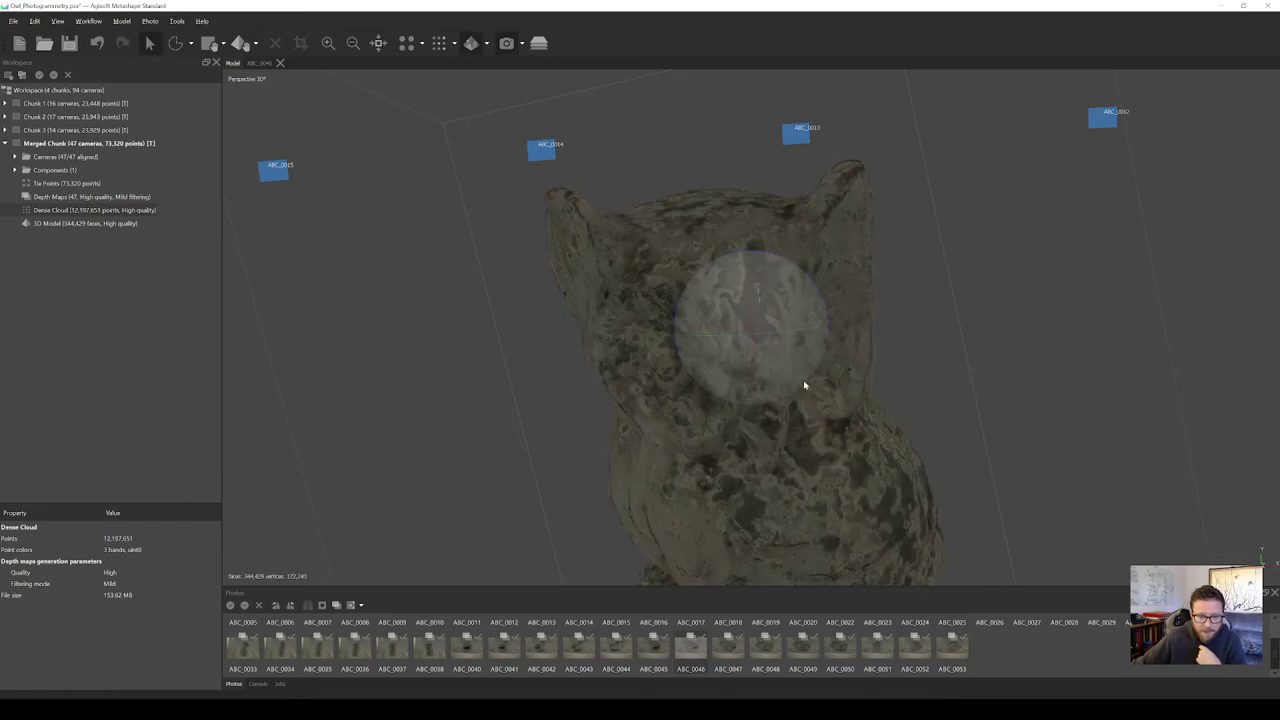
drag(728, 350, 840, 284)
scroll(780, 330, up, 3)
scroll(778, 334, down, 3)
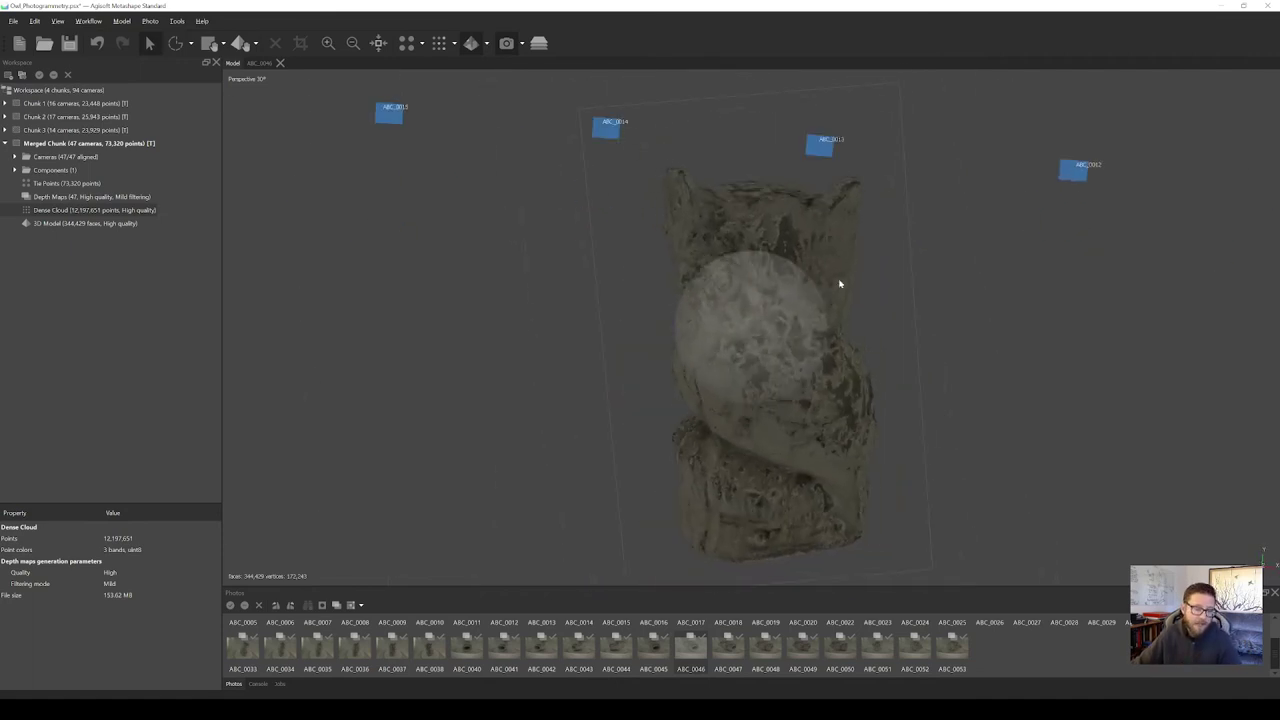
drag(702, 327, 788, 345)
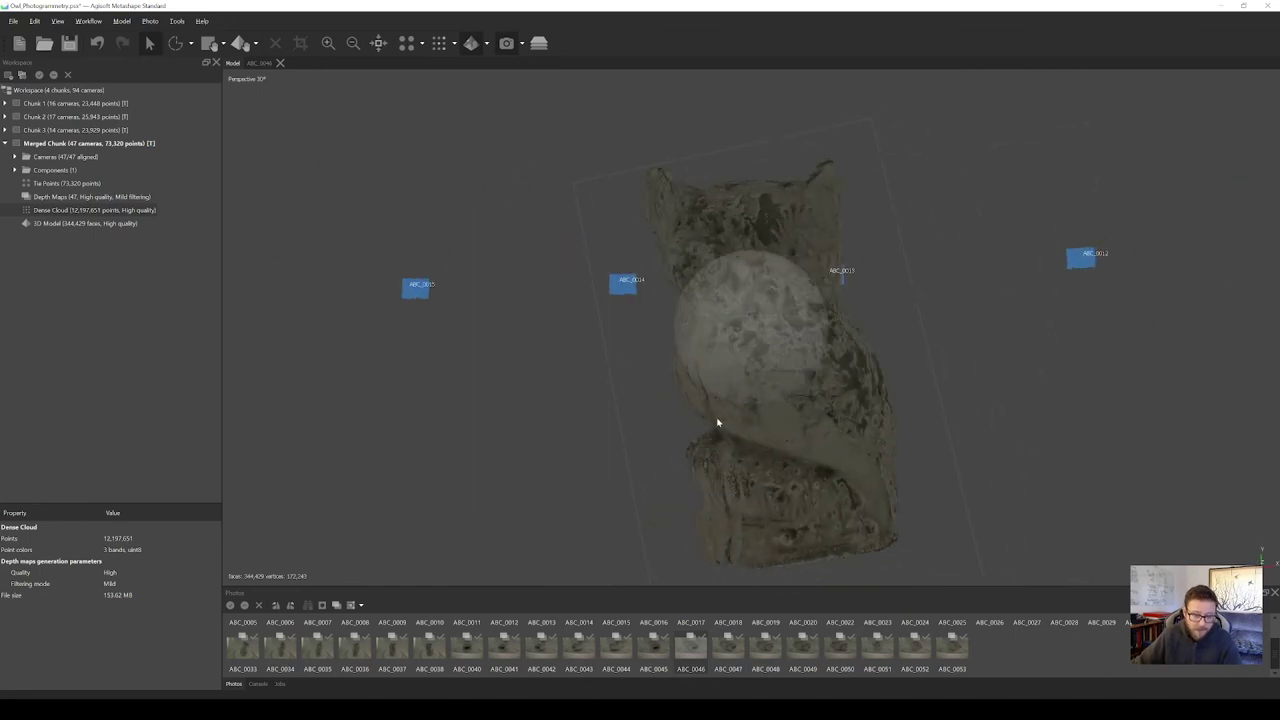
drag(833, 470, 1128, 457)
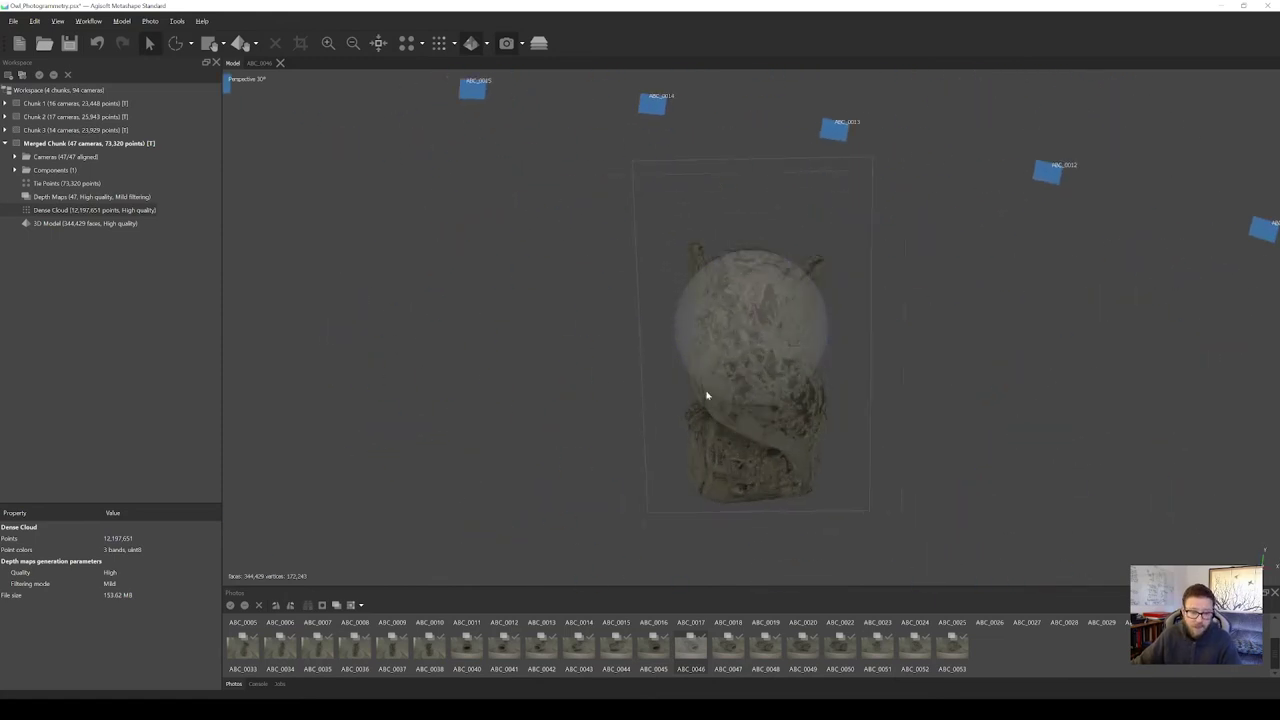
drag(706, 391, 769, 376)
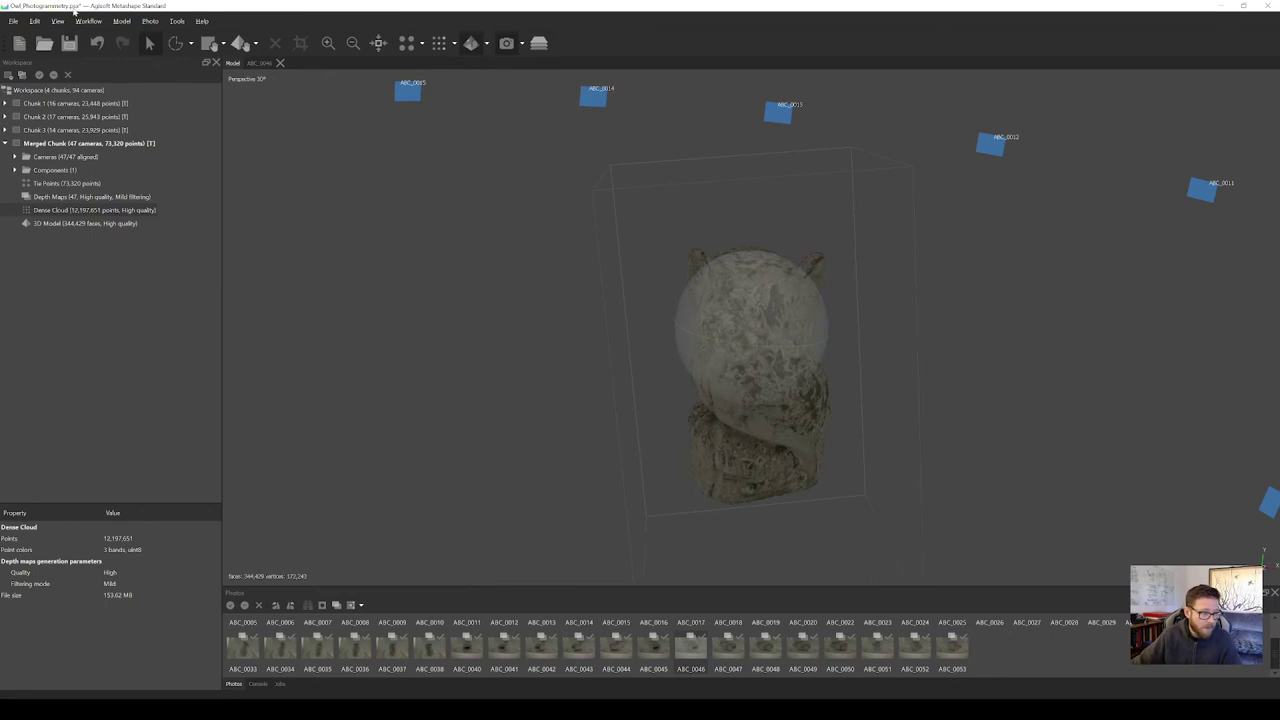
drag(802, 313, 761, 392)
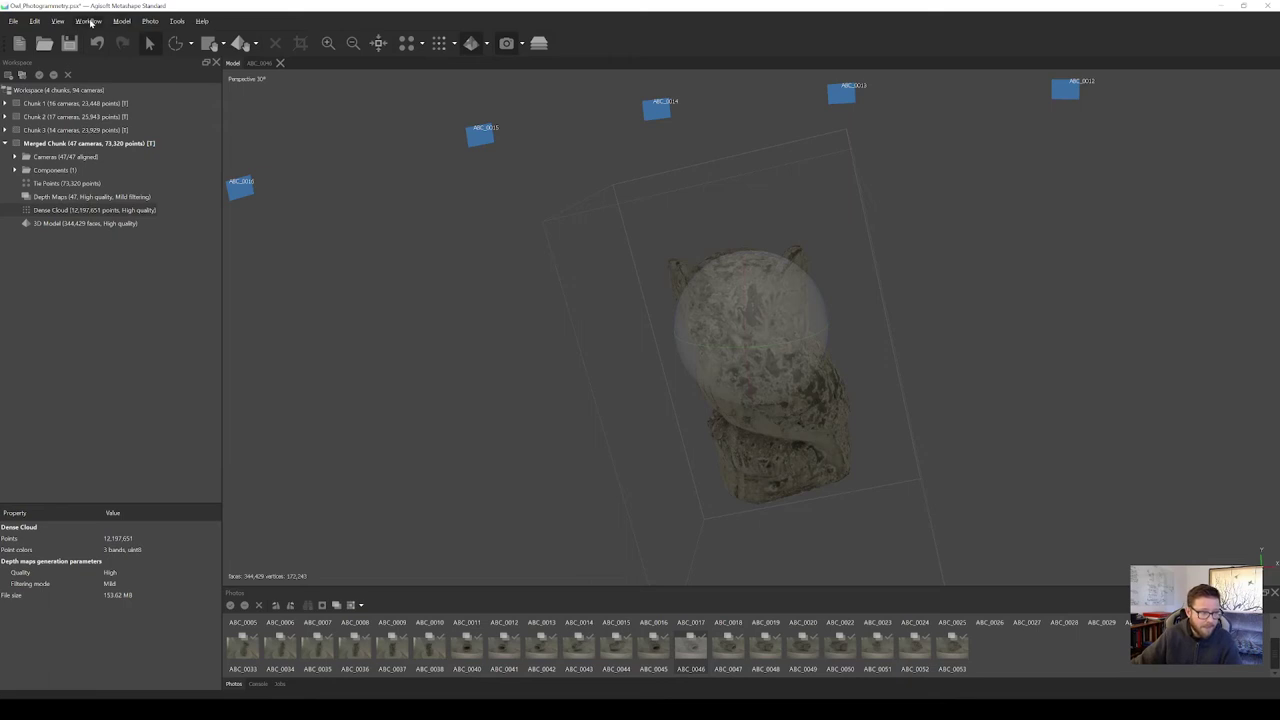
Choose the predefined top view and turn the owl with Rotate Object to start correcting its orientation.
click(122, 21)
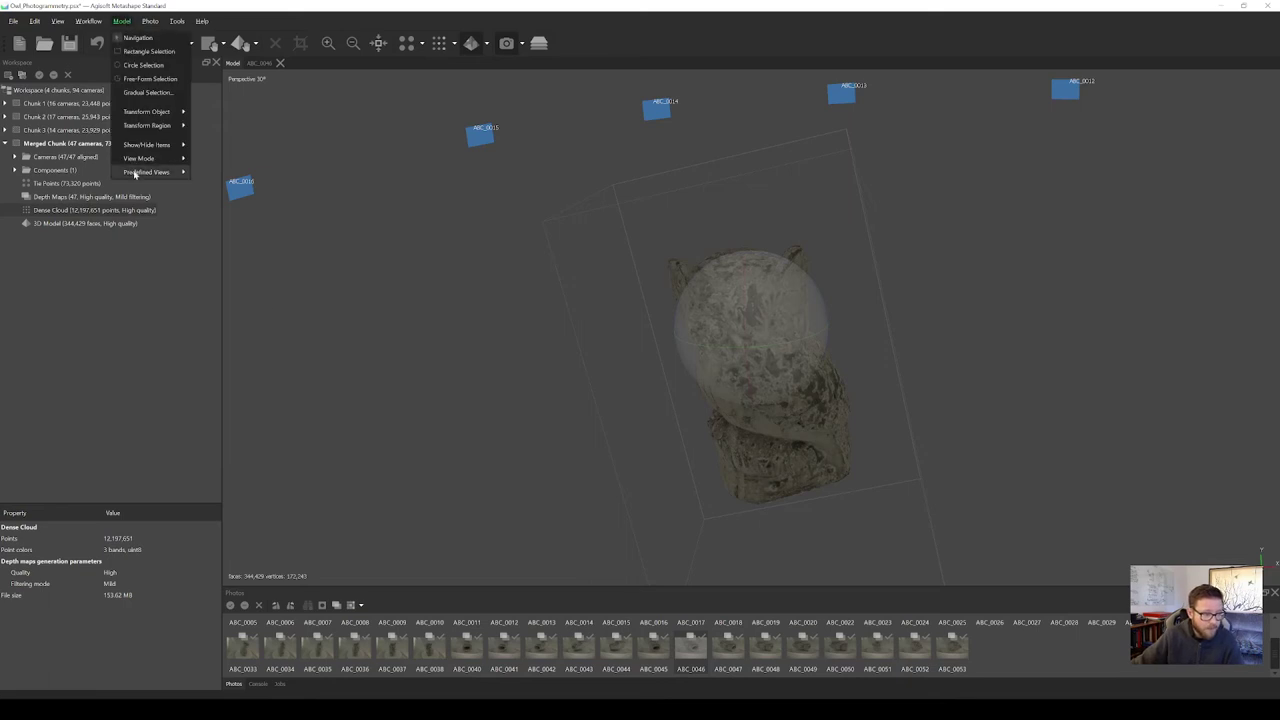
mouse_move(160, 172)
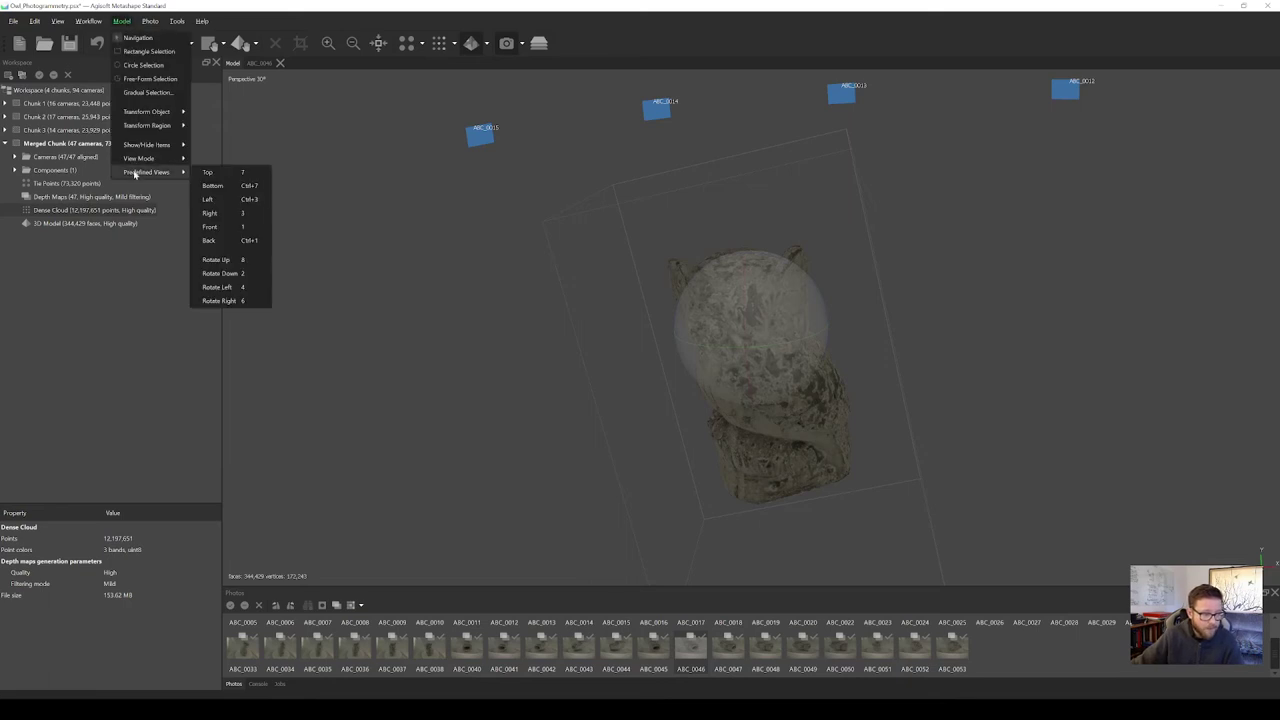
click(242, 175)
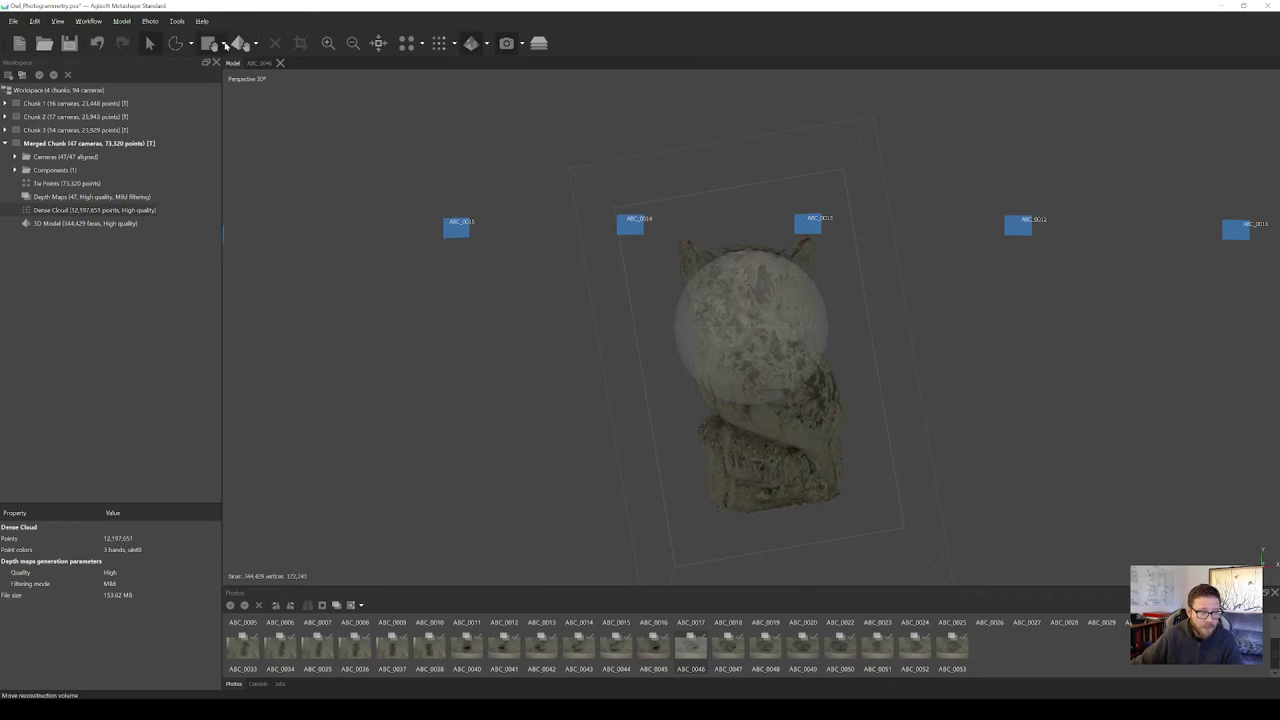
click(255, 43)
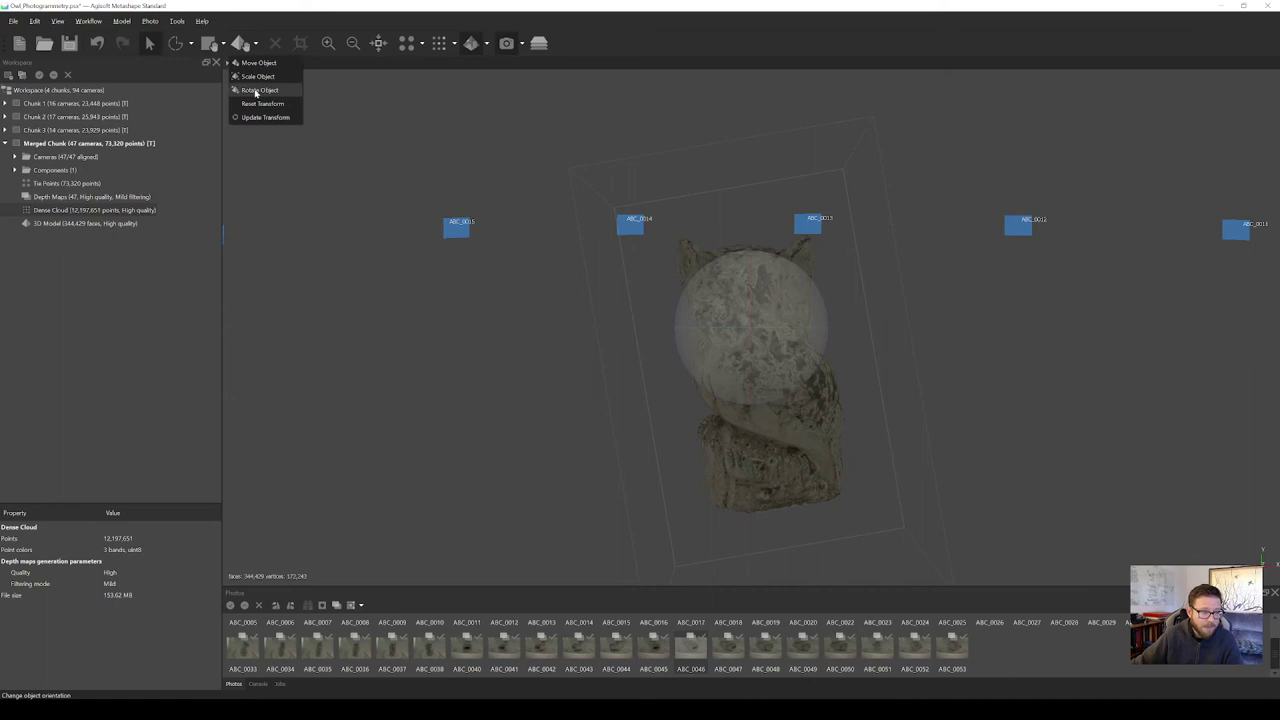
click(258, 91)
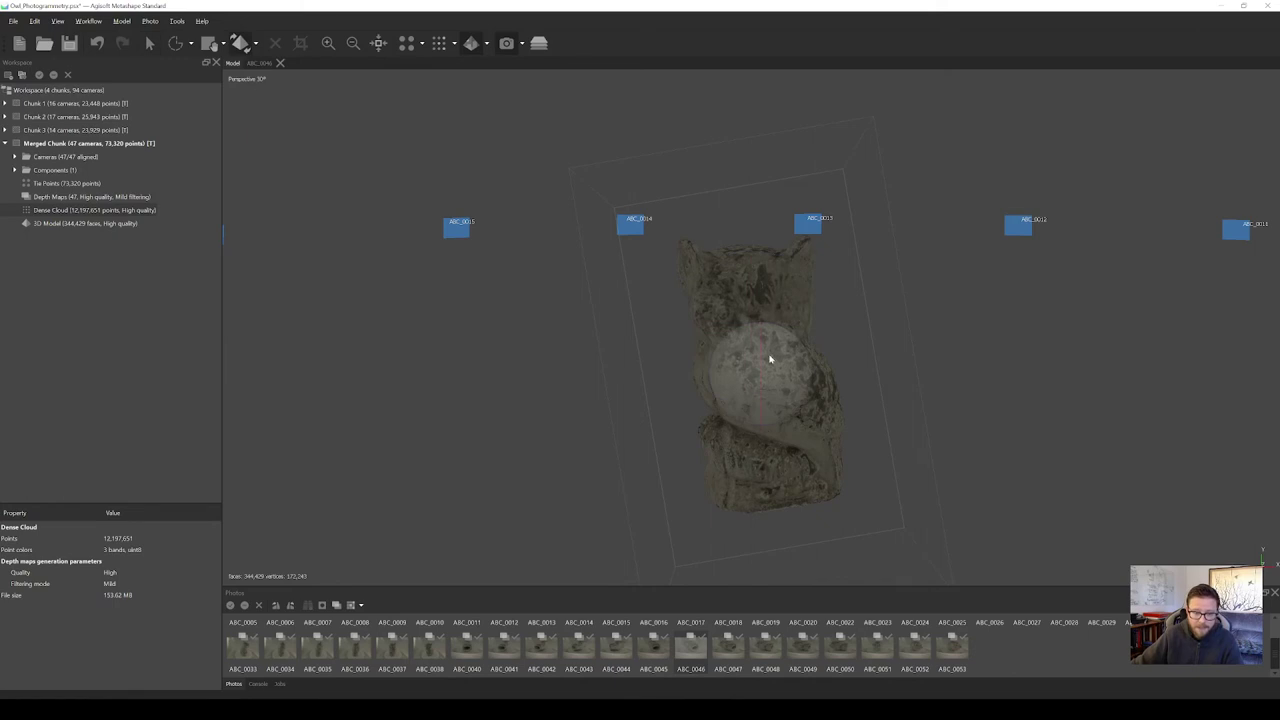
drag(760, 343, 759, 398)
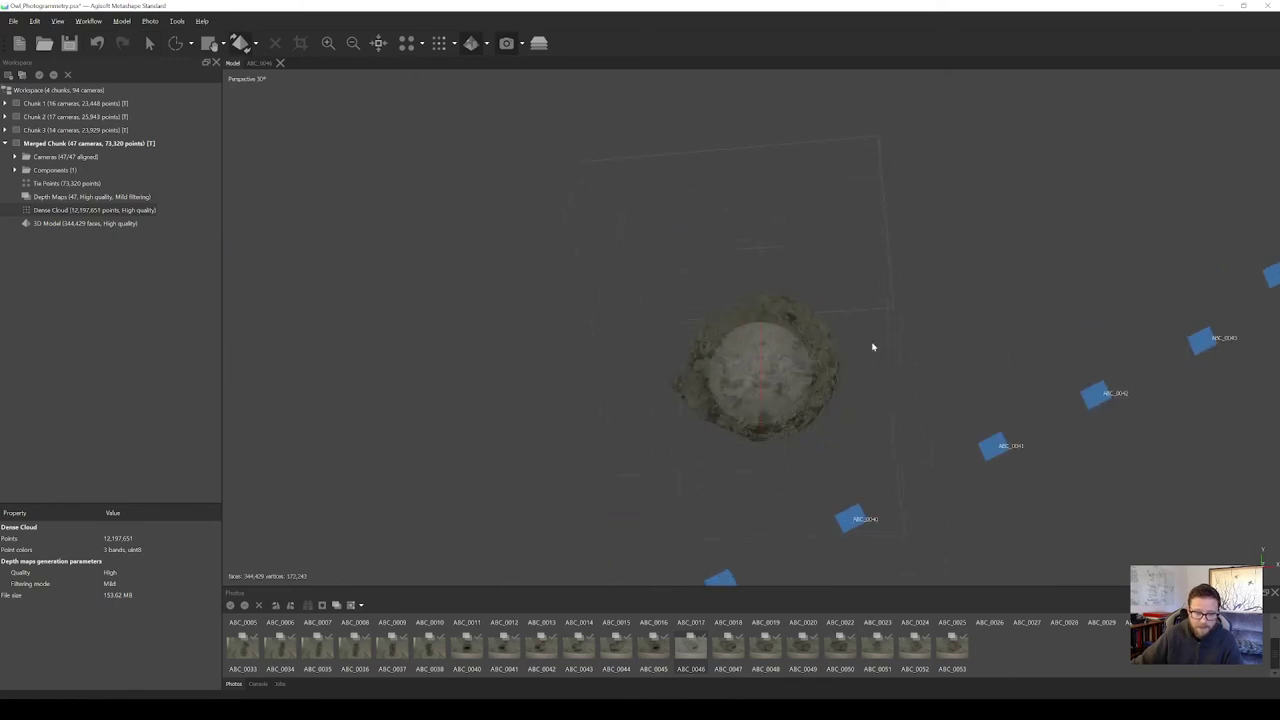
drag(1120, 210, 1122, 252)
drag(775, 368, 775, 386)
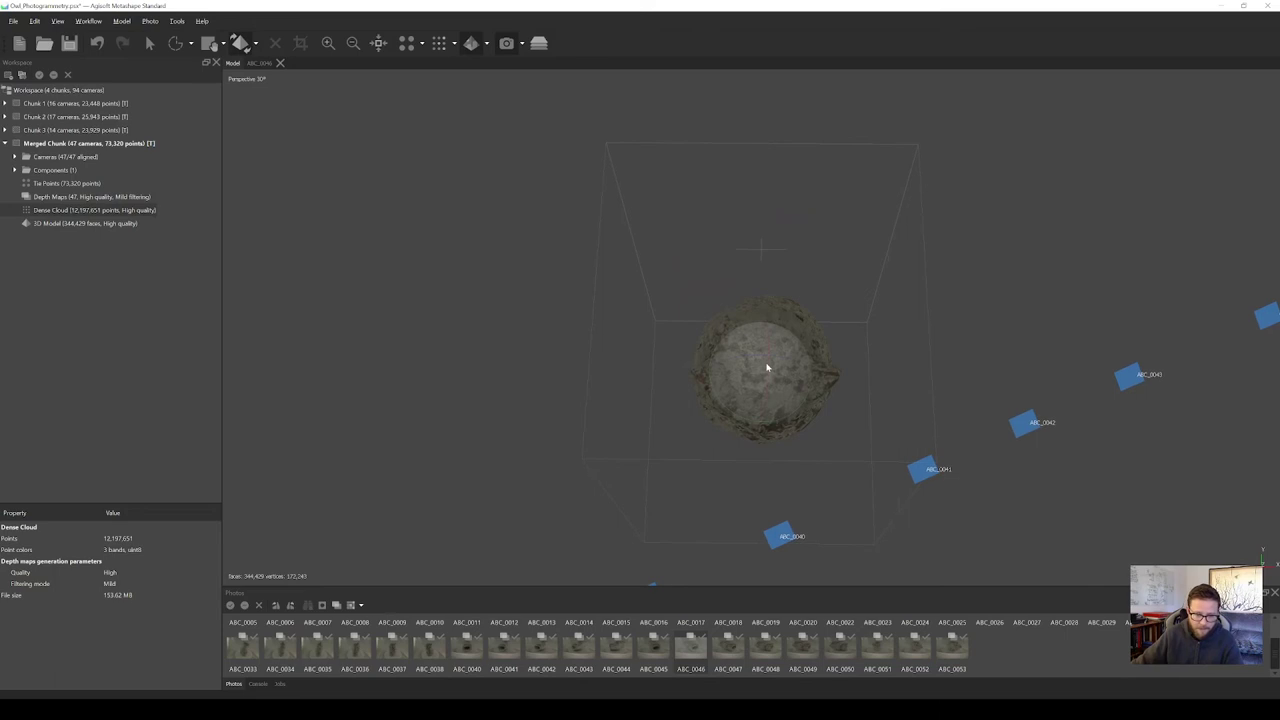
drag(767, 368, 912, 336)
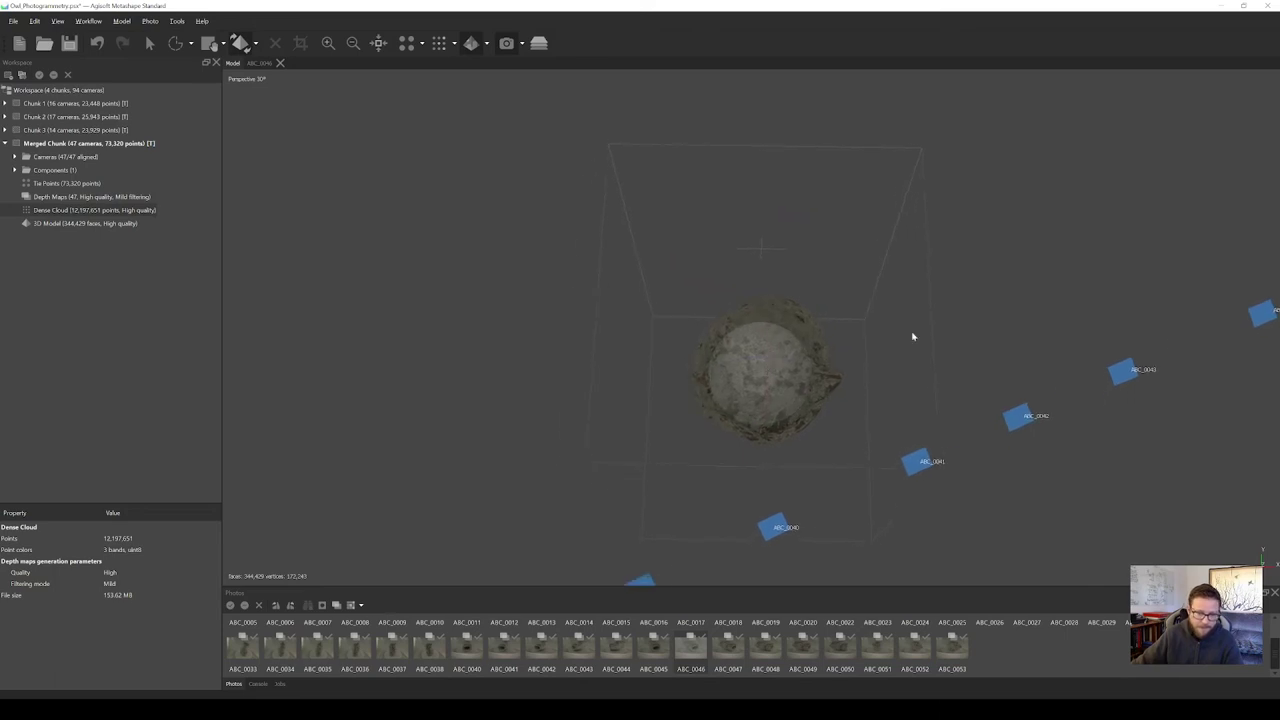
Switch the model view from perspective to orthographic and show the owl in the predefined front view.
click(149, 22)
click(182, 22)
click(117, 22)
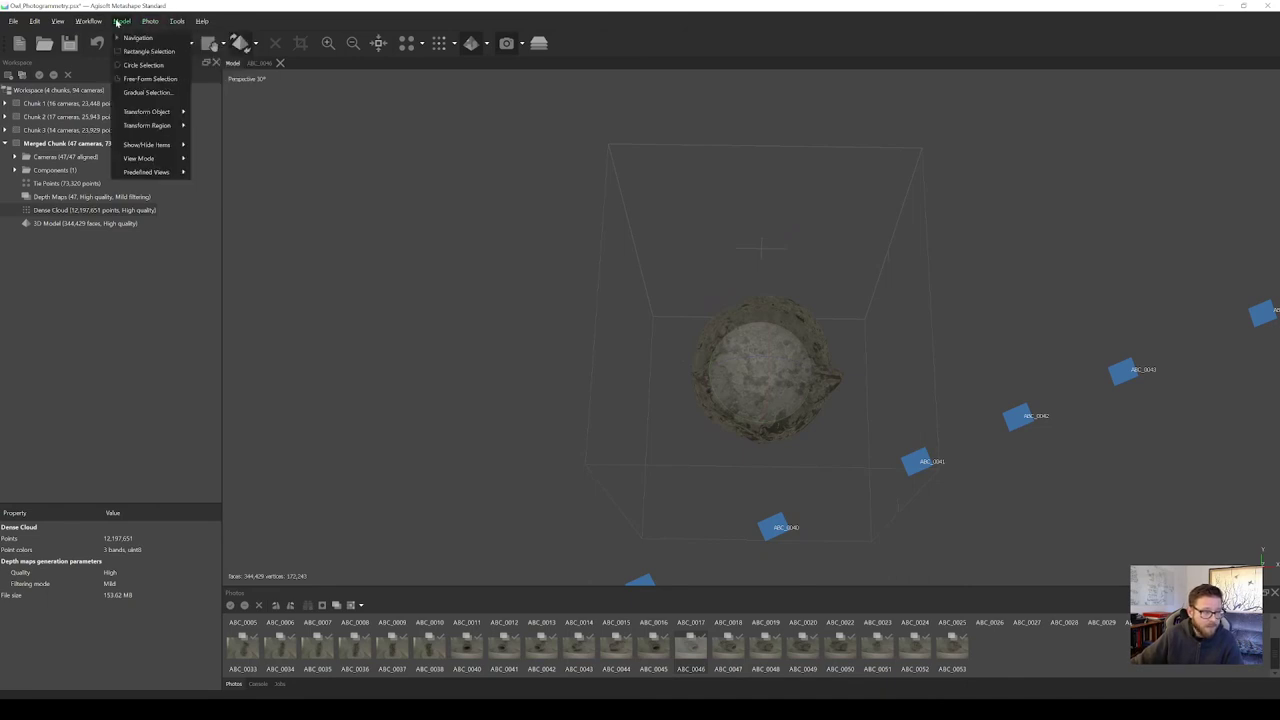
mouse_move(160, 172)
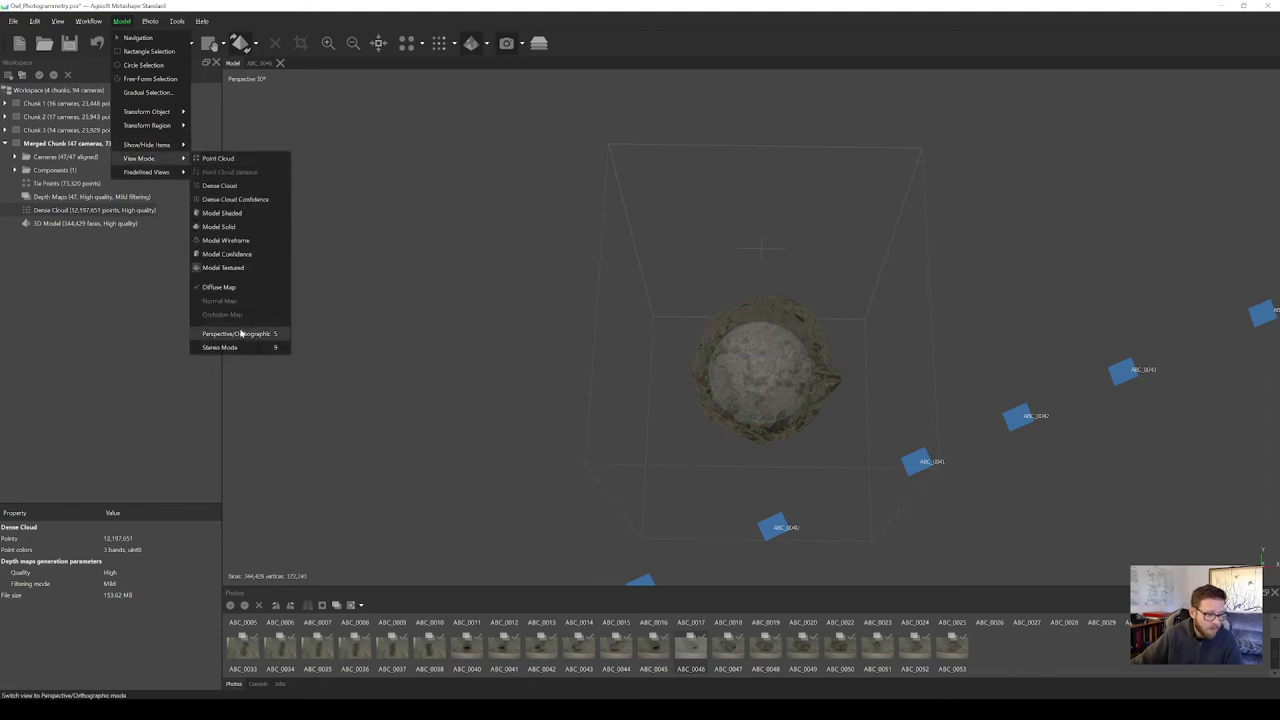
click(246, 335)
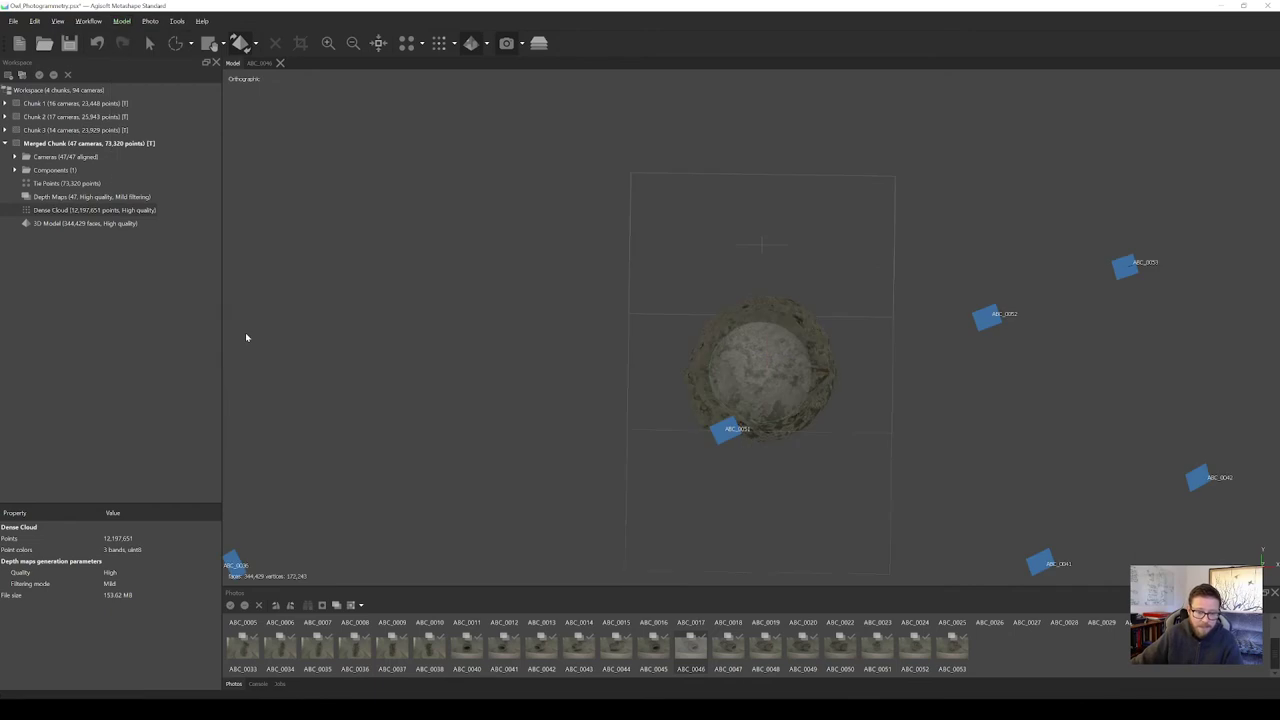
click(120, 22)
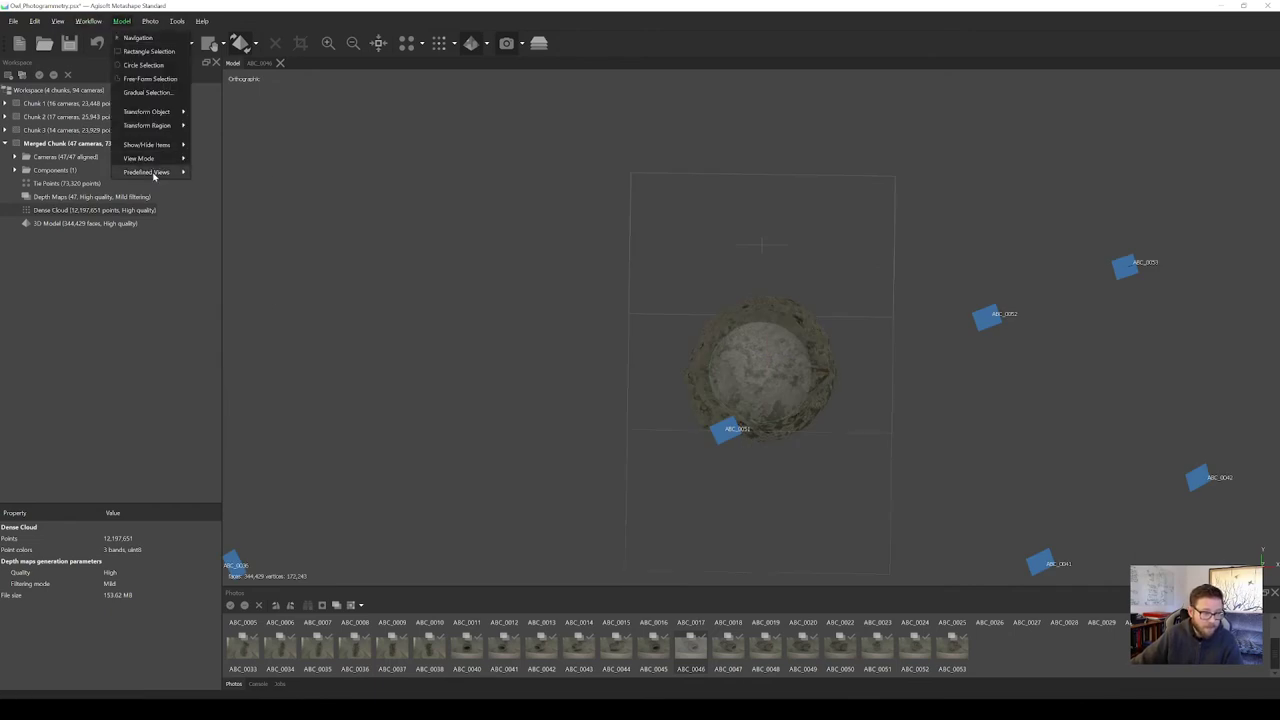
click(245, 228)
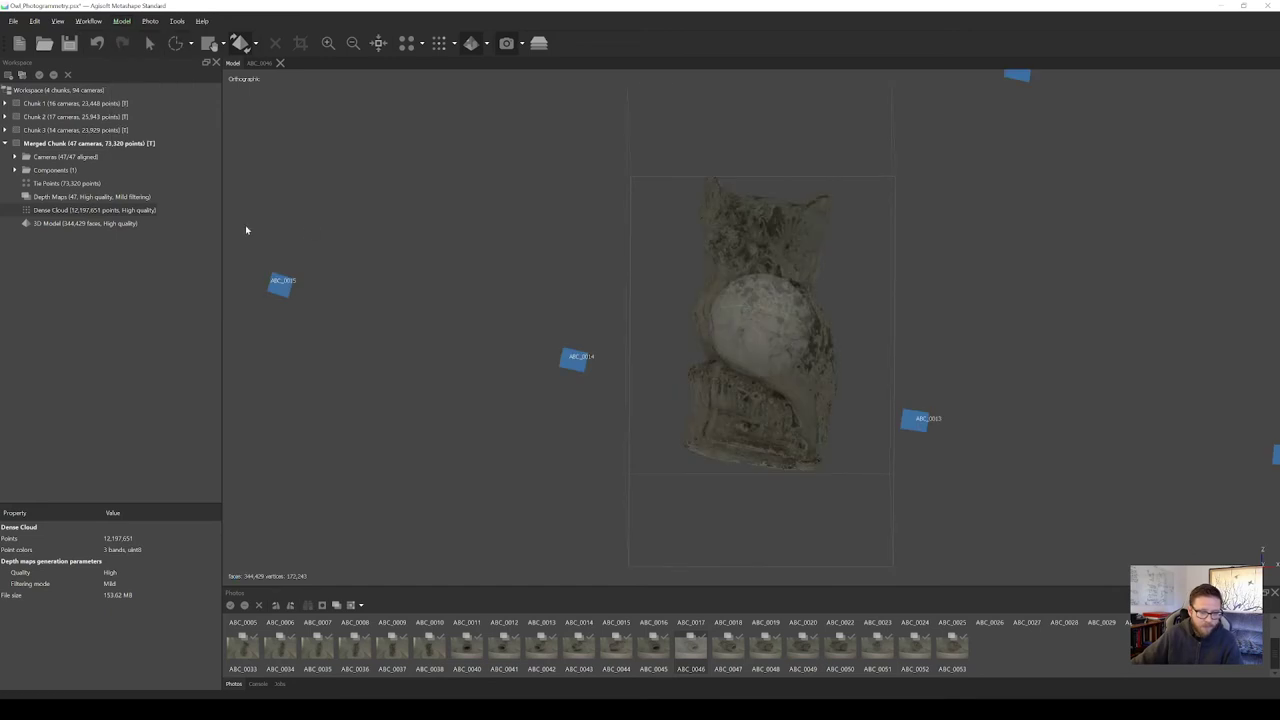
Rotate the owl object from the front orthographic view until it stands upright and faces forward.
drag(572, 235, 518, 229)
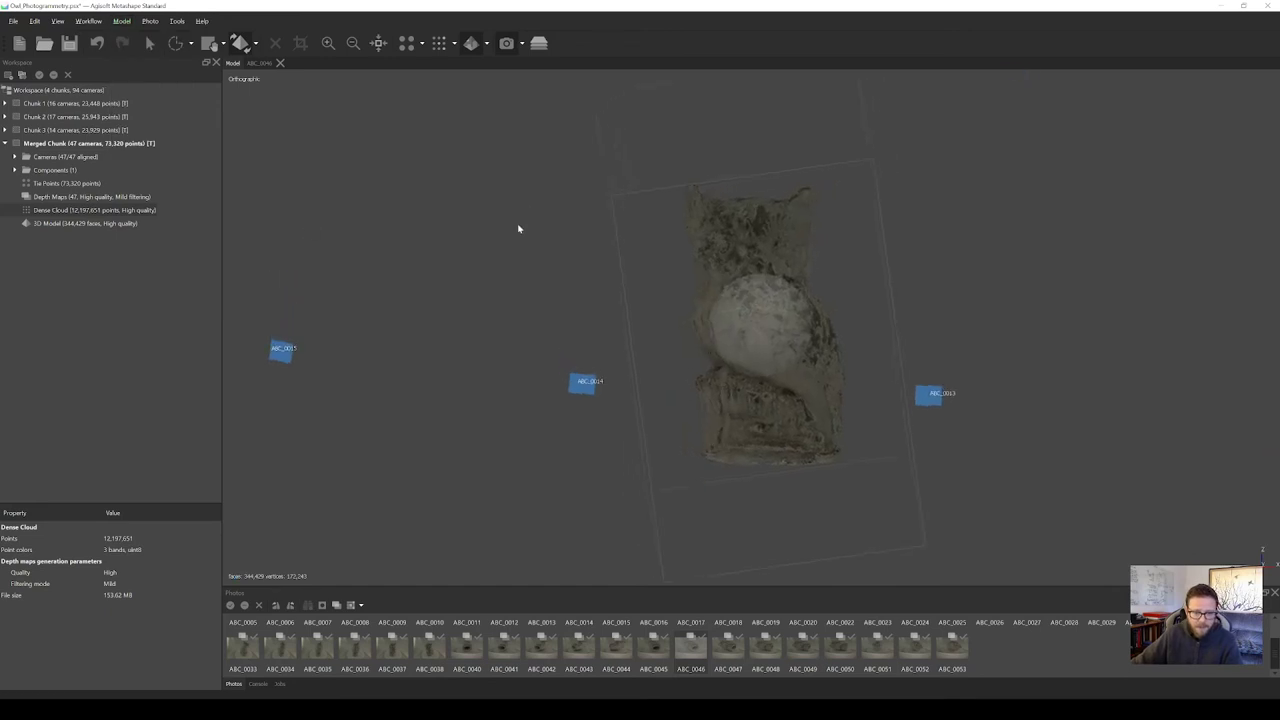
drag(742, 342, 984, 315)
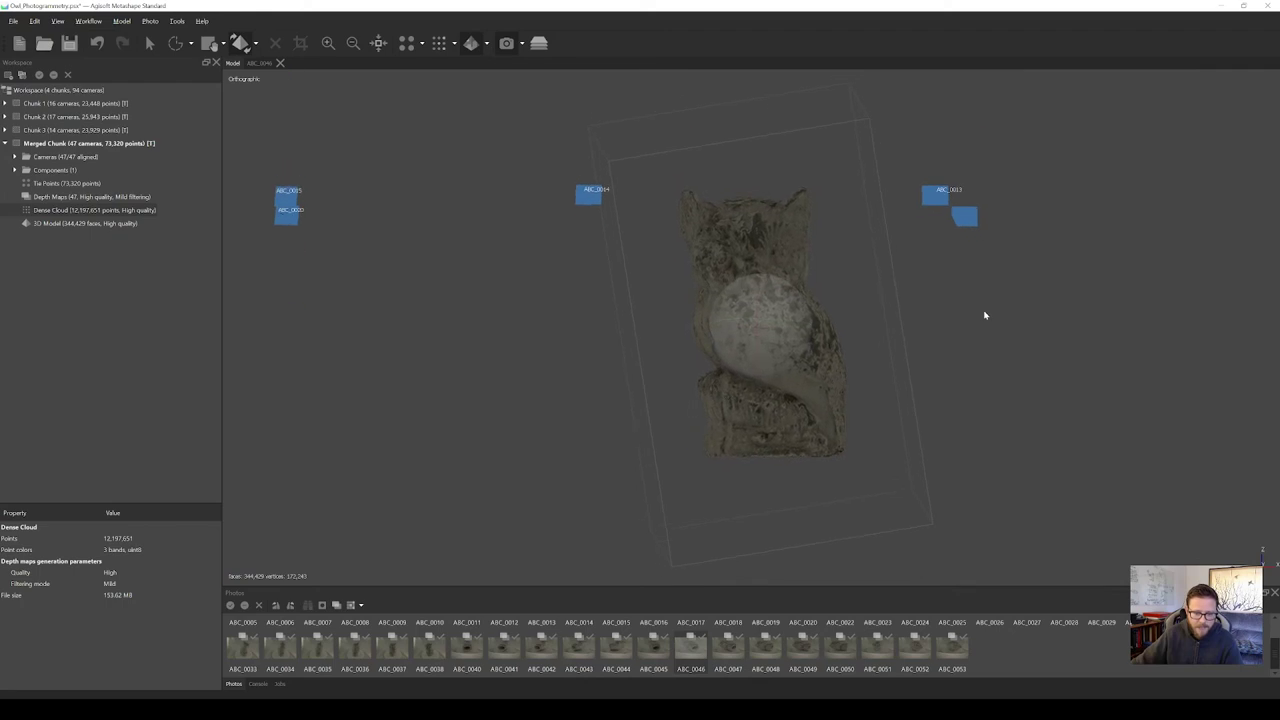
drag(814, 462, 771, 336)
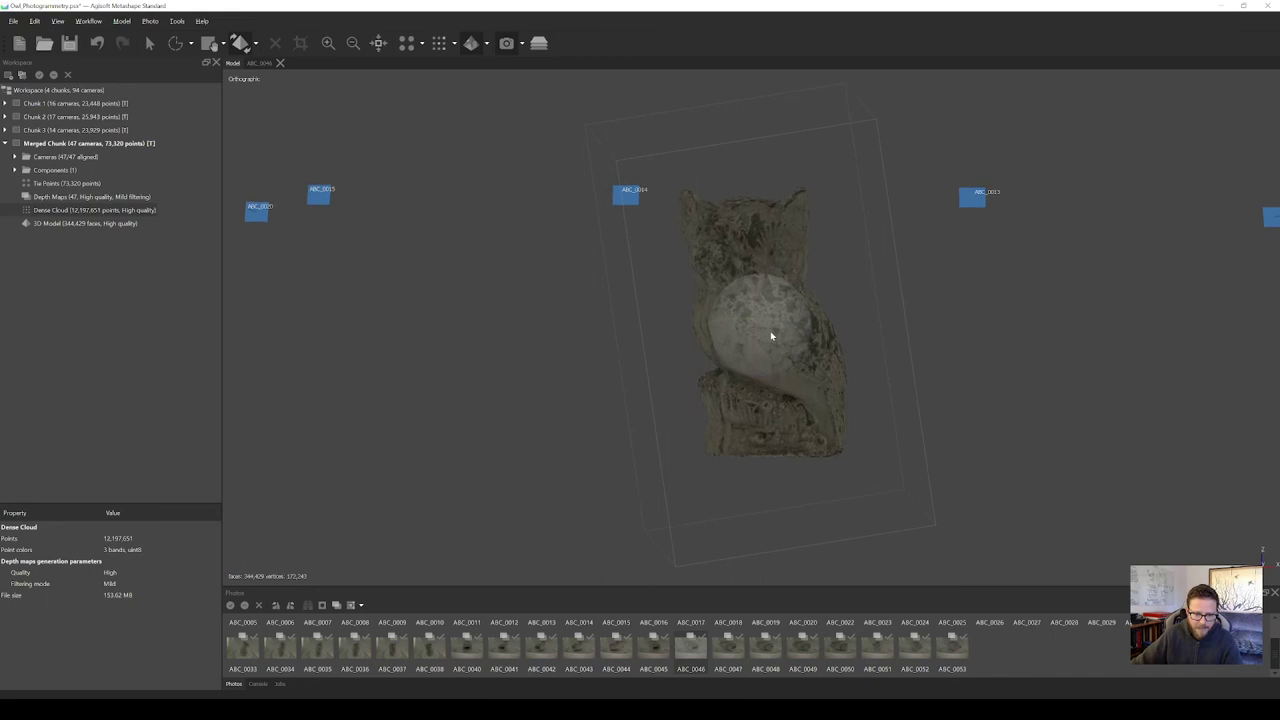
right_drag(1092, 380, 1089, 477)
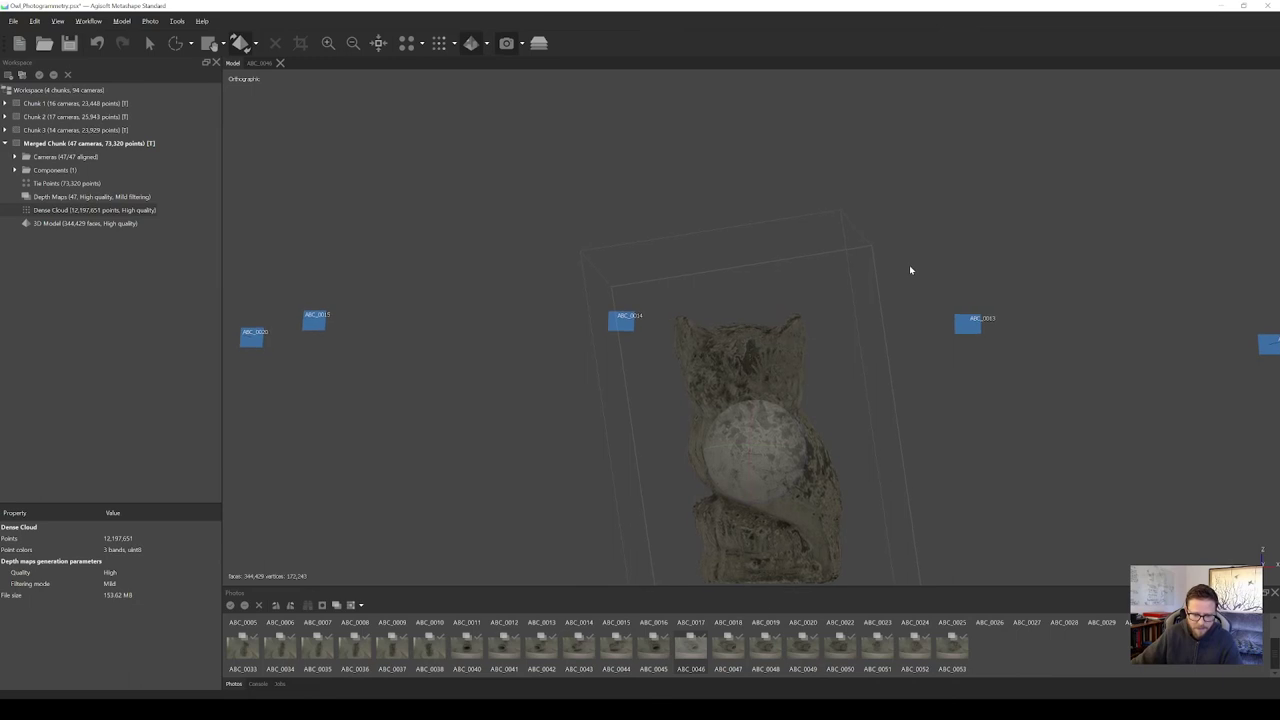
right_drag(912, 270, 910, 268)
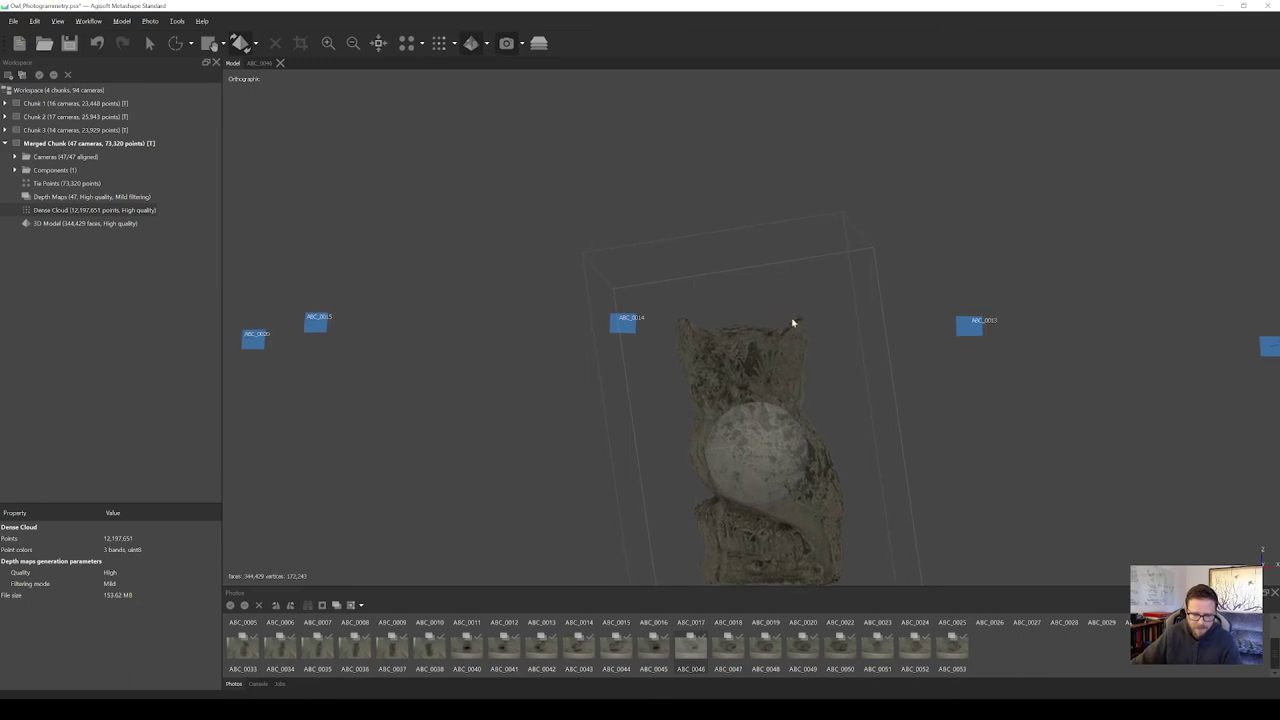
drag(764, 423, 903, 403)
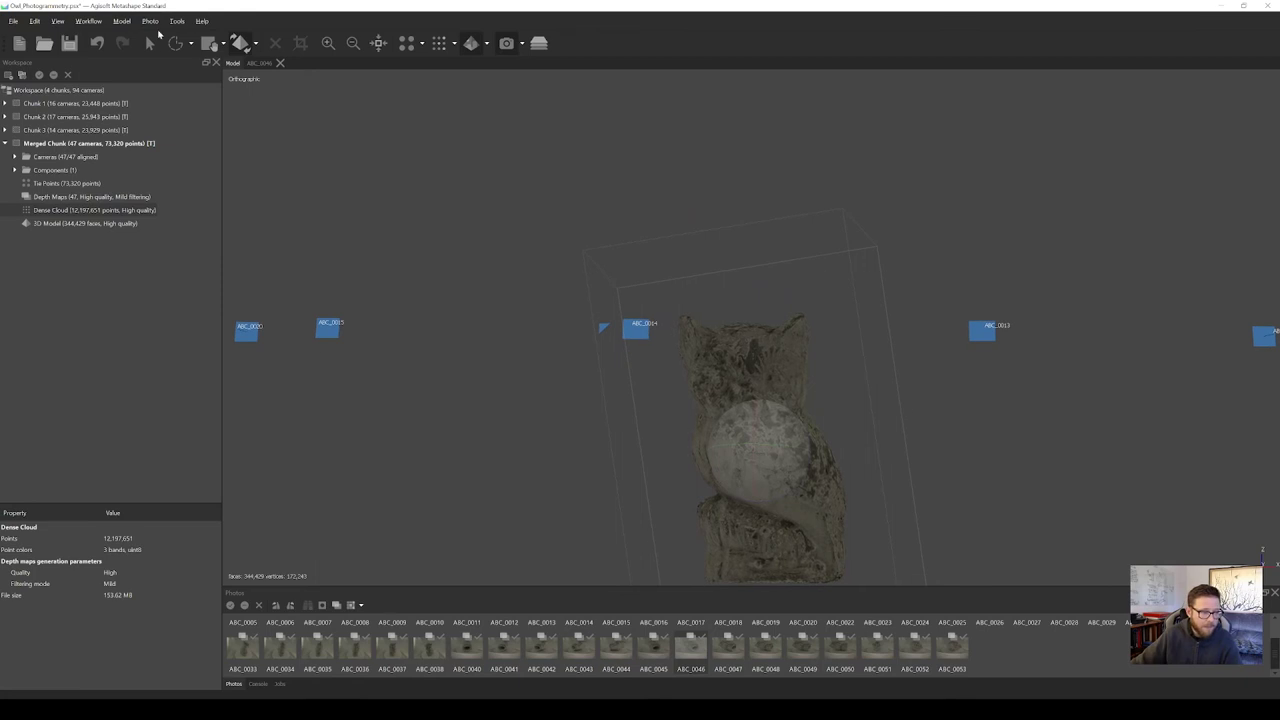
Check the owl in the predefined right view, leave object rotation and inspect the reoriented model in perspective.
click(112, 21)
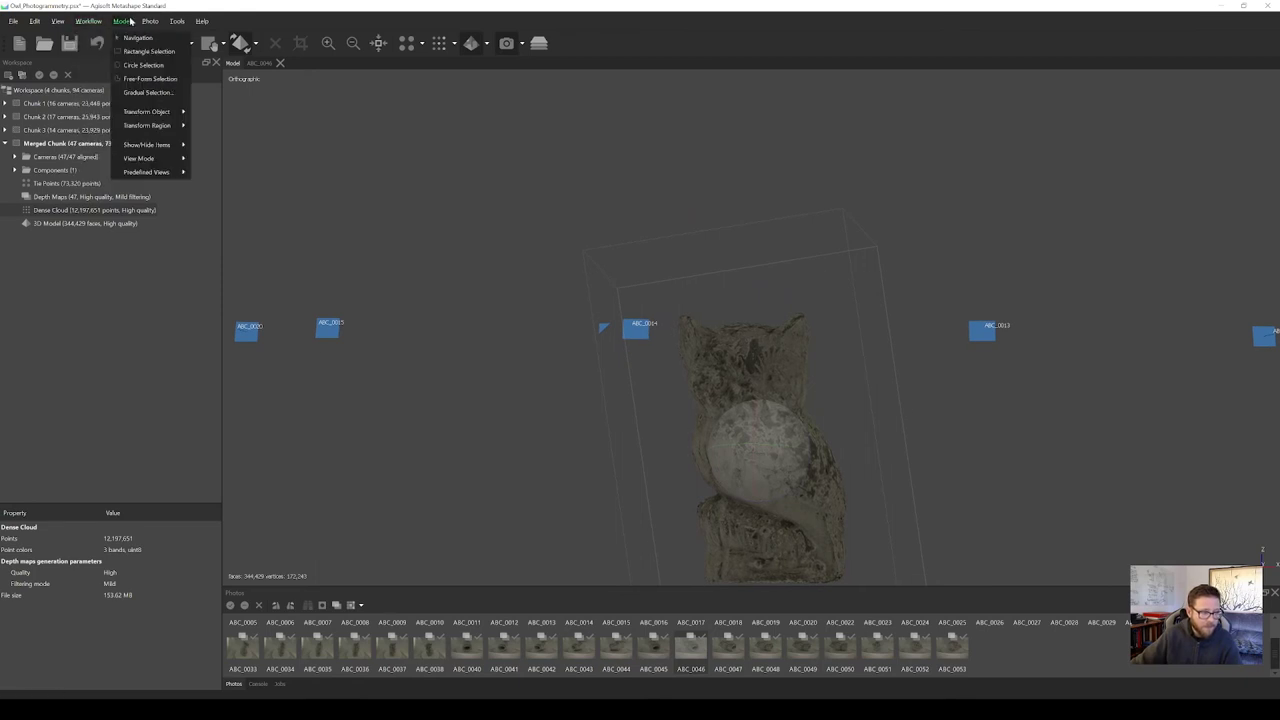
mouse_move(160, 172)
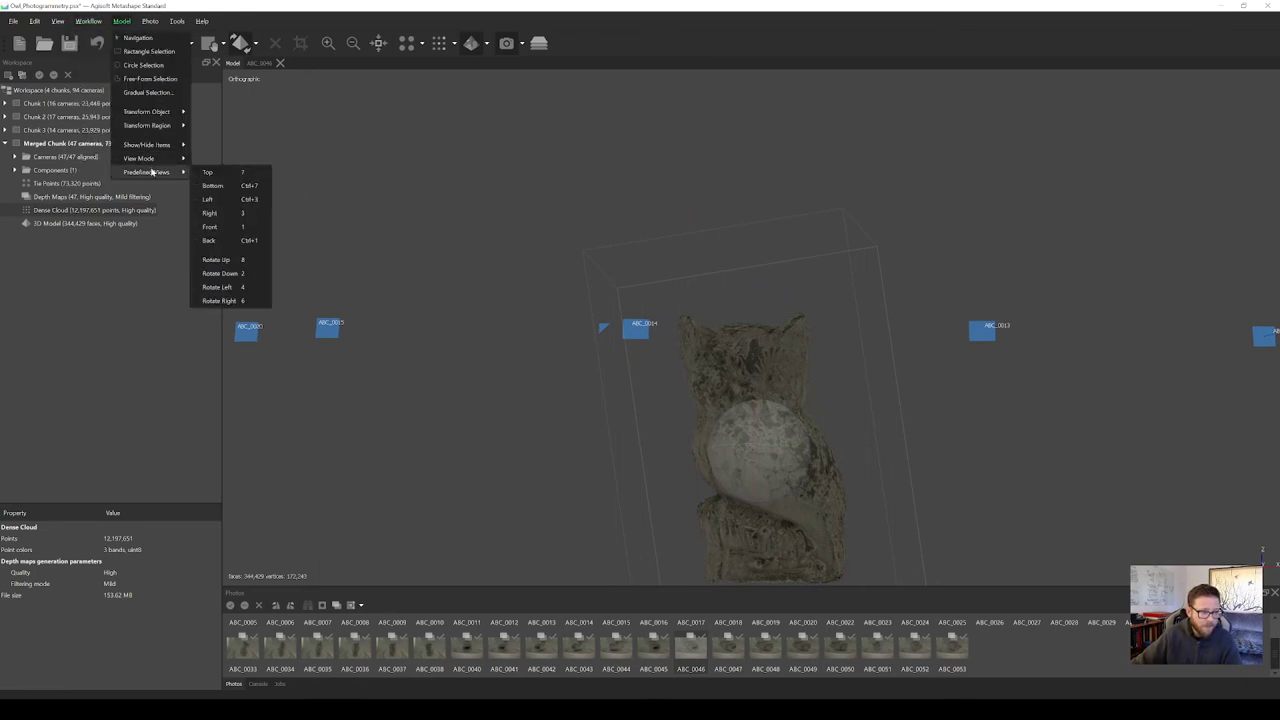
click(240, 215)
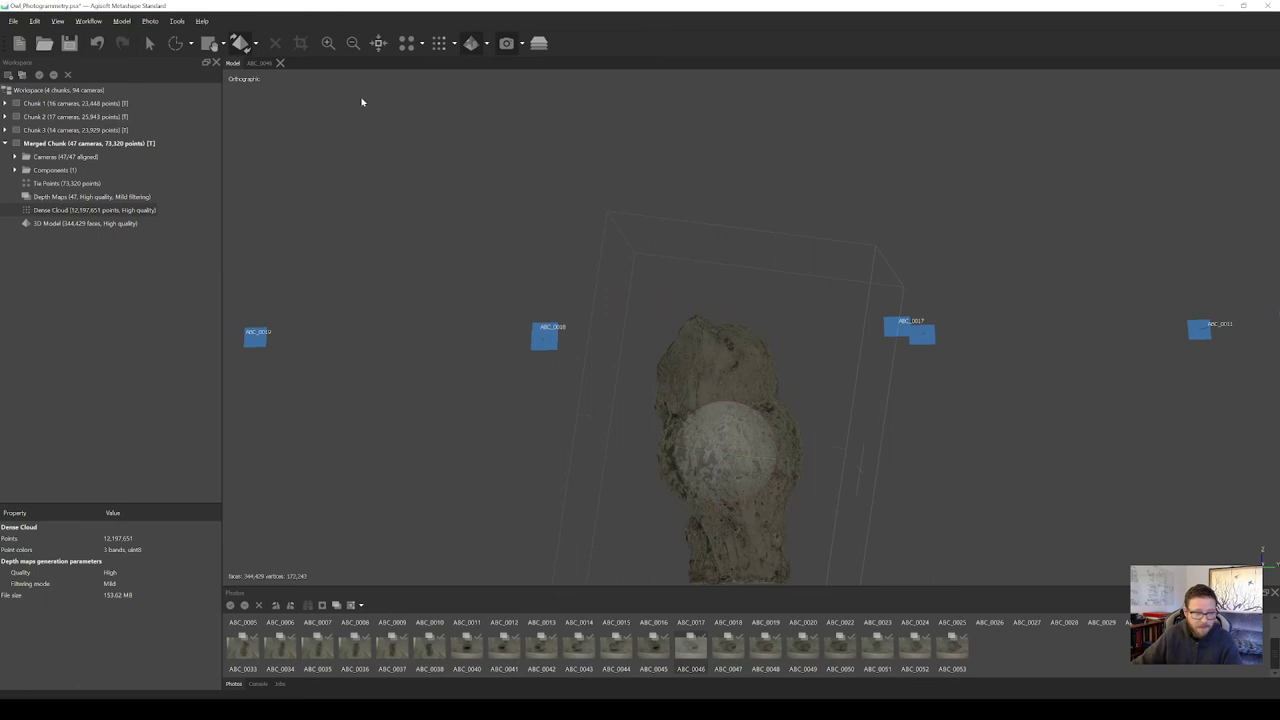
click(150, 43)
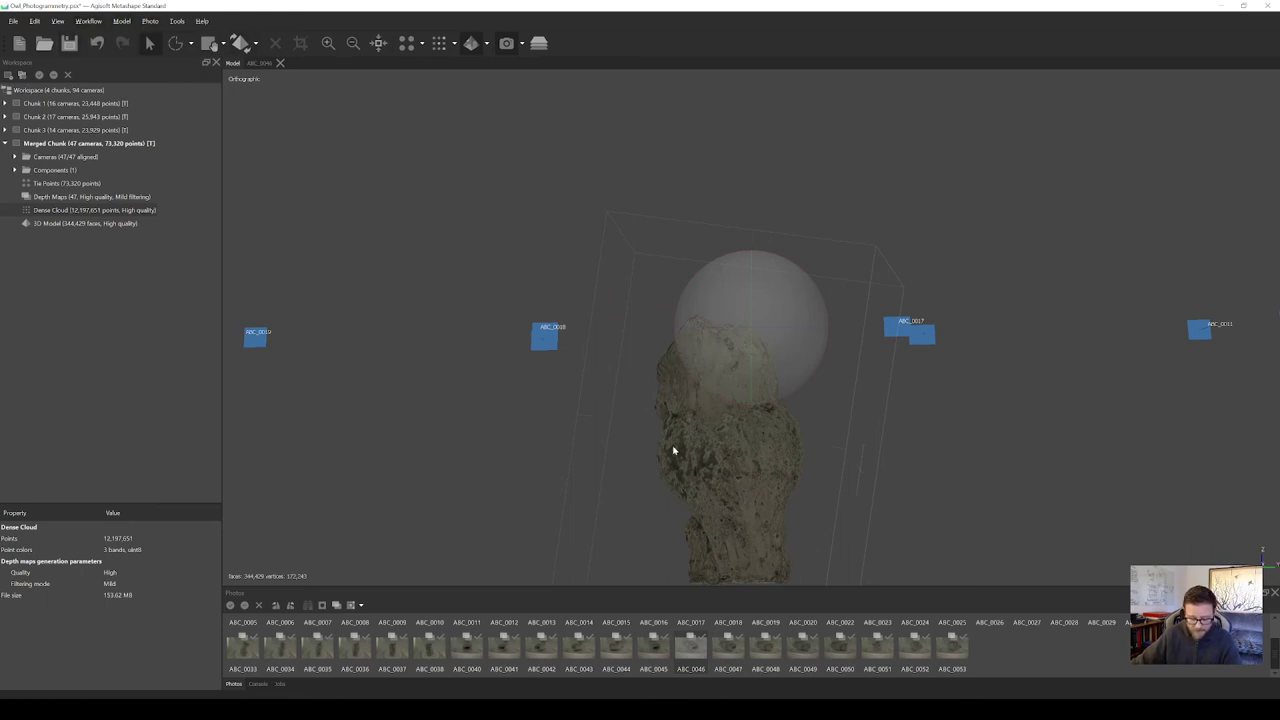
drag(673, 451, 788, 432)
drag(730, 355, 805, 350)
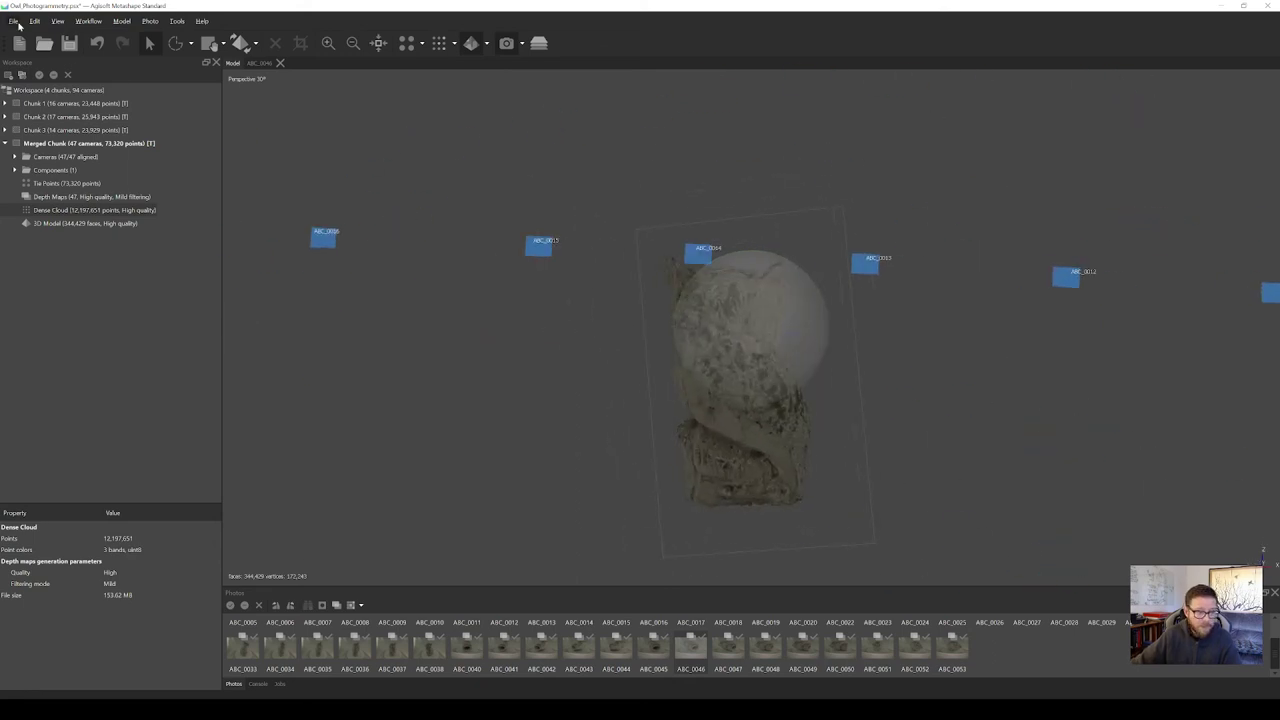
Start a model export for the merged owl mesh and set the file type to Autodesk FBX.
click(13, 20)
mouse_move(43, 116)
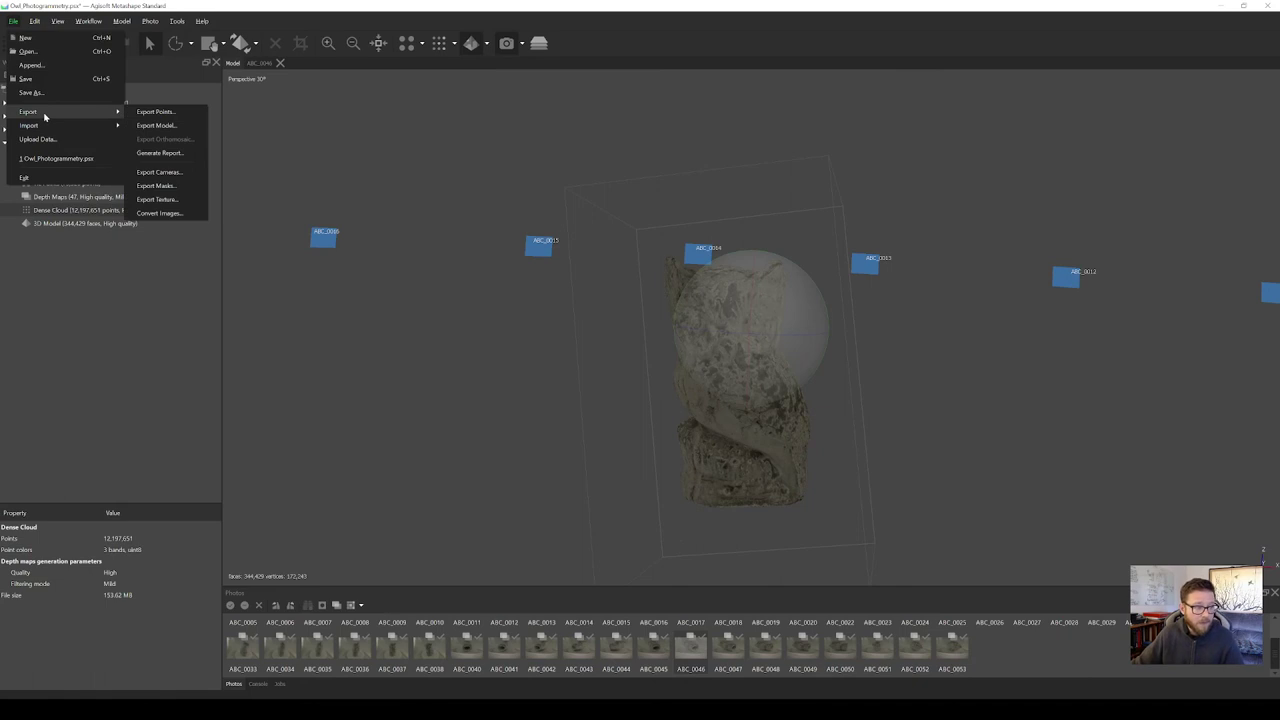
click(190, 127)
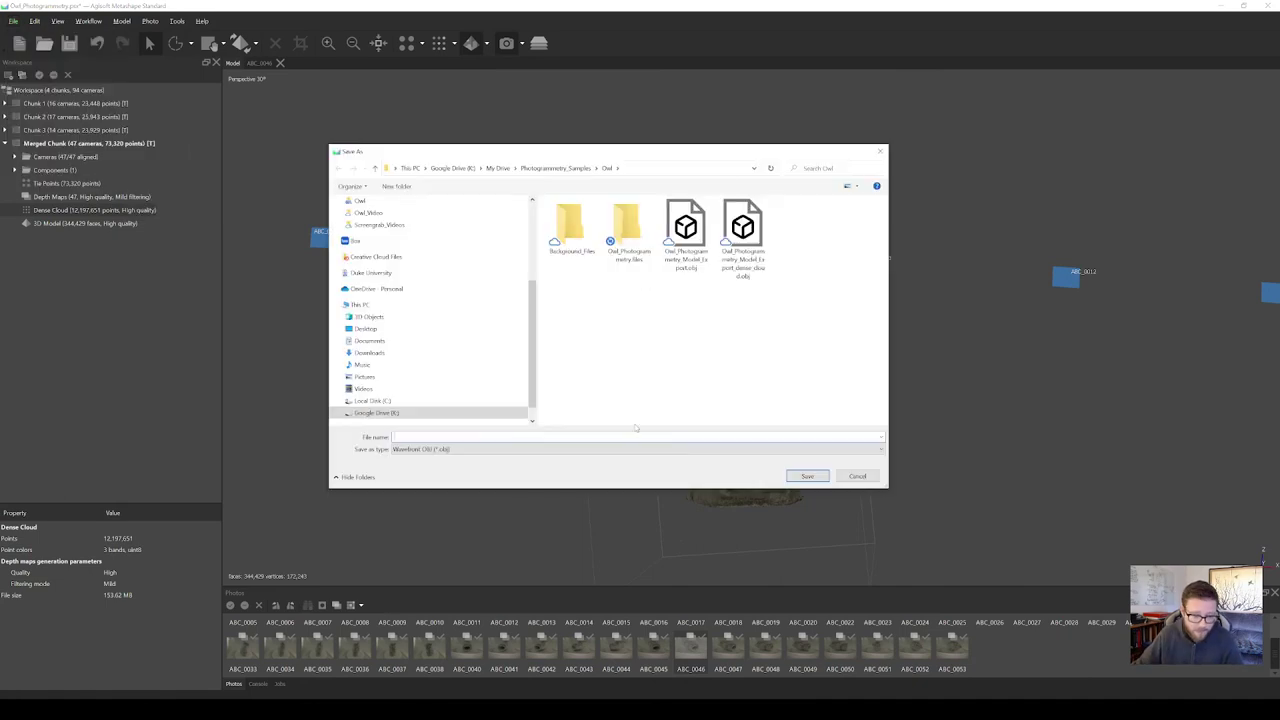
click(674, 451)
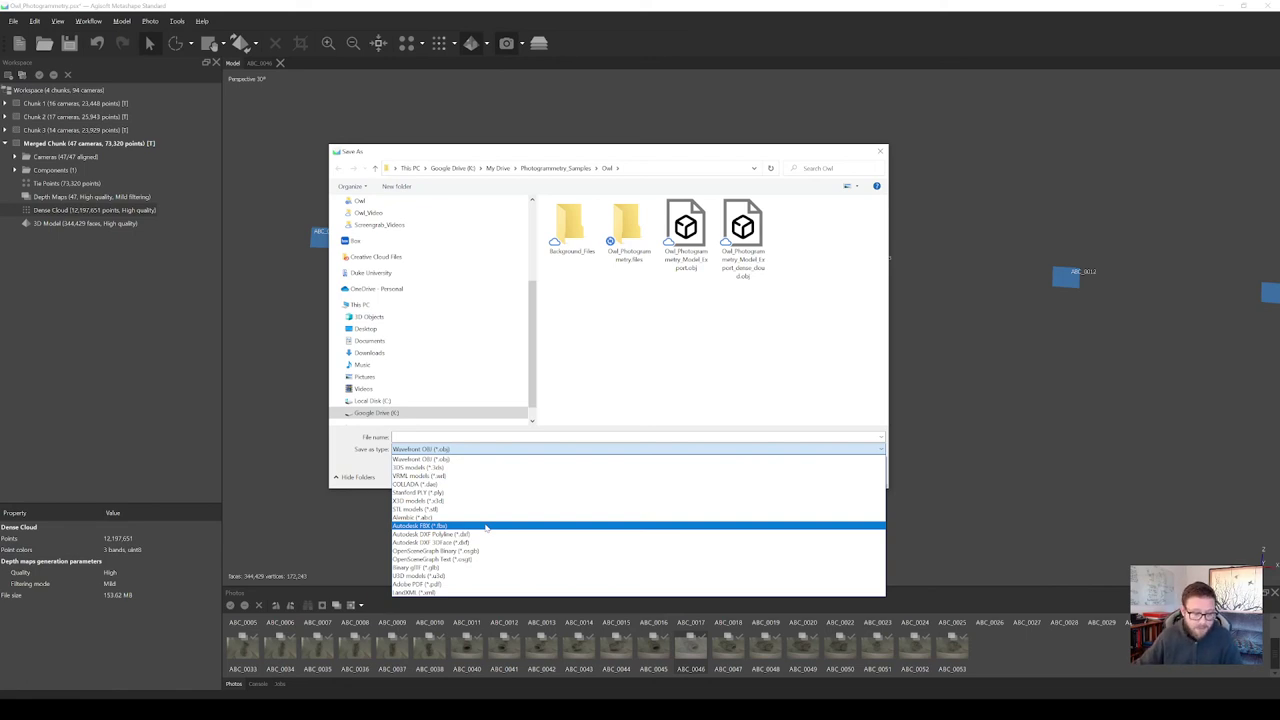
click(486, 527)
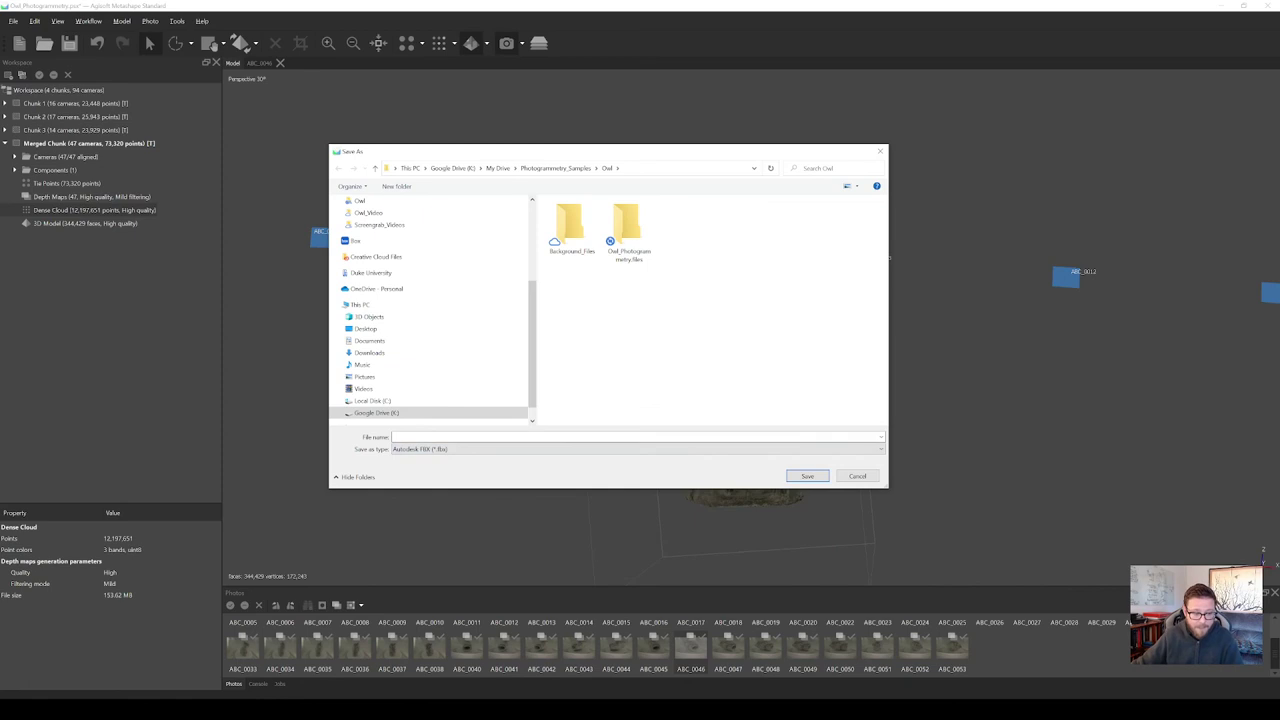
Name the export Owl_Model and export it with vertex colors, cameras and an embedded JPEG texture.
text(Owl)
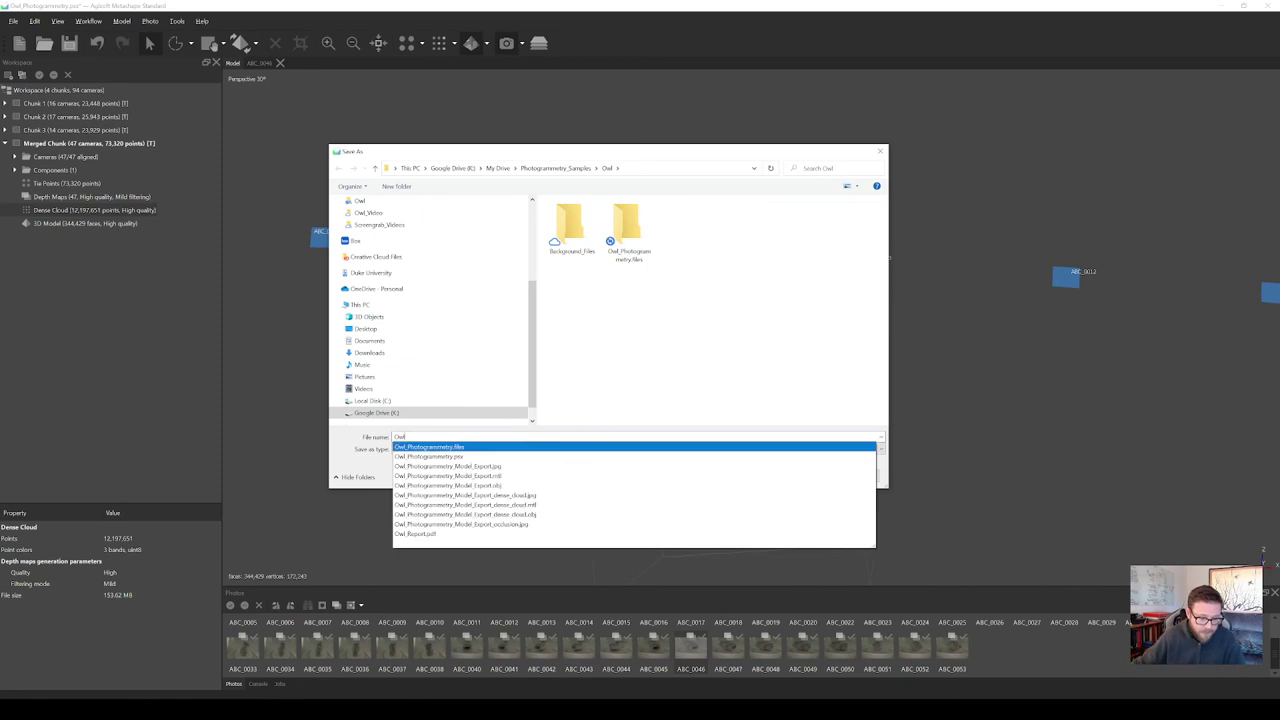
text(_)
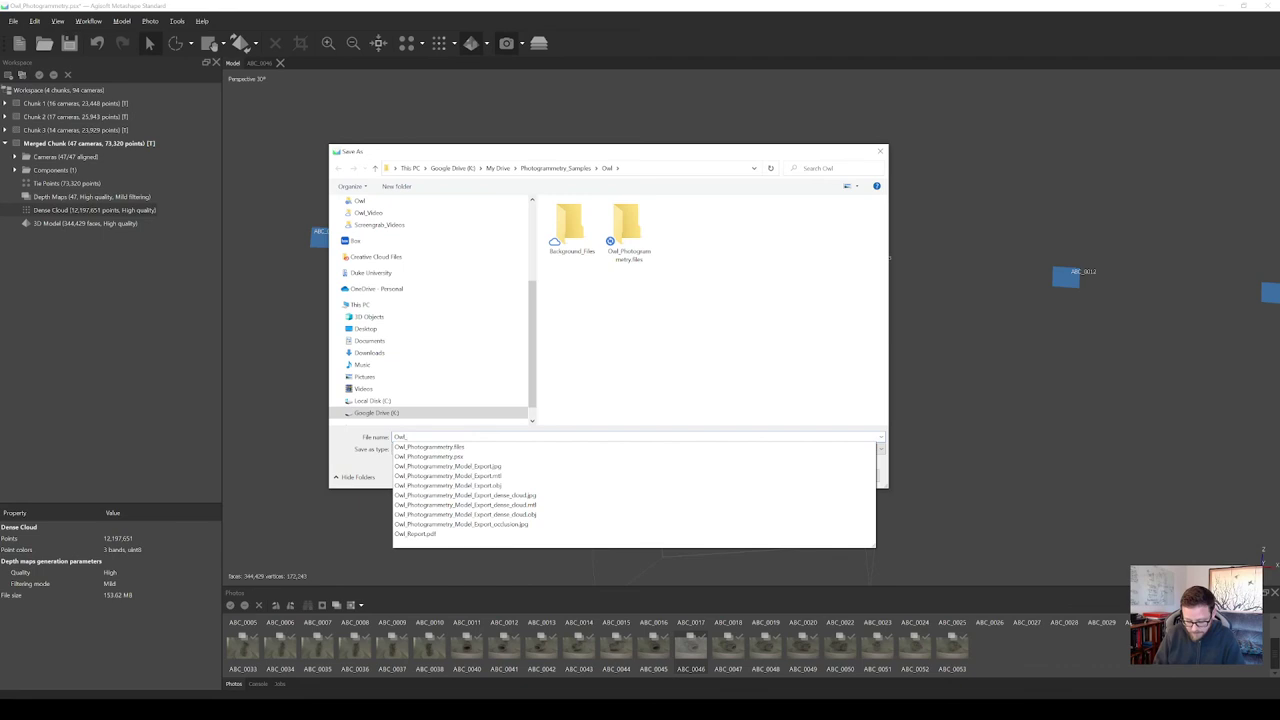
text(M)
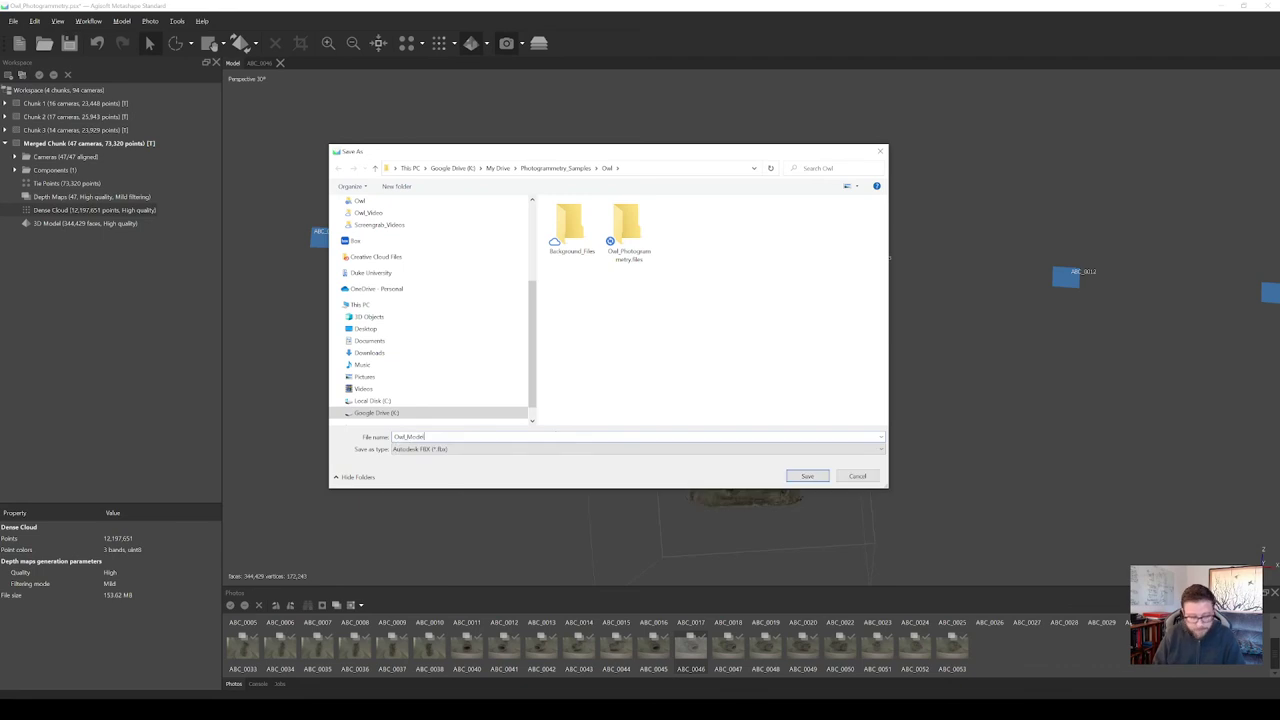
text(odel)
click(808, 476)
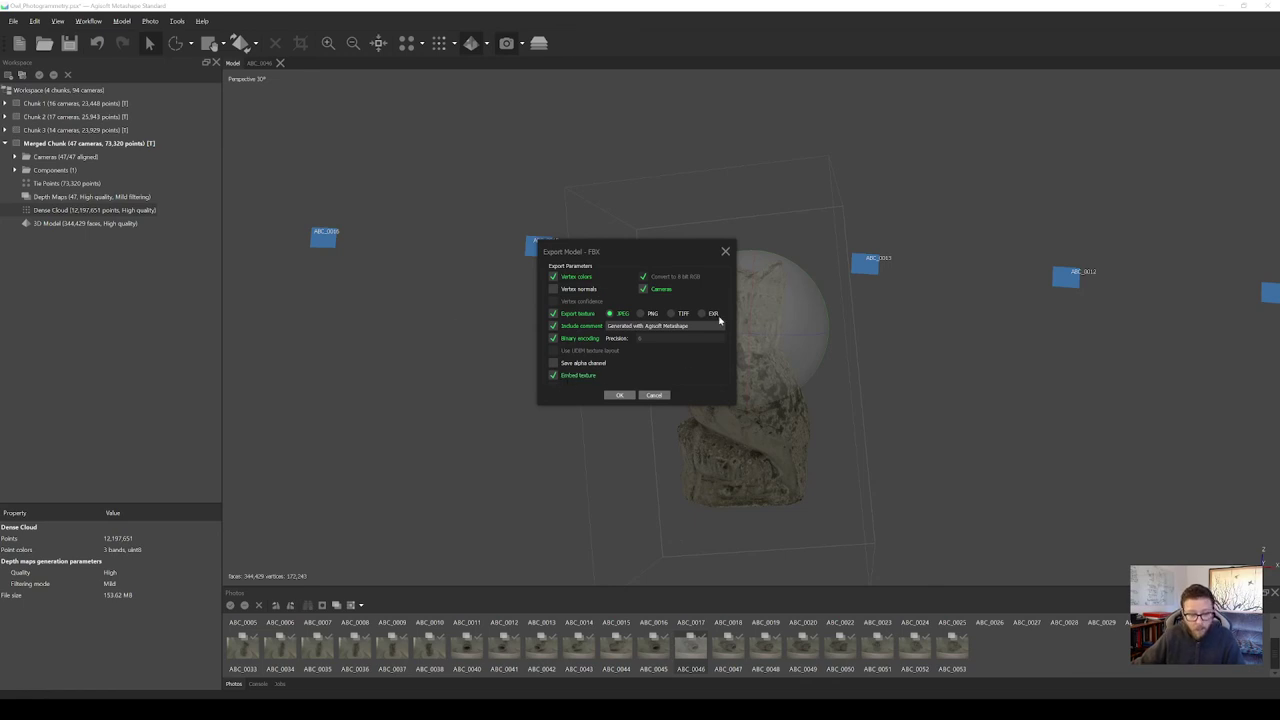
click(620, 396)
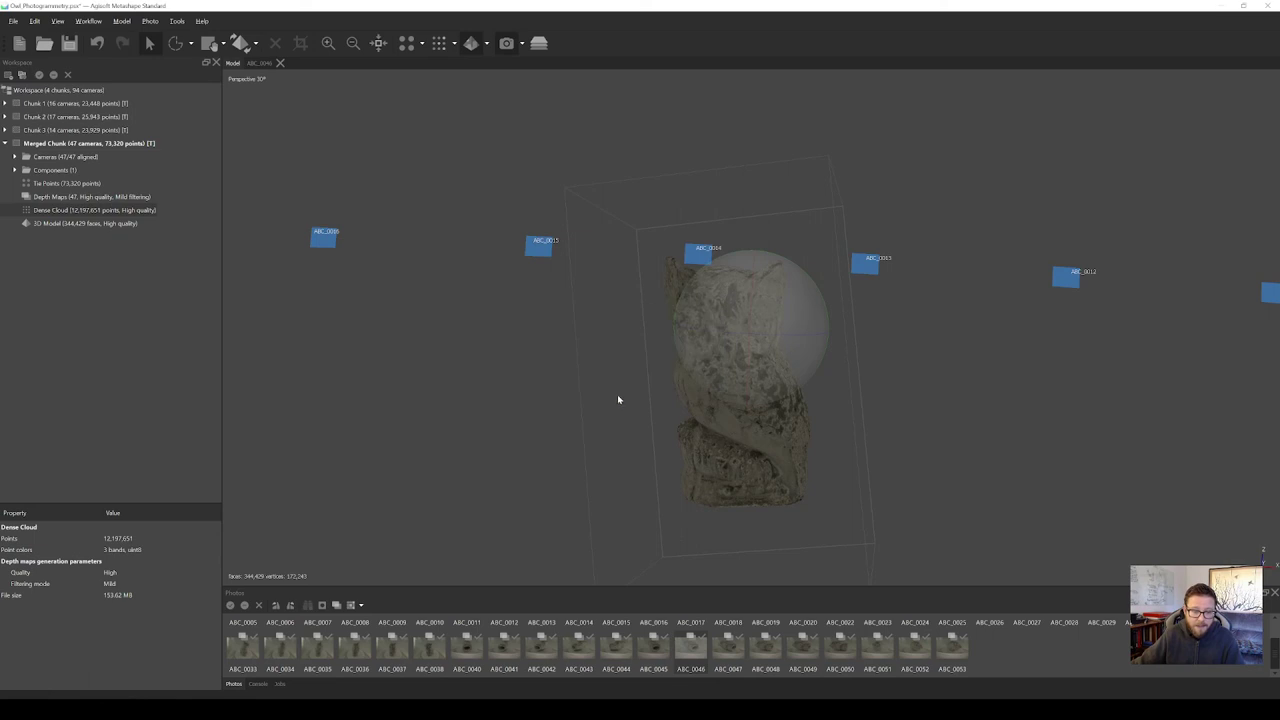
Switch to File Explorer, locate the exported Owl_Model FBX file in the Photogrammetry_Samples Owl folder, and close the window.
drag(773, 366, 766, 371)
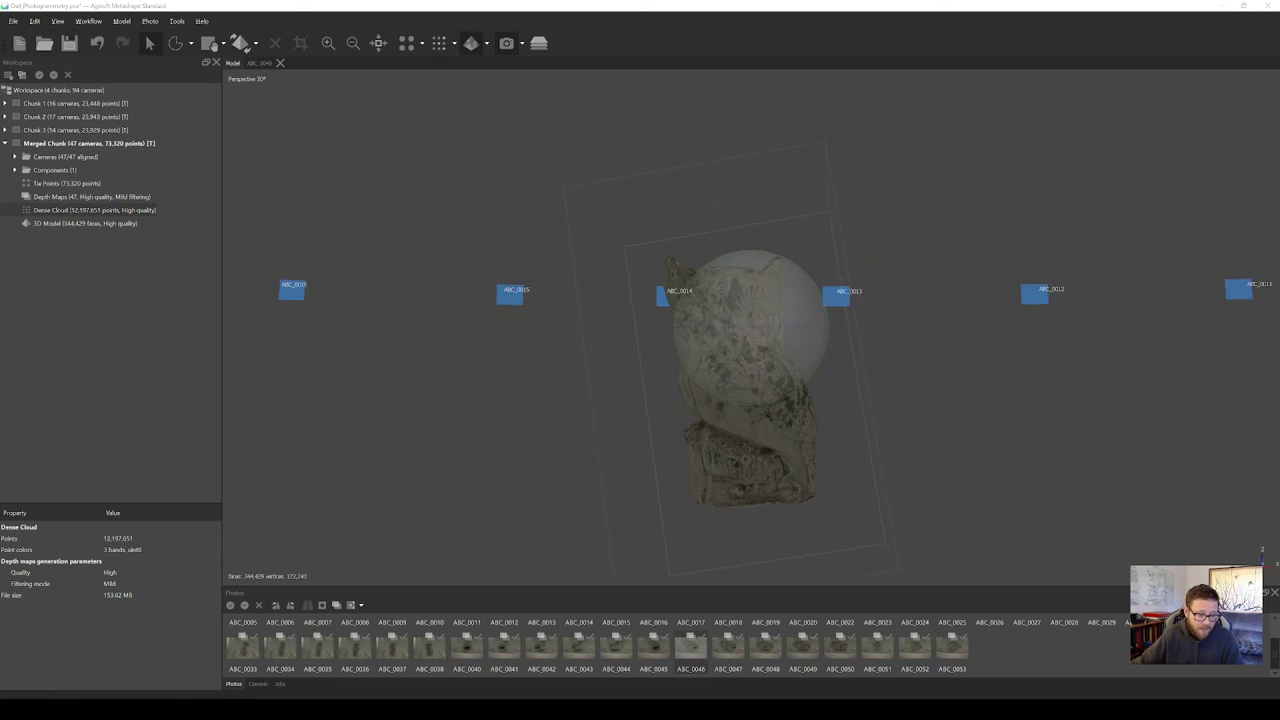
key(alt+Tab)
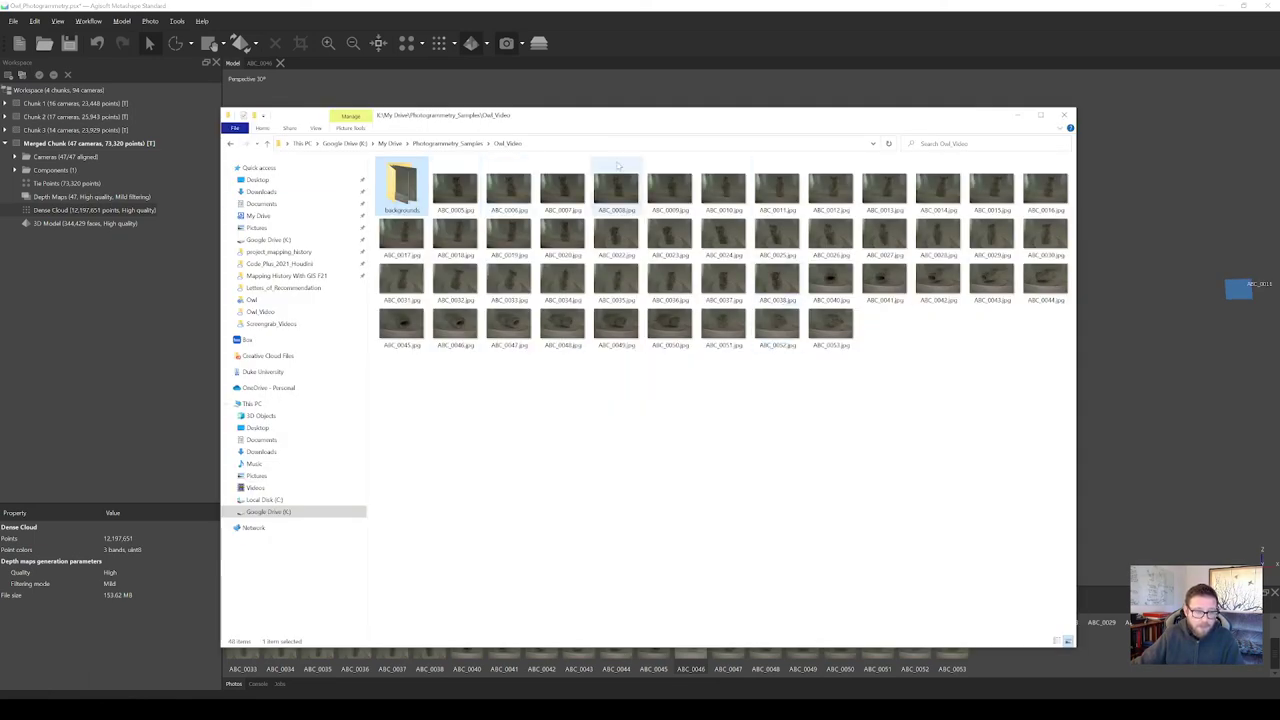
click(462, 144)
click(416, 178)
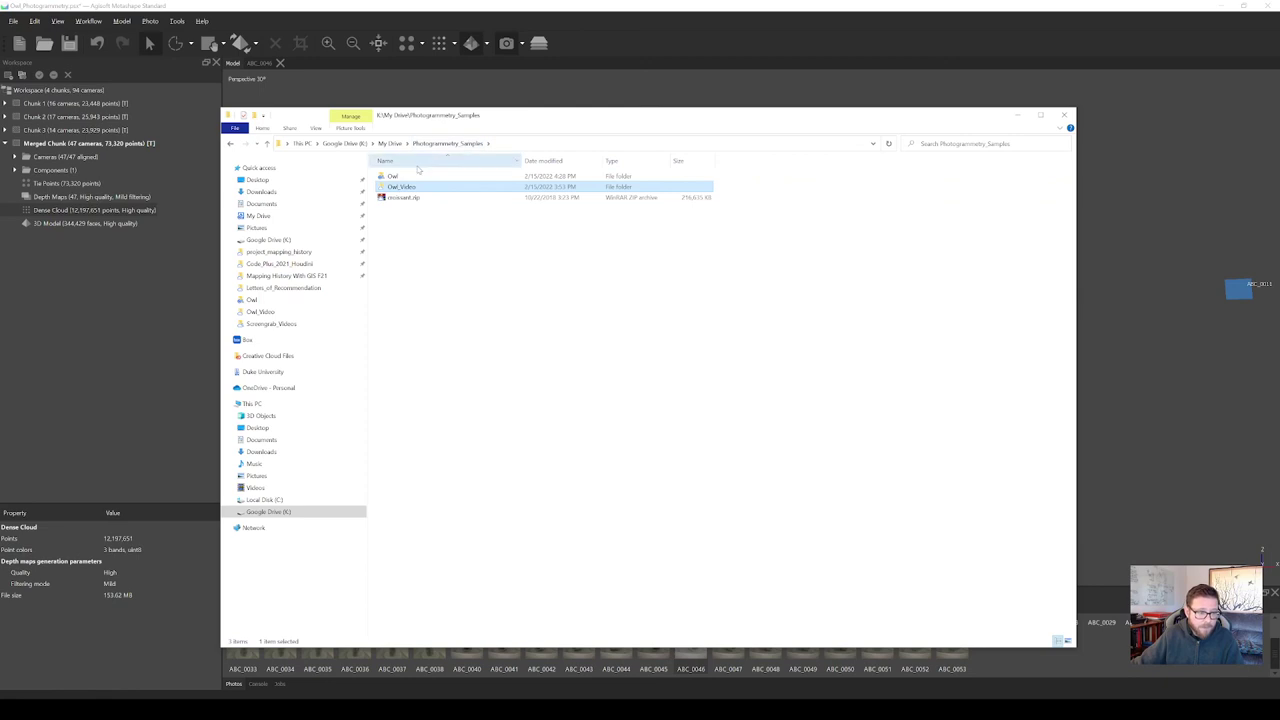
double_click(416, 178)
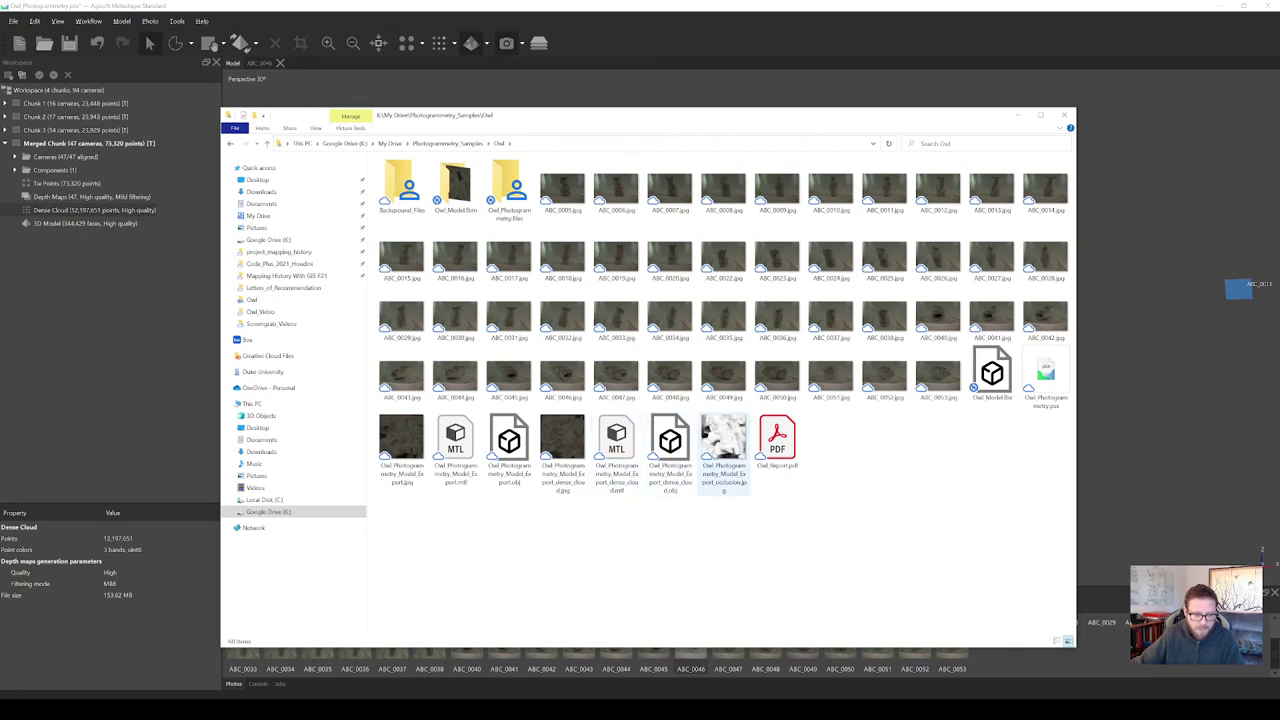
click(992, 375)
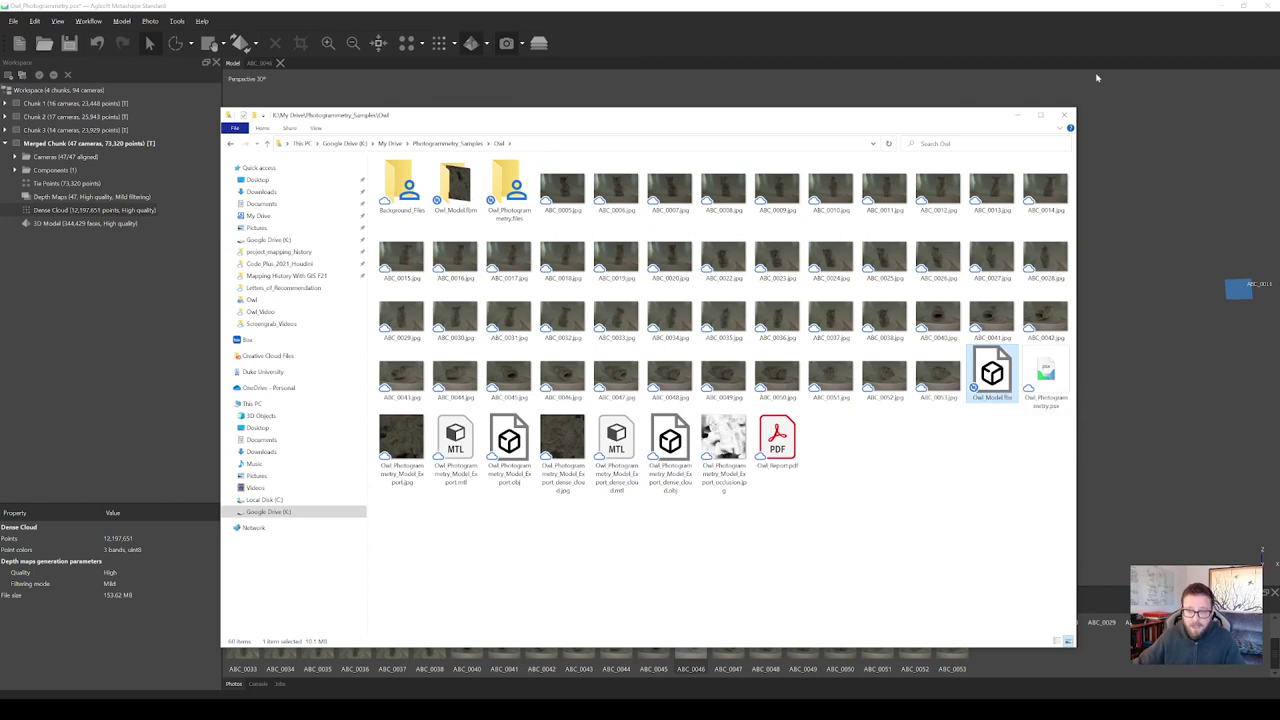
click(1064, 115)
mouse_move(754, 366)
mouse_down()
mouse_move(774, 360)
mouse_move(794, 377)
mouse_move(746, 363)
mouse_move(831, 340)
mouse_move(736, 349)
mouse_up()
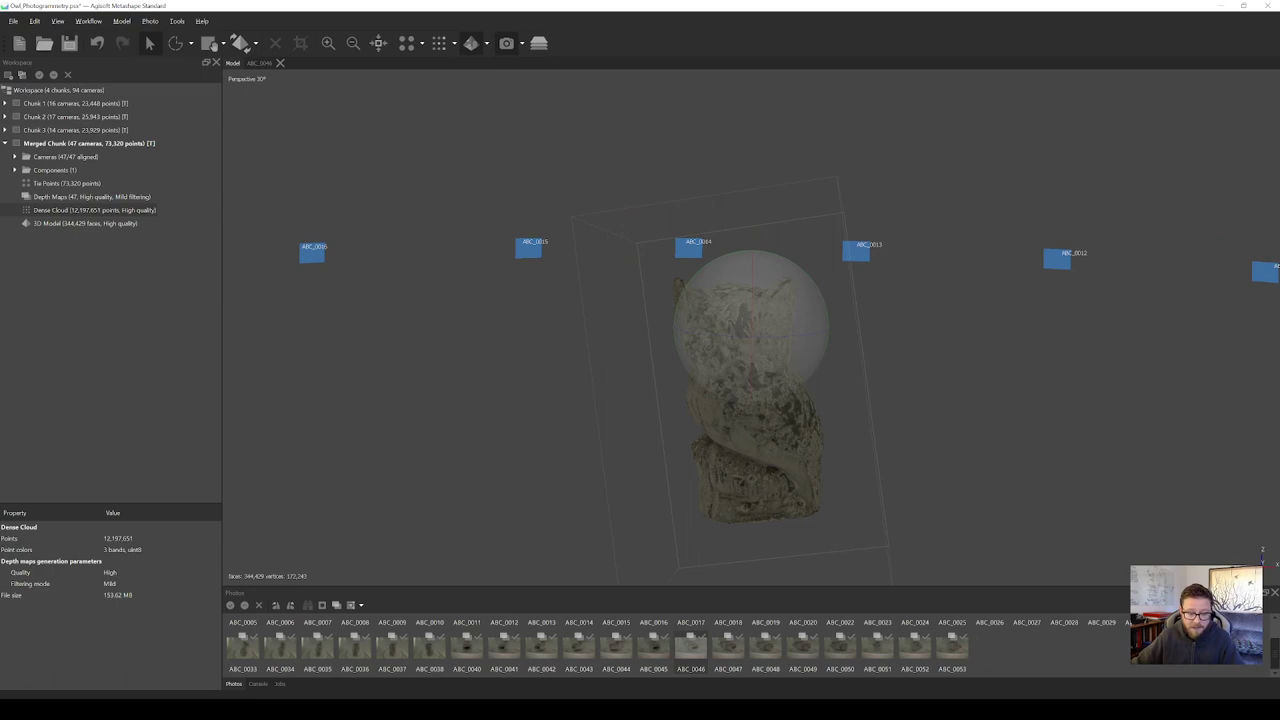
mouse_move(761, 391)
mouse_down()
mouse_move(729, 386)
mouse_move(745, 395)
mouse_up()
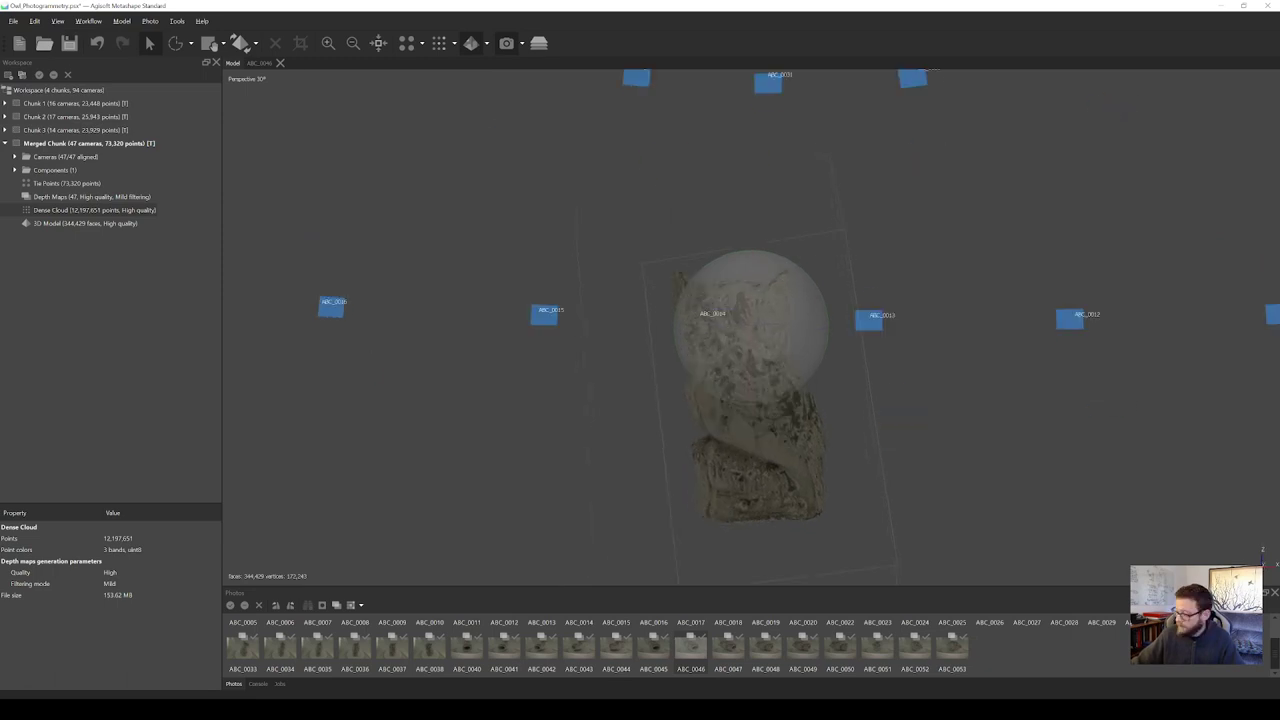